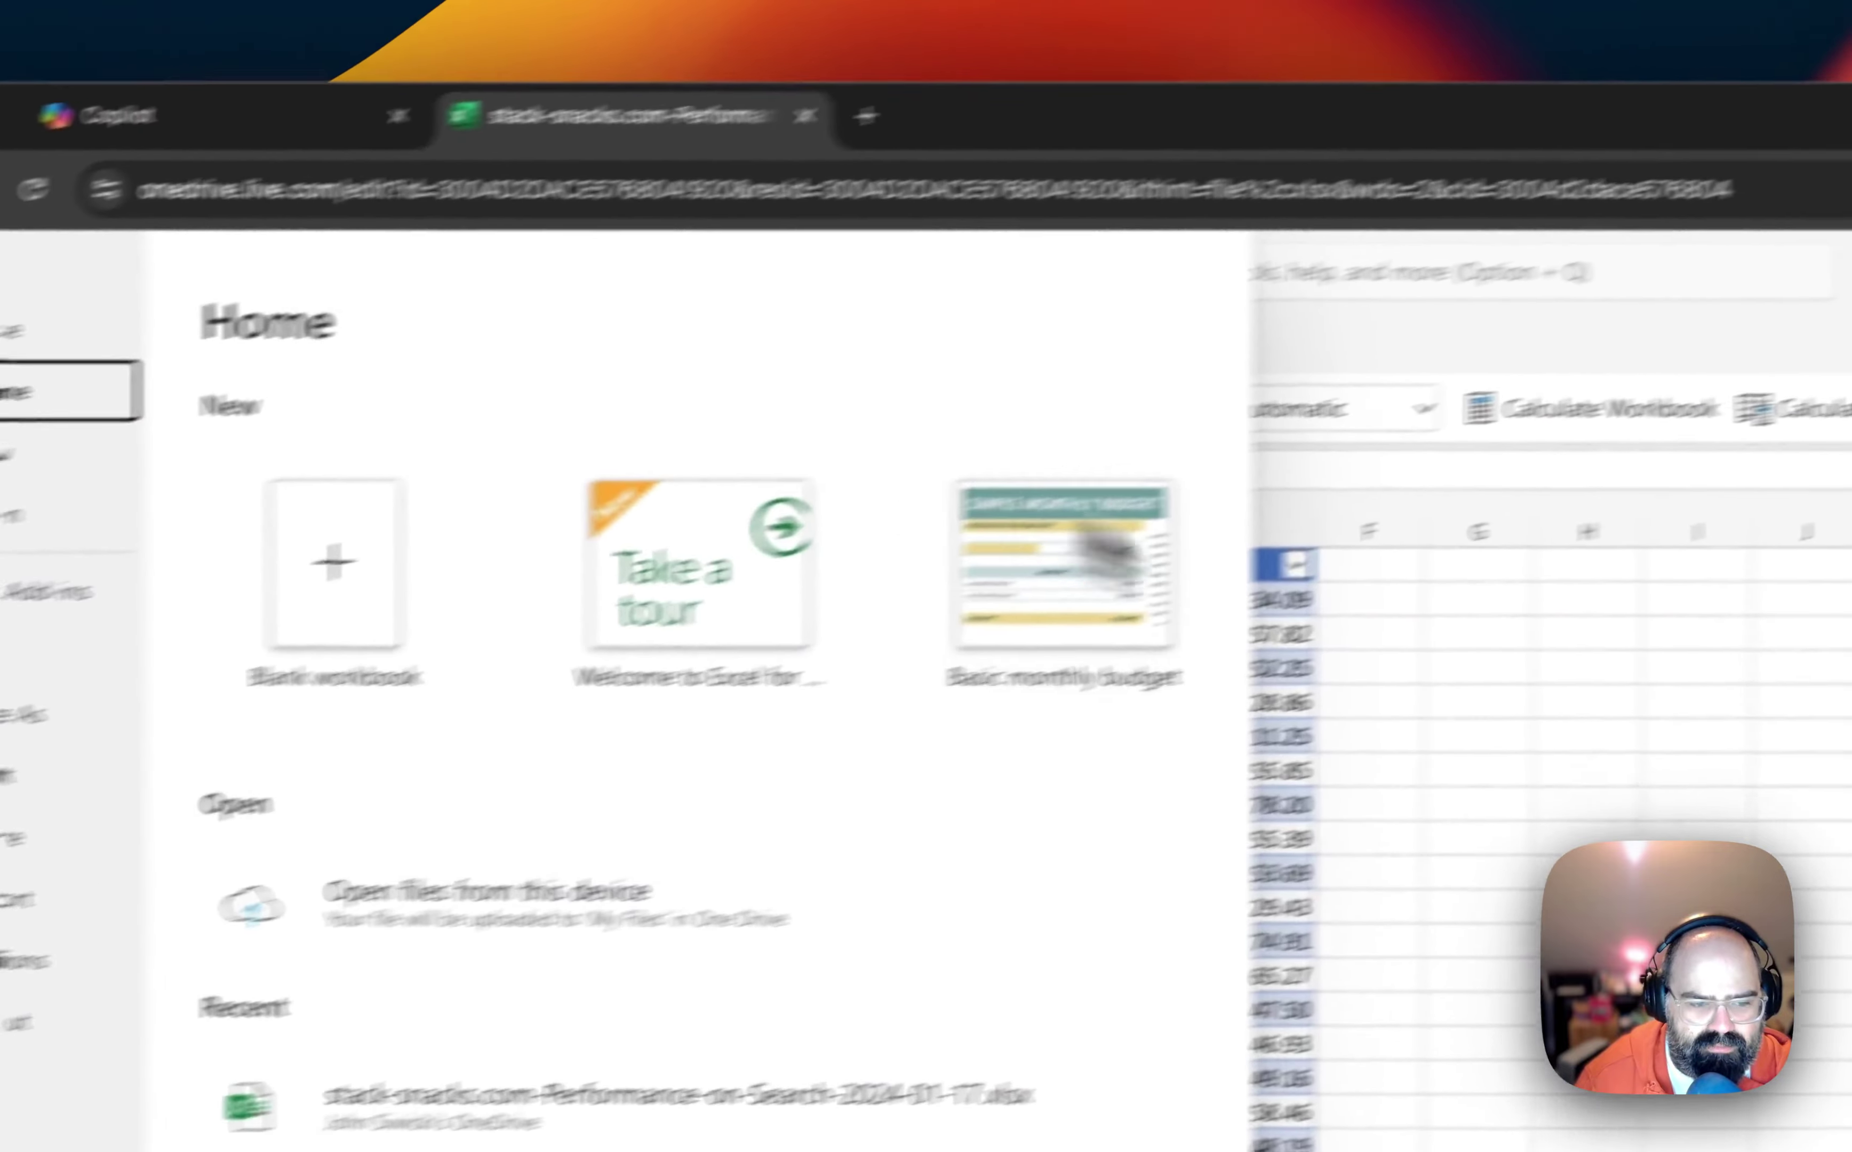
Return to the workbook and look over the query data on the Queries sheet and the existing chart on Sheet5.
click(1622, 518)
click(222, 377)
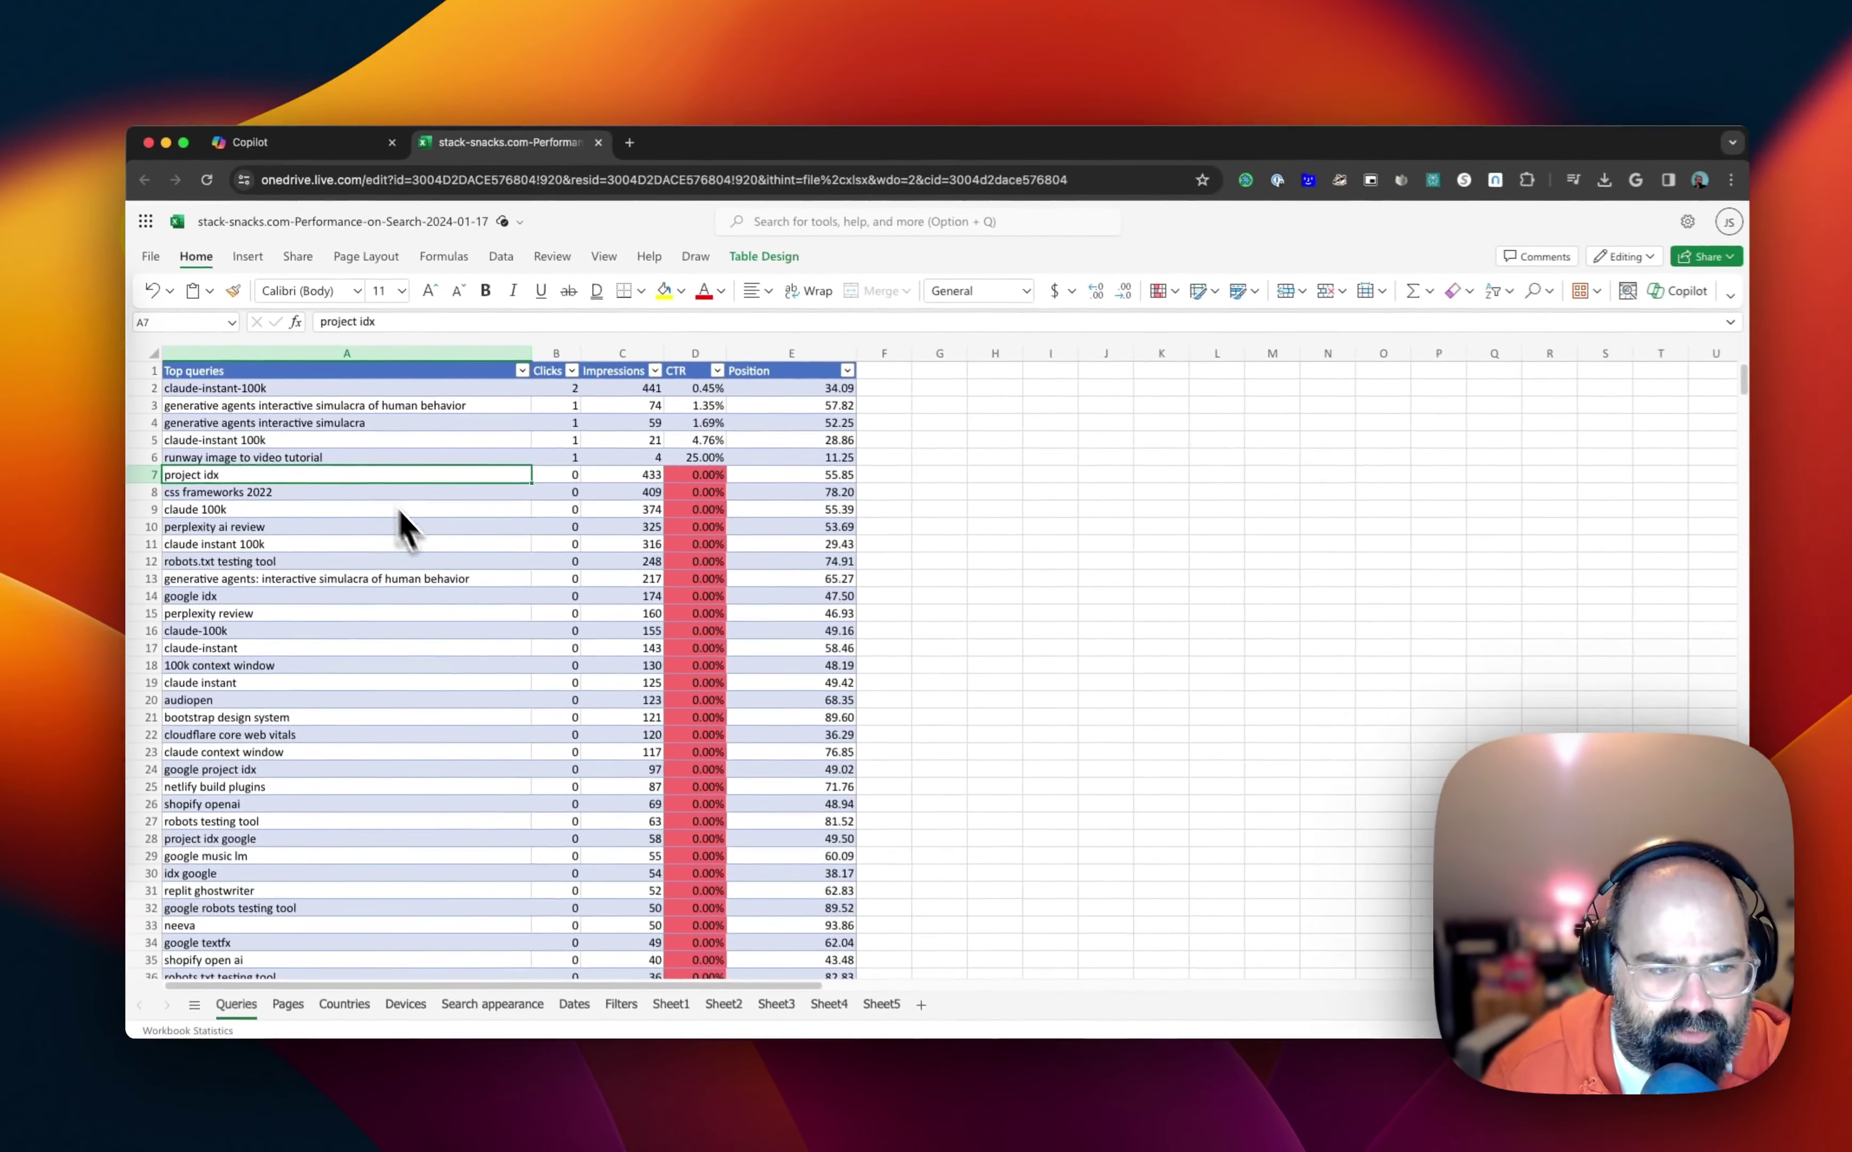
scroll(427, 568, down, 5)
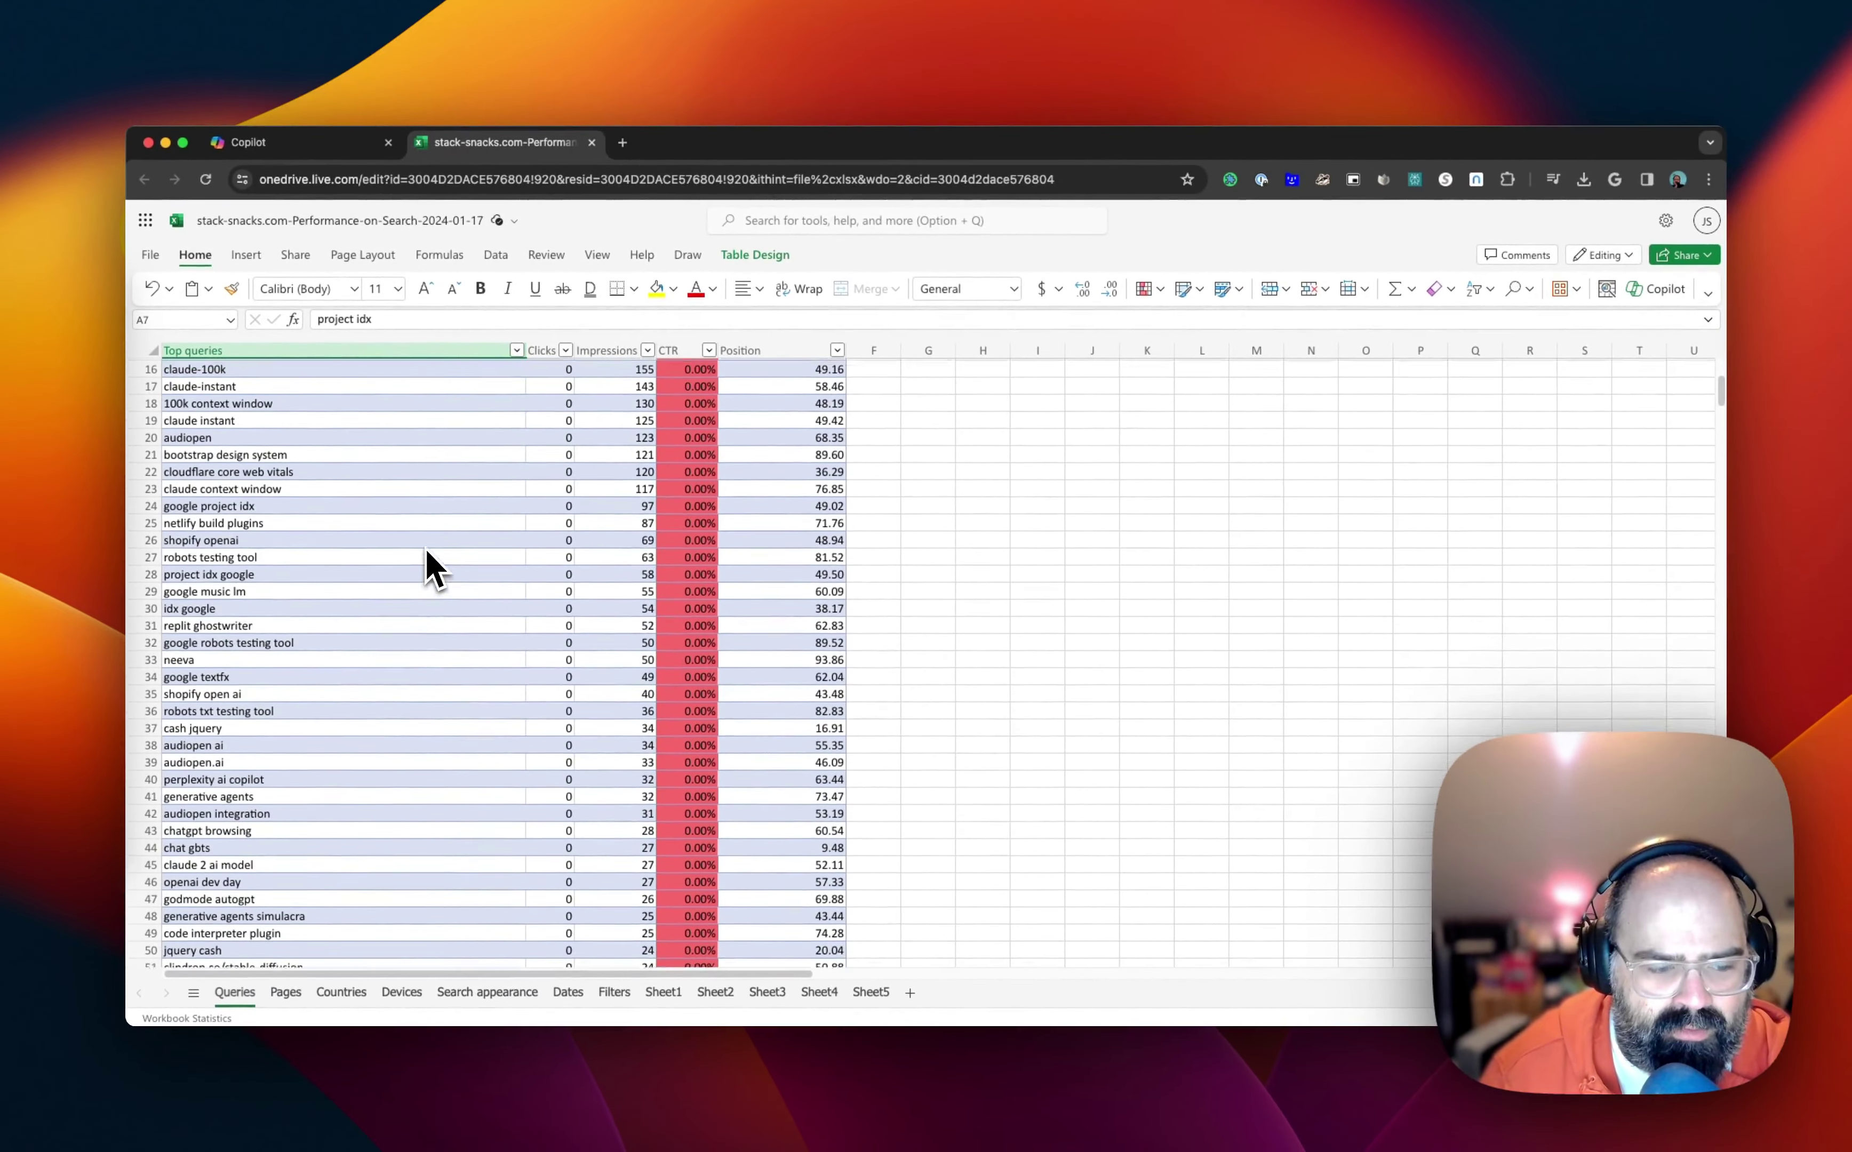
scroll(432, 587, up, 2)
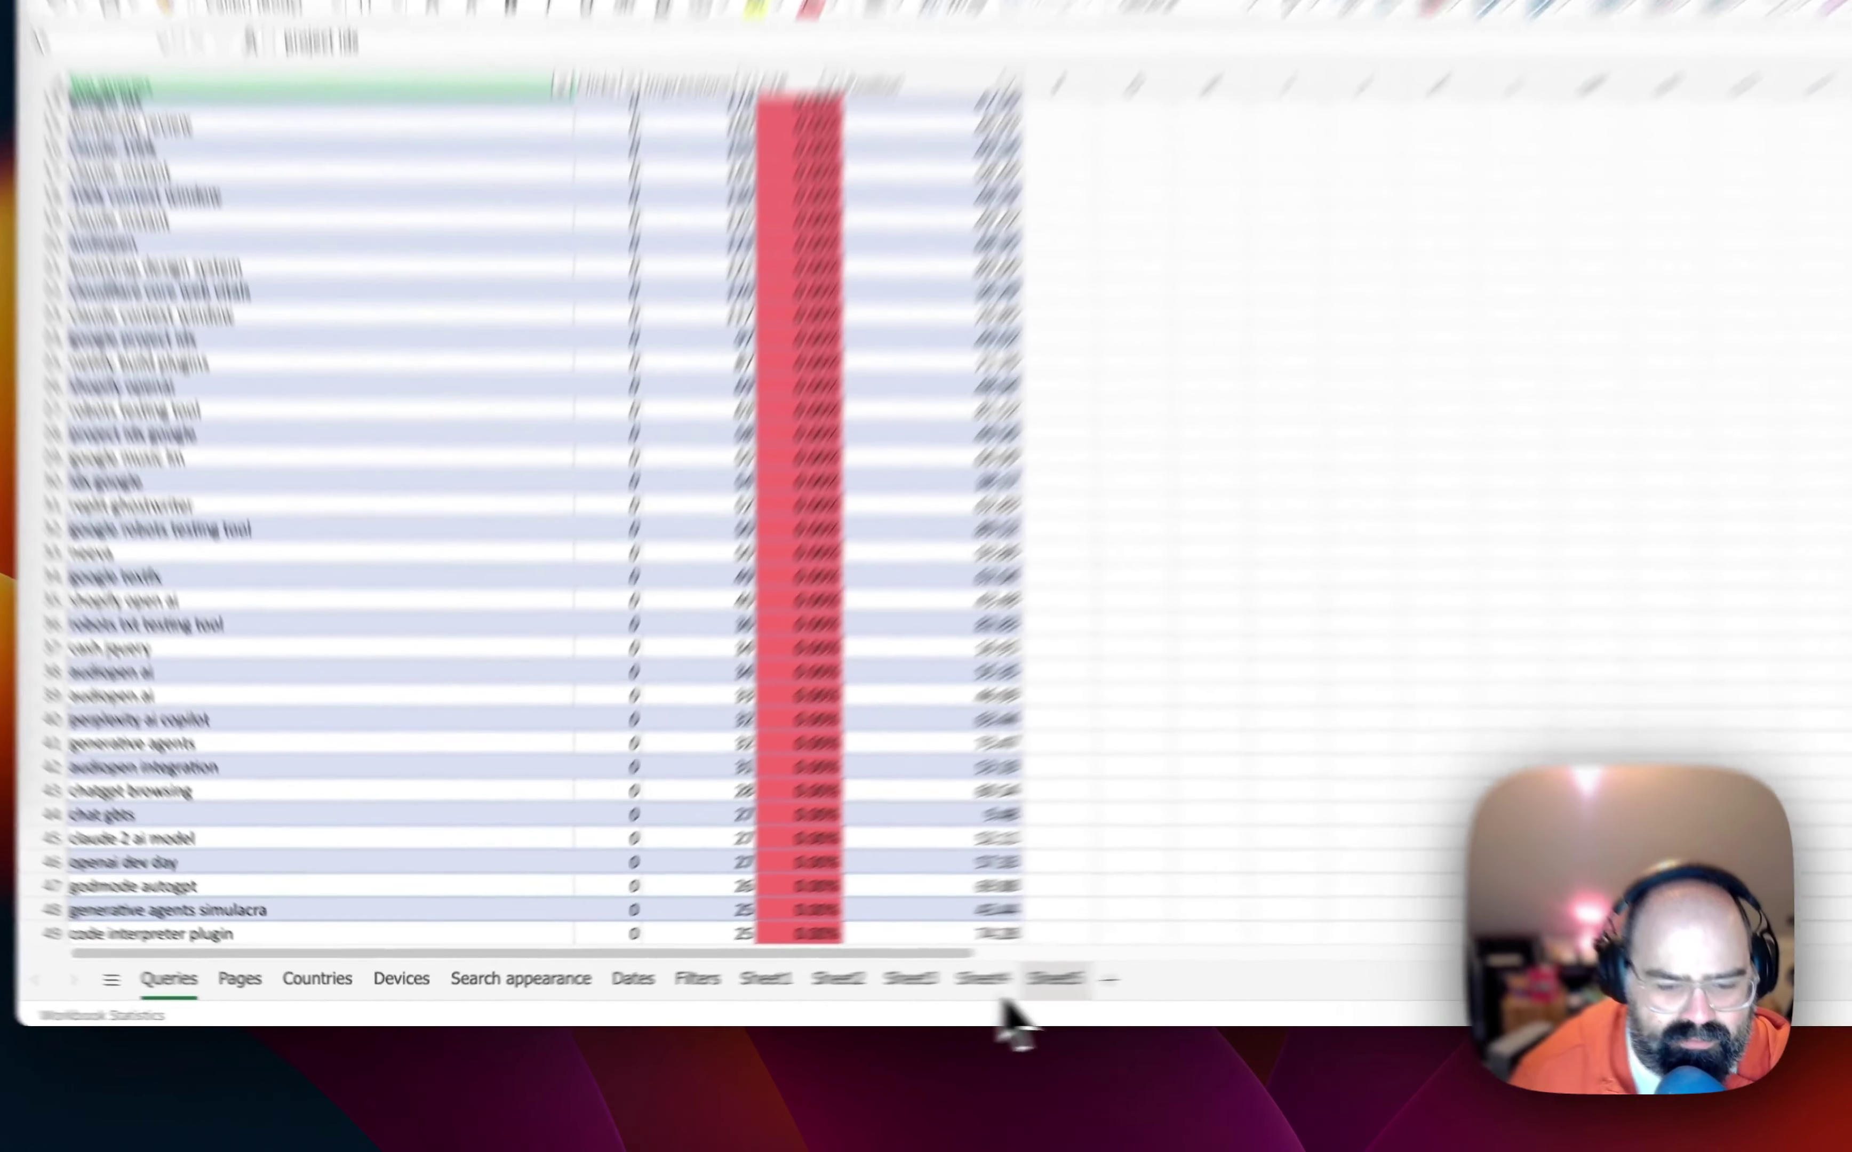
right_click(871, 992)
key(Escape)
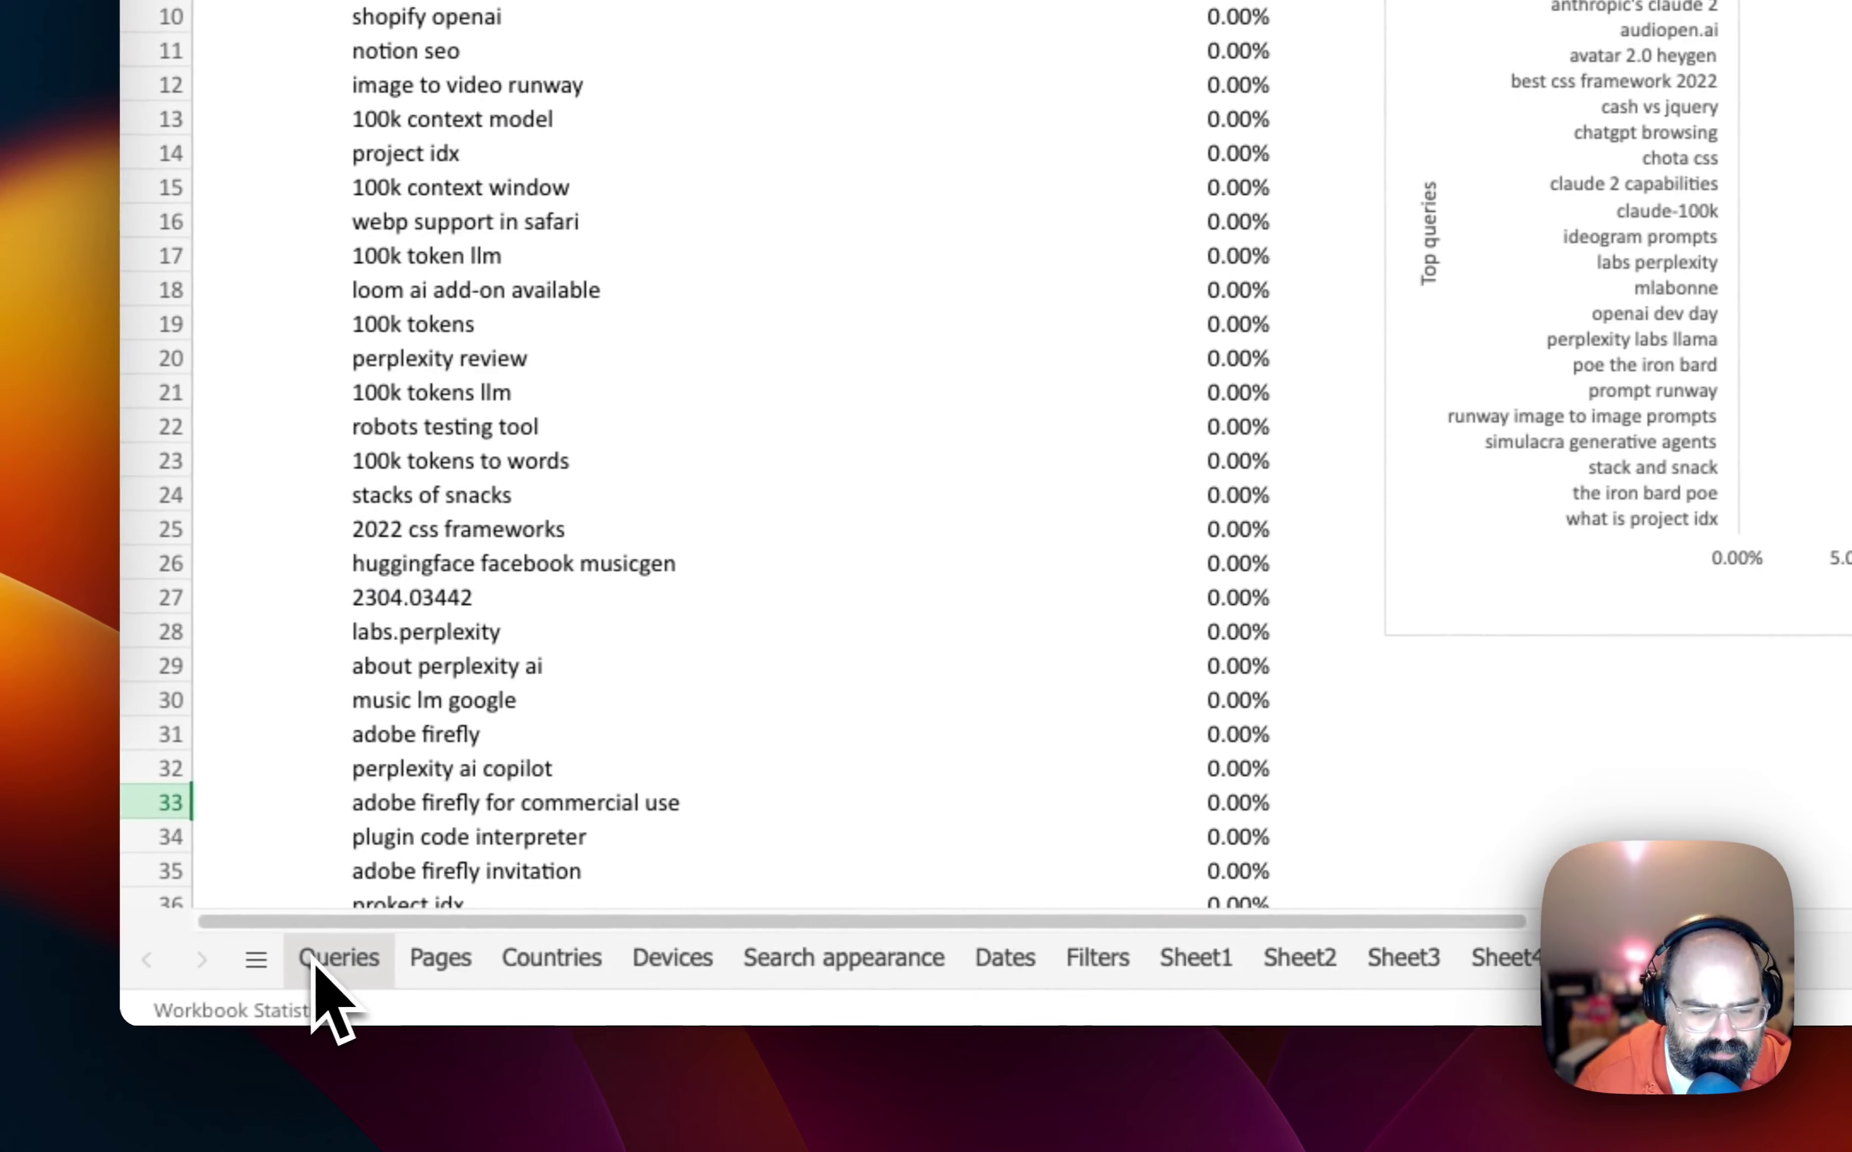
click(276, 966)
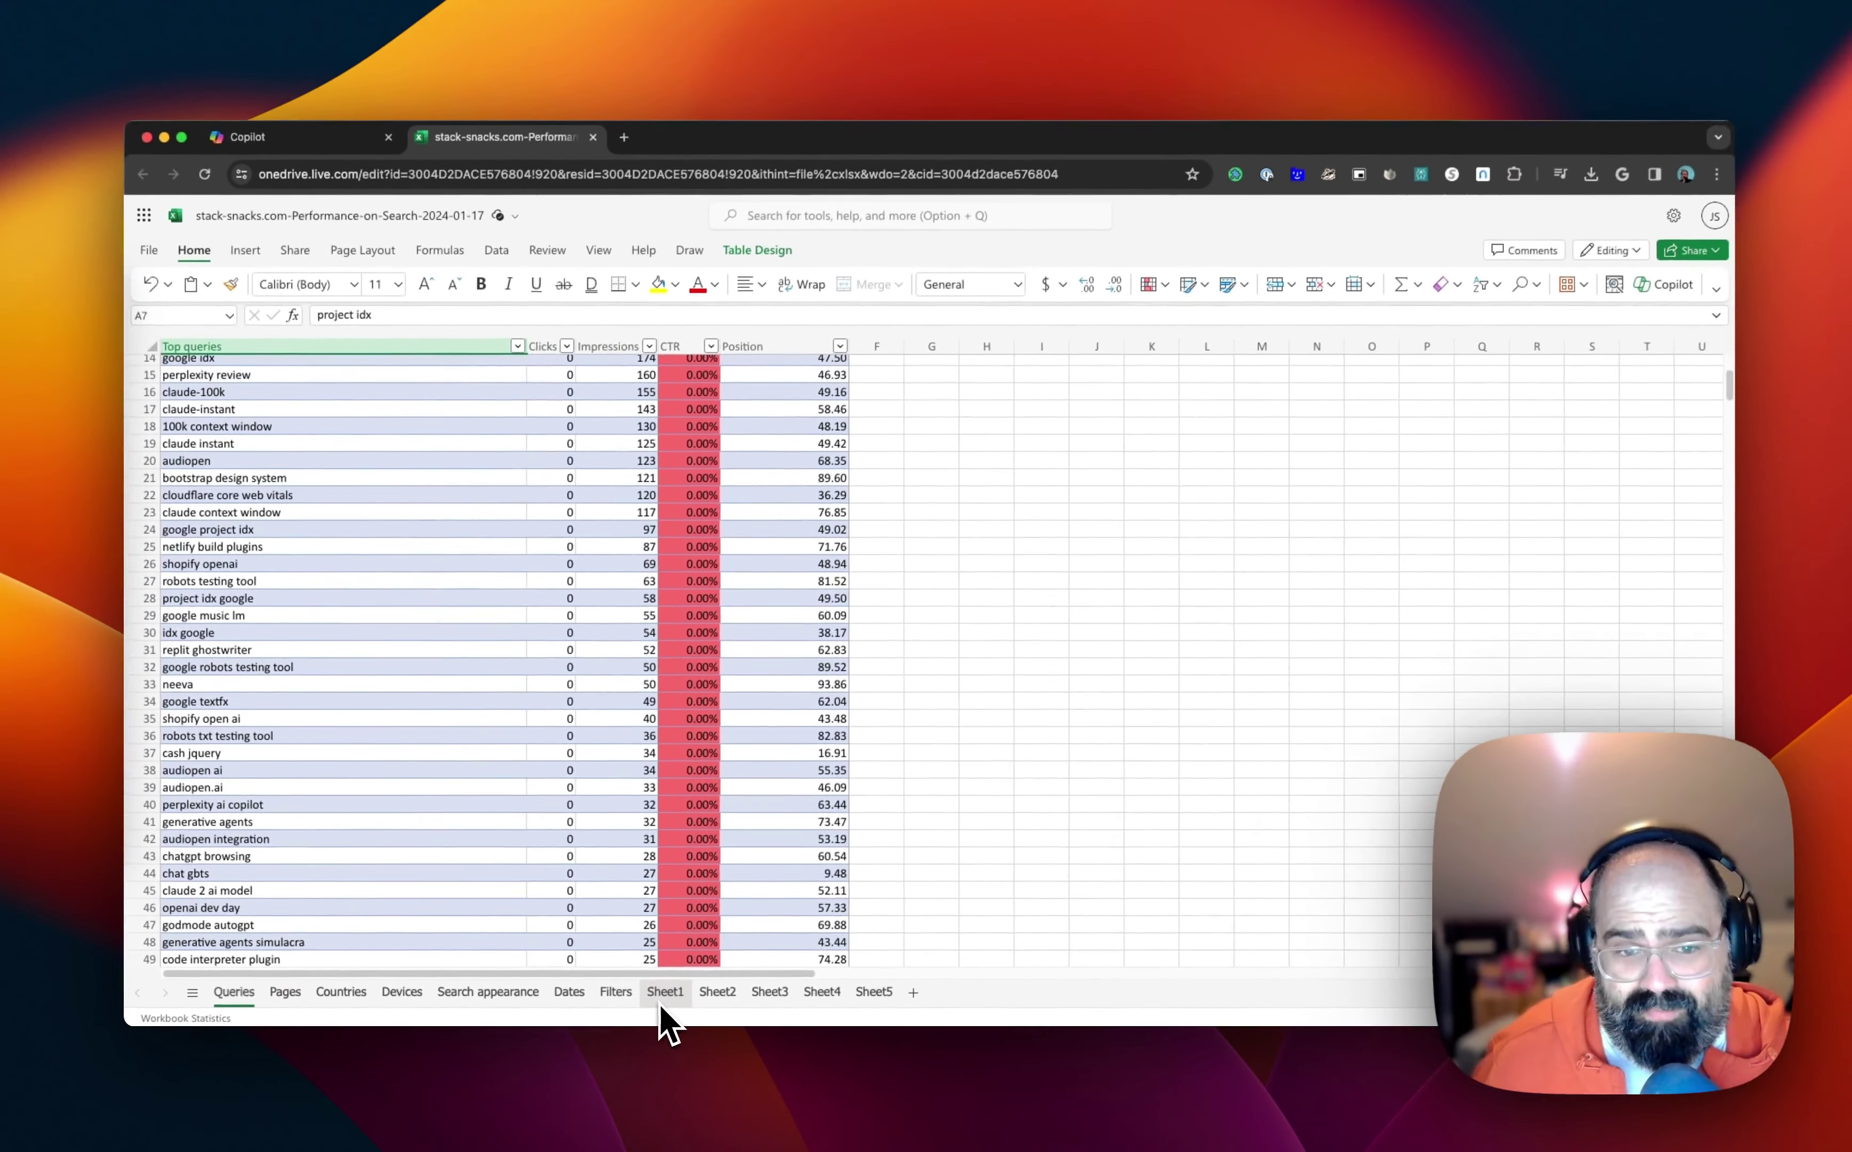
scroll(612, 888, up, 5)
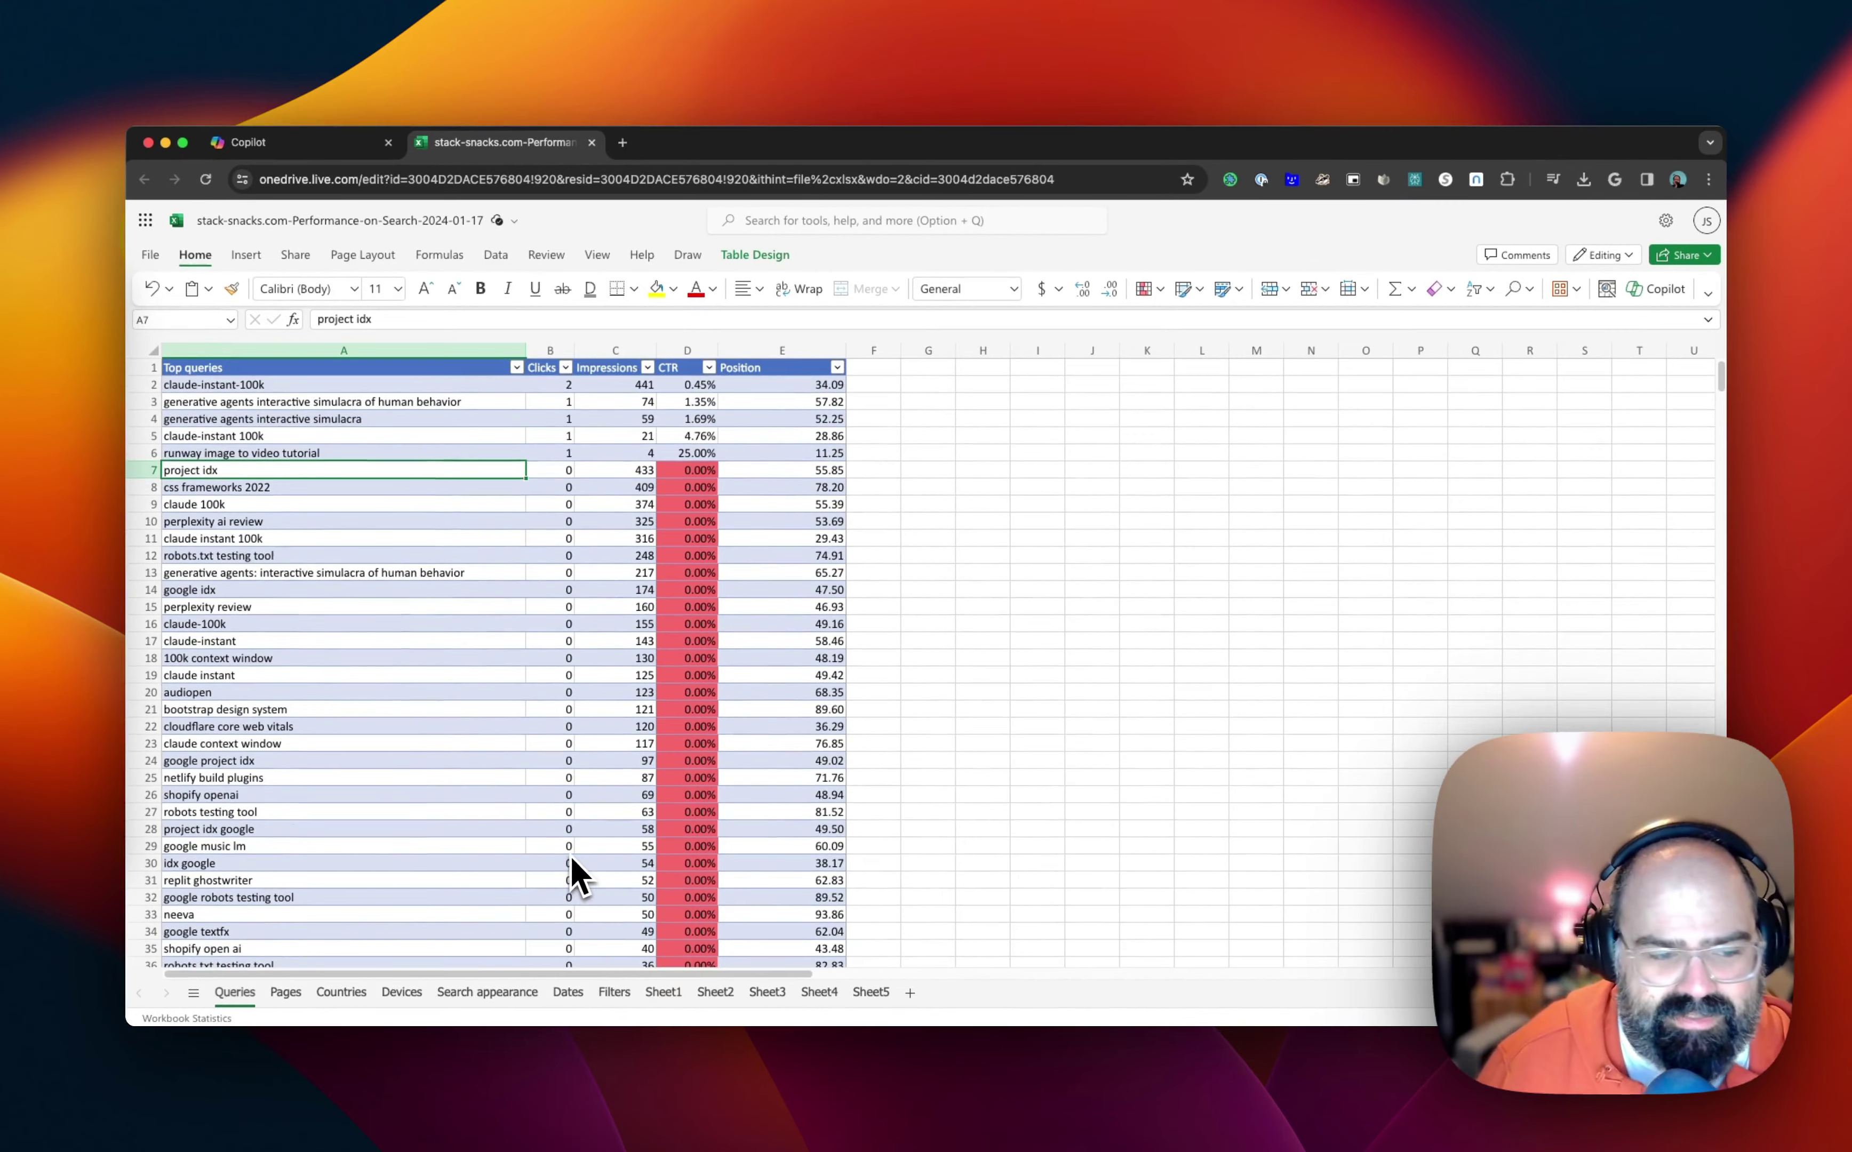
scroll(569, 861, down, 7)
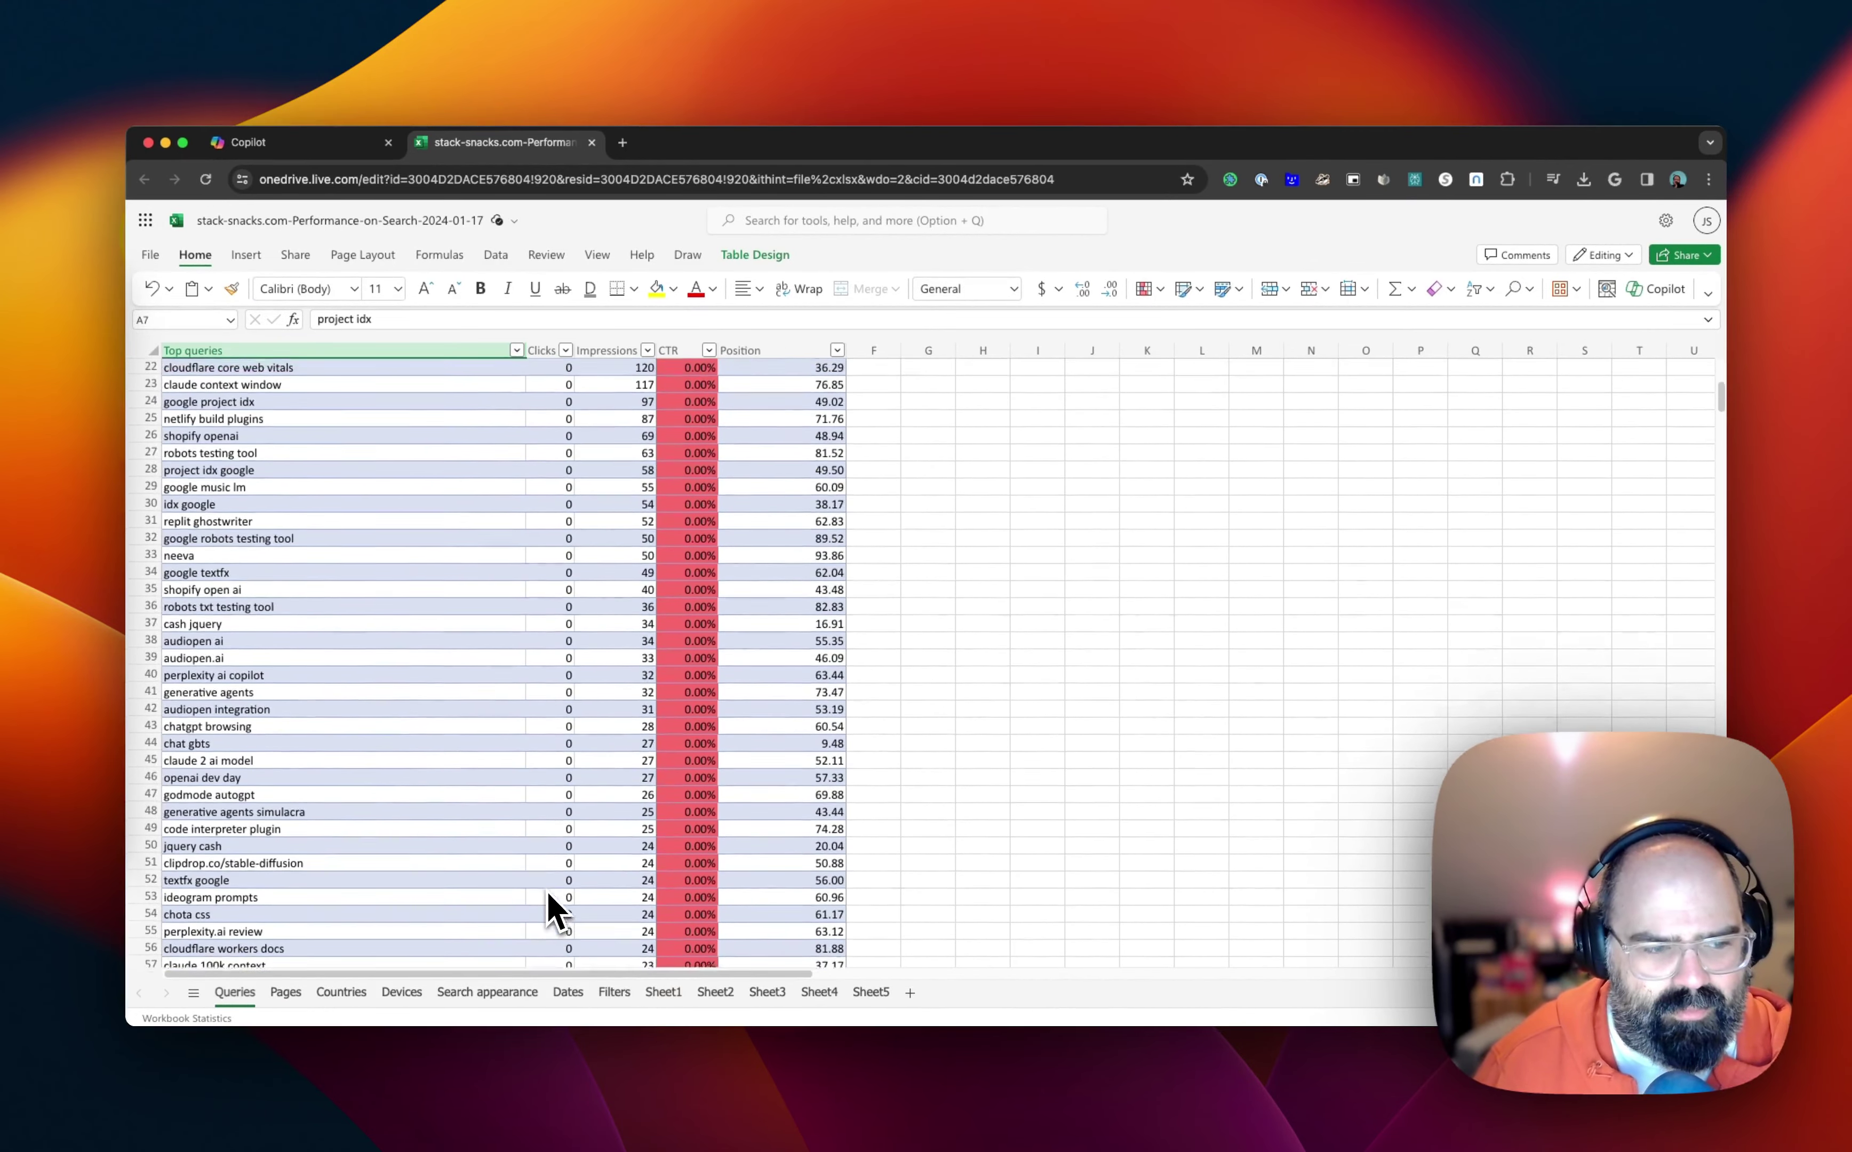
scroll(558, 910, up, 7)
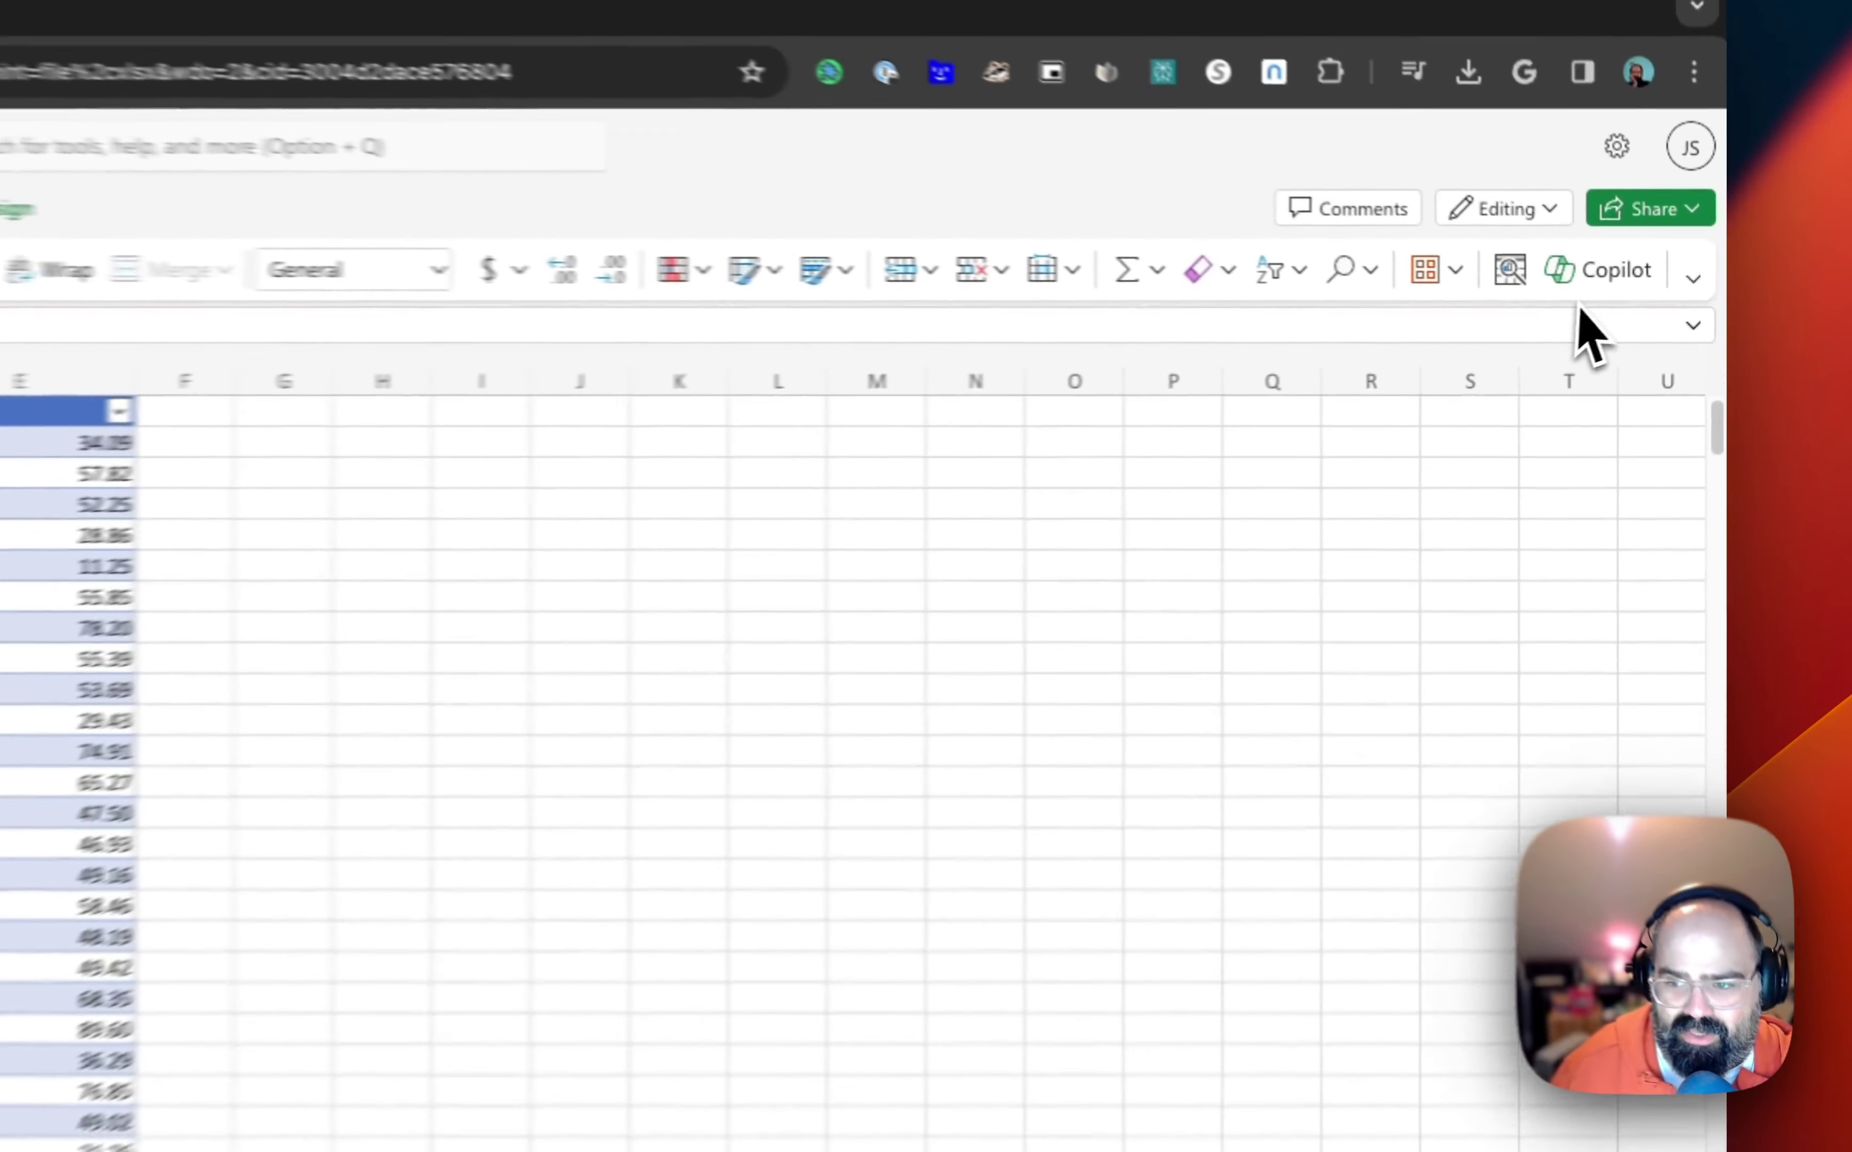
Open Copilot for the Queries sheet and send it the prompt "can clear my conversion".
click(1651, 292)
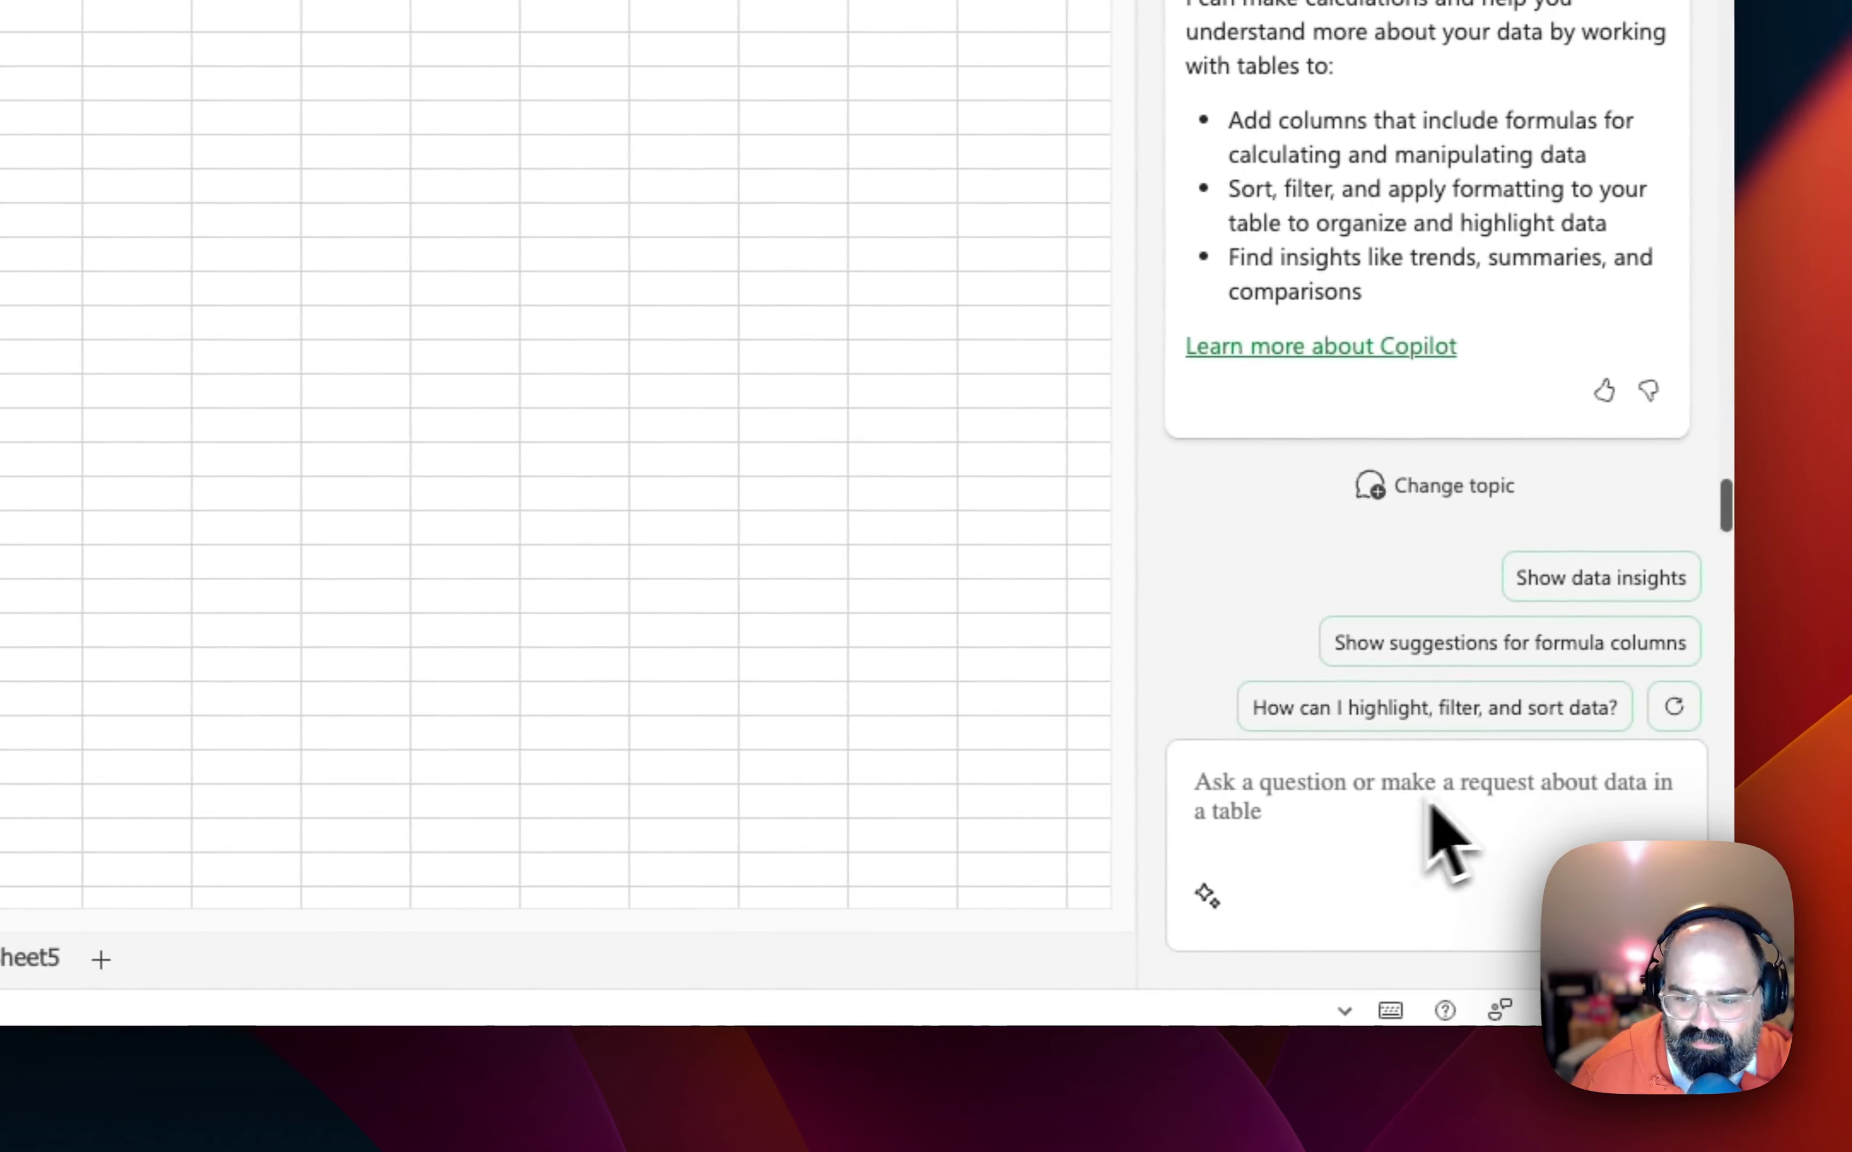
click(1457, 807)
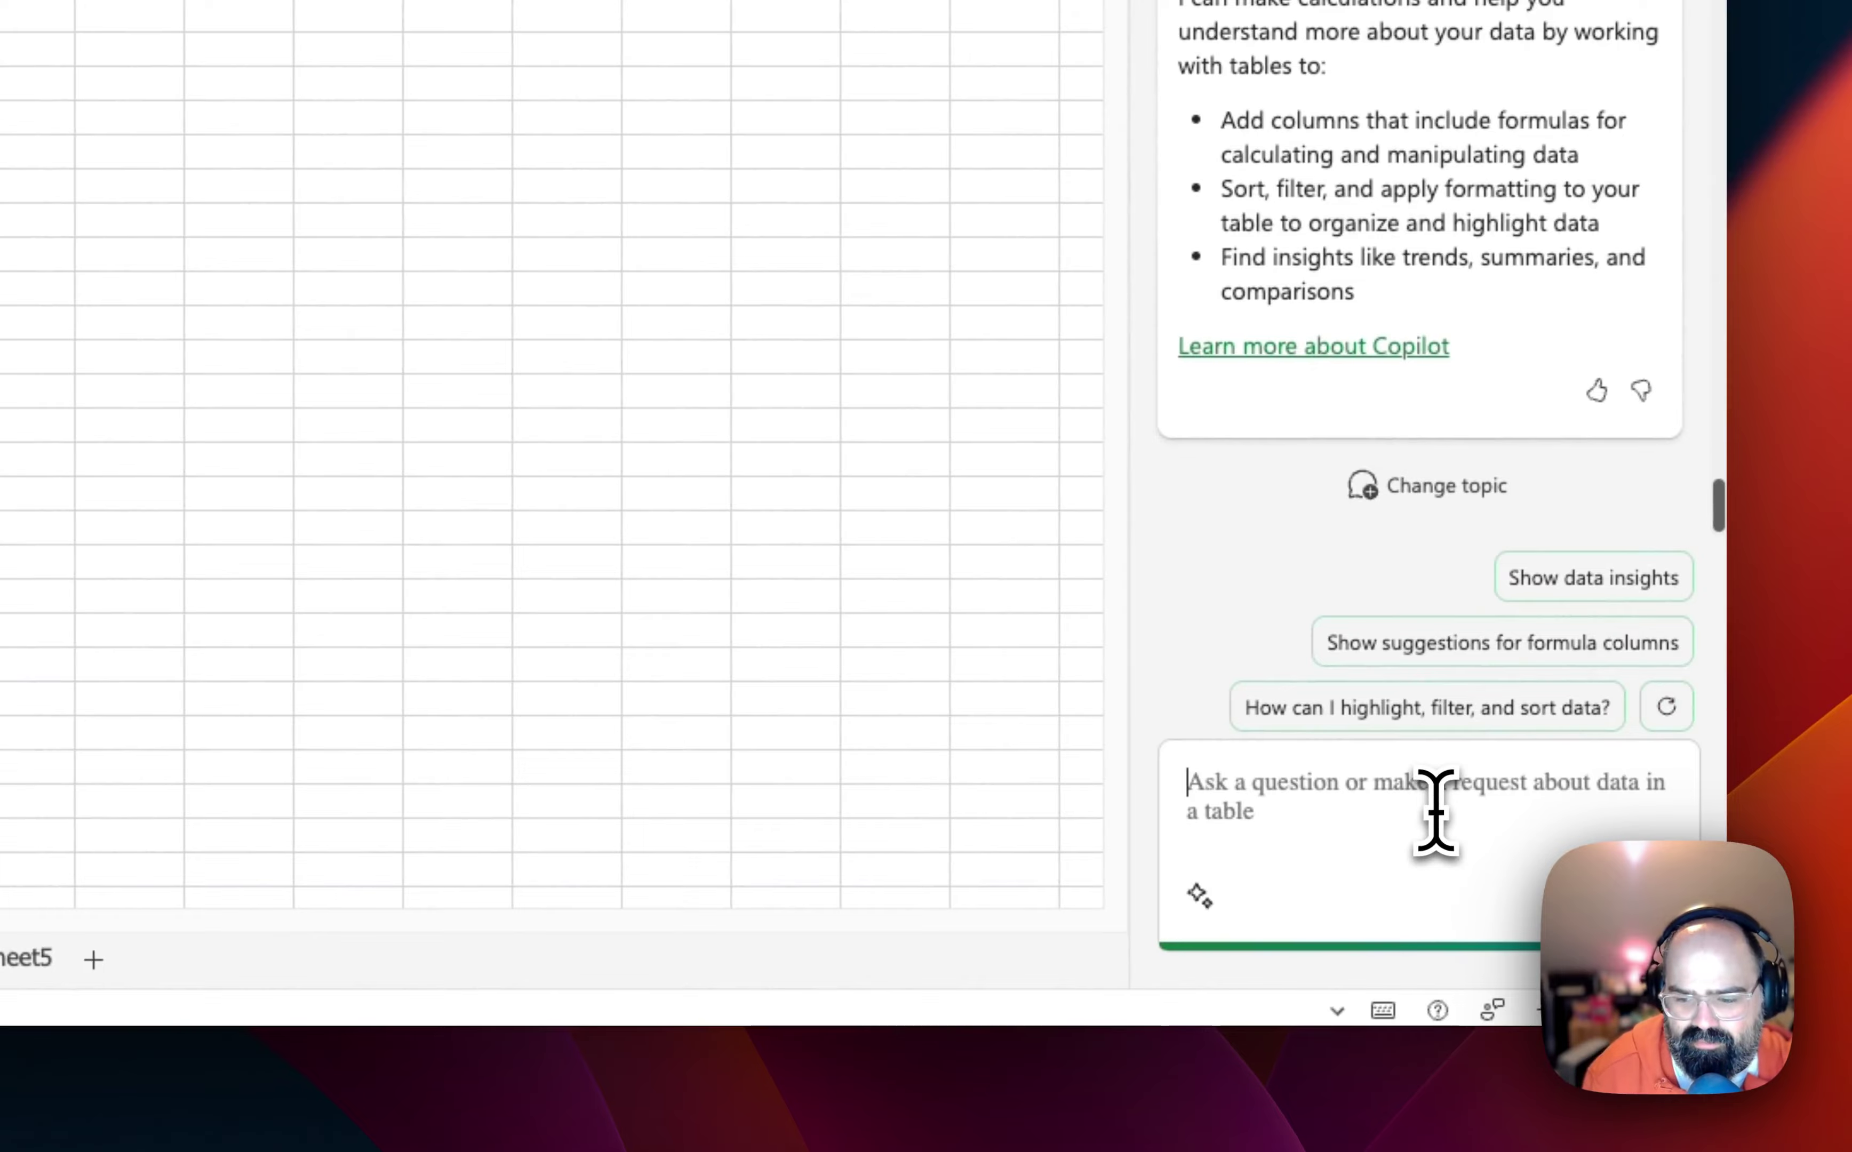
text(clea)
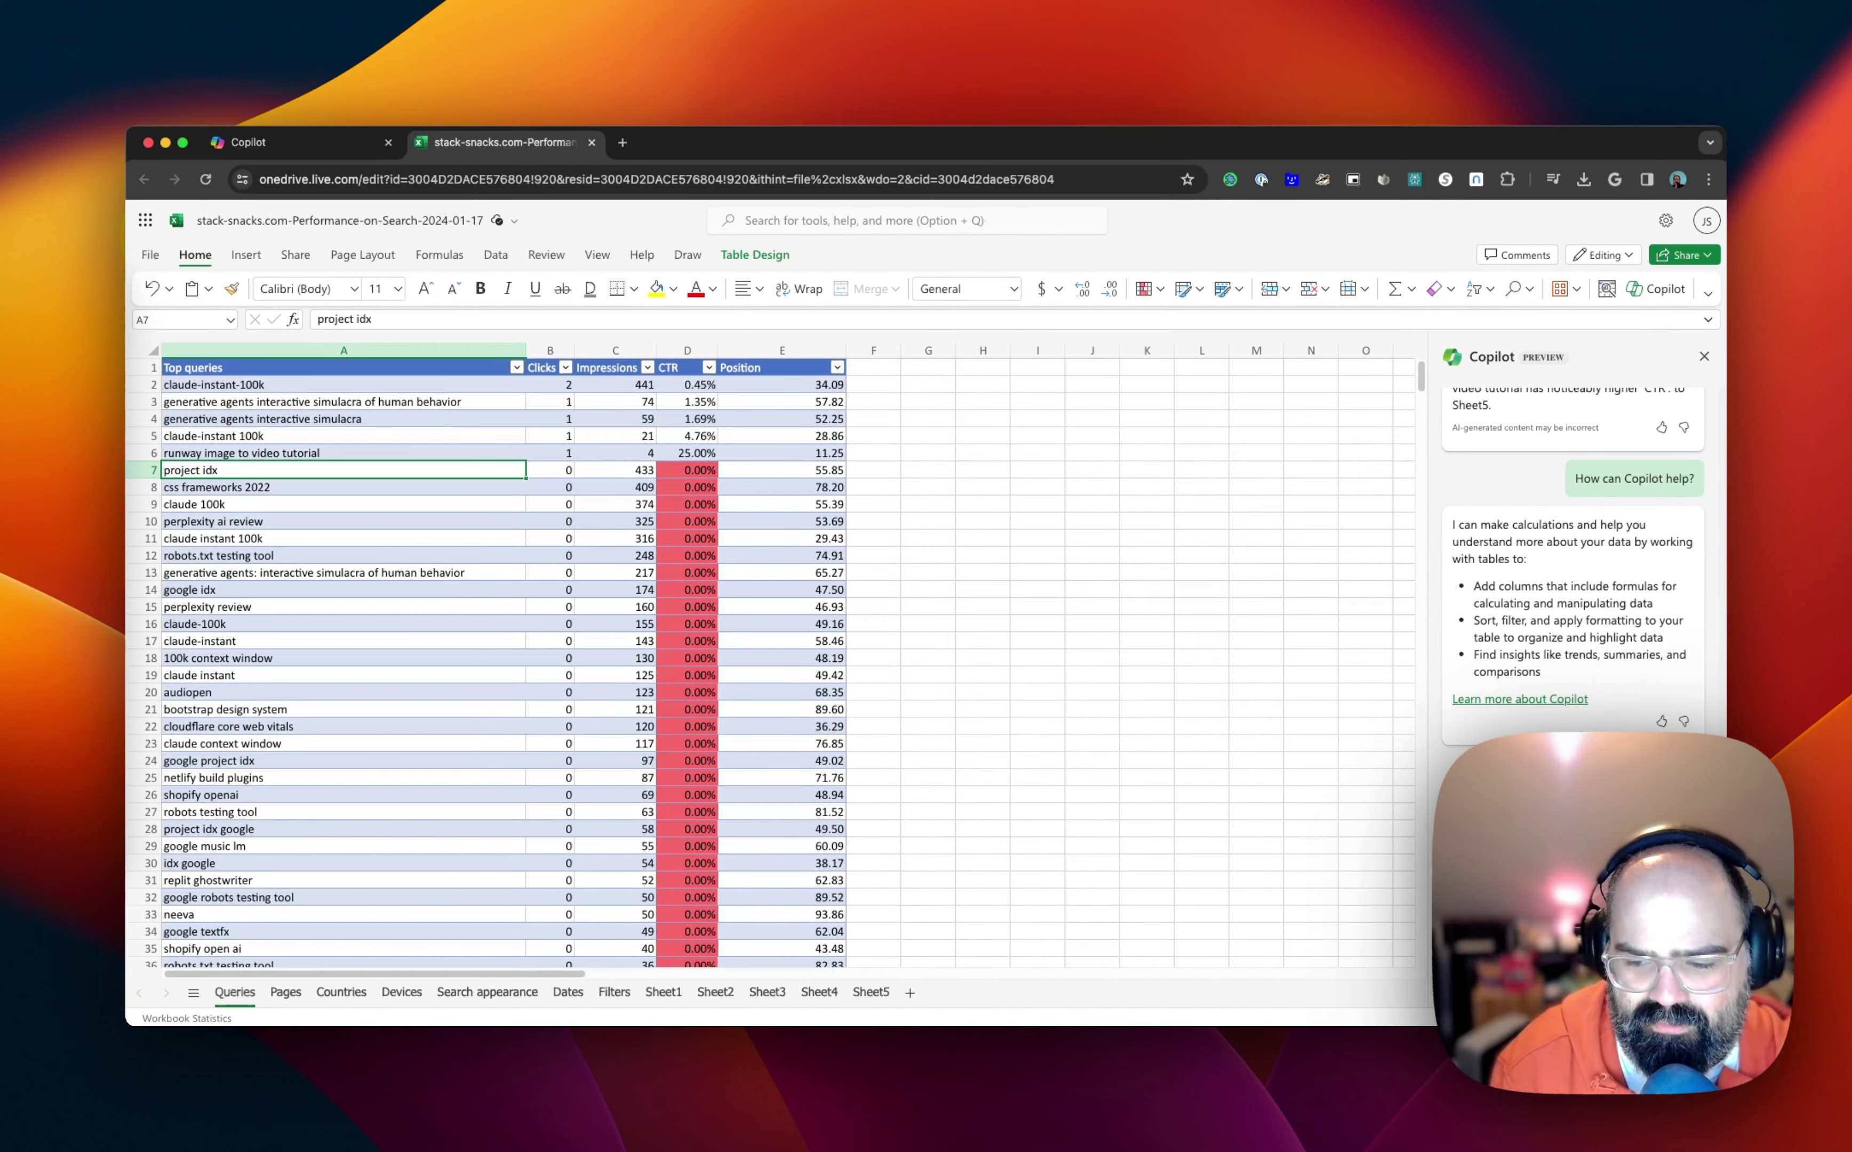
key(Return)
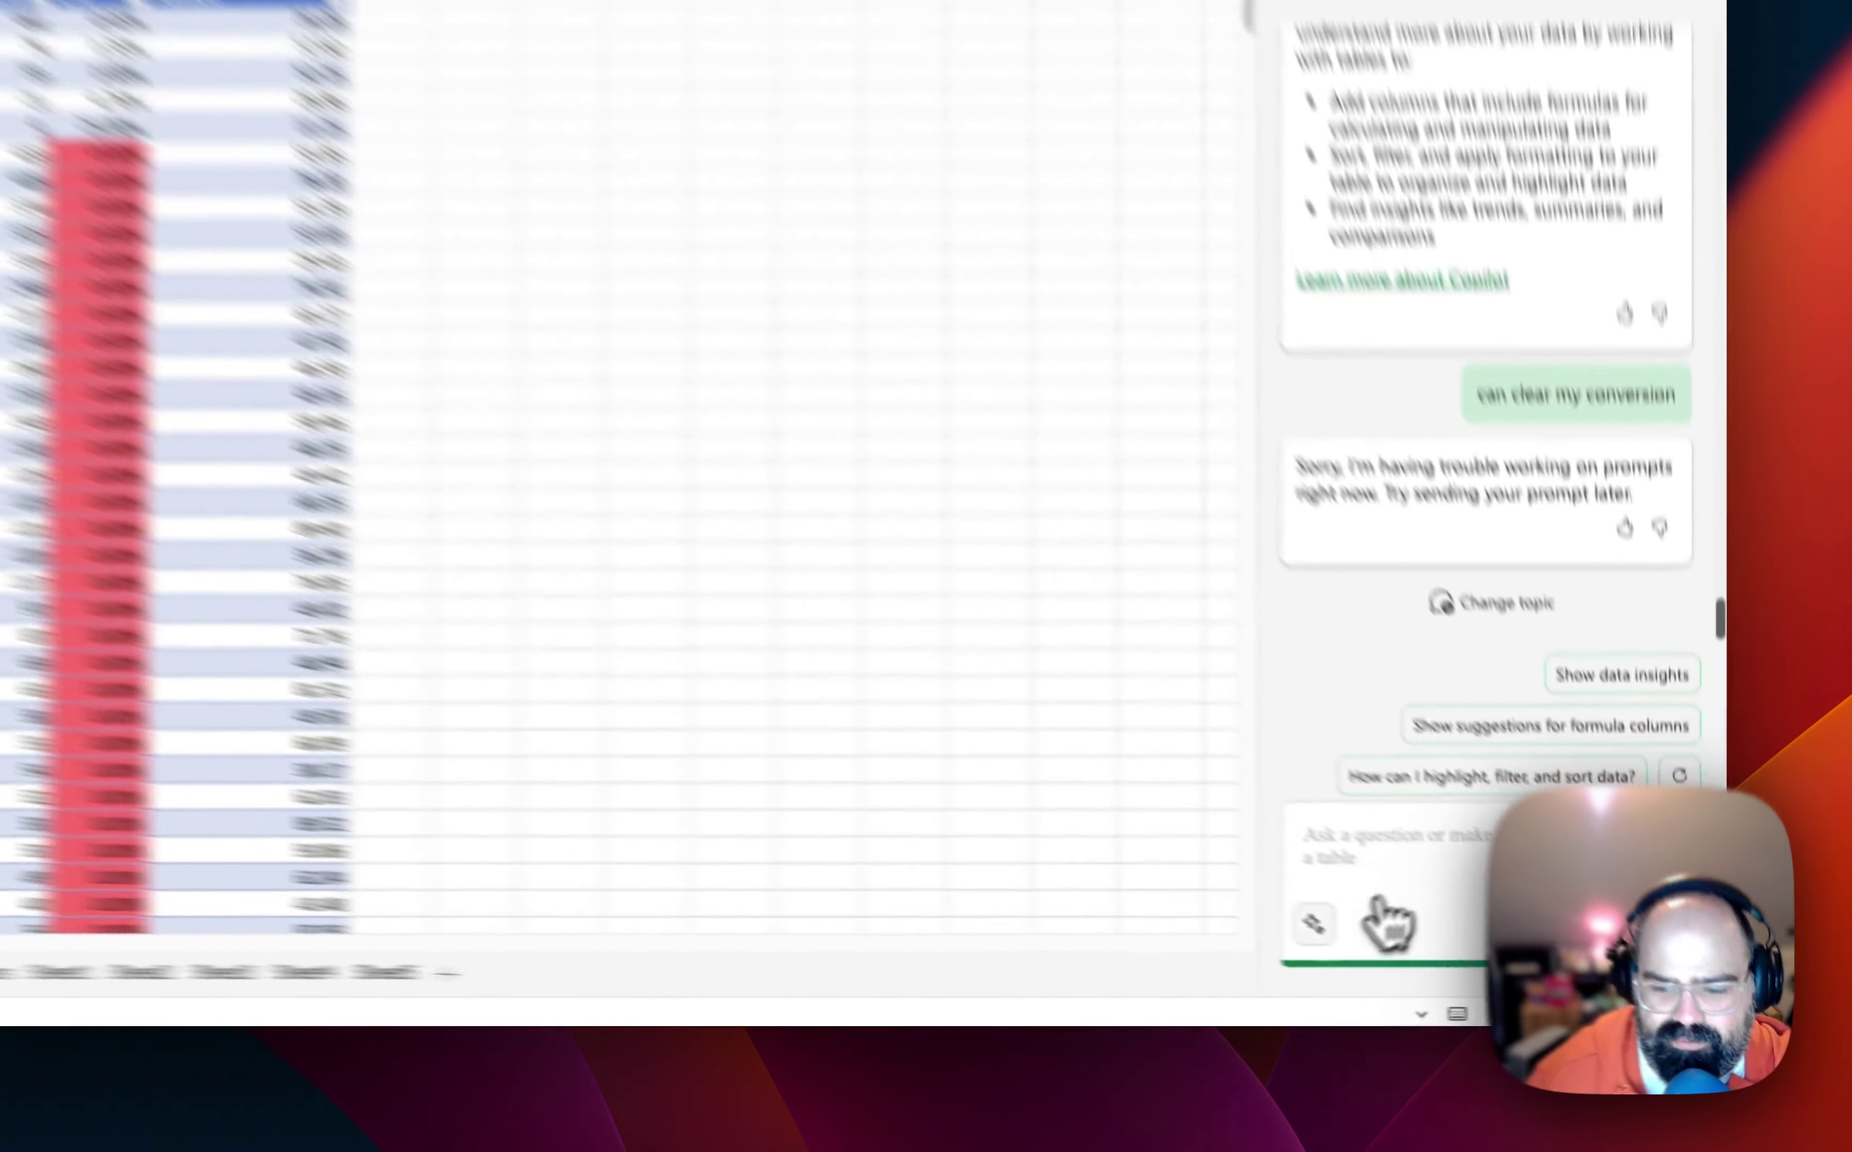
Have Copilot sort and filter the table to only show keywords that have clicks and are in position 1 to 30, then undo it.
click(1464, 962)
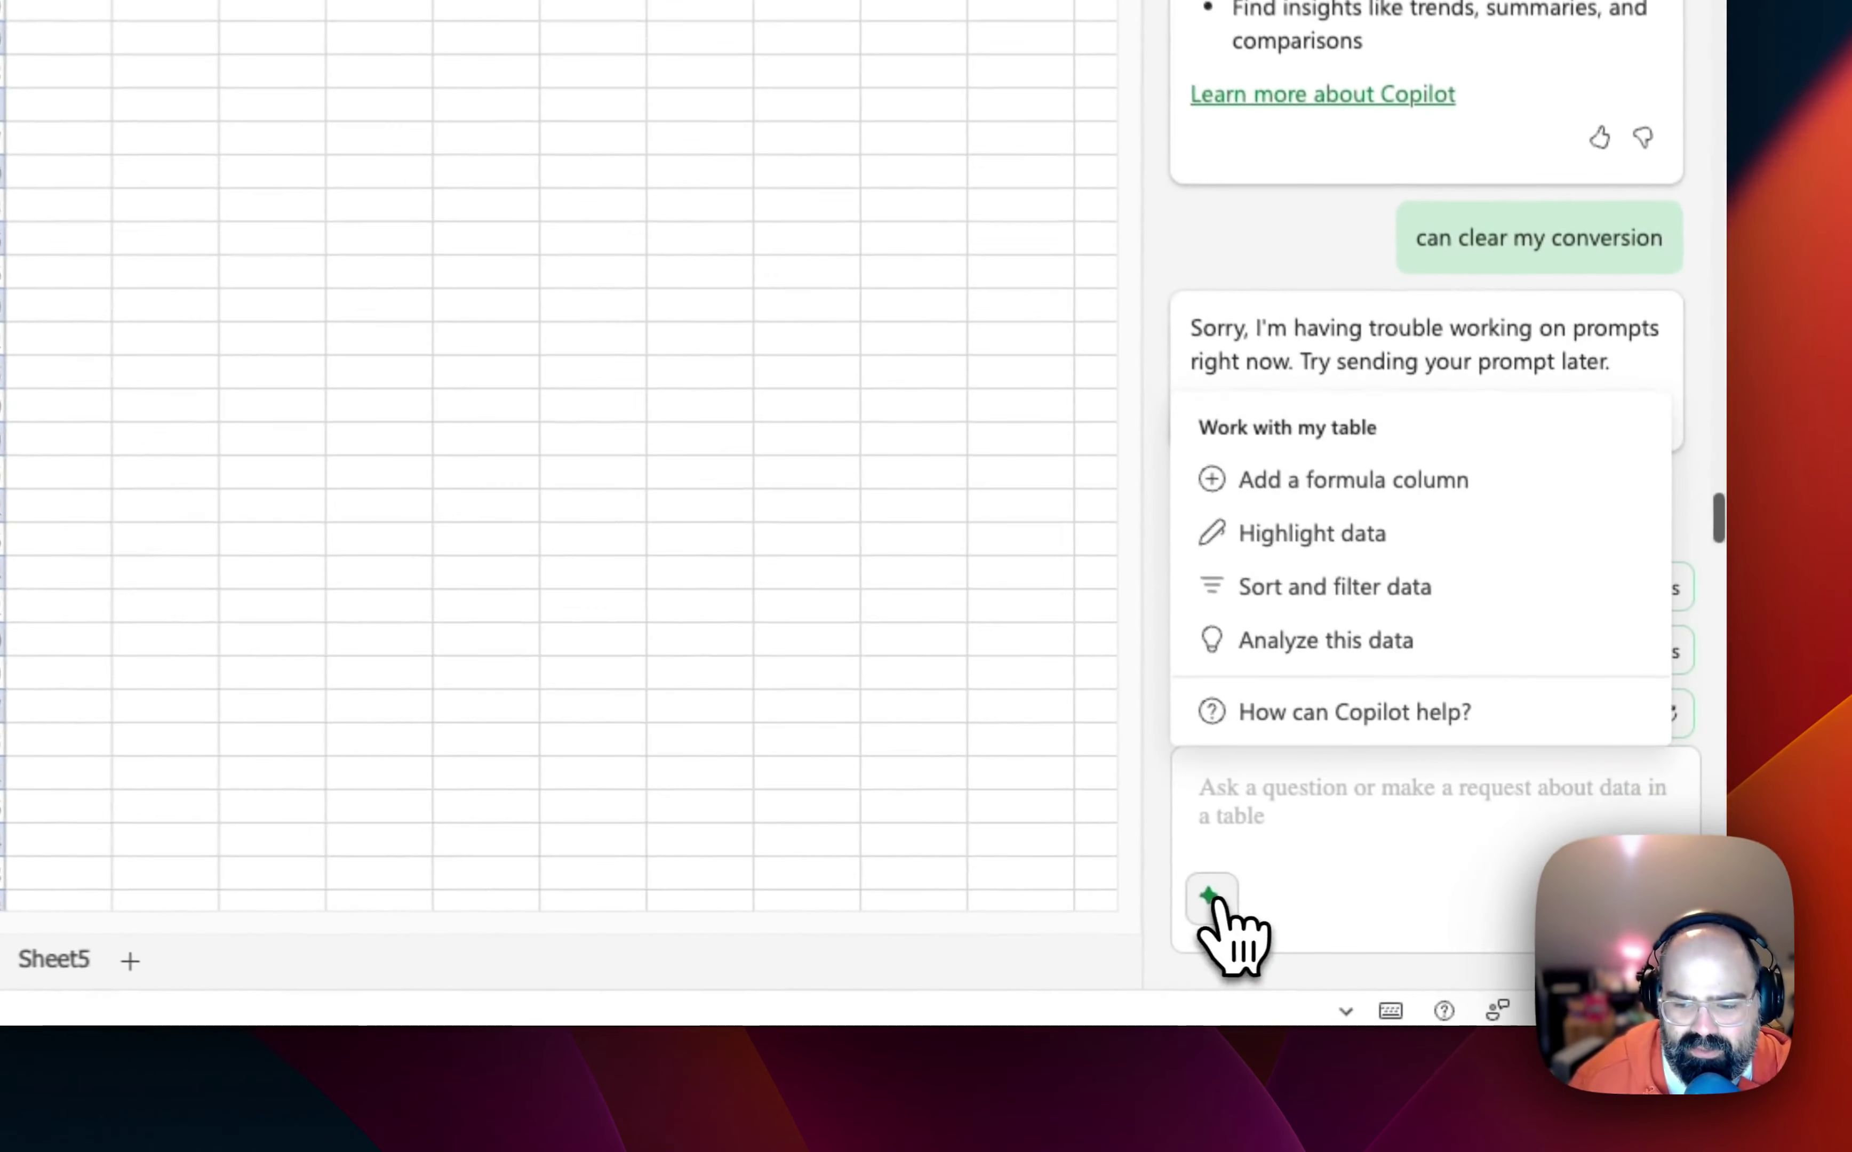
click(1204, 904)
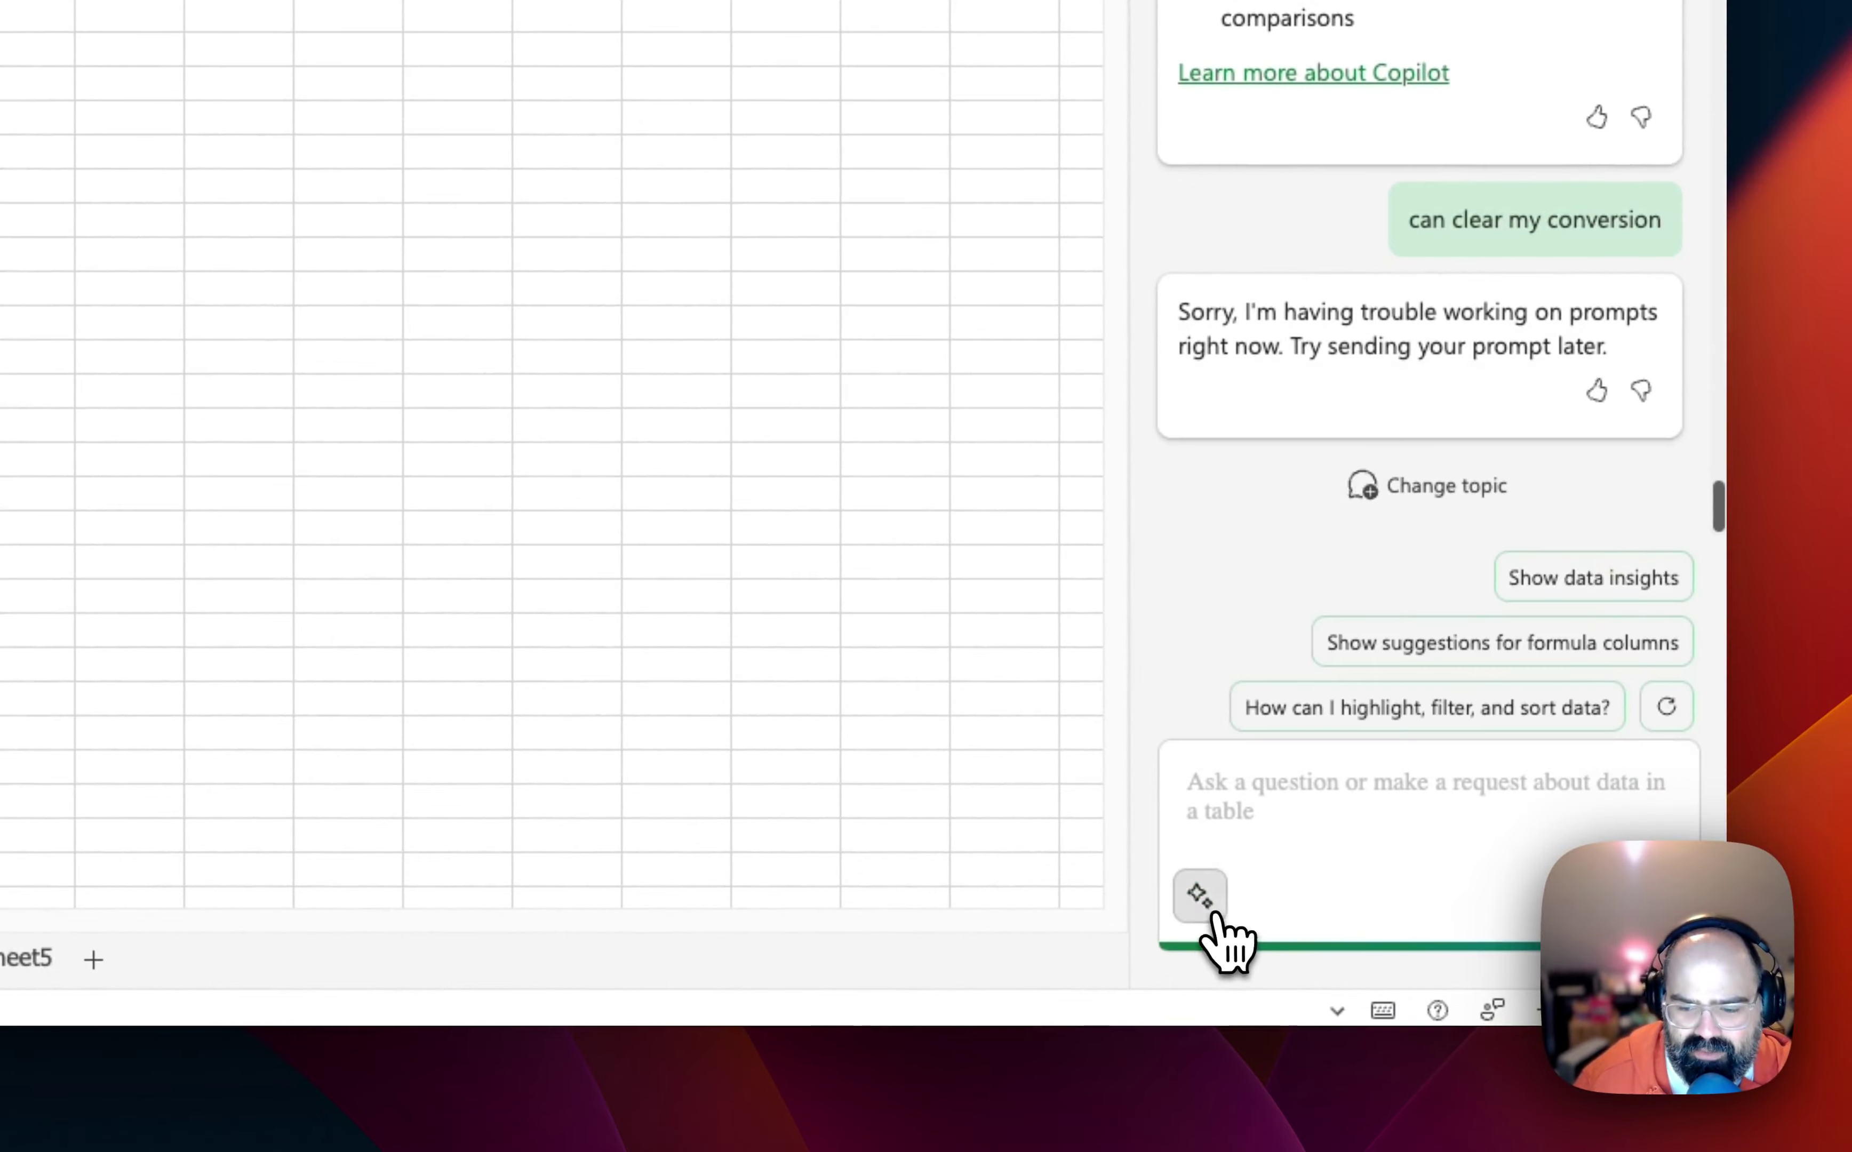
click(1204, 904)
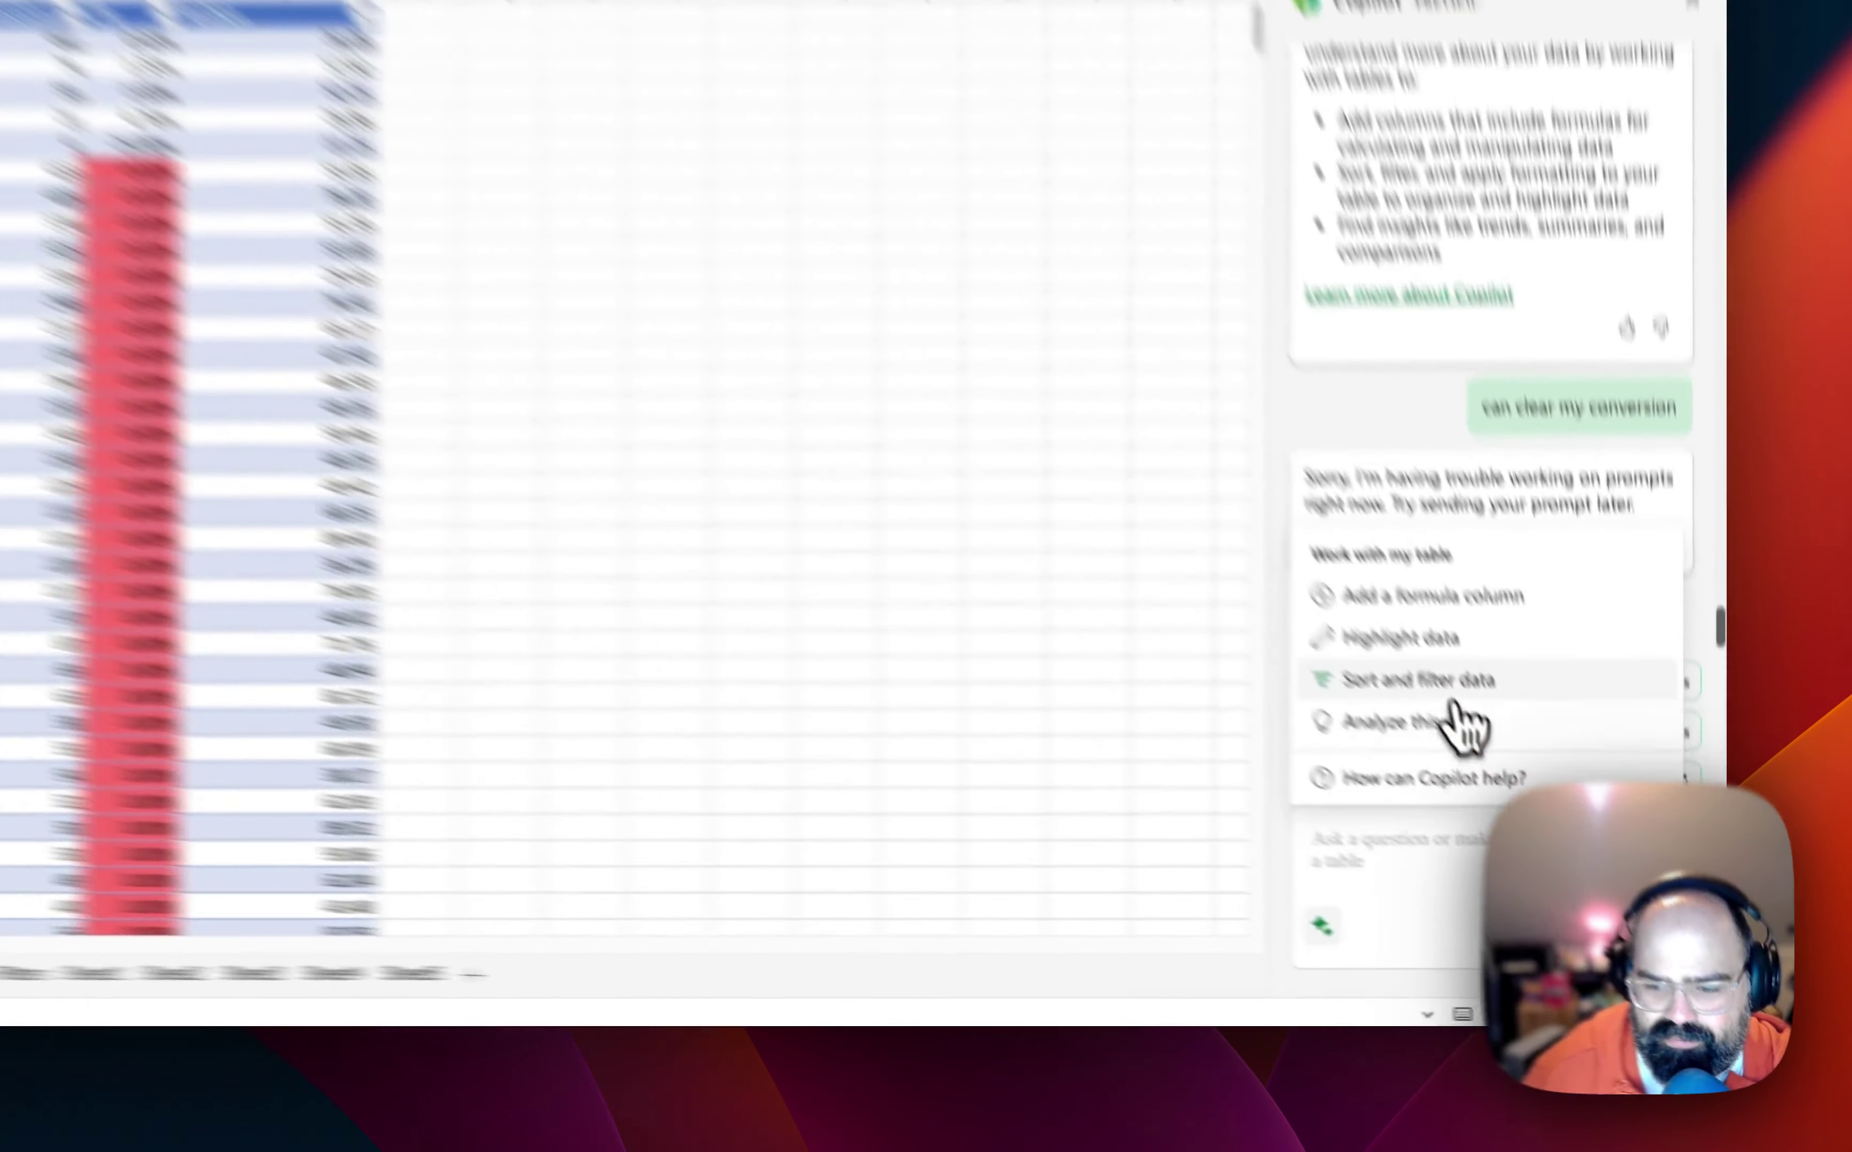
click(1542, 806)
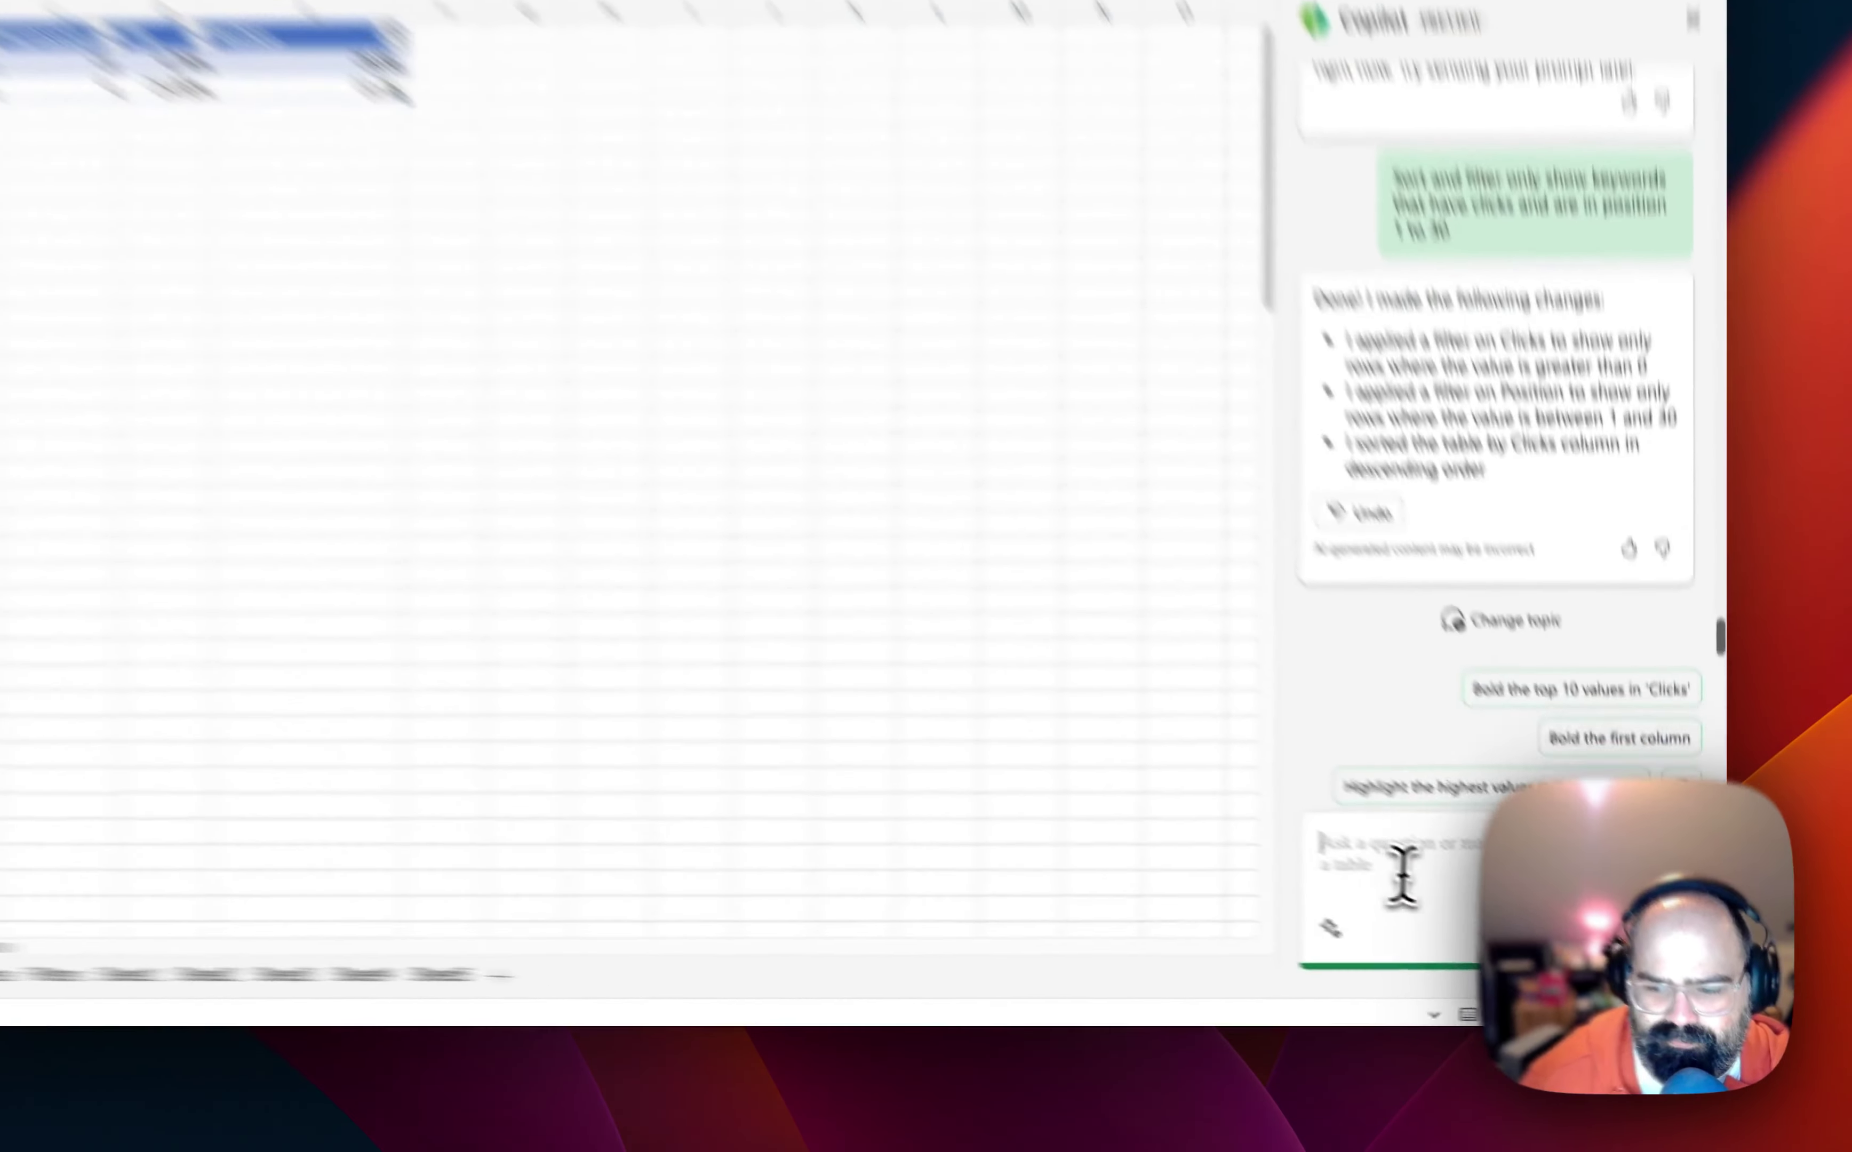
click(1230, 343)
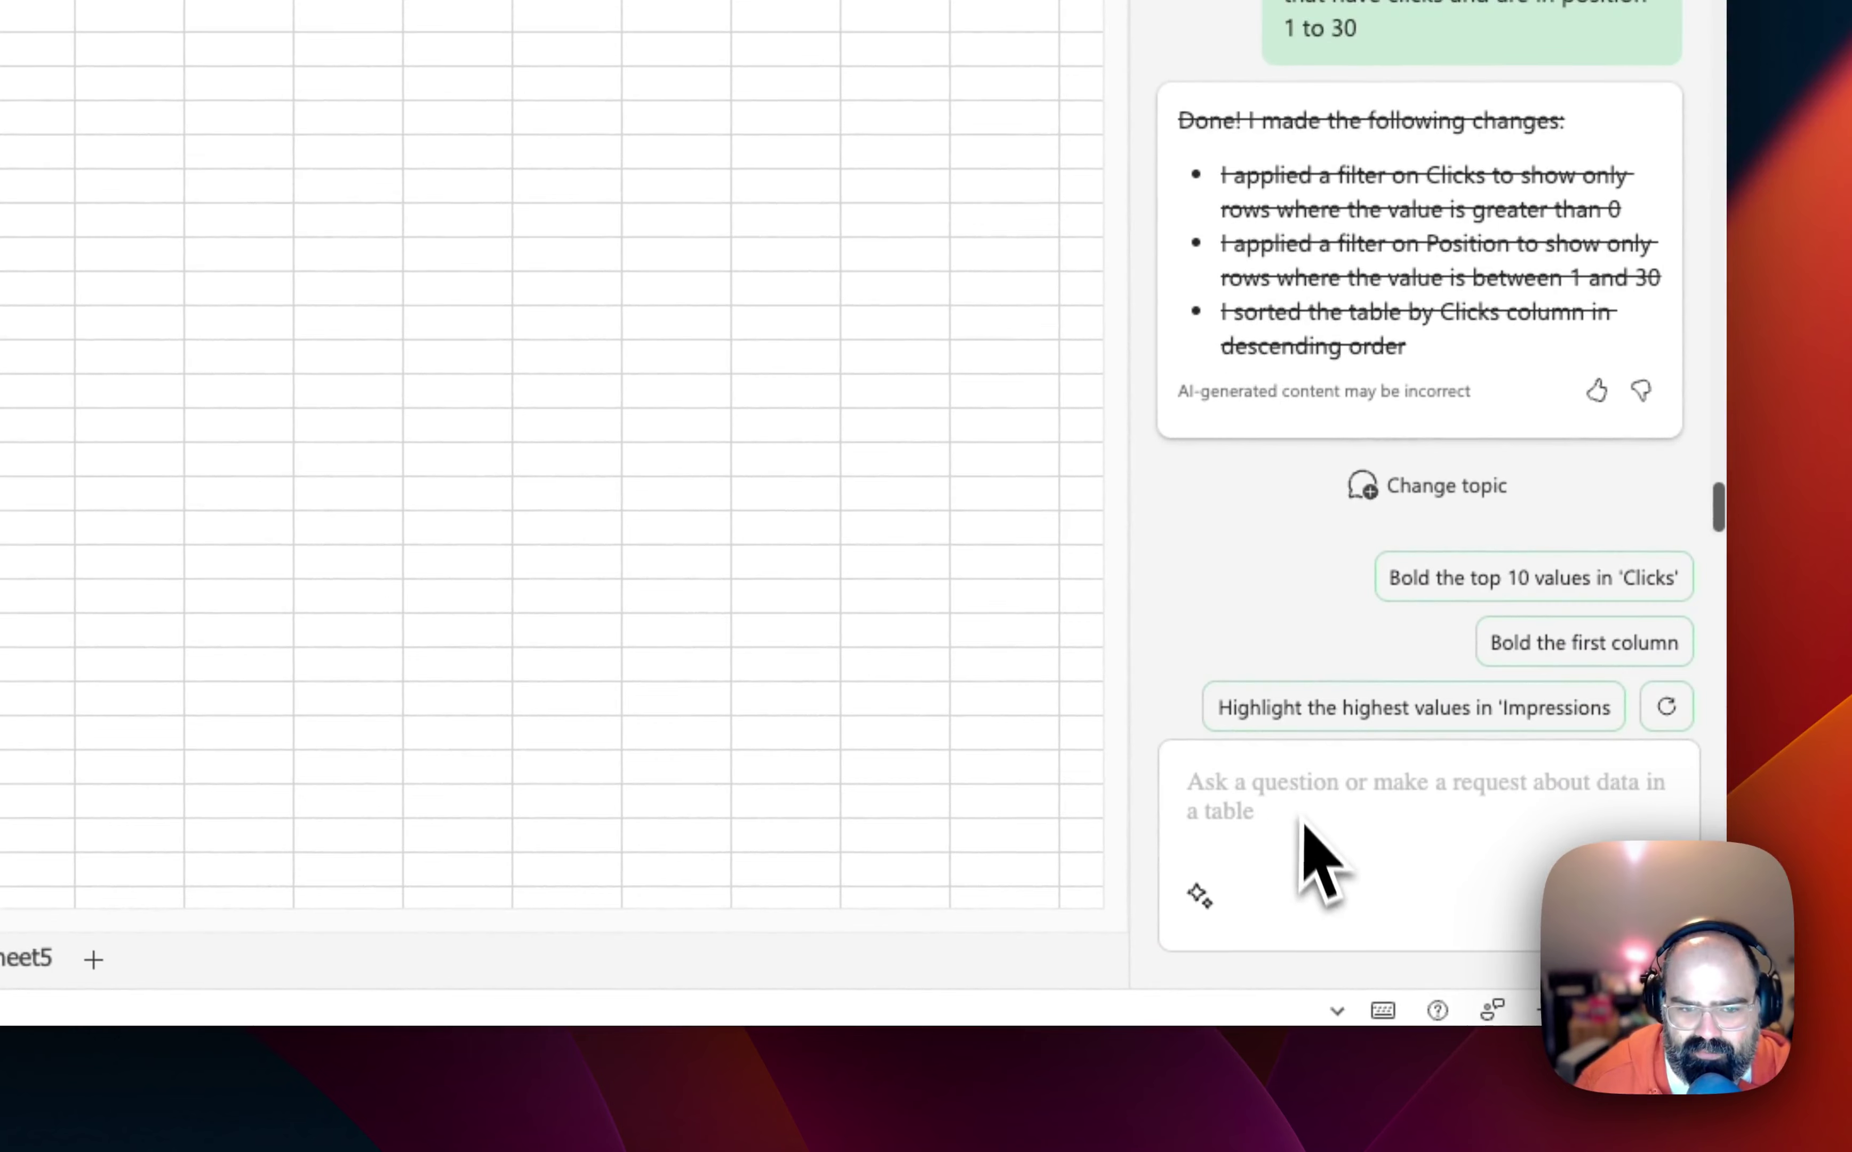
Ask Copilot to analyze the impressions and positions on a graph, and add the suggested chart to a new sheet.
click(1325, 804)
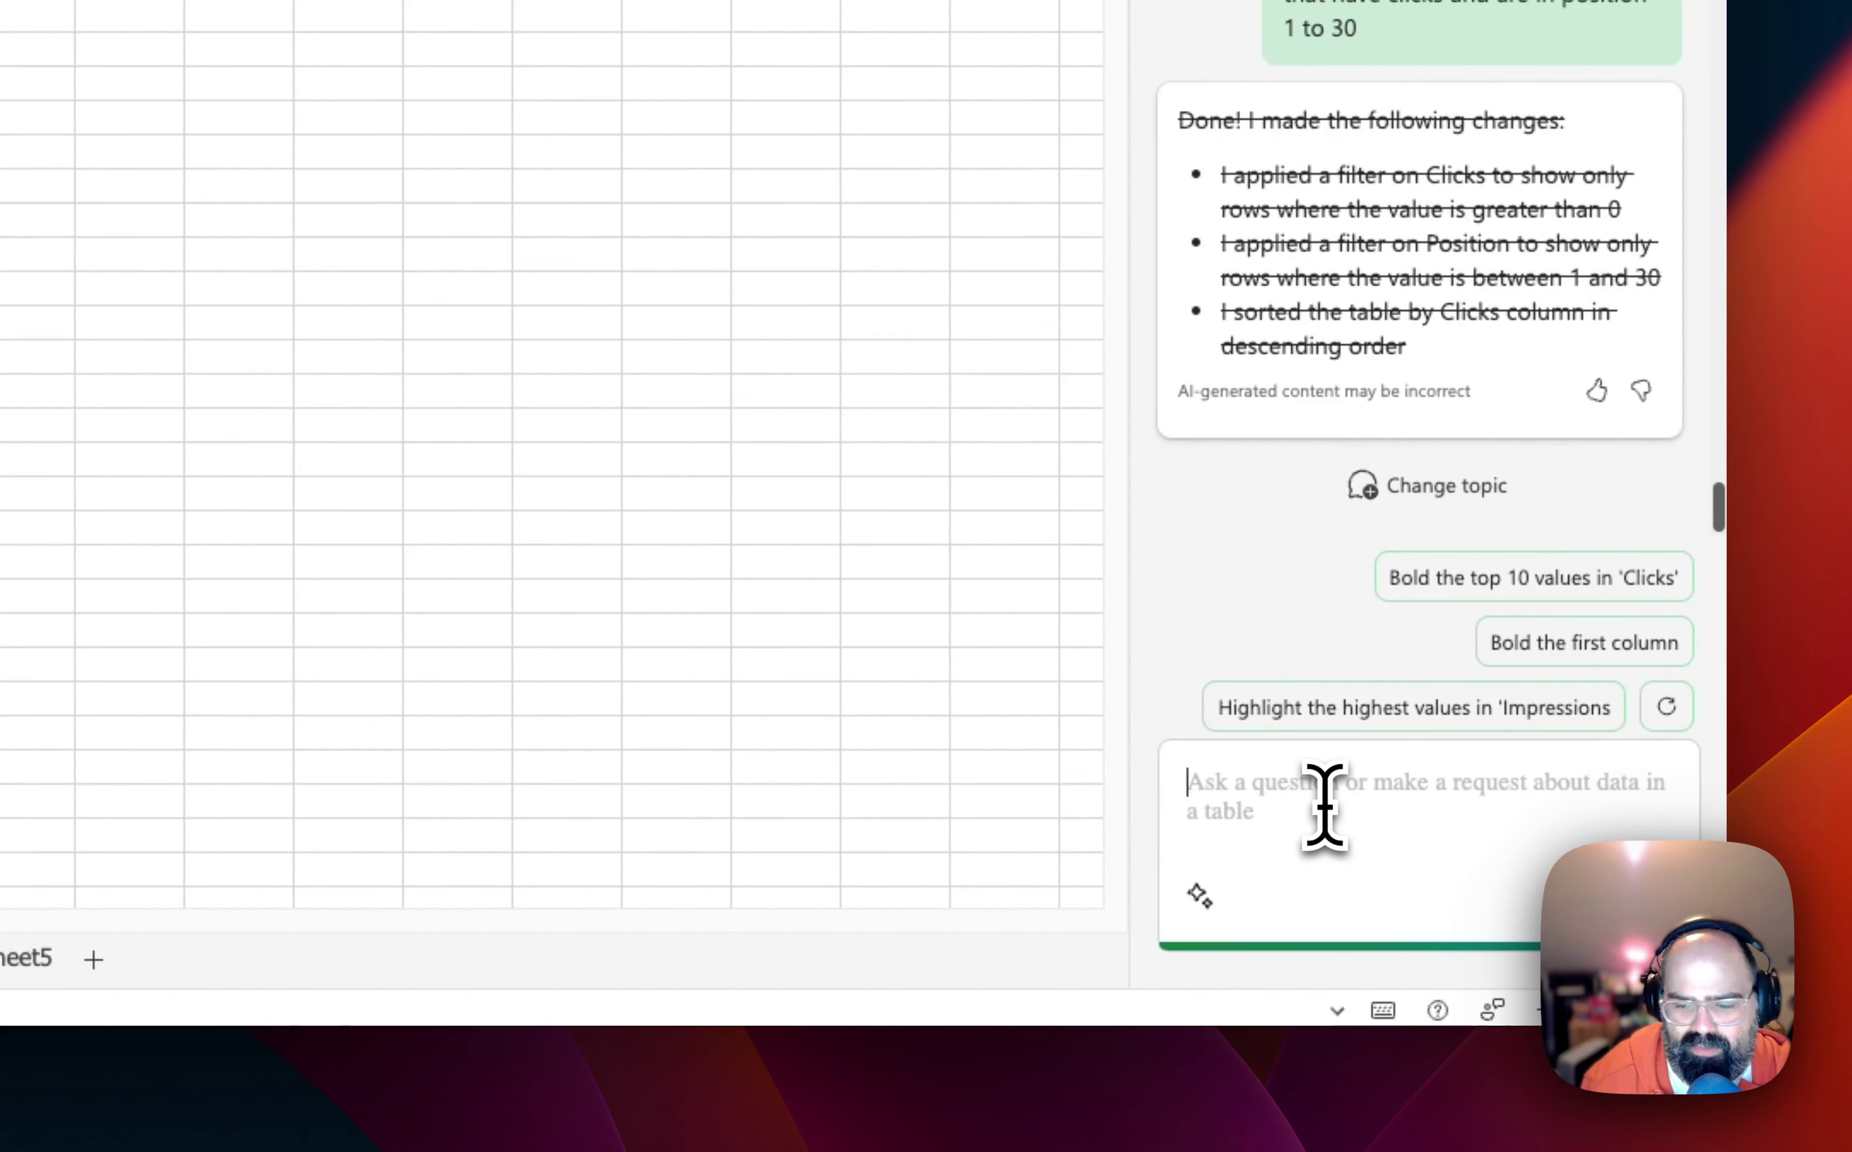
click(1201, 896)
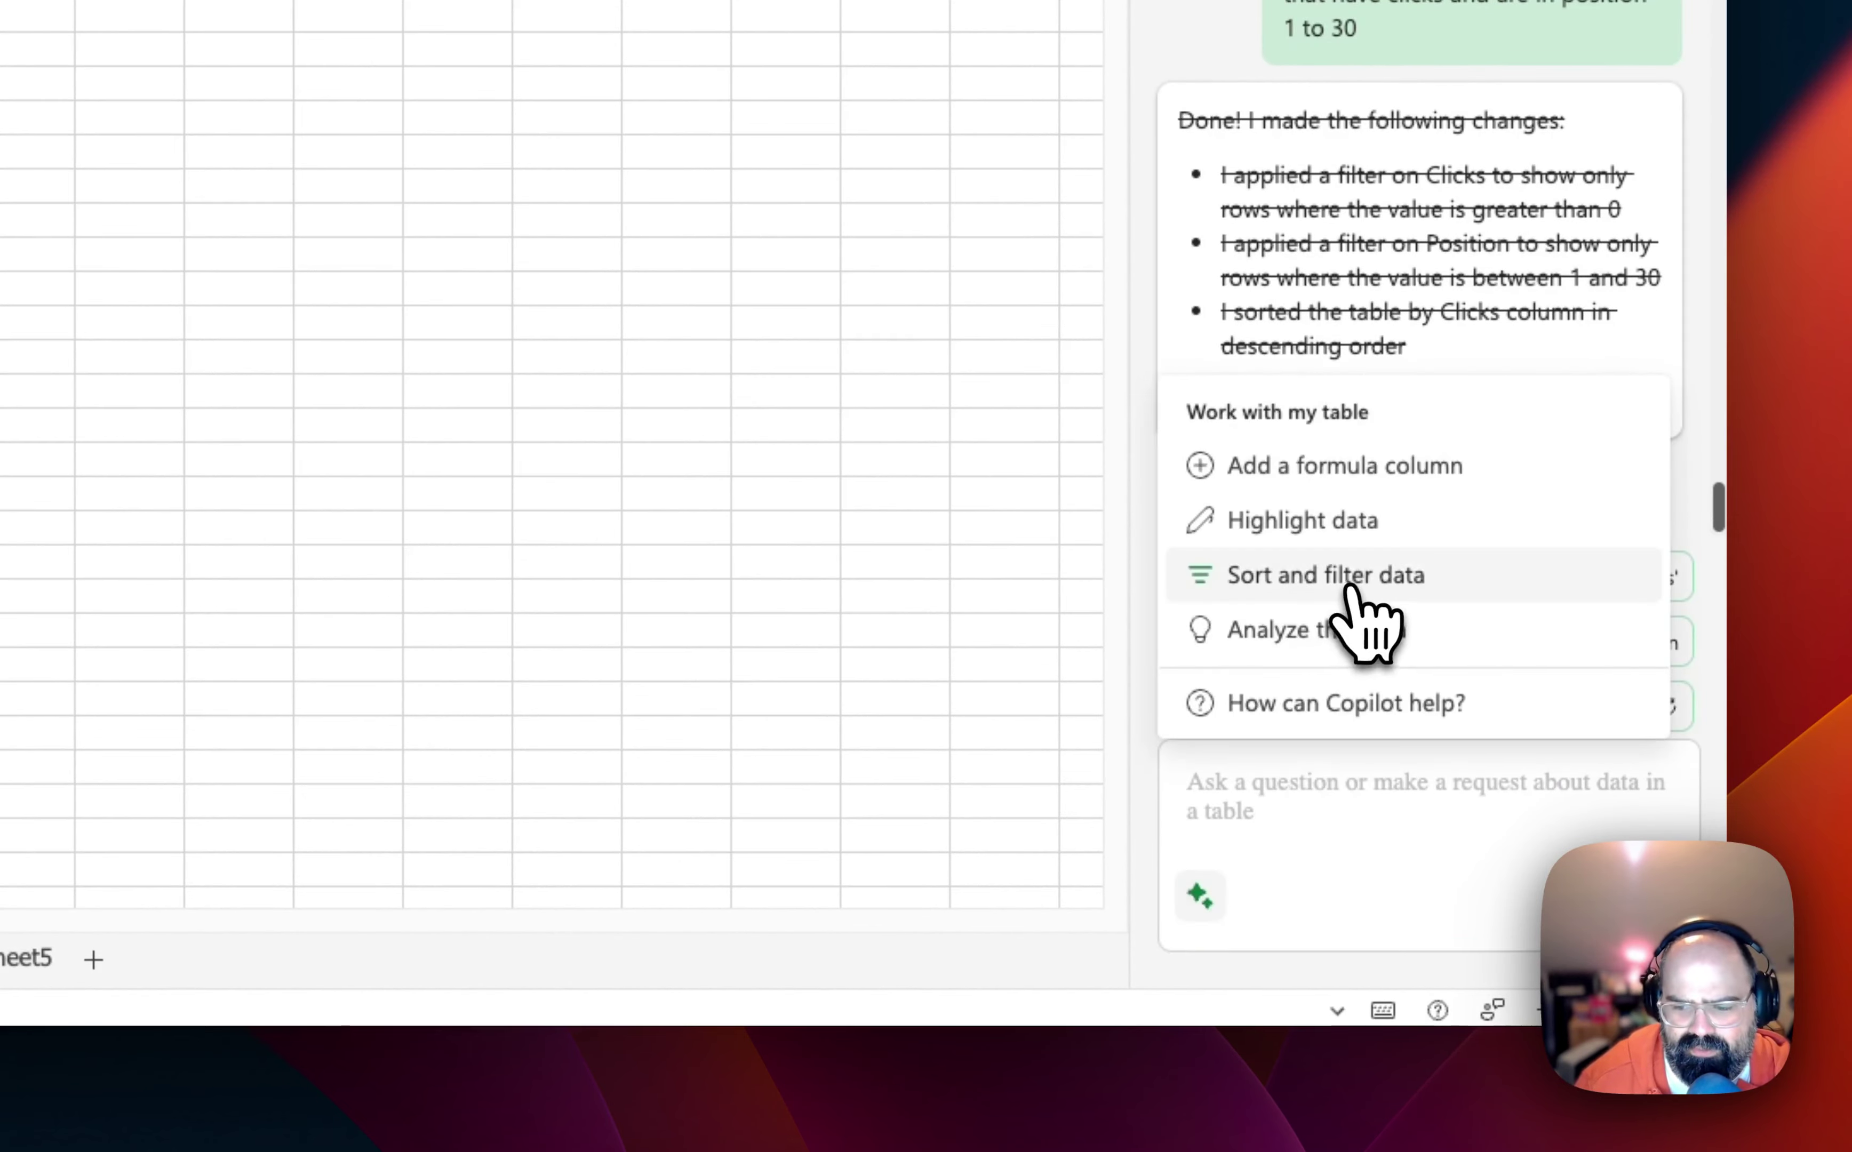
click(1333, 629)
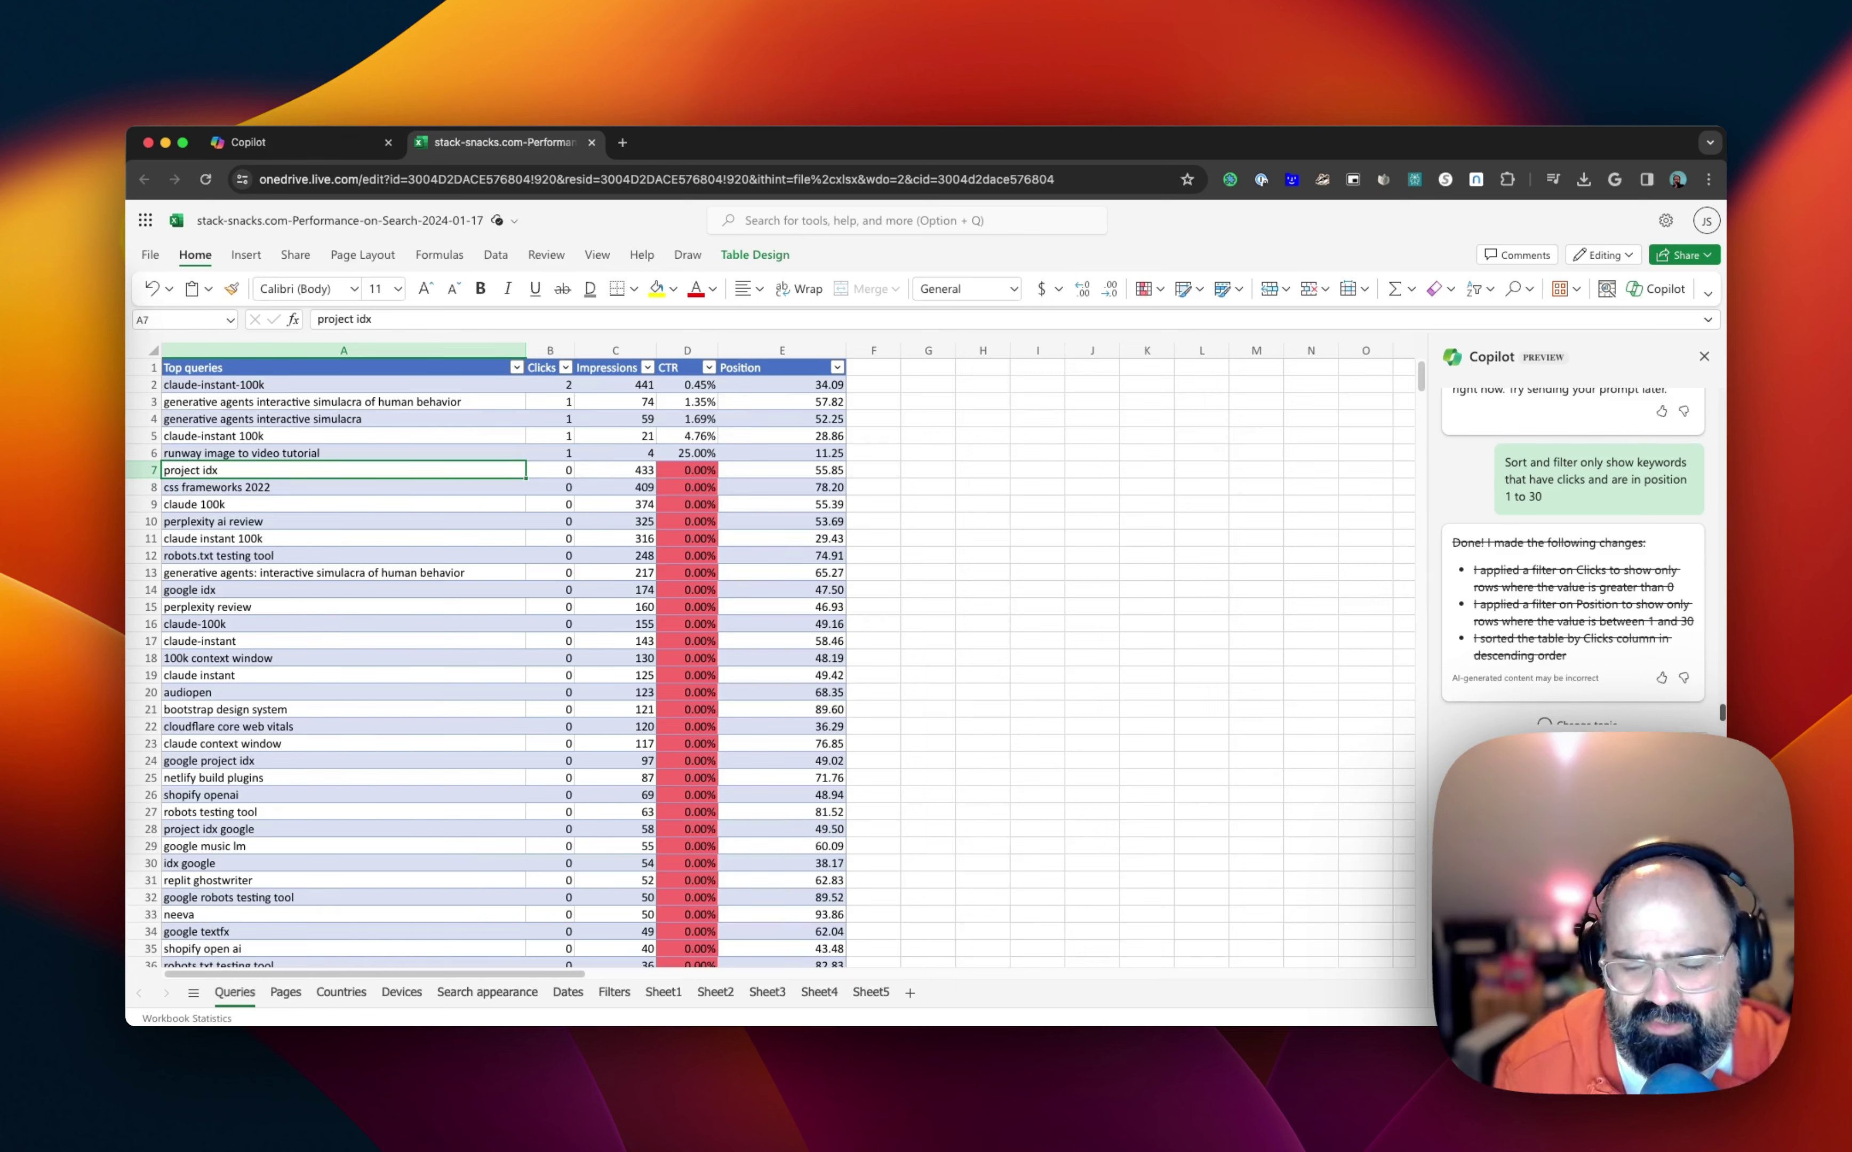
key(Return)
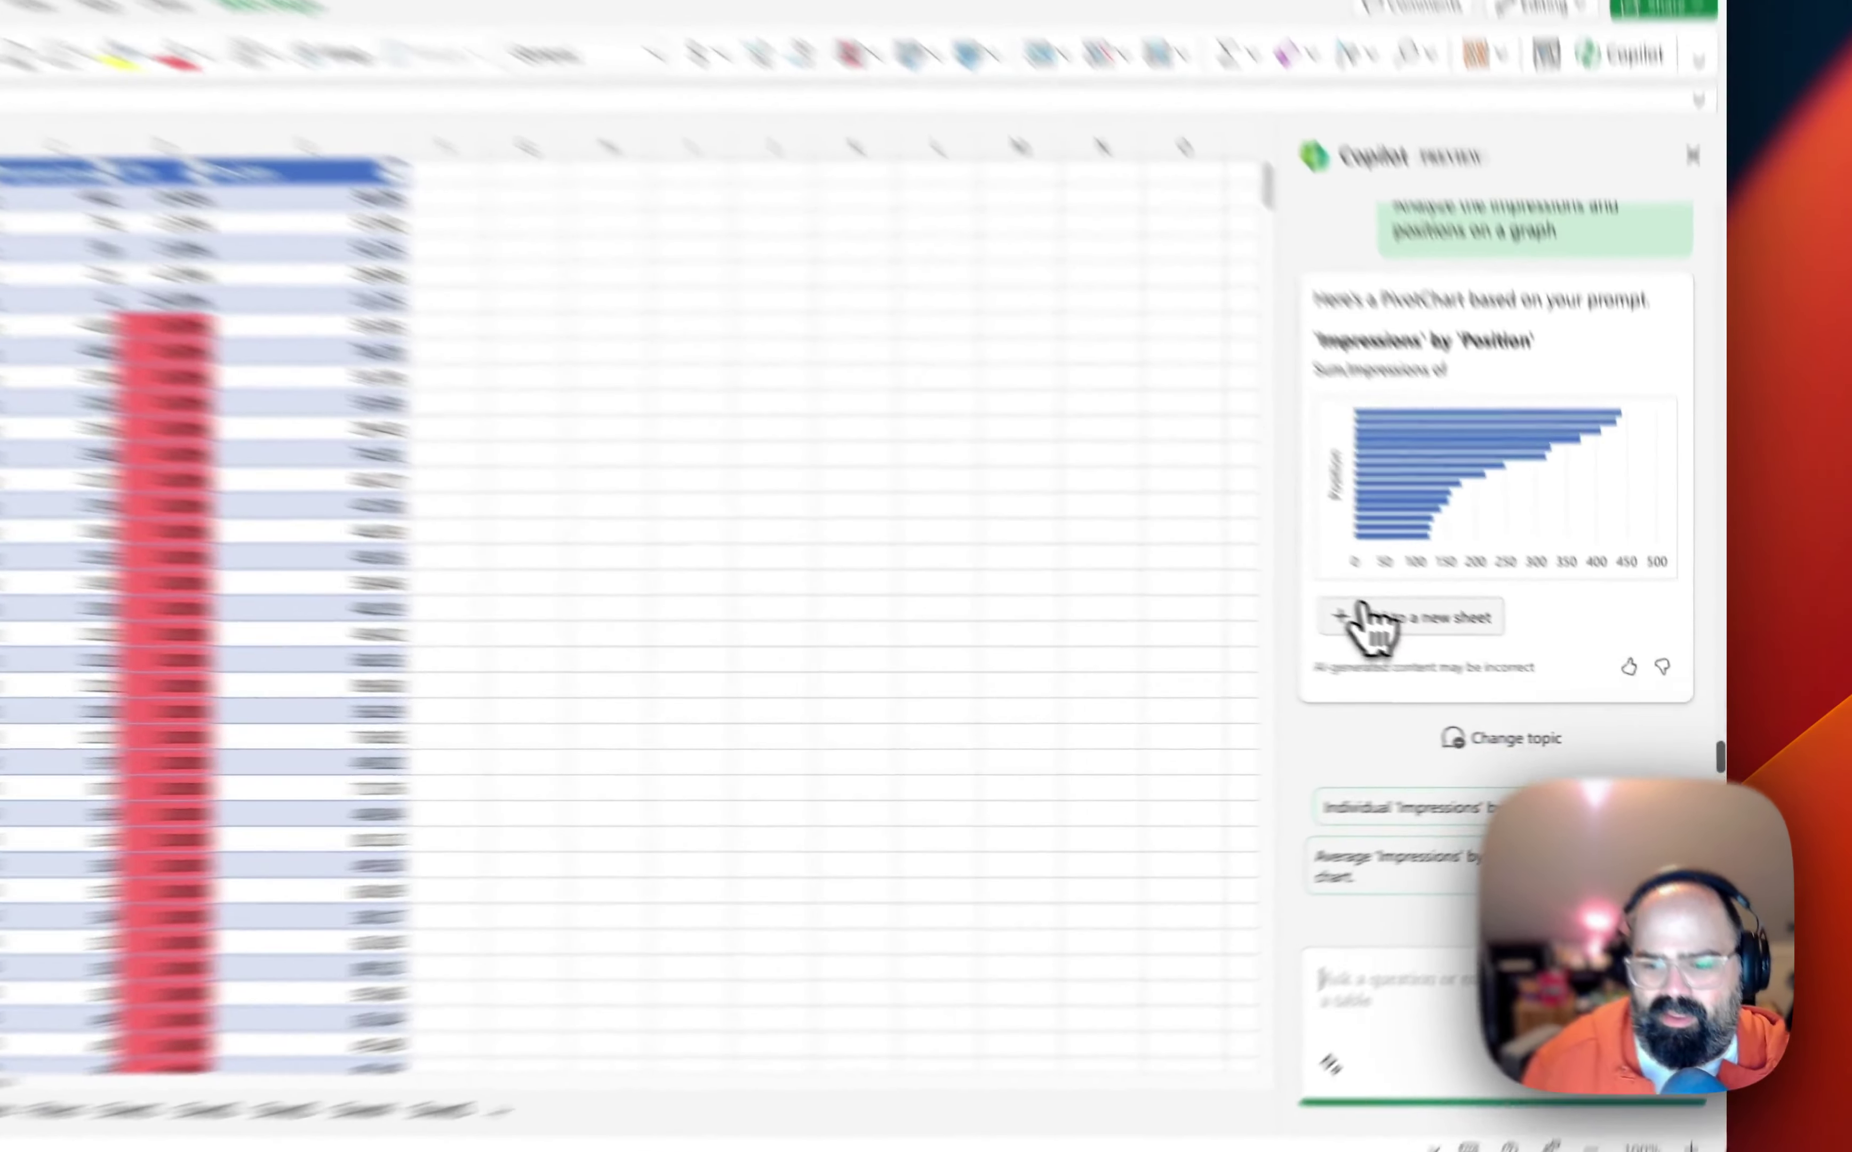
click(1474, 662)
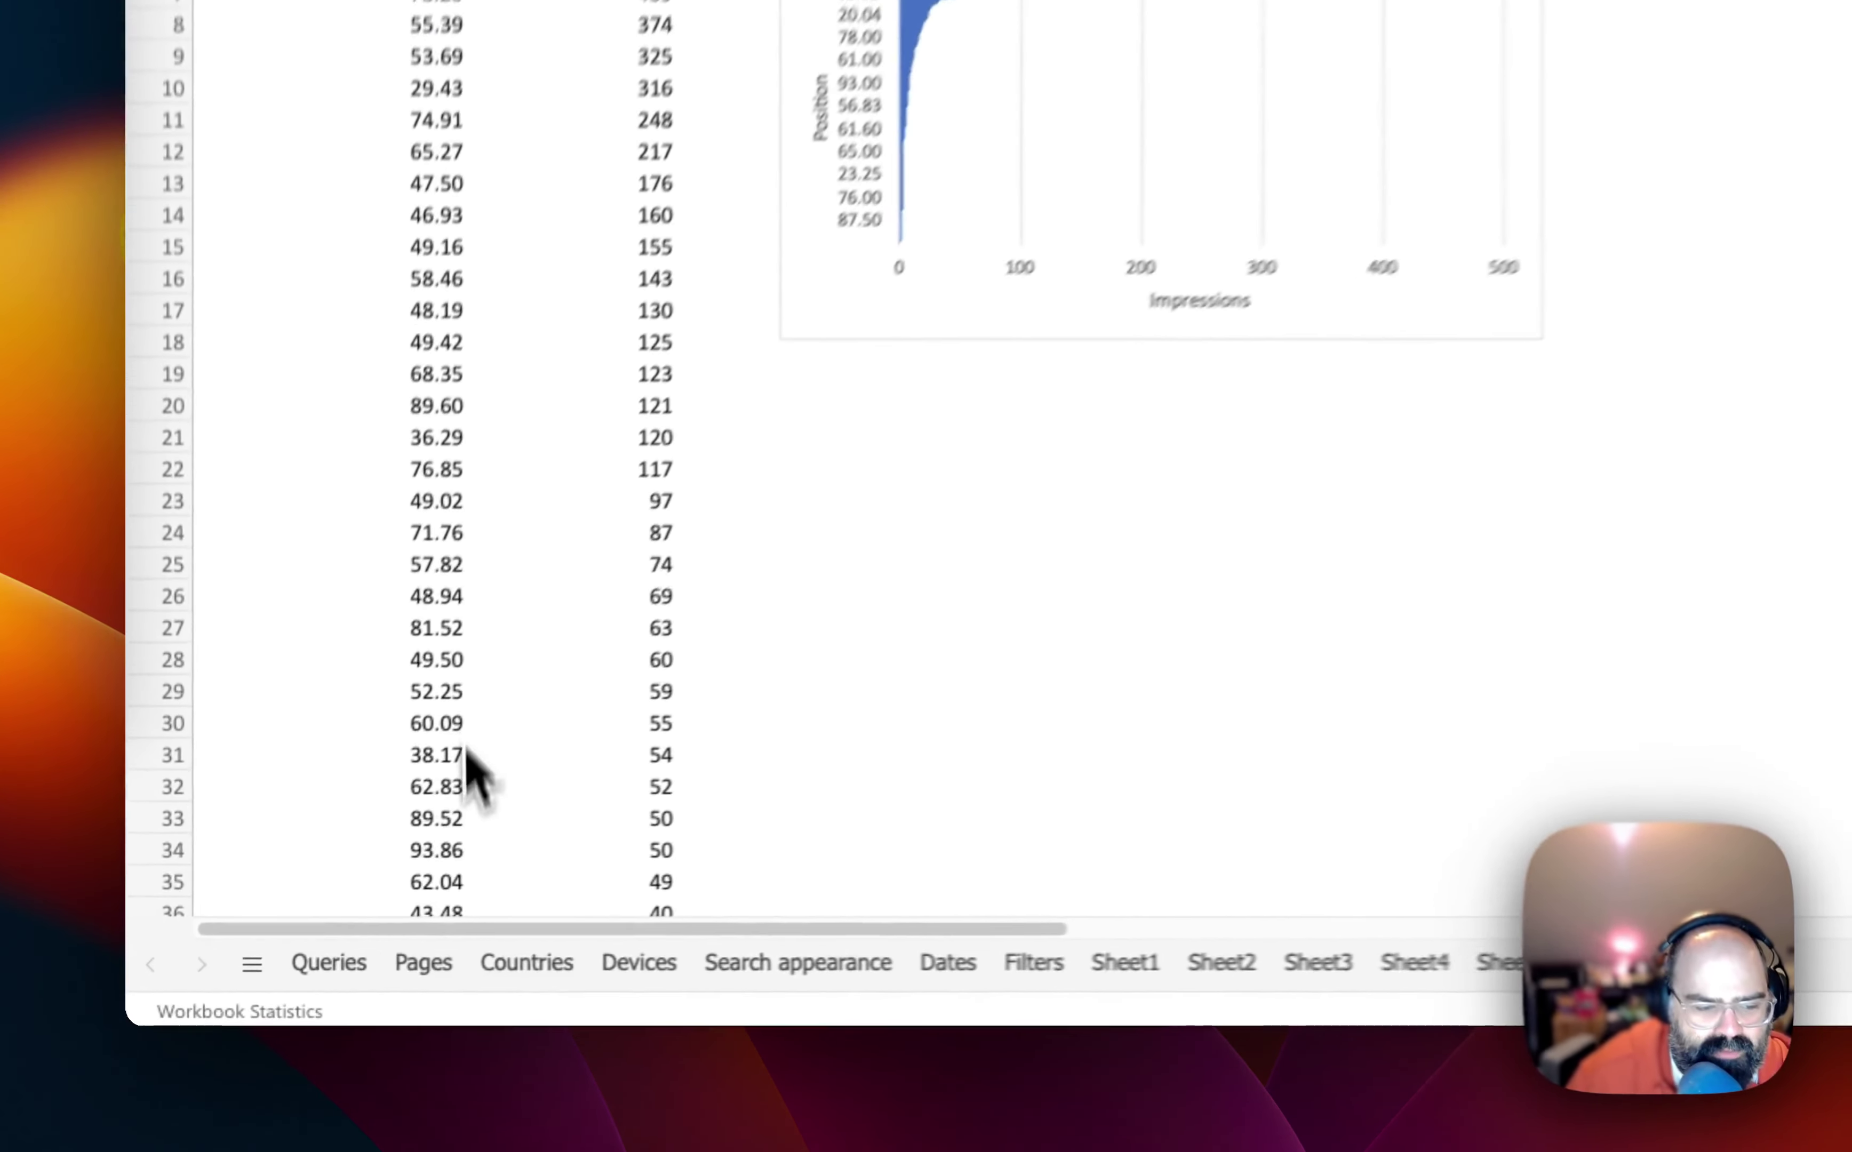
Go back to the Queries sheet, select the Top queries header cell, and ask "How can Copilot help?".
click(328, 963)
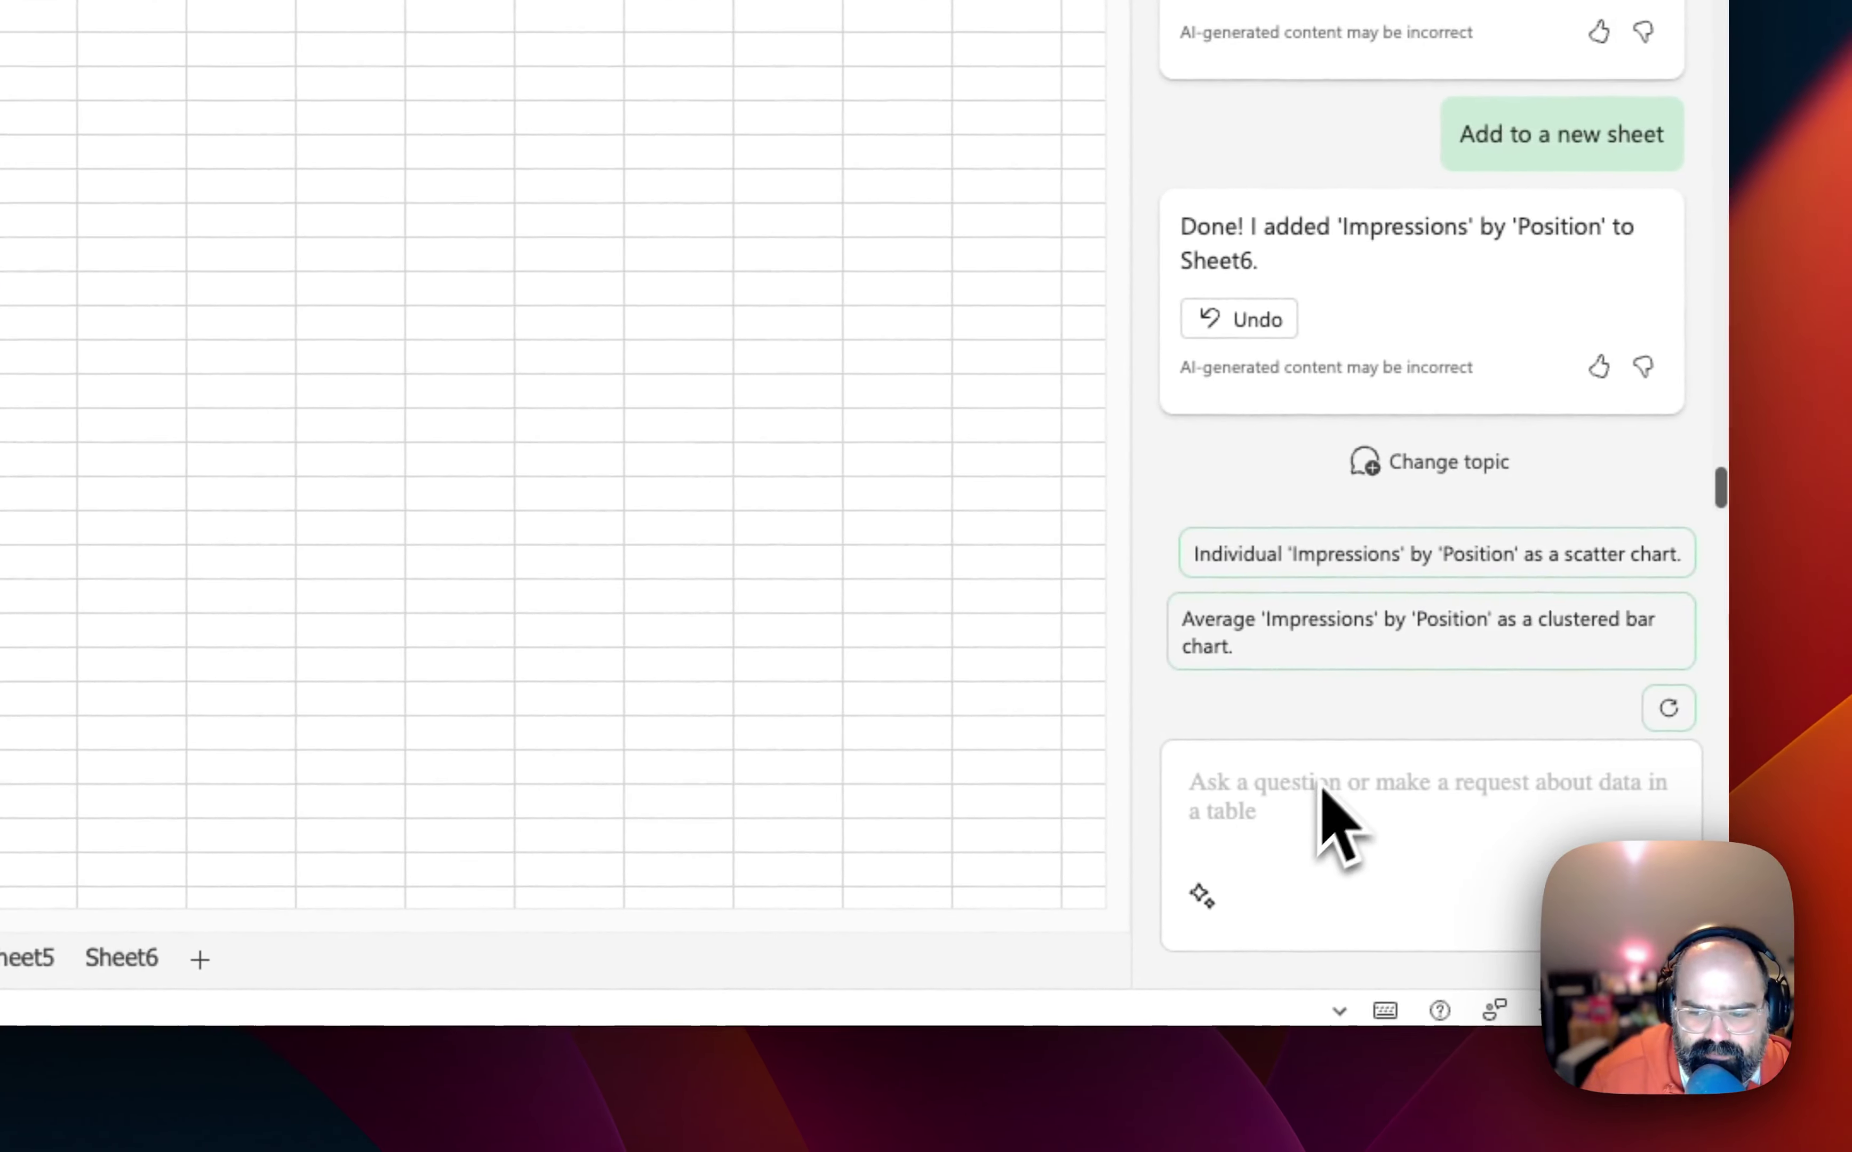
click(449, 530)
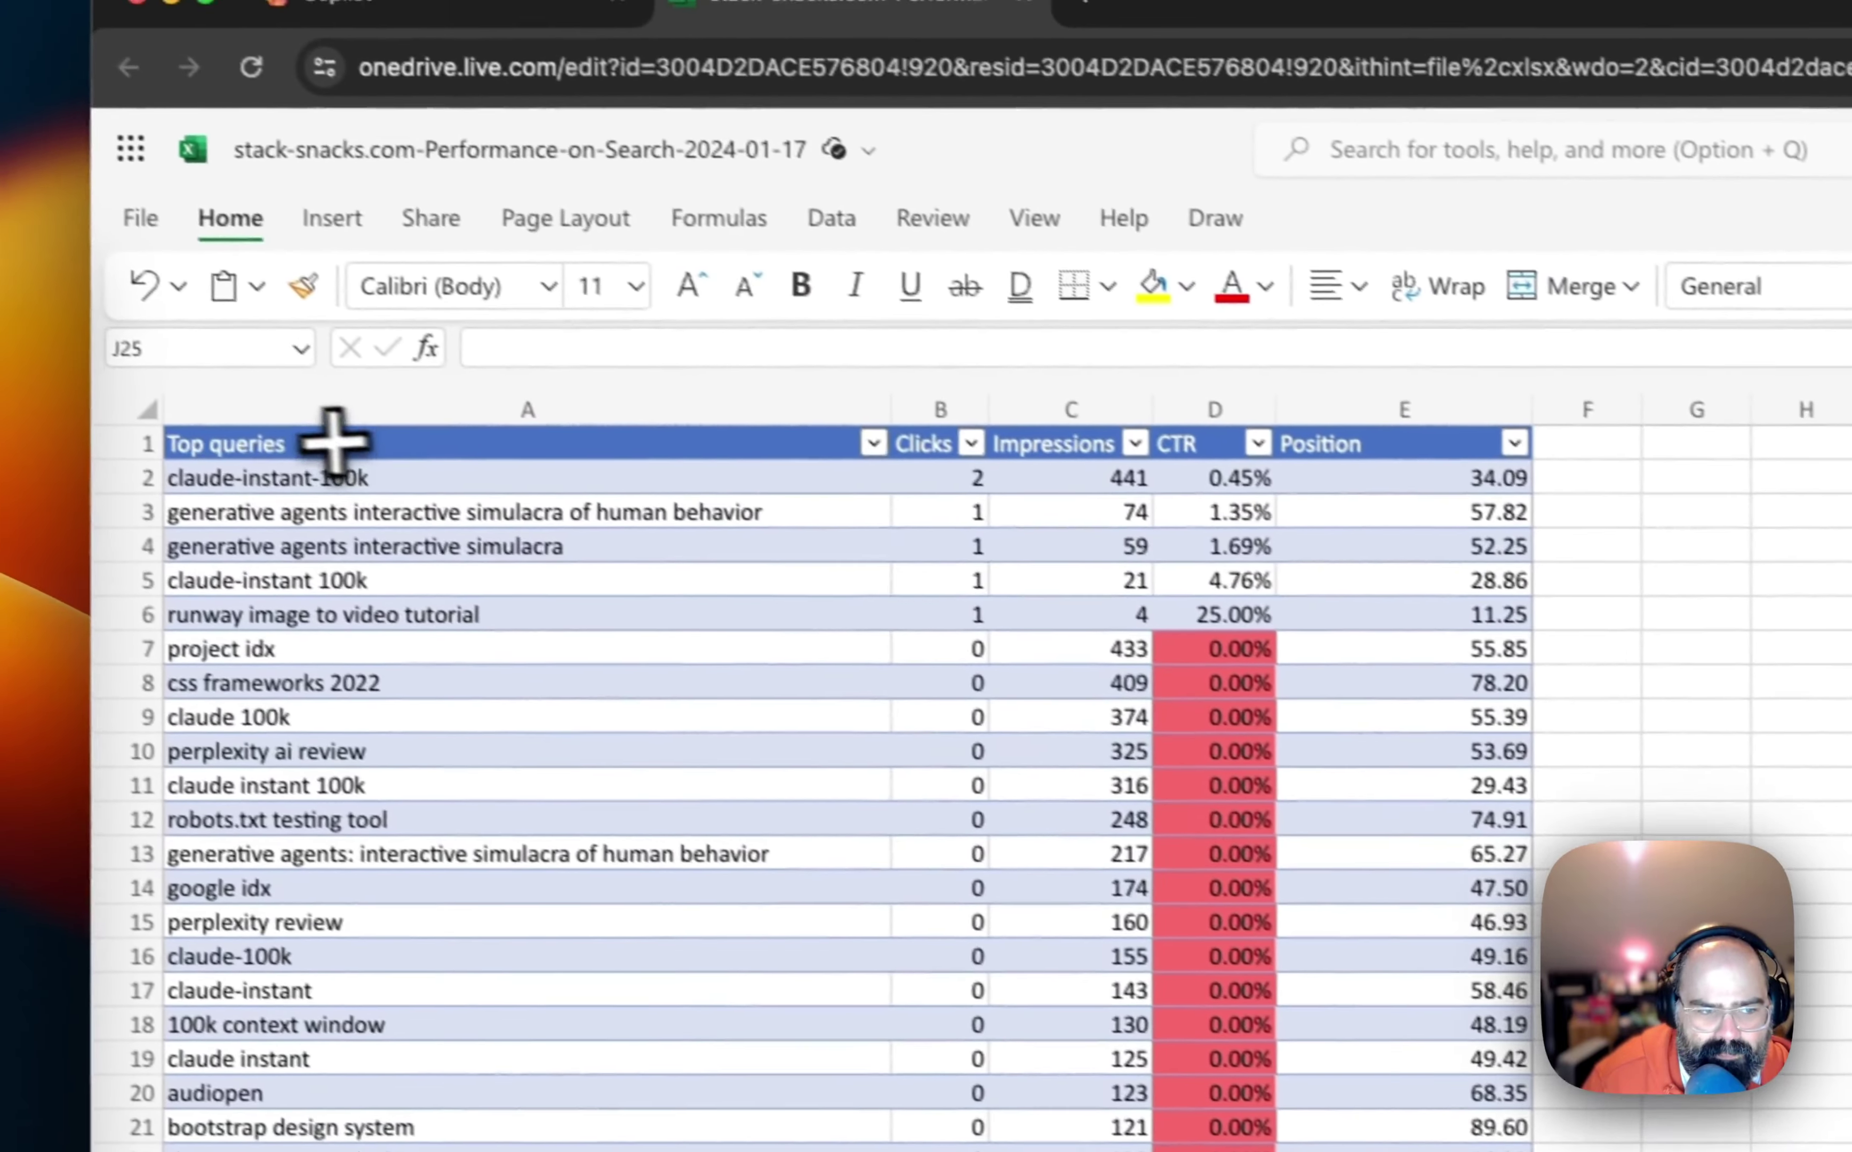
click(314, 463)
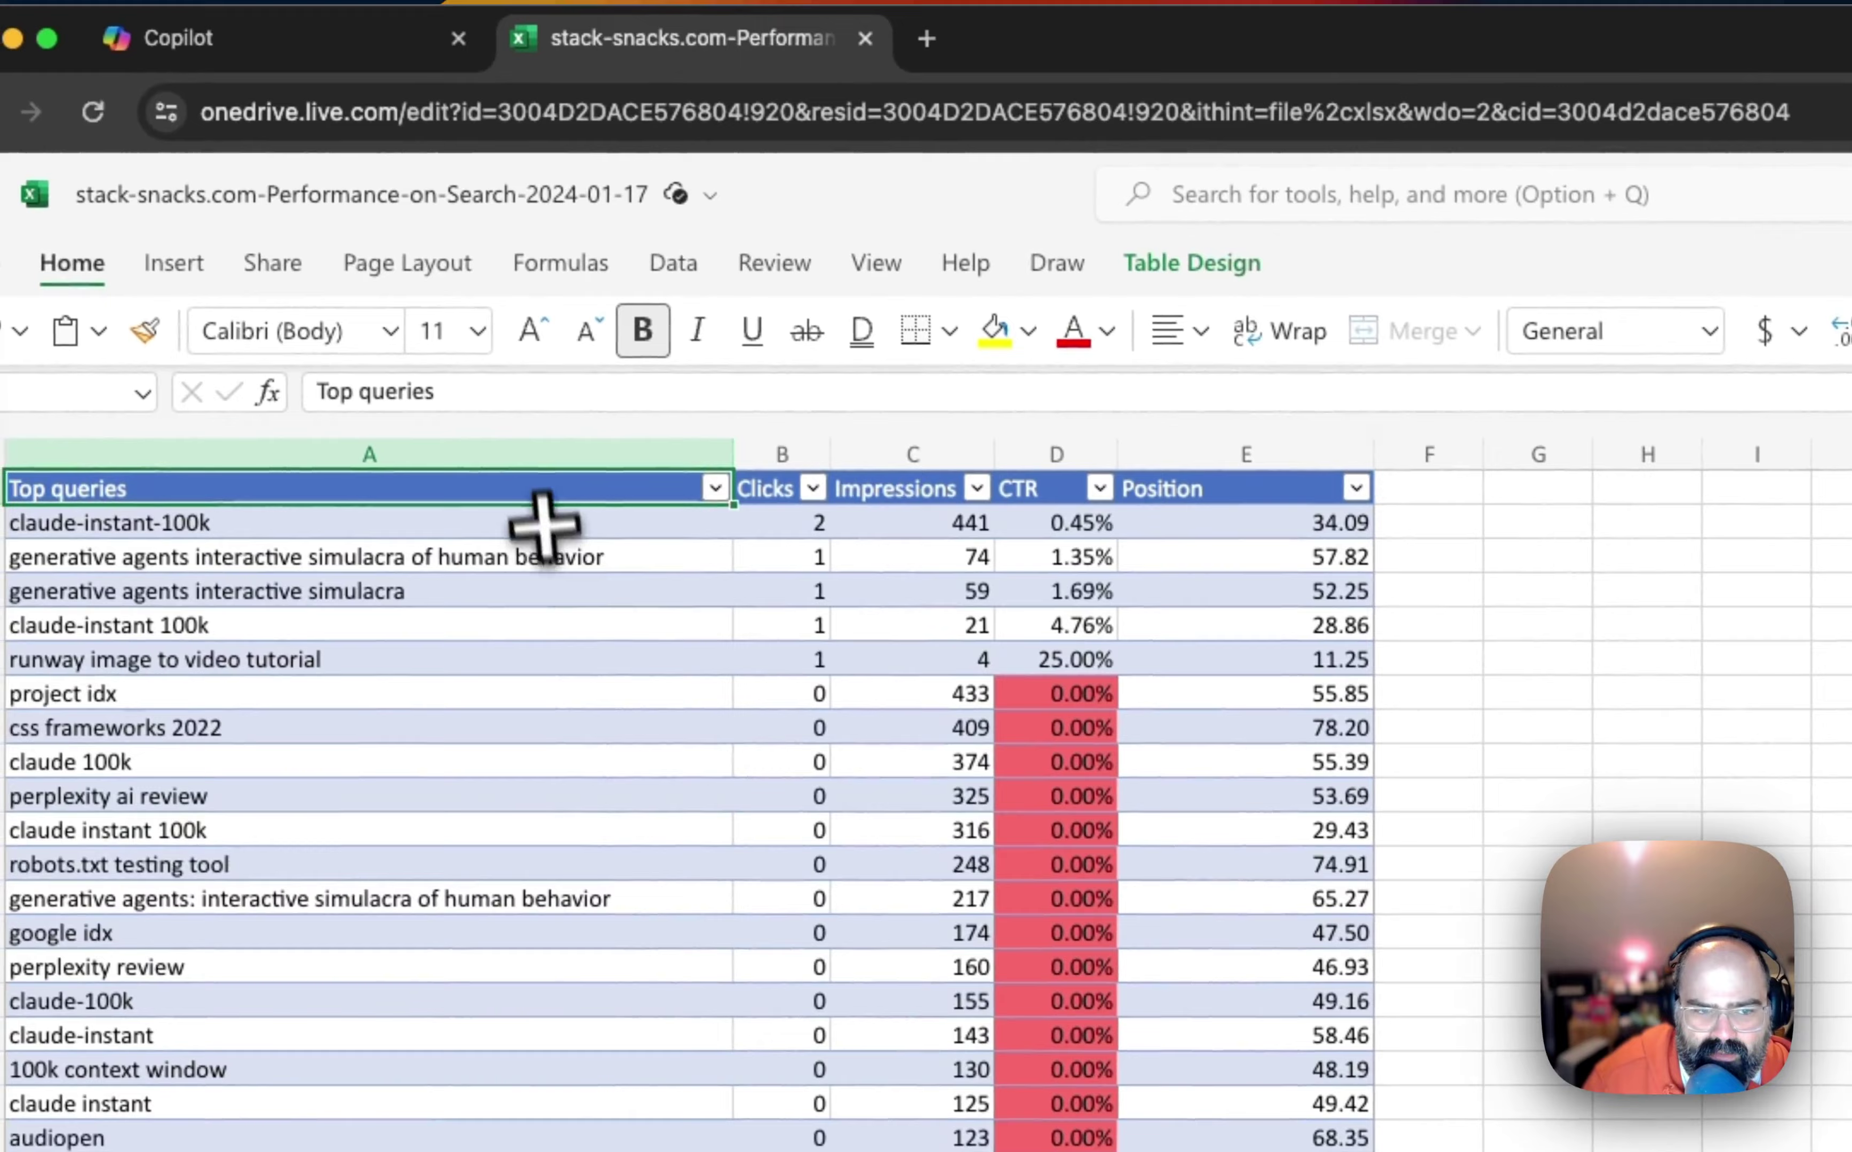
click(1286, 489)
click(1692, 596)
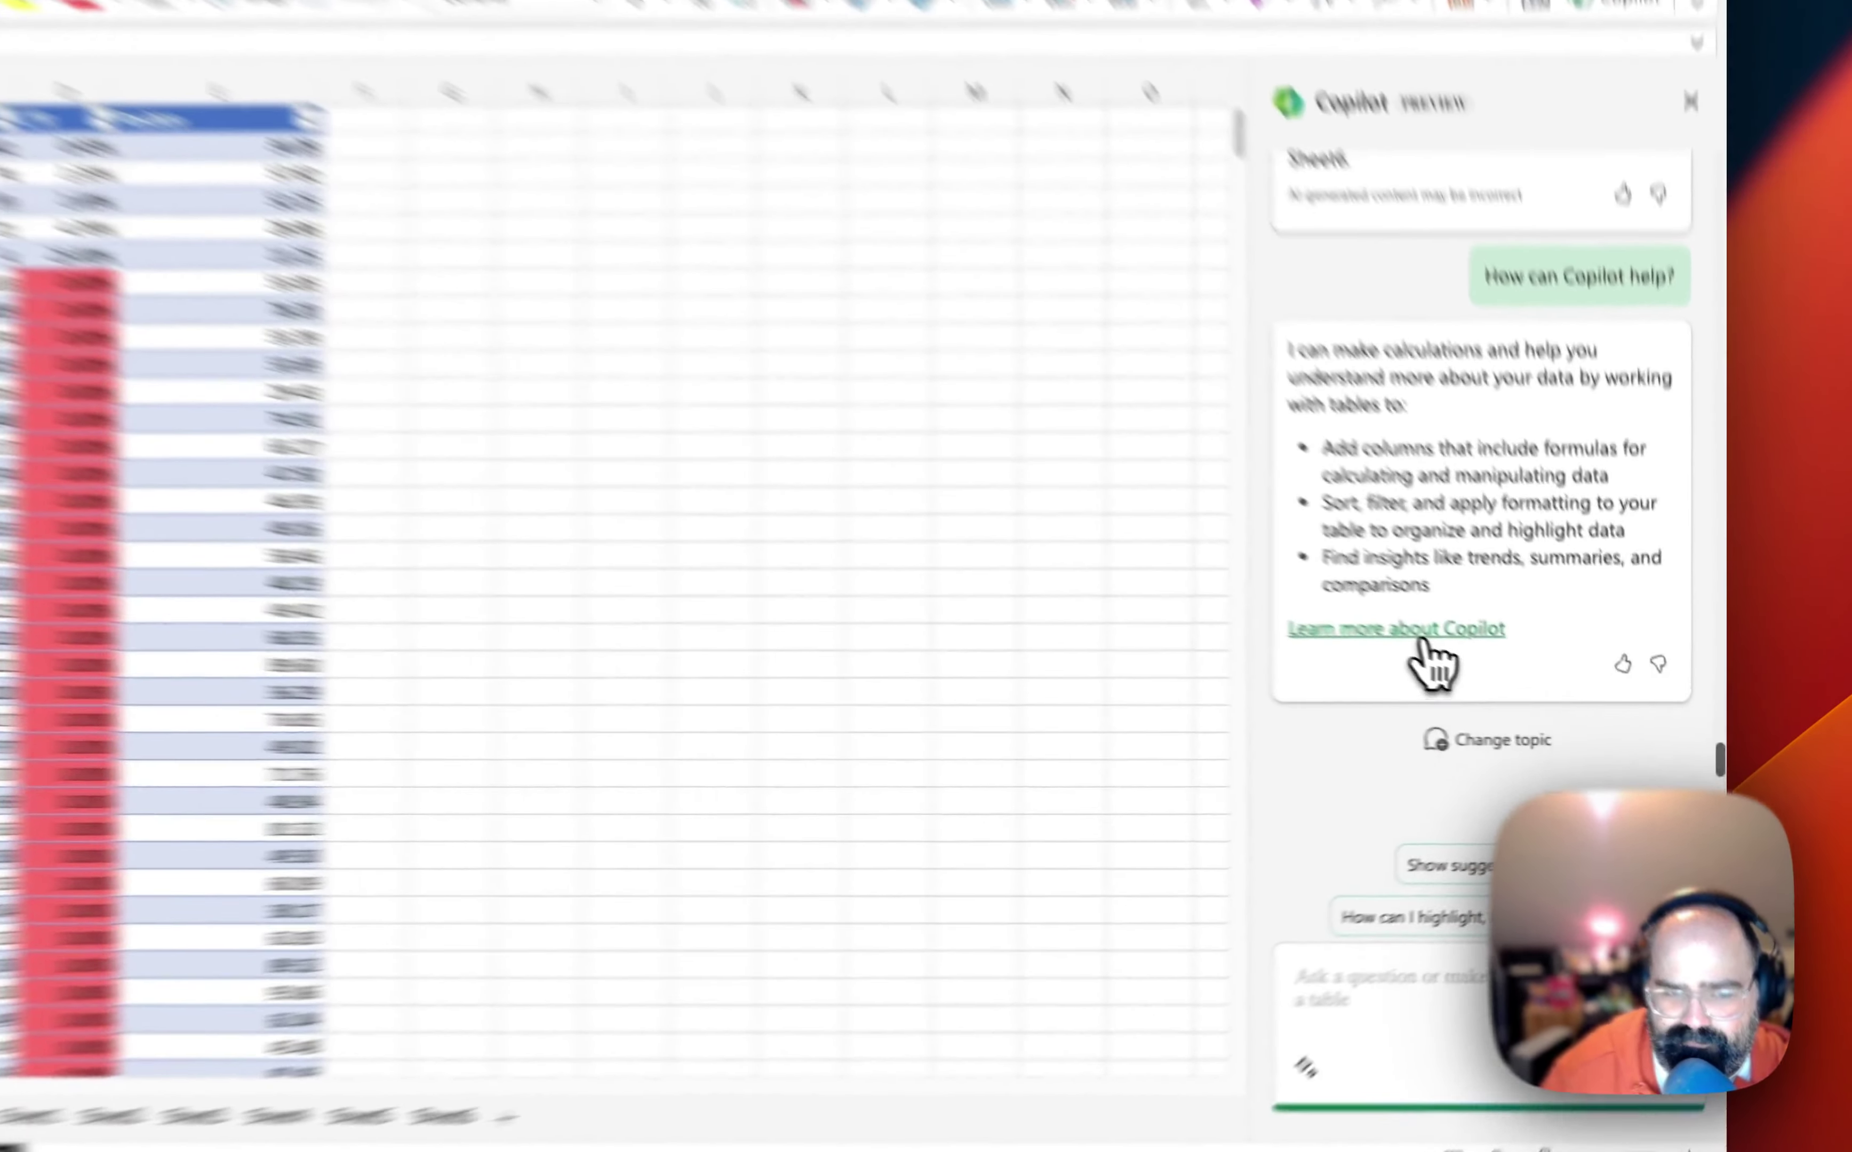
Open the article about Copilot in Excel and review its sample prompts, highlighting "Bold the top 10 values in the Sales column".
click(1537, 691)
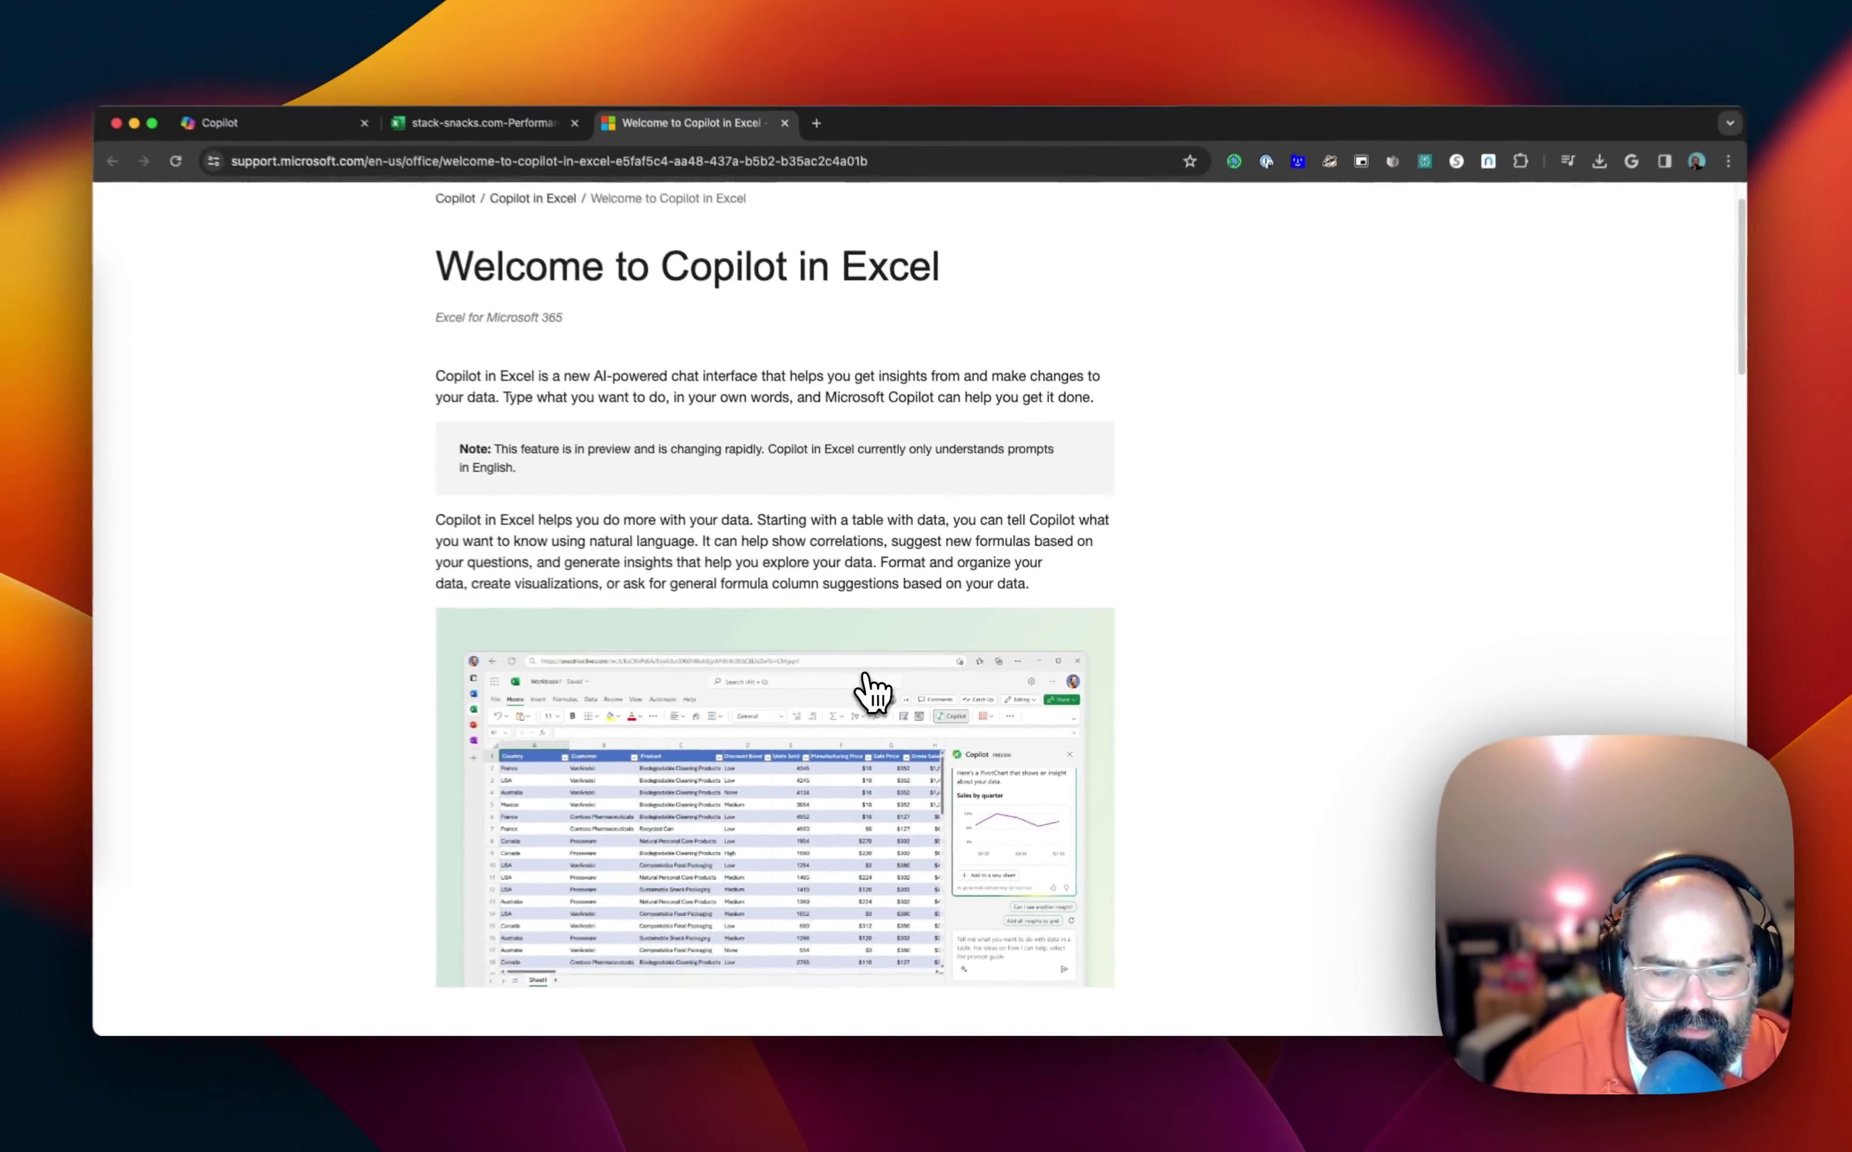
scroll(872, 690, down, 6)
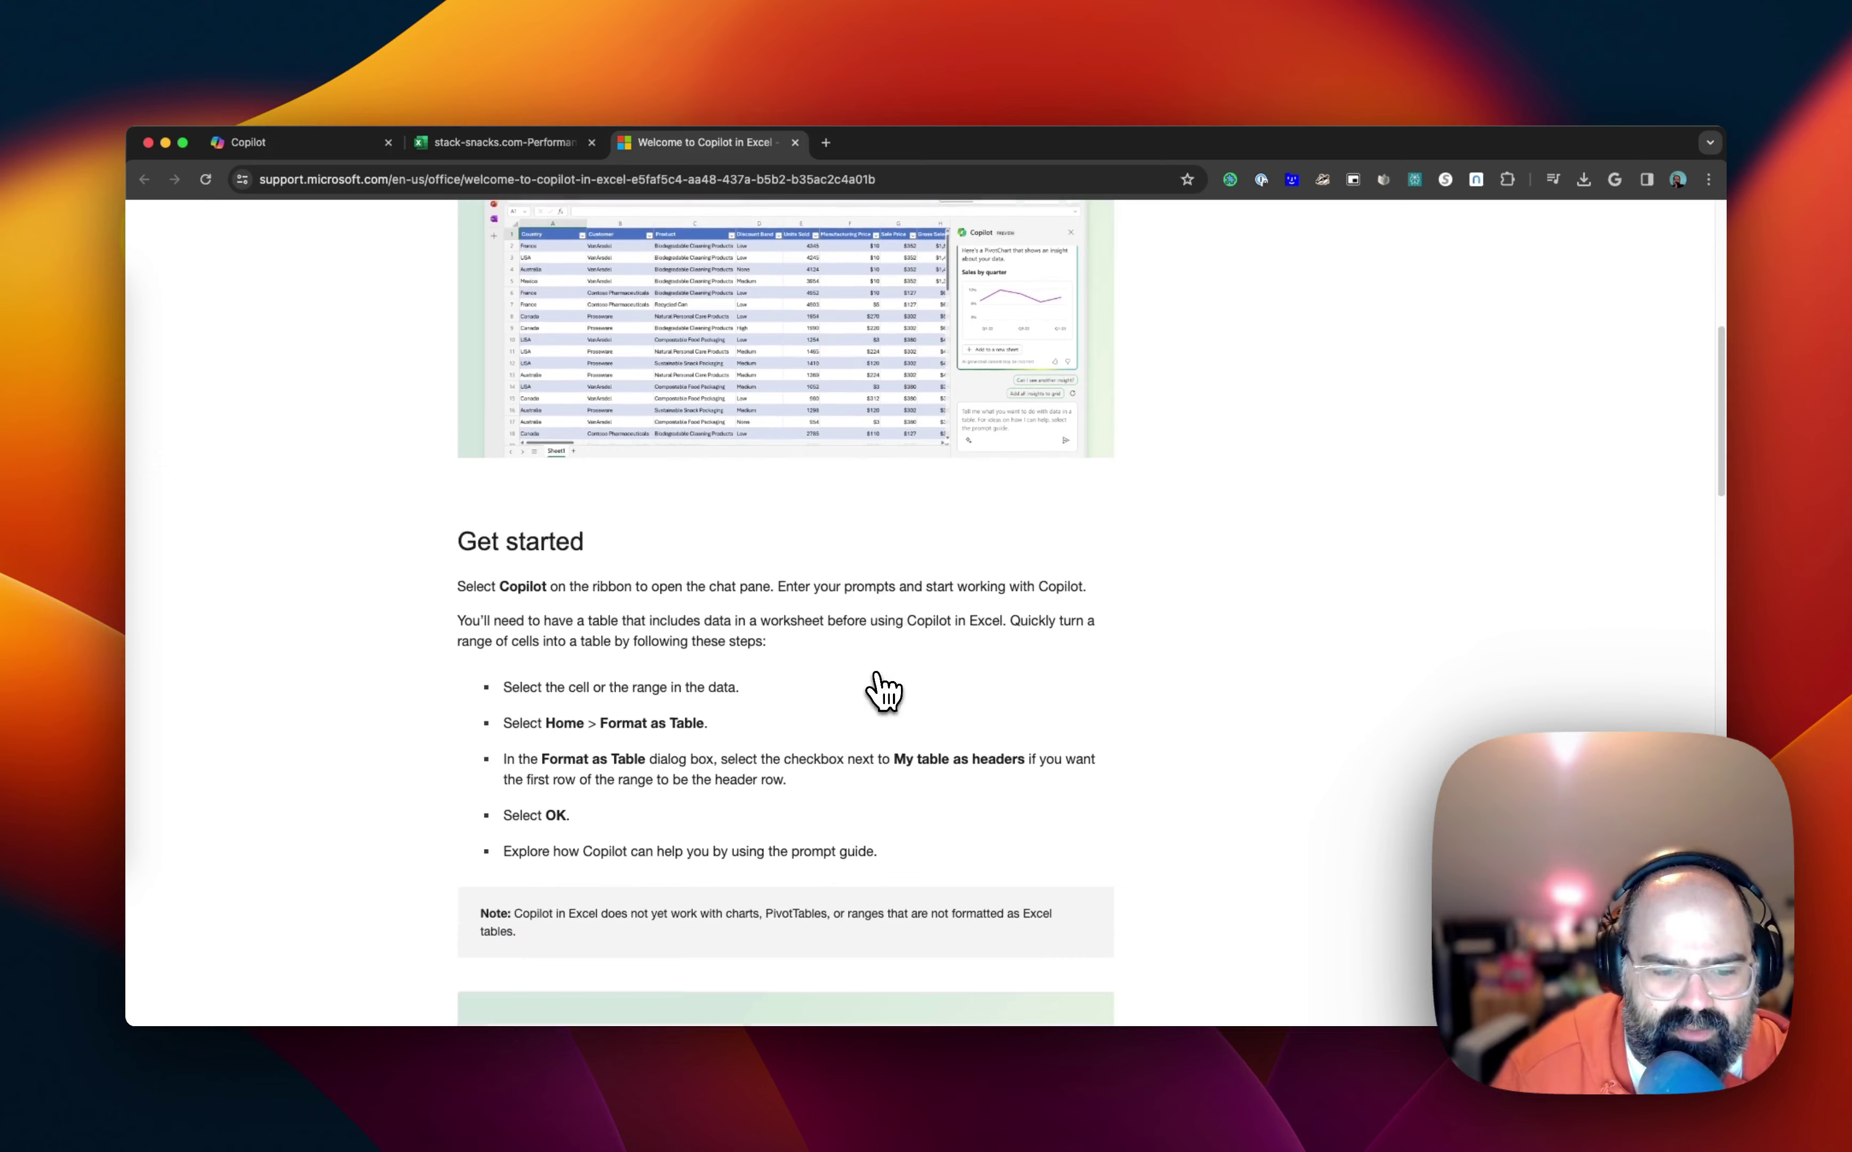
scroll(884, 690, down, 5)
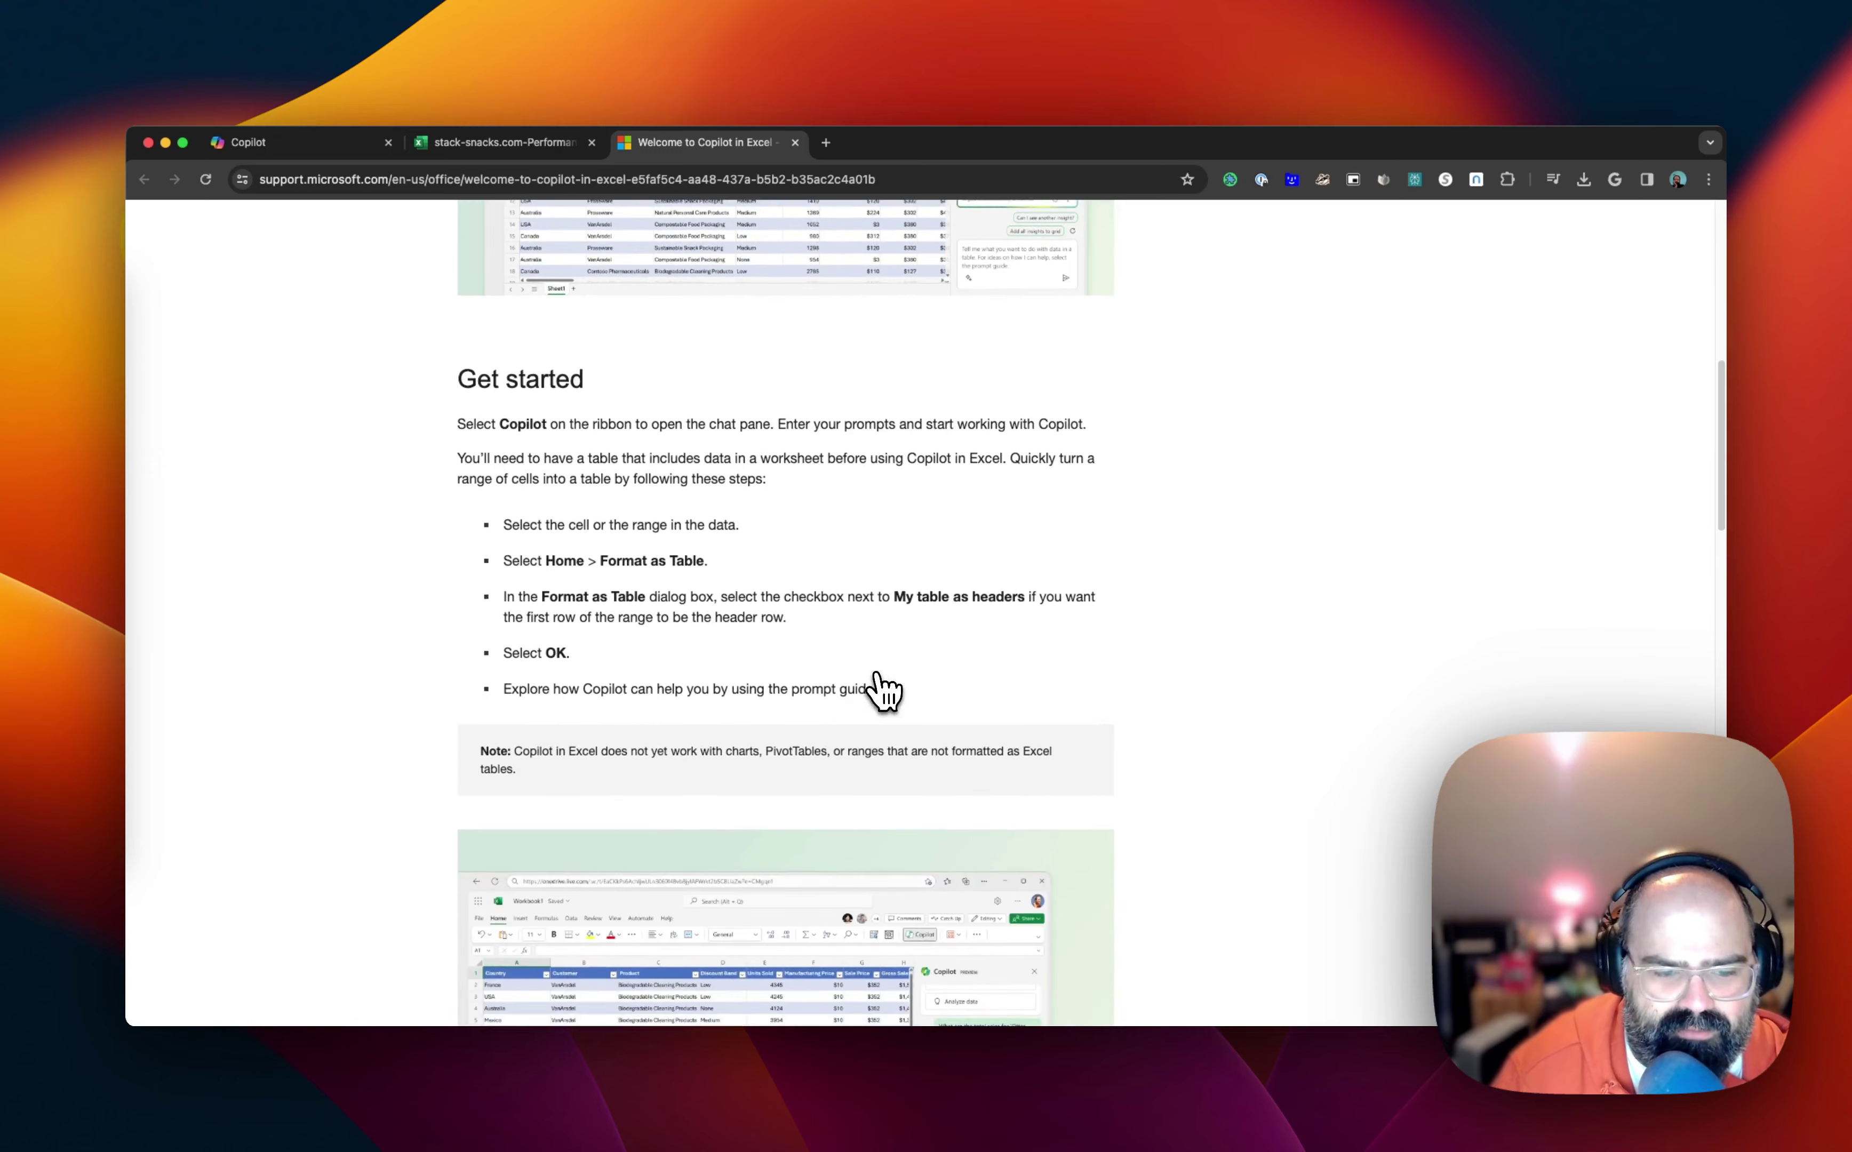
scroll(884, 690, down, 6)
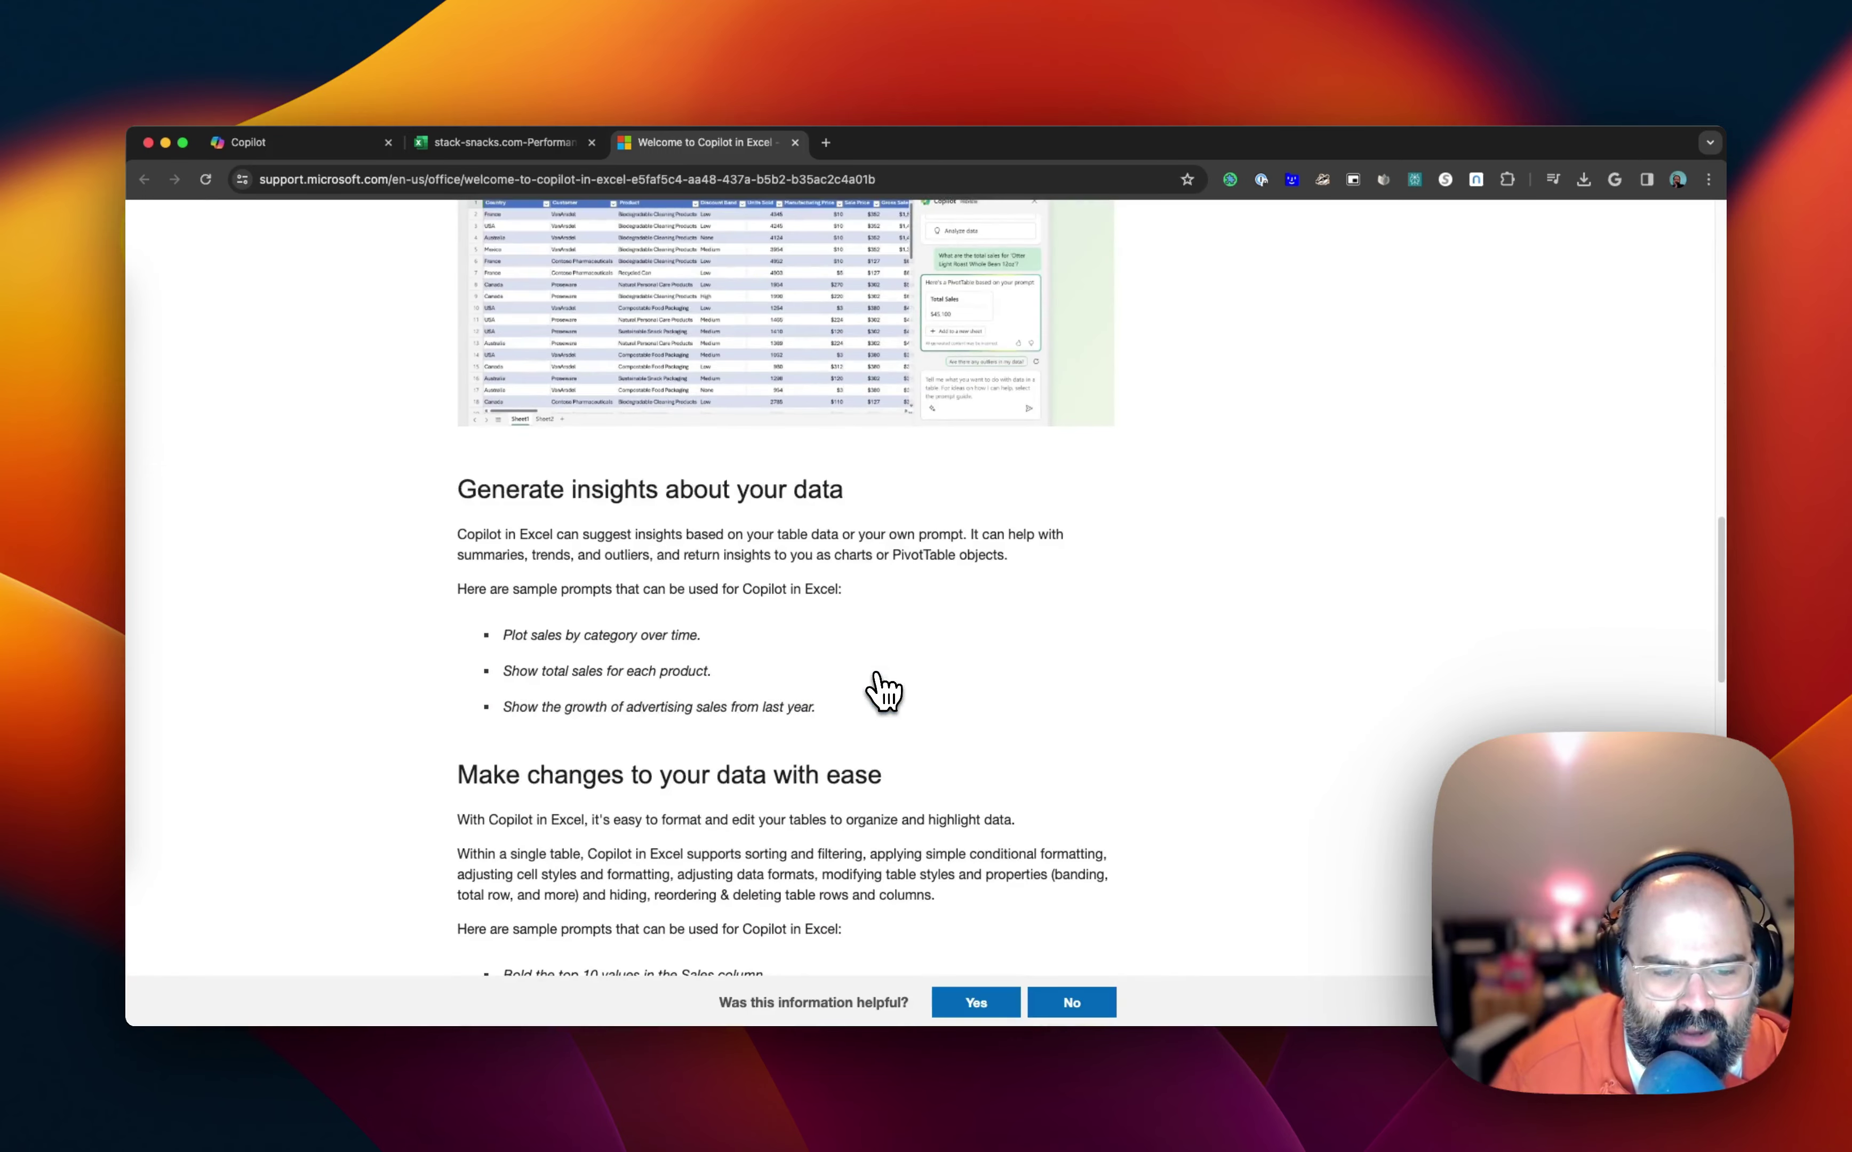
scroll(883, 690, down, 9)
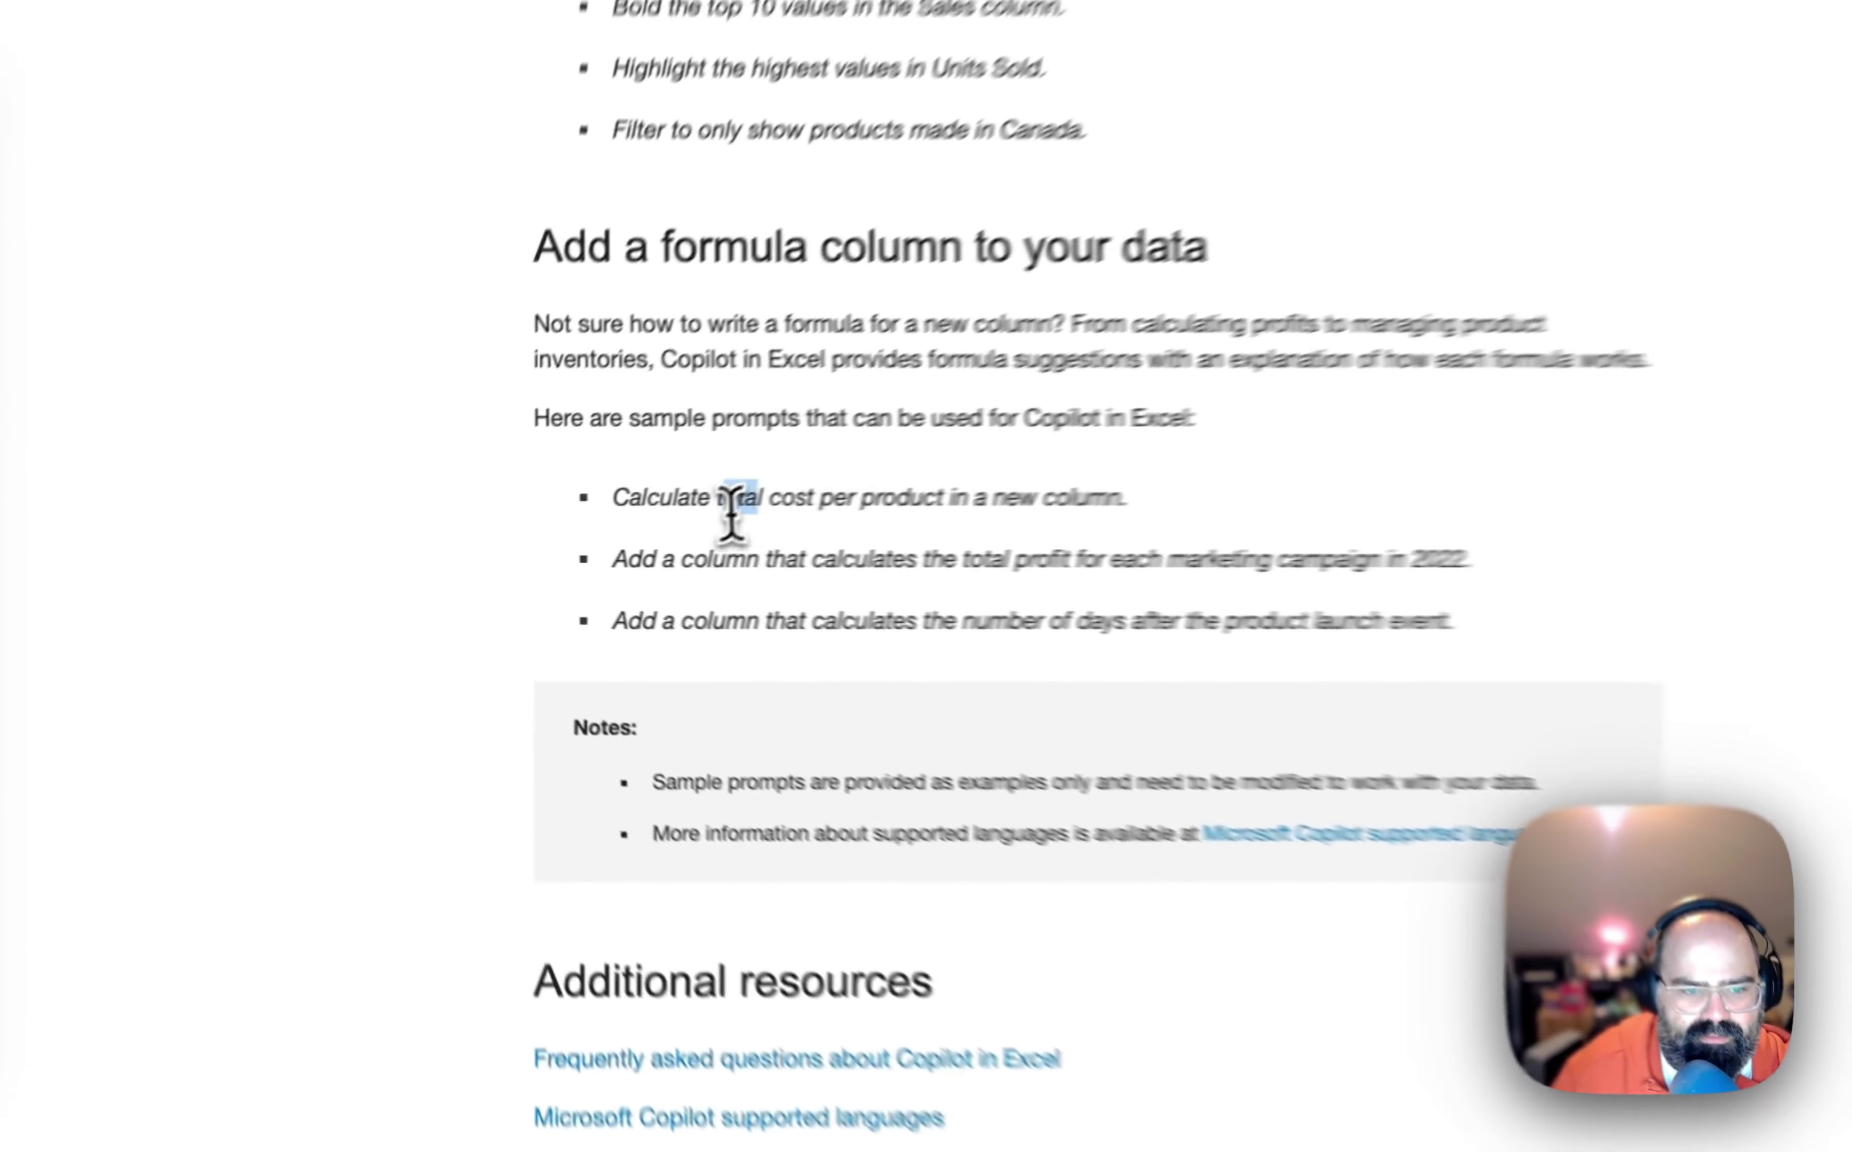
scroll(640, 610, down, 2)
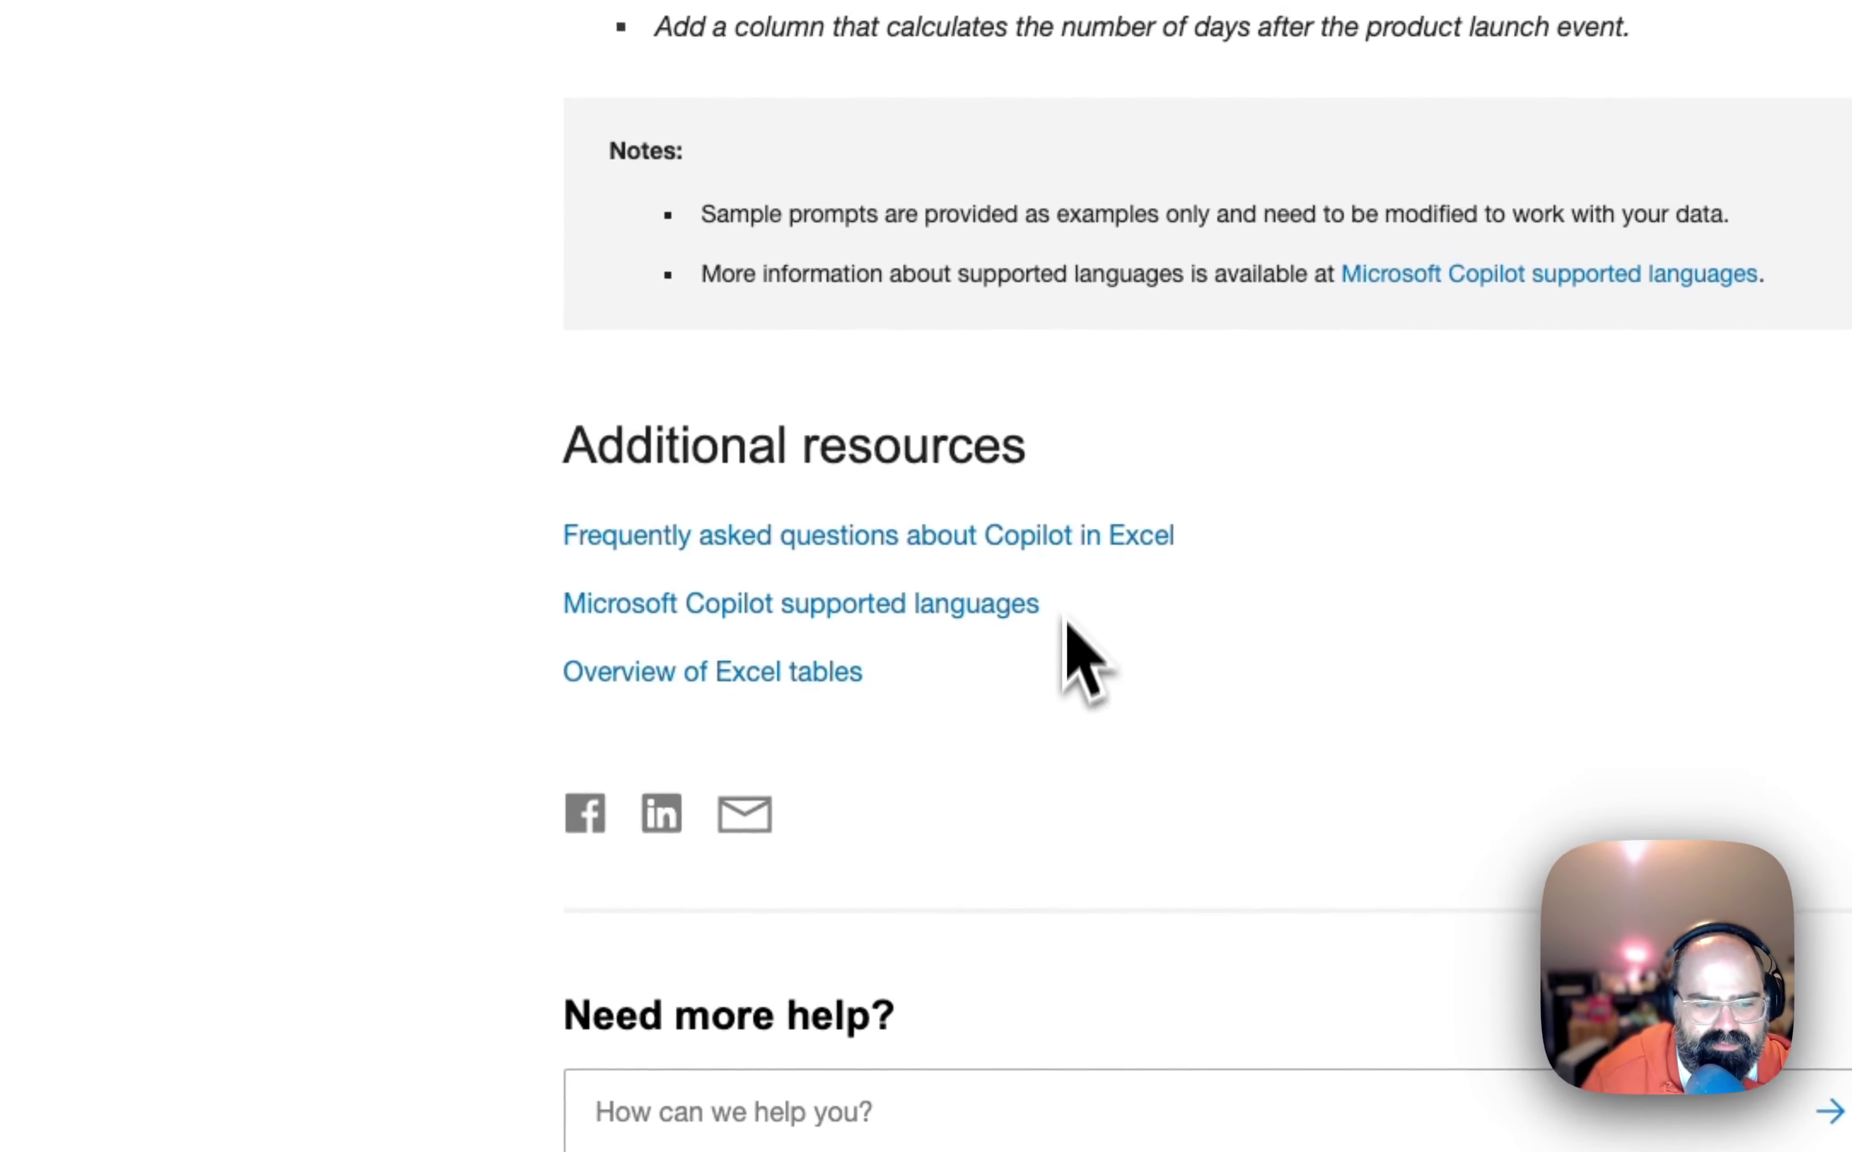
scroll(1064, 664, up, 2)
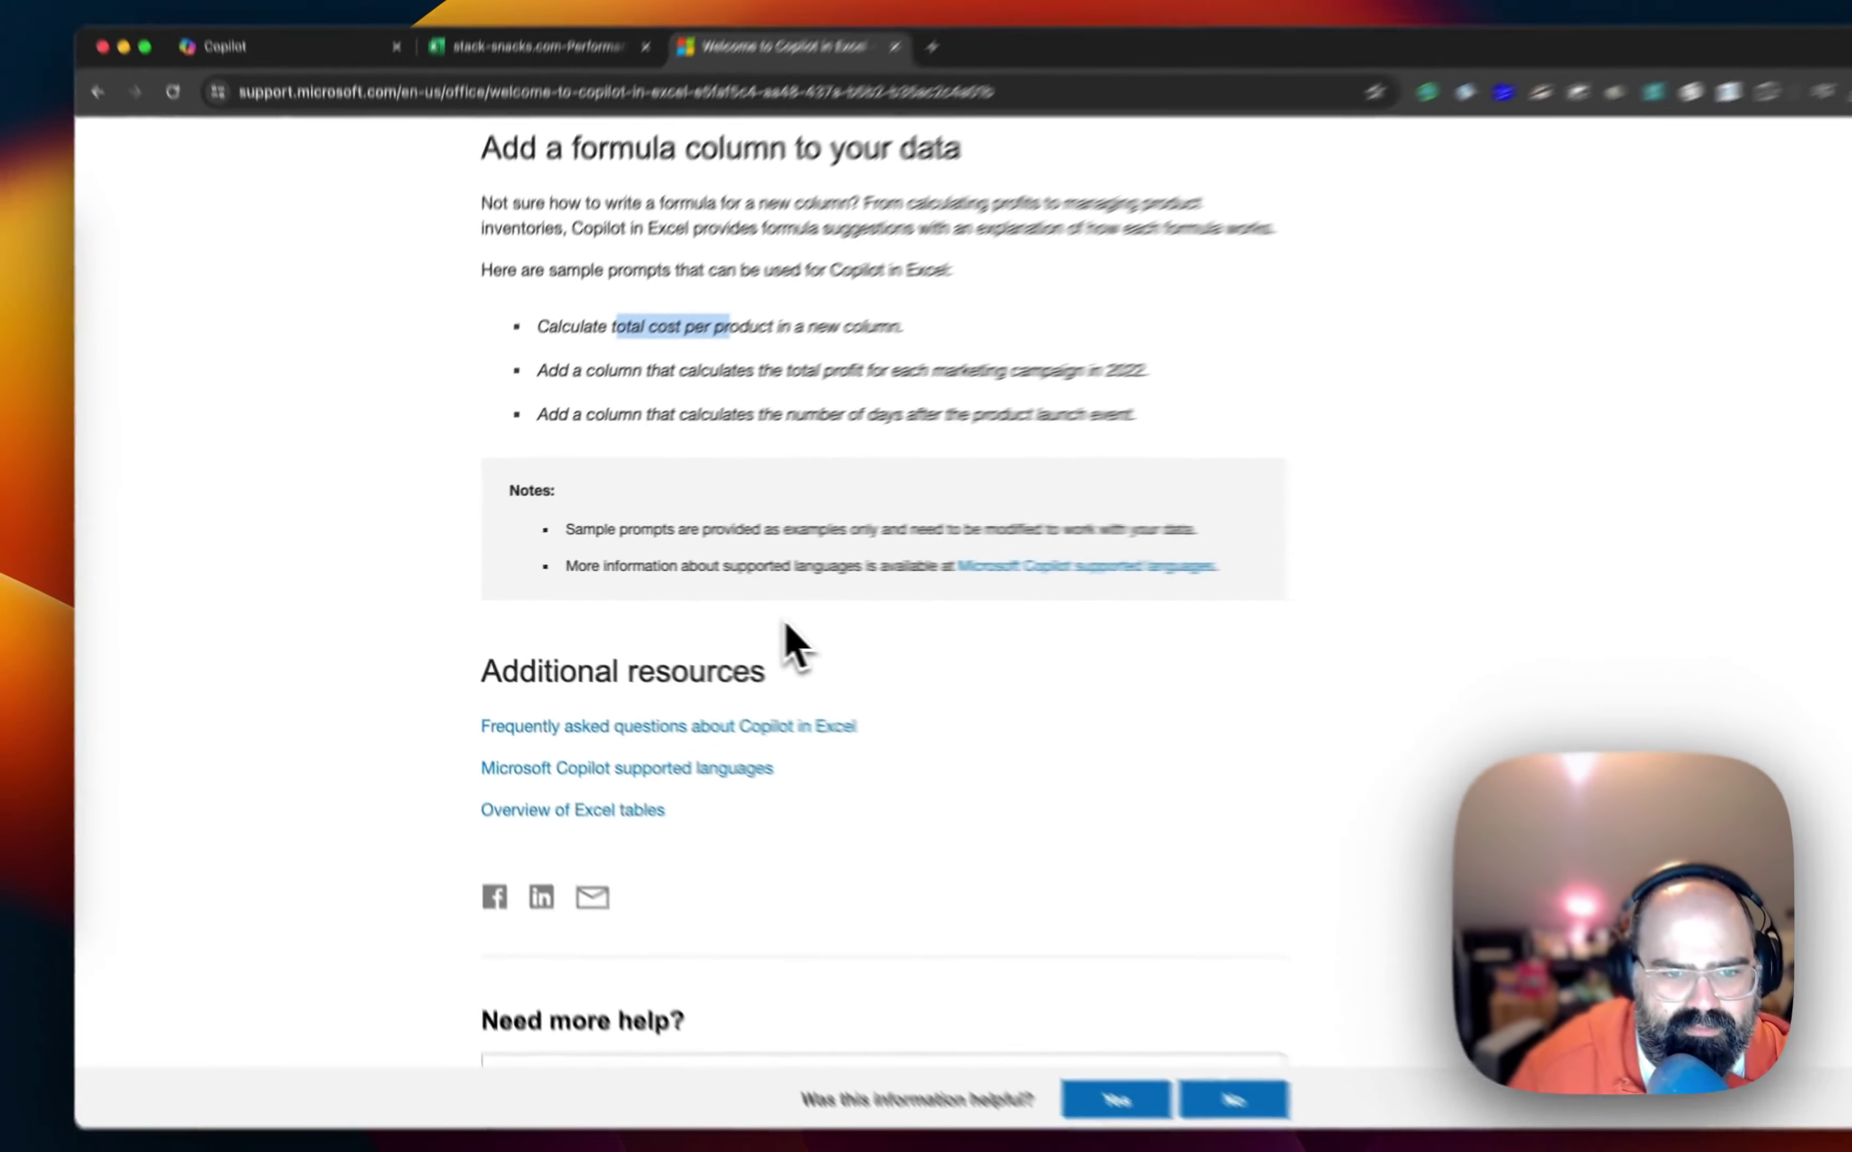
scroll(716, 630, up, 6)
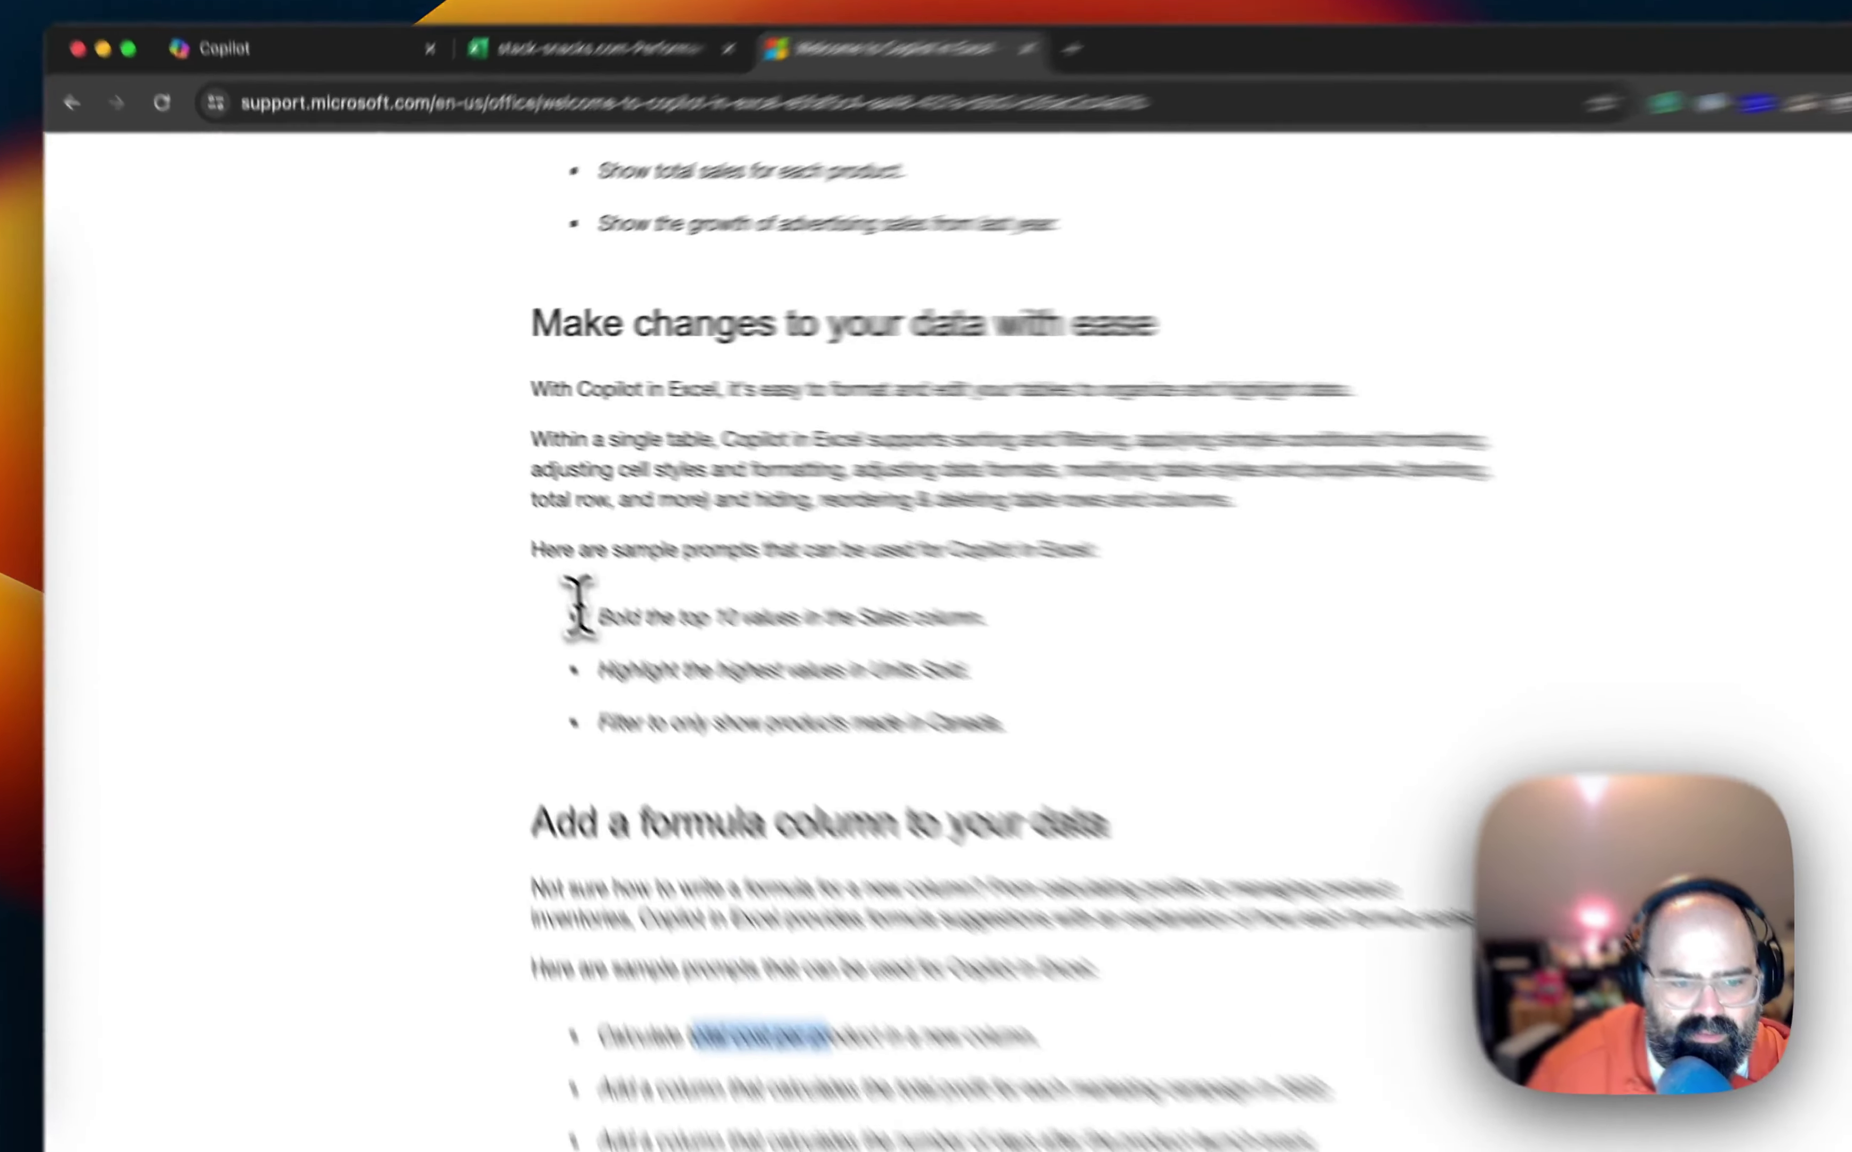
drag(501, 530, 762, 531)
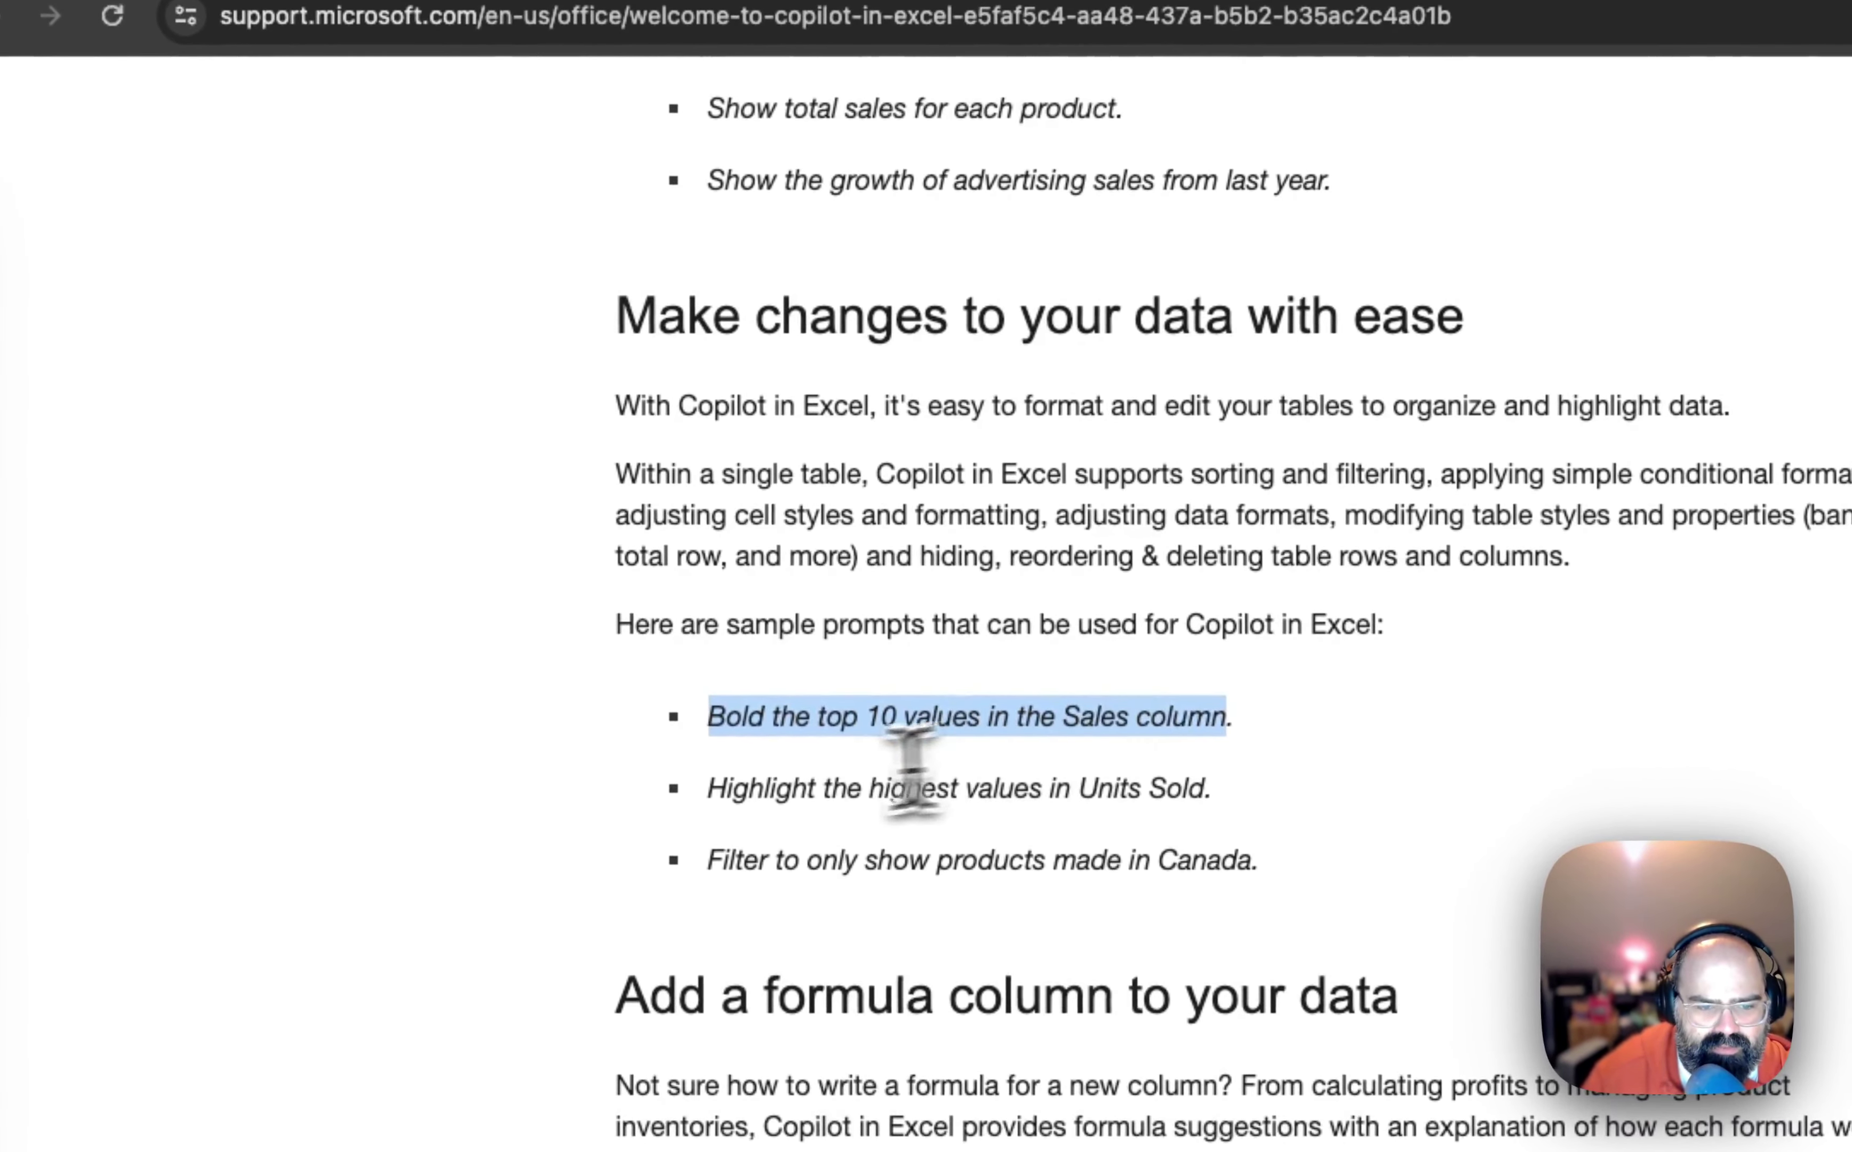
Review the article's other sample prompts, highlighting "Highlight the highest values in Units Sold" and "Filter to only show products made in Canada".
drag(709, 789, 1211, 789)
drag(769, 861, 1248, 875)
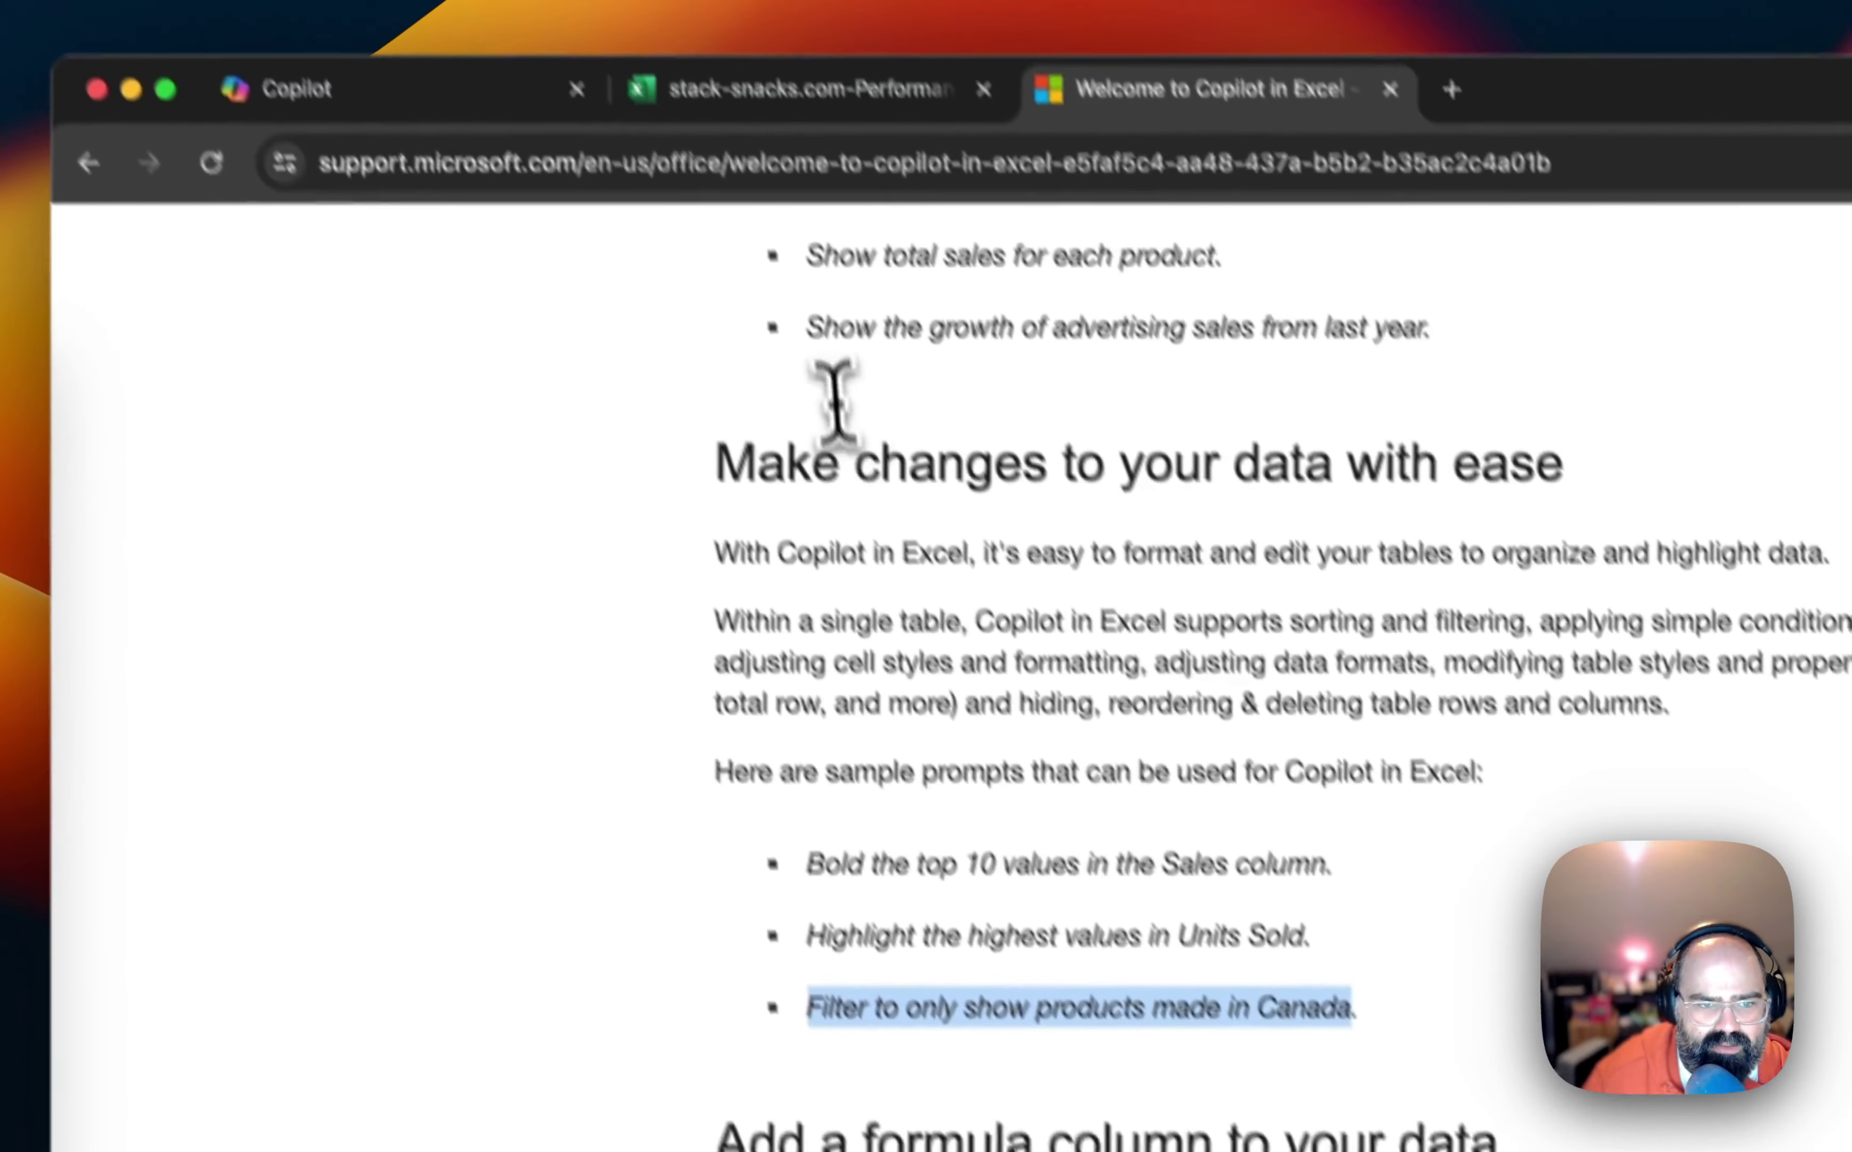
scroll(845, 658, up, 3)
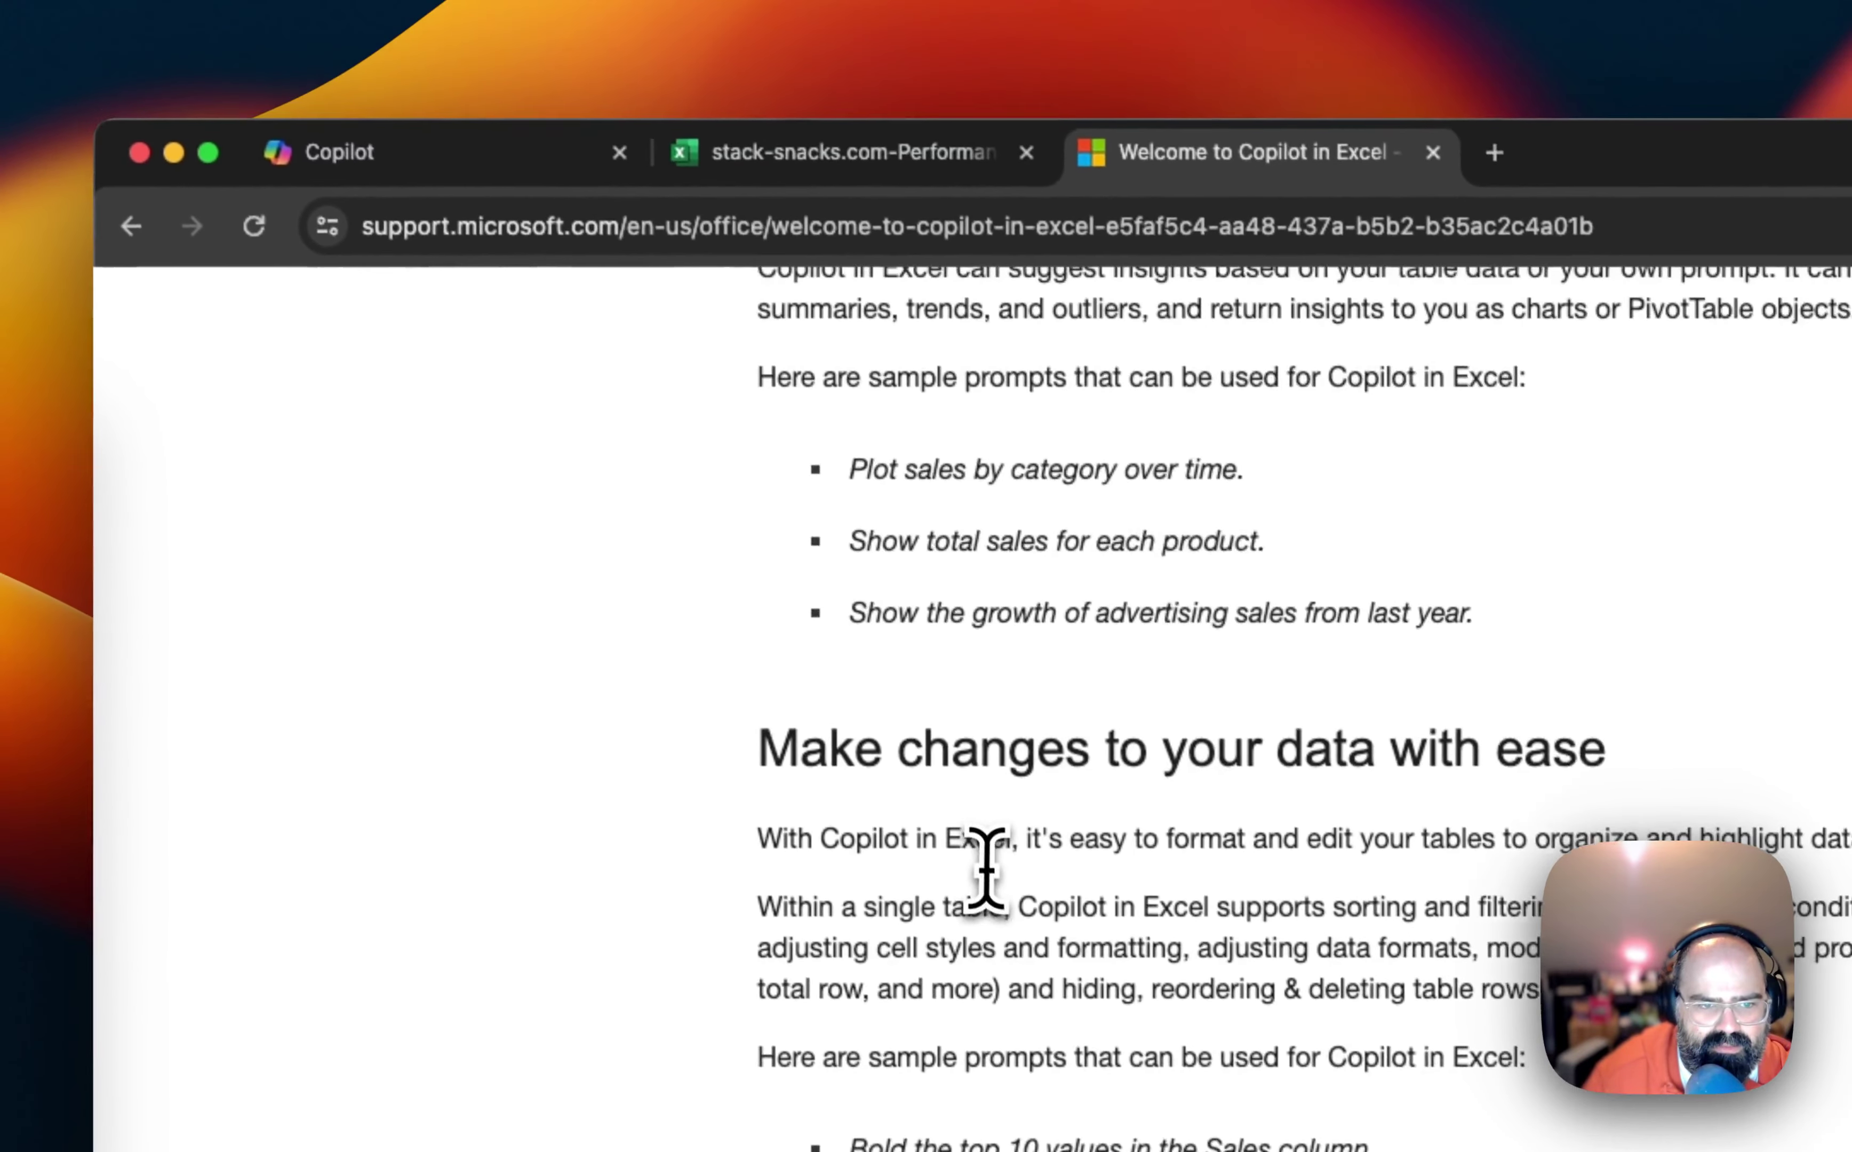
scroll(985, 838, up, 1)
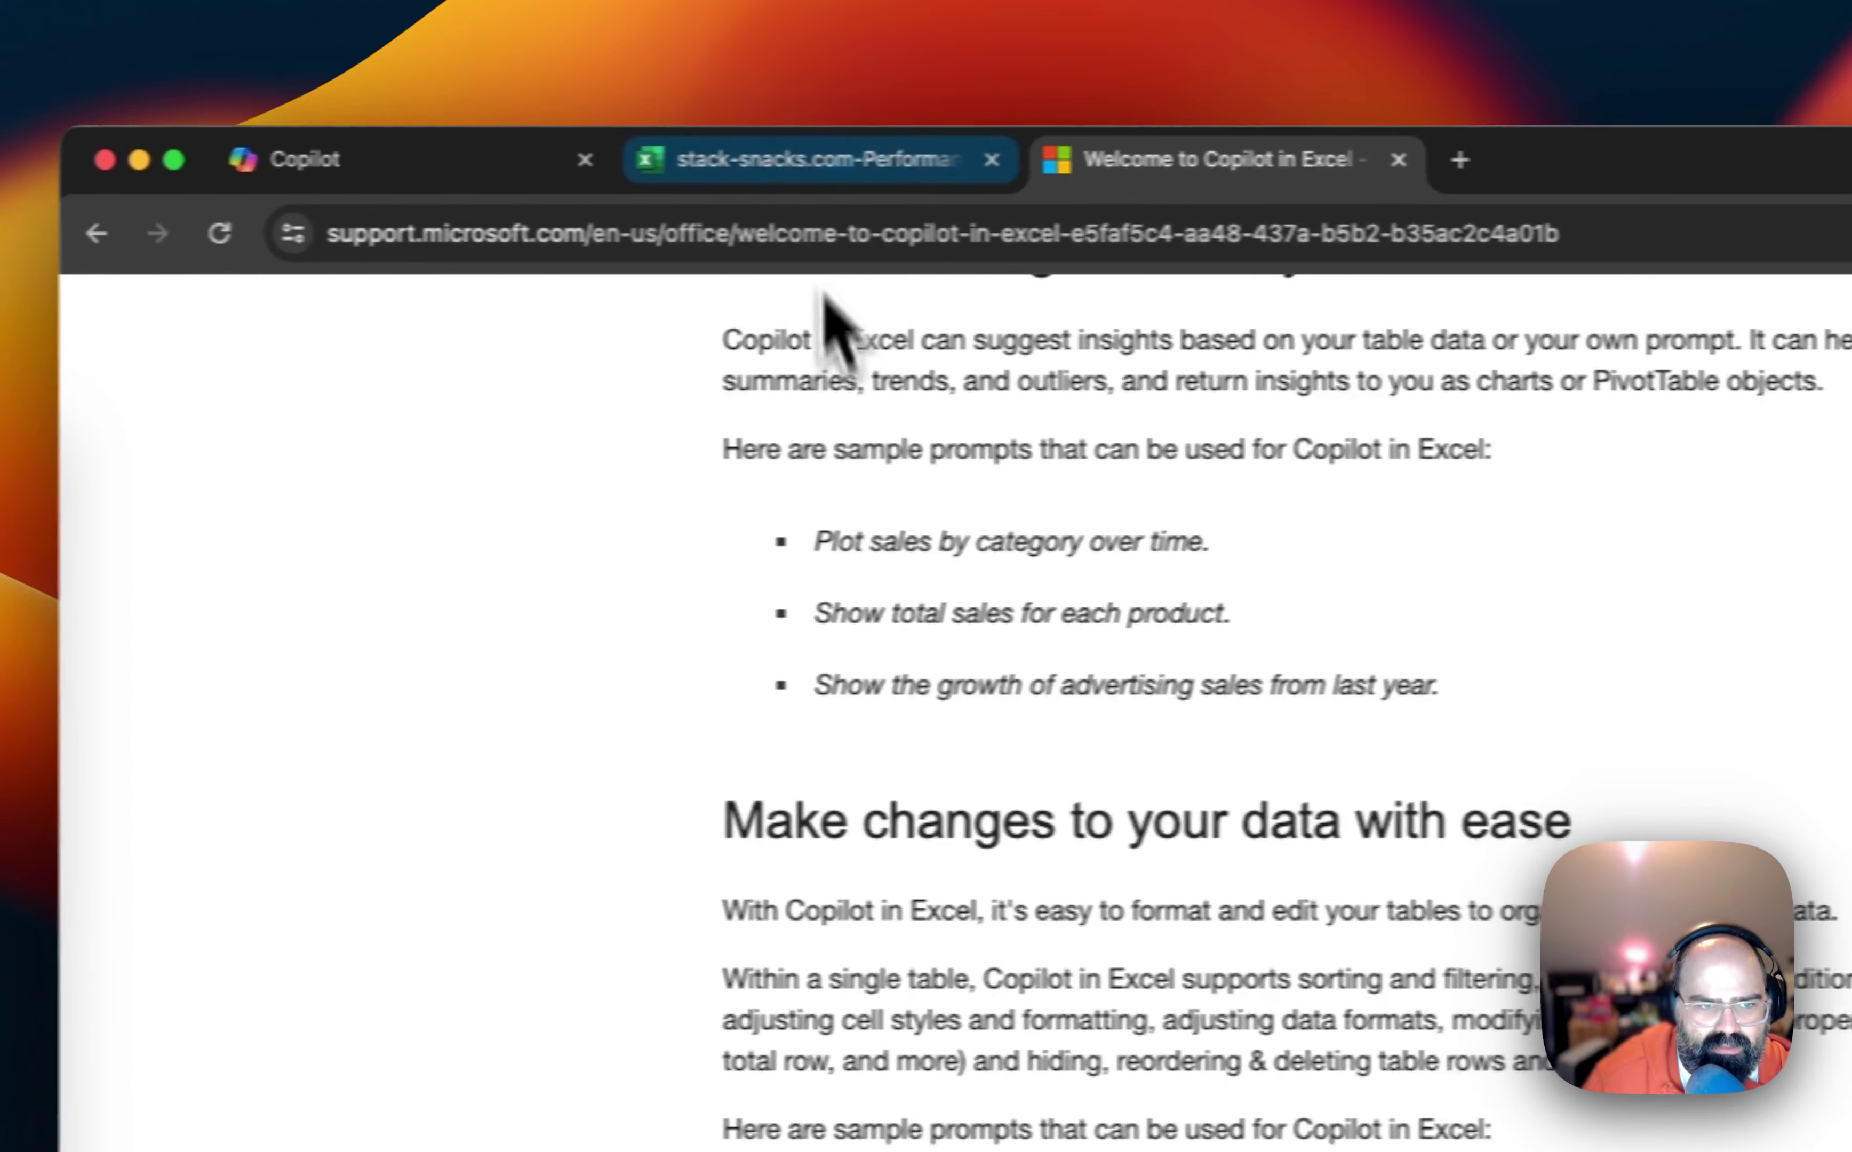
Return to the search performance workbook and look through the Devices, Search appearance, Dates and Filters sheets.
click(821, 159)
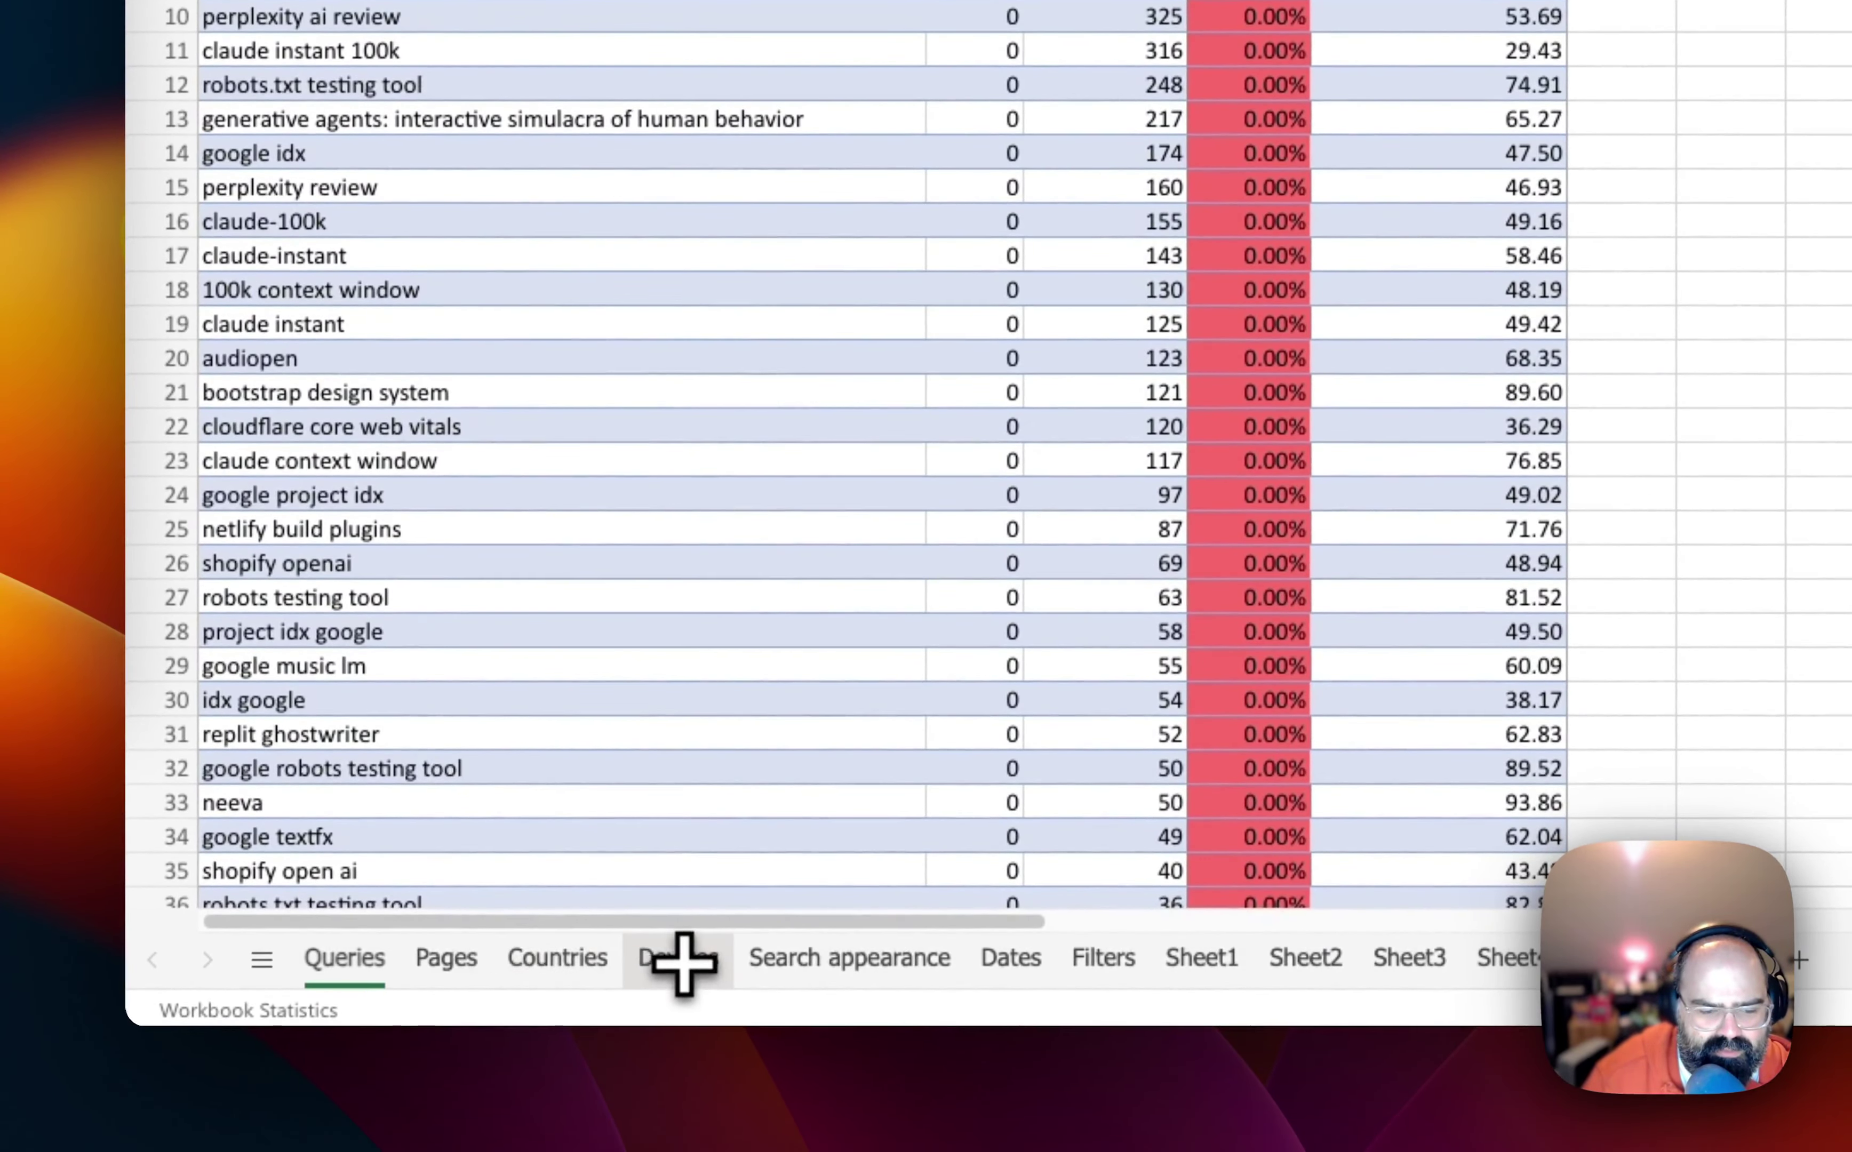
click(684, 962)
click(782, 957)
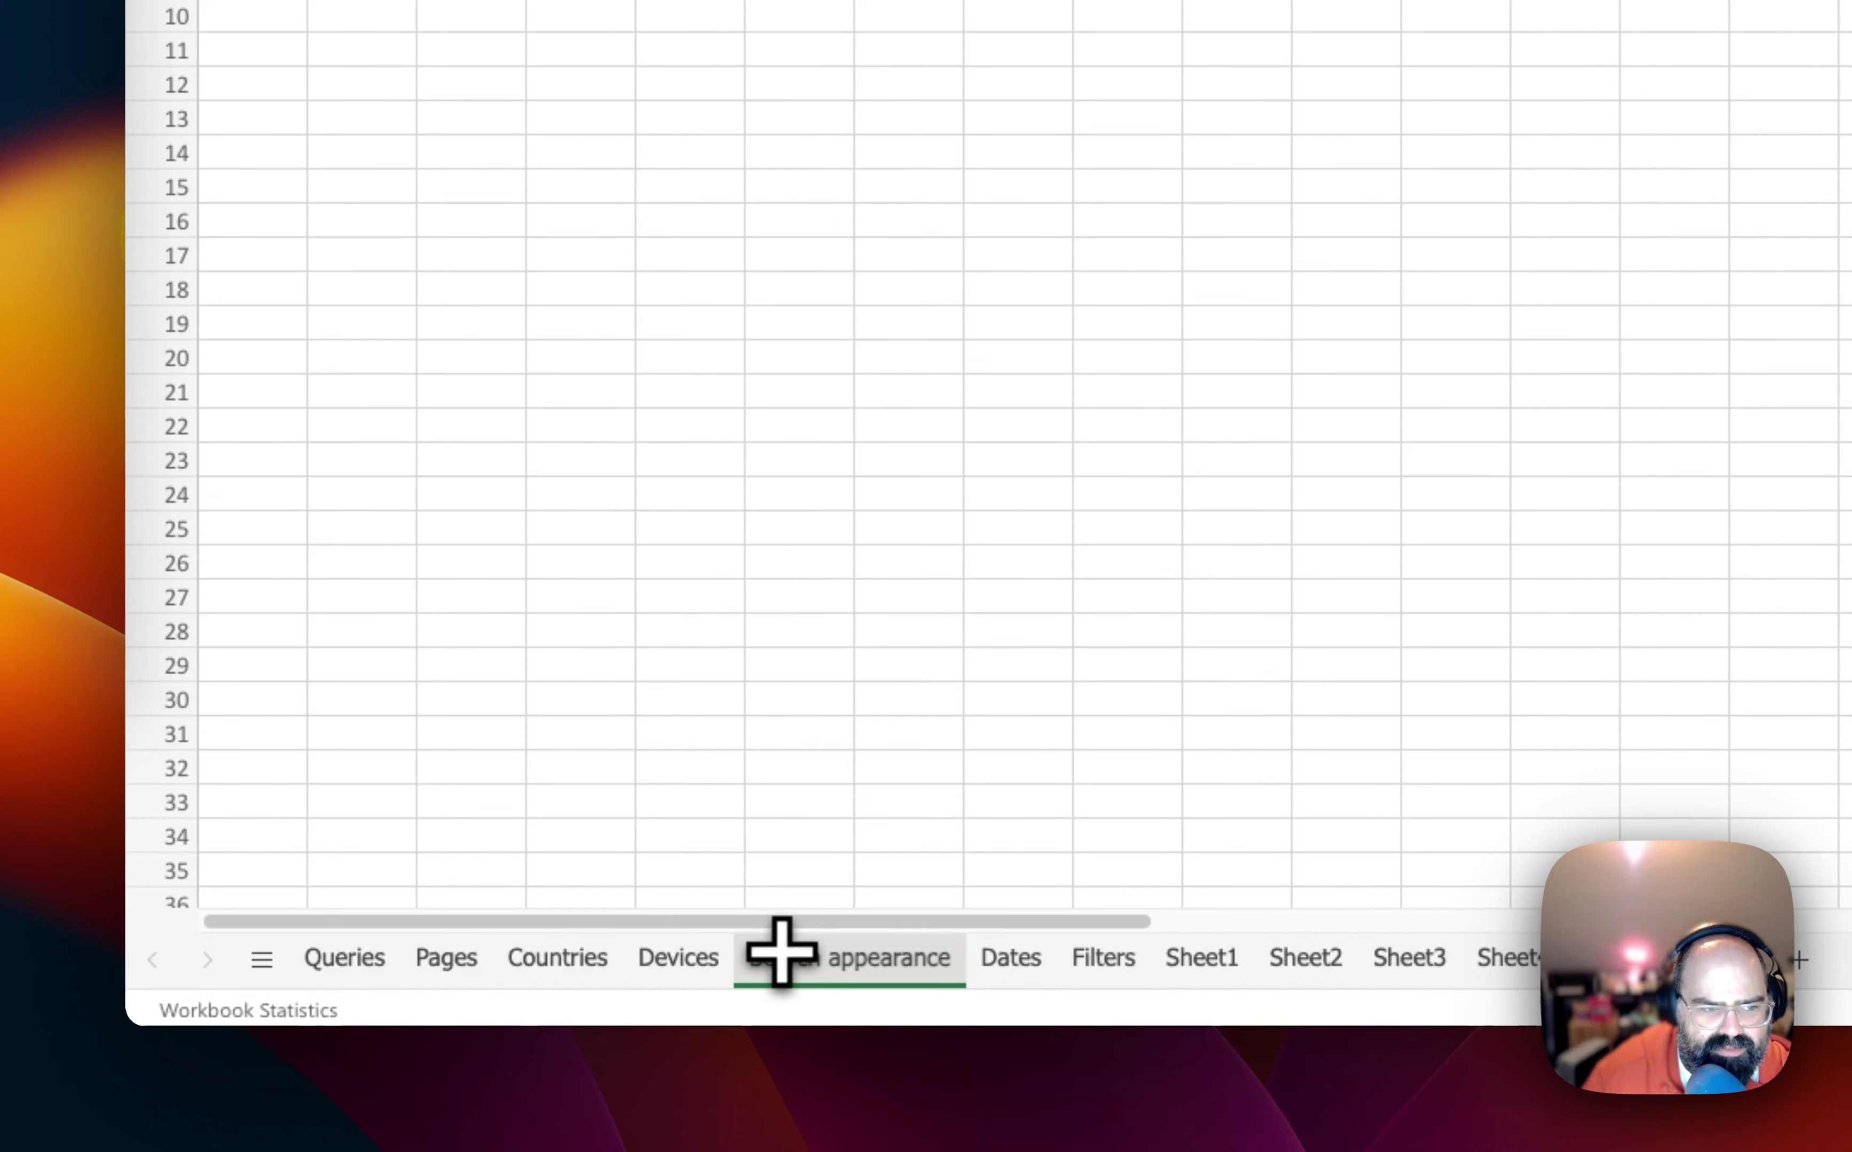
click(996, 962)
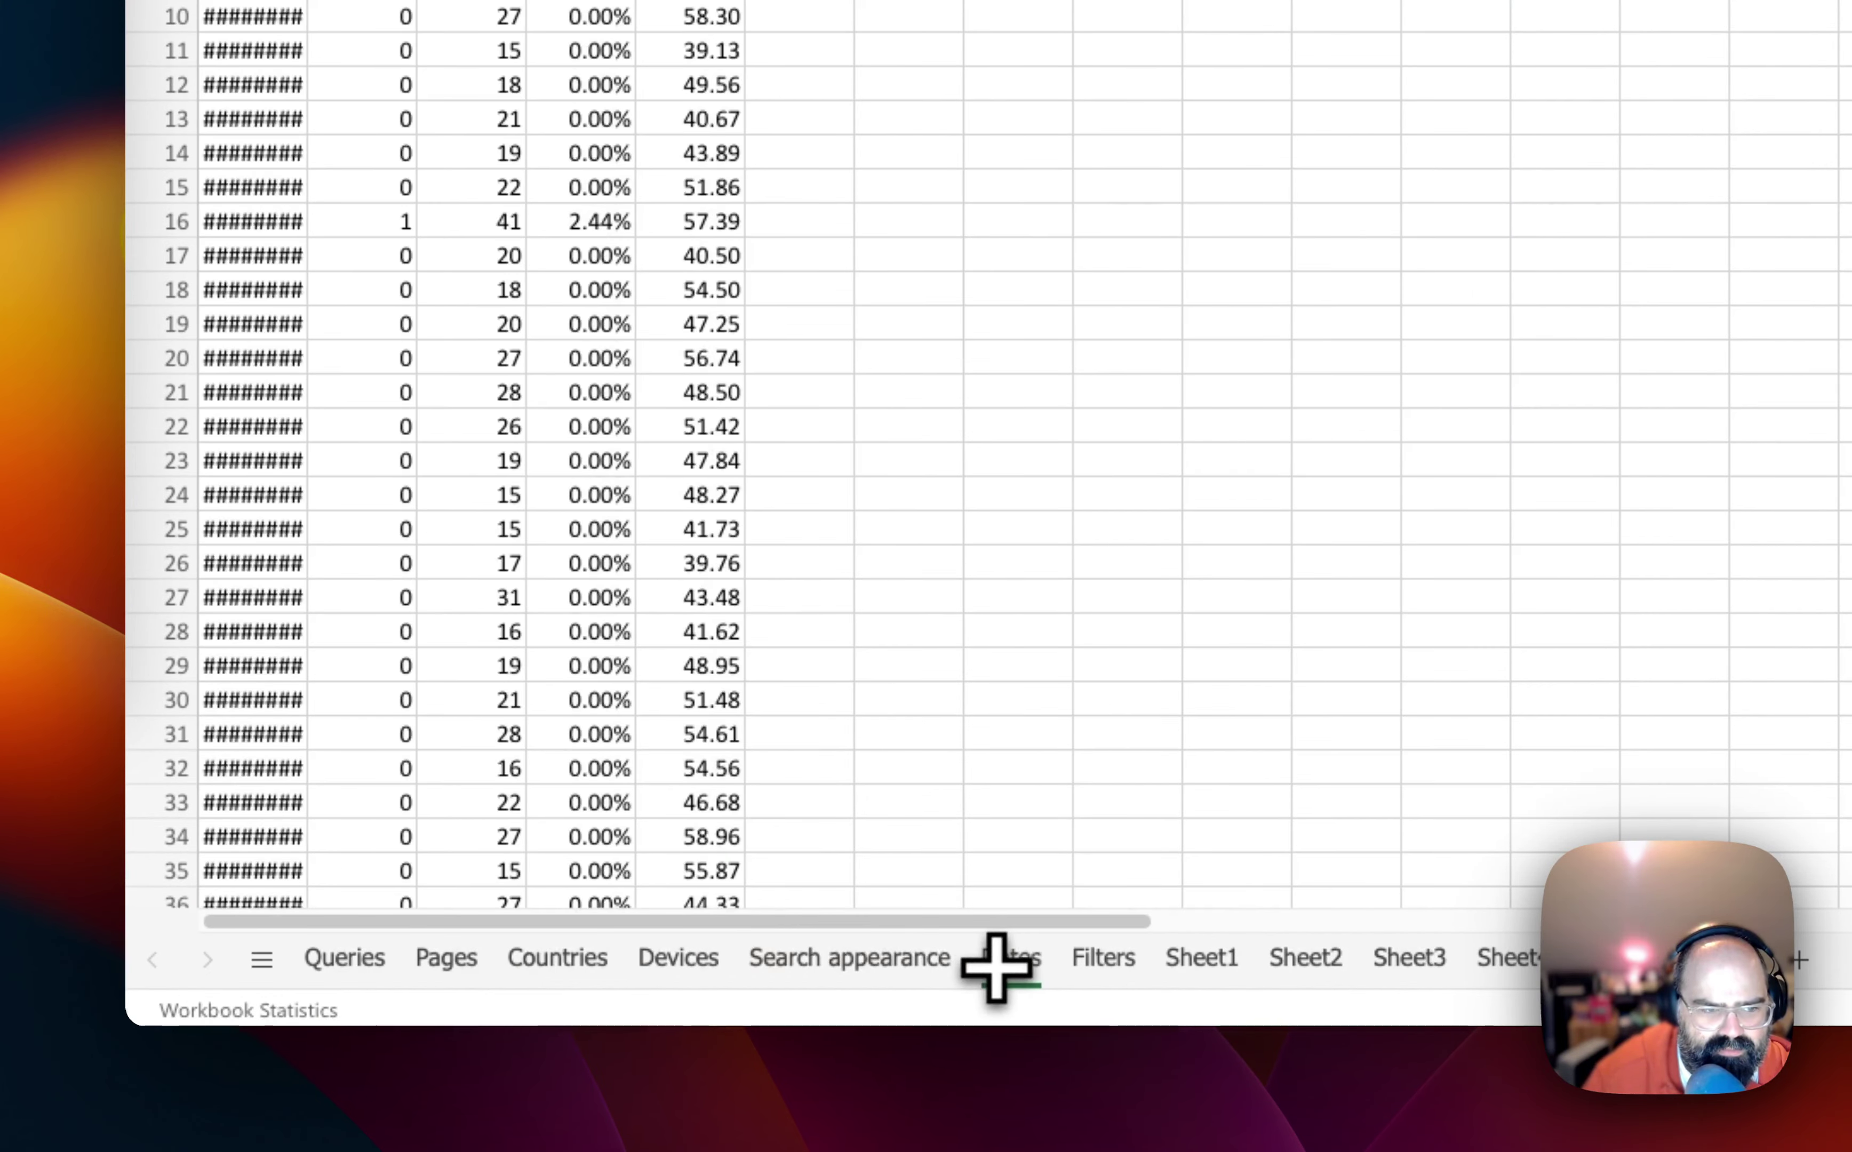
click(269, 320)
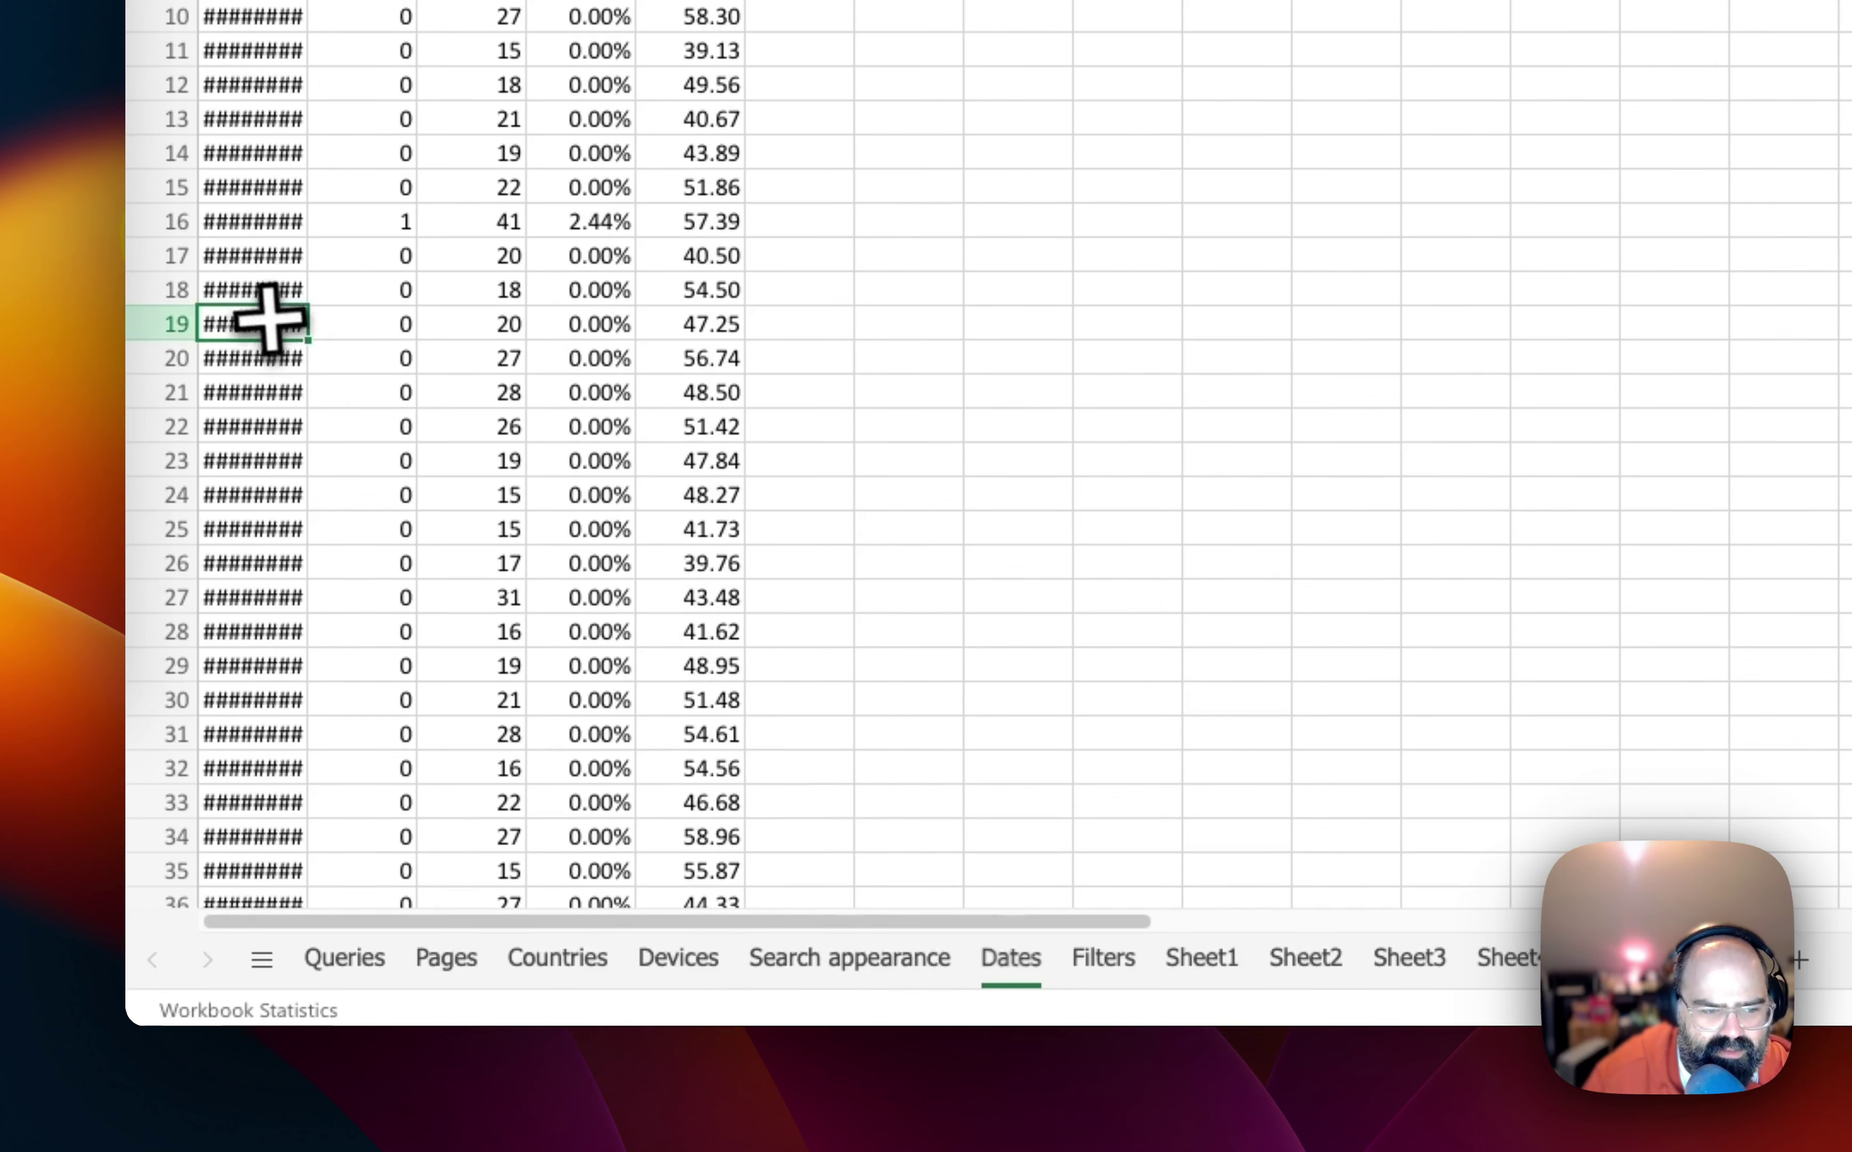
click(1097, 956)
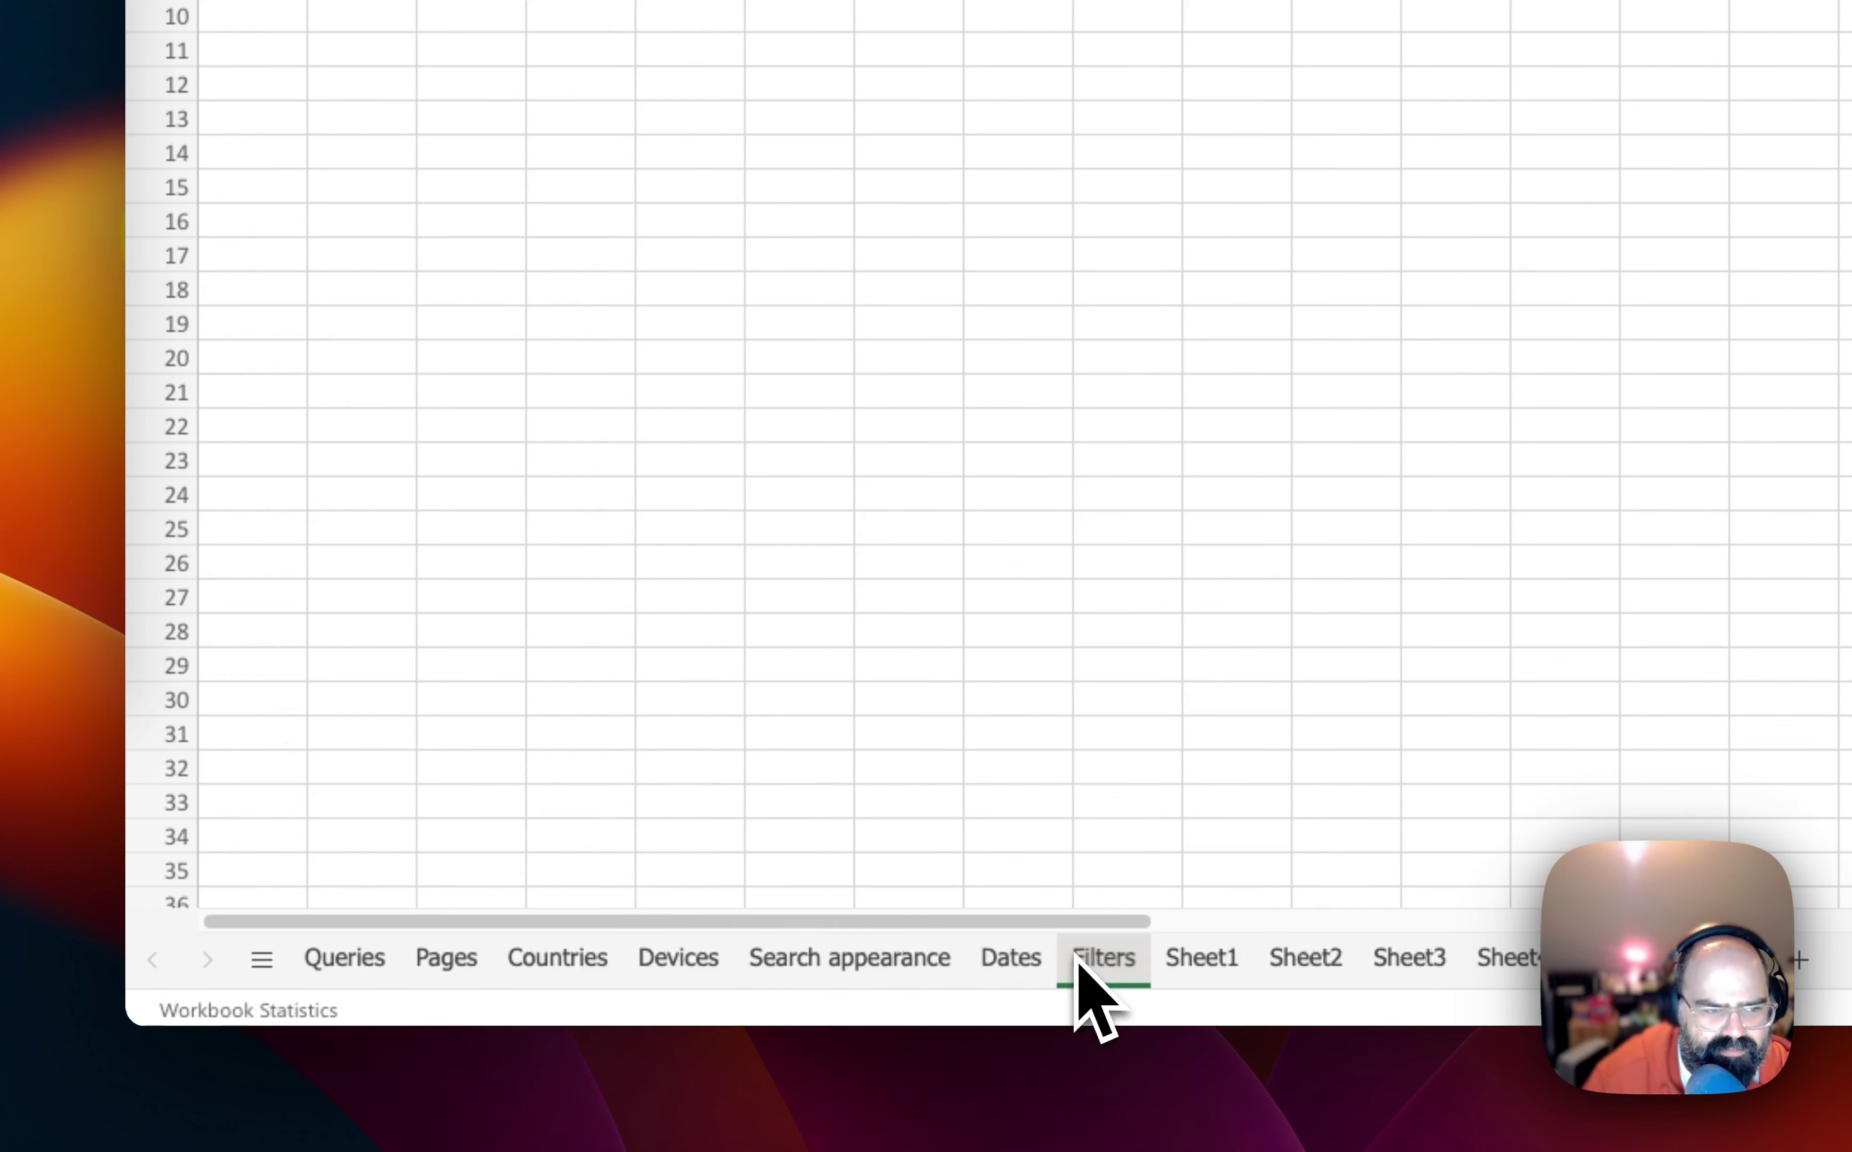
click(554, 967)
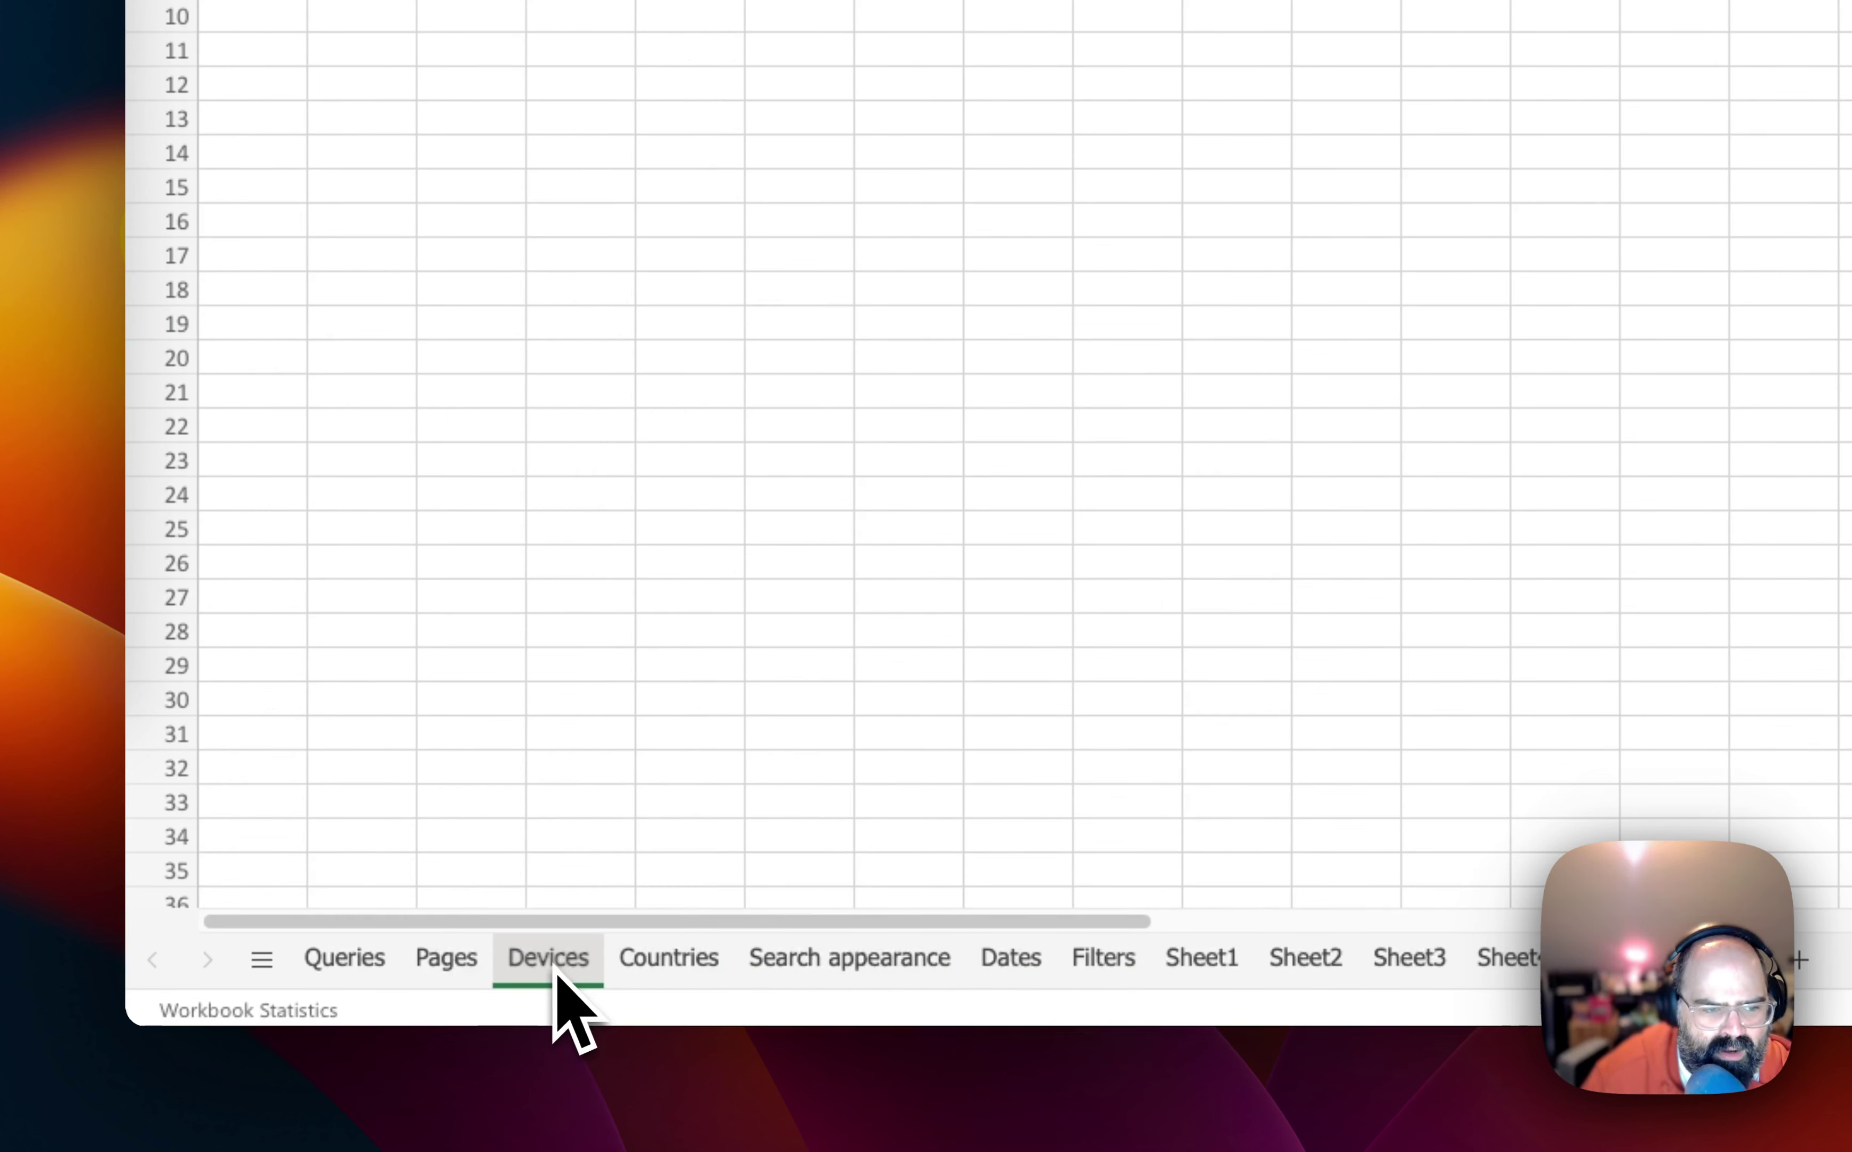
On the Pages sheet, ask Copilot for pages that have 0 clicks but impressions, and try to add the suggested PivotTable to a new sheet.
click(460, 979)
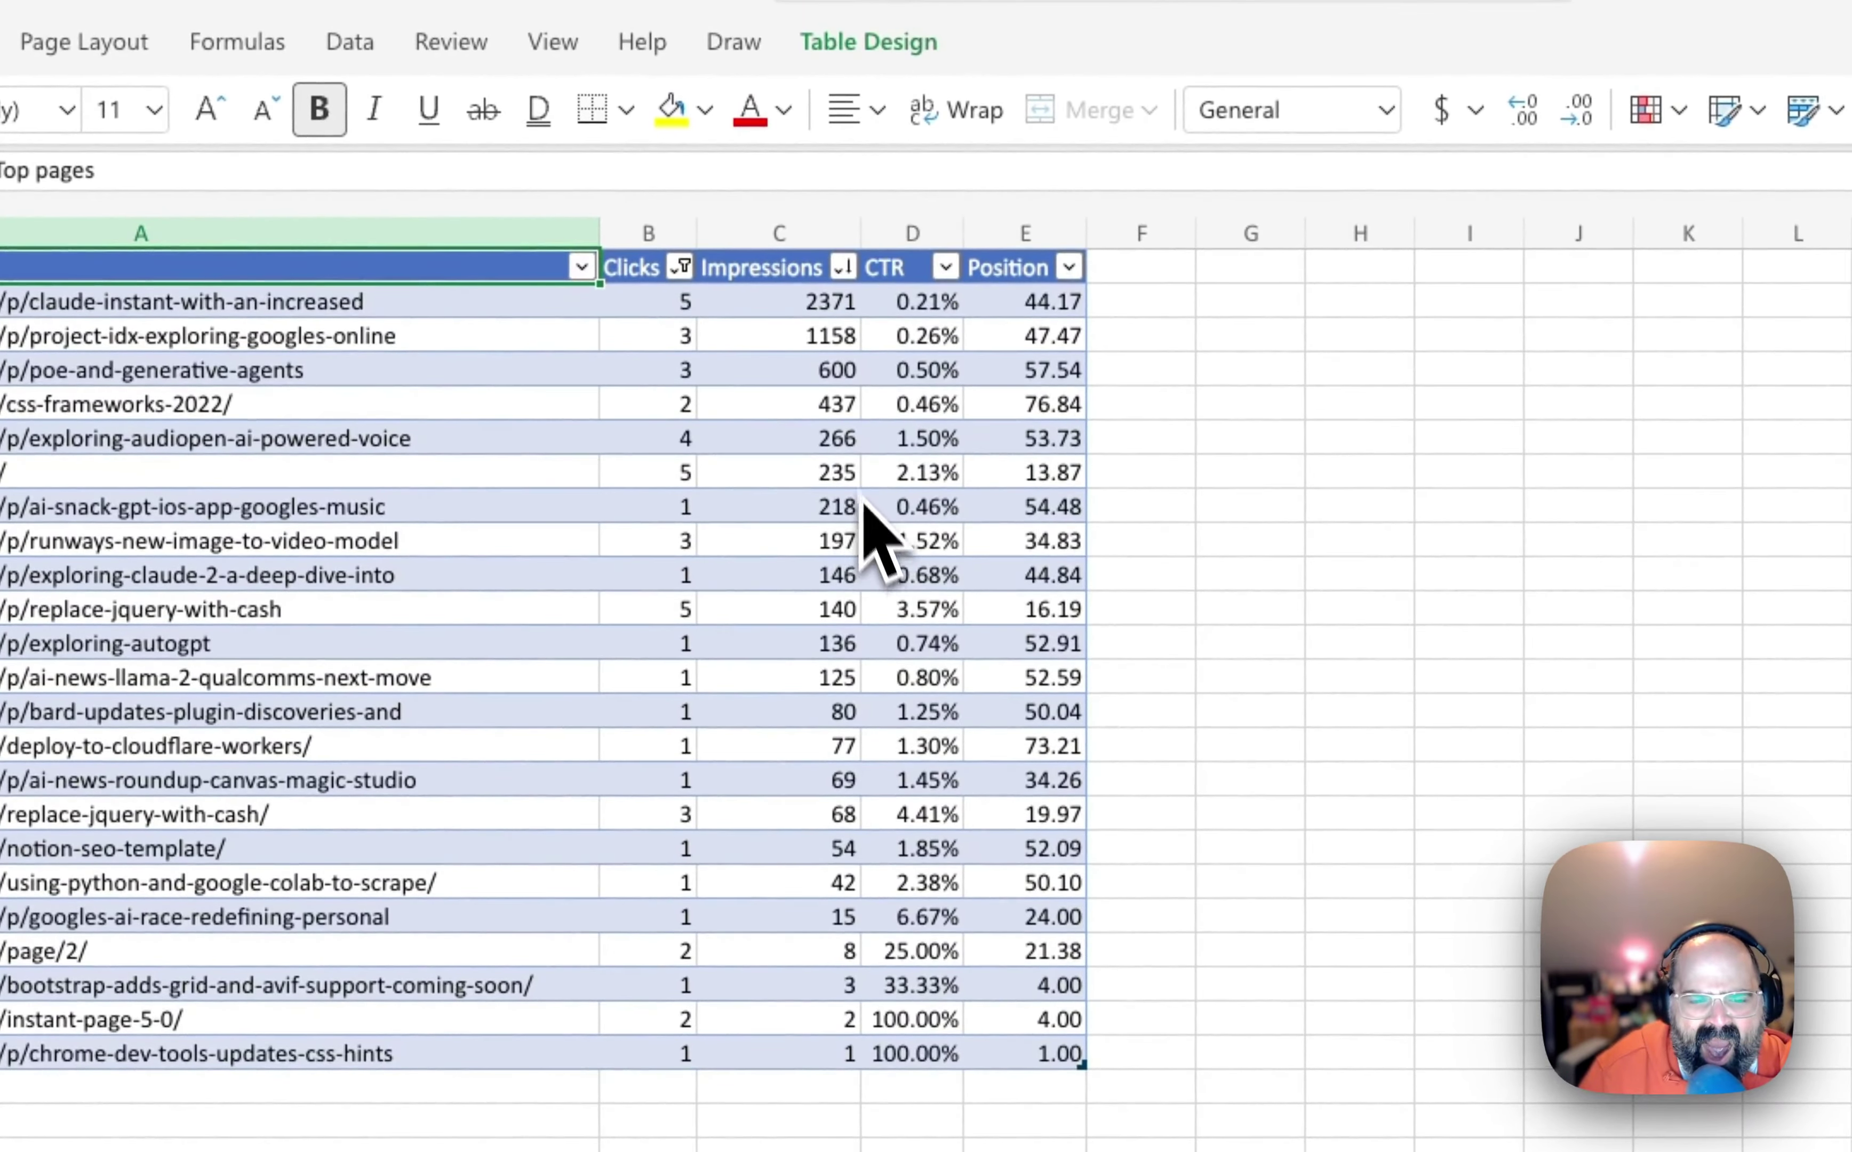
click(684, 264)
click(678, 269)
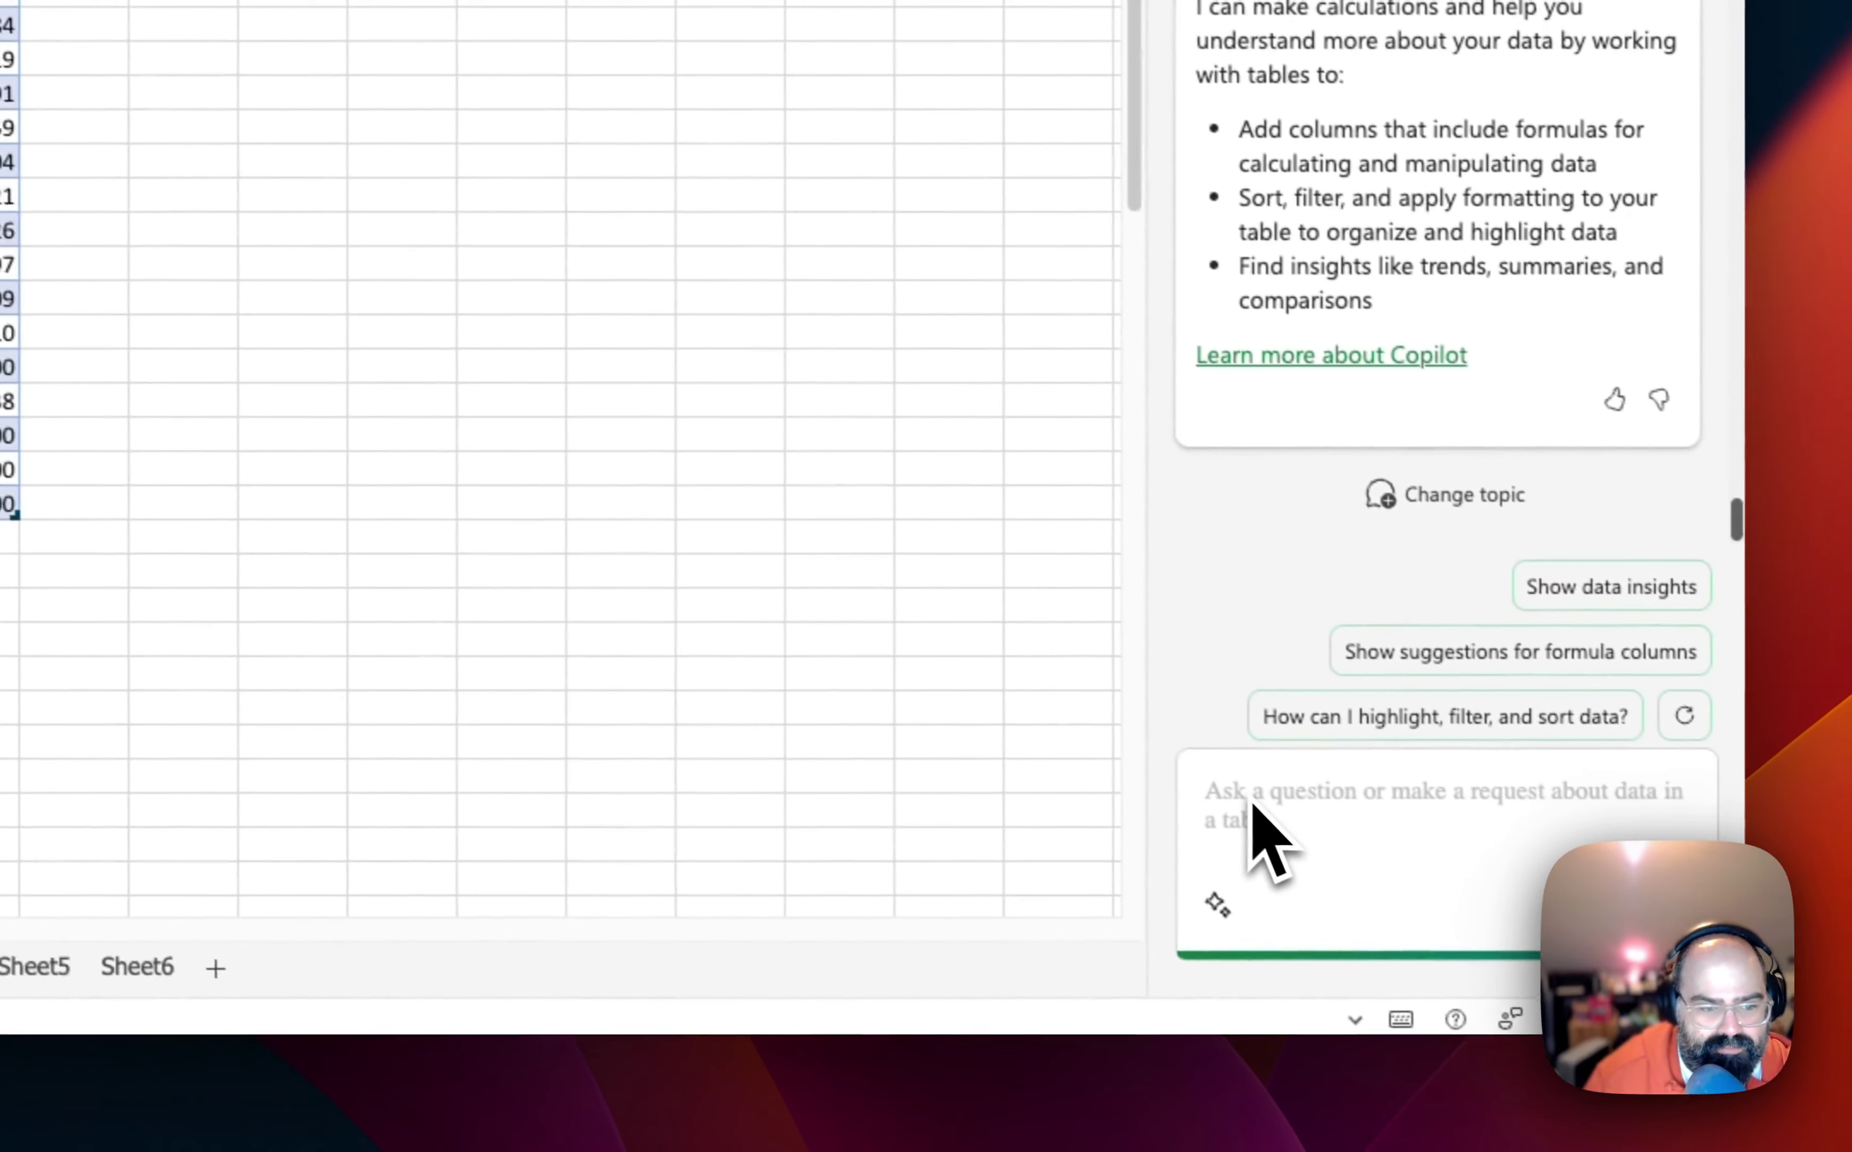
click(1238, 796)
text(C)
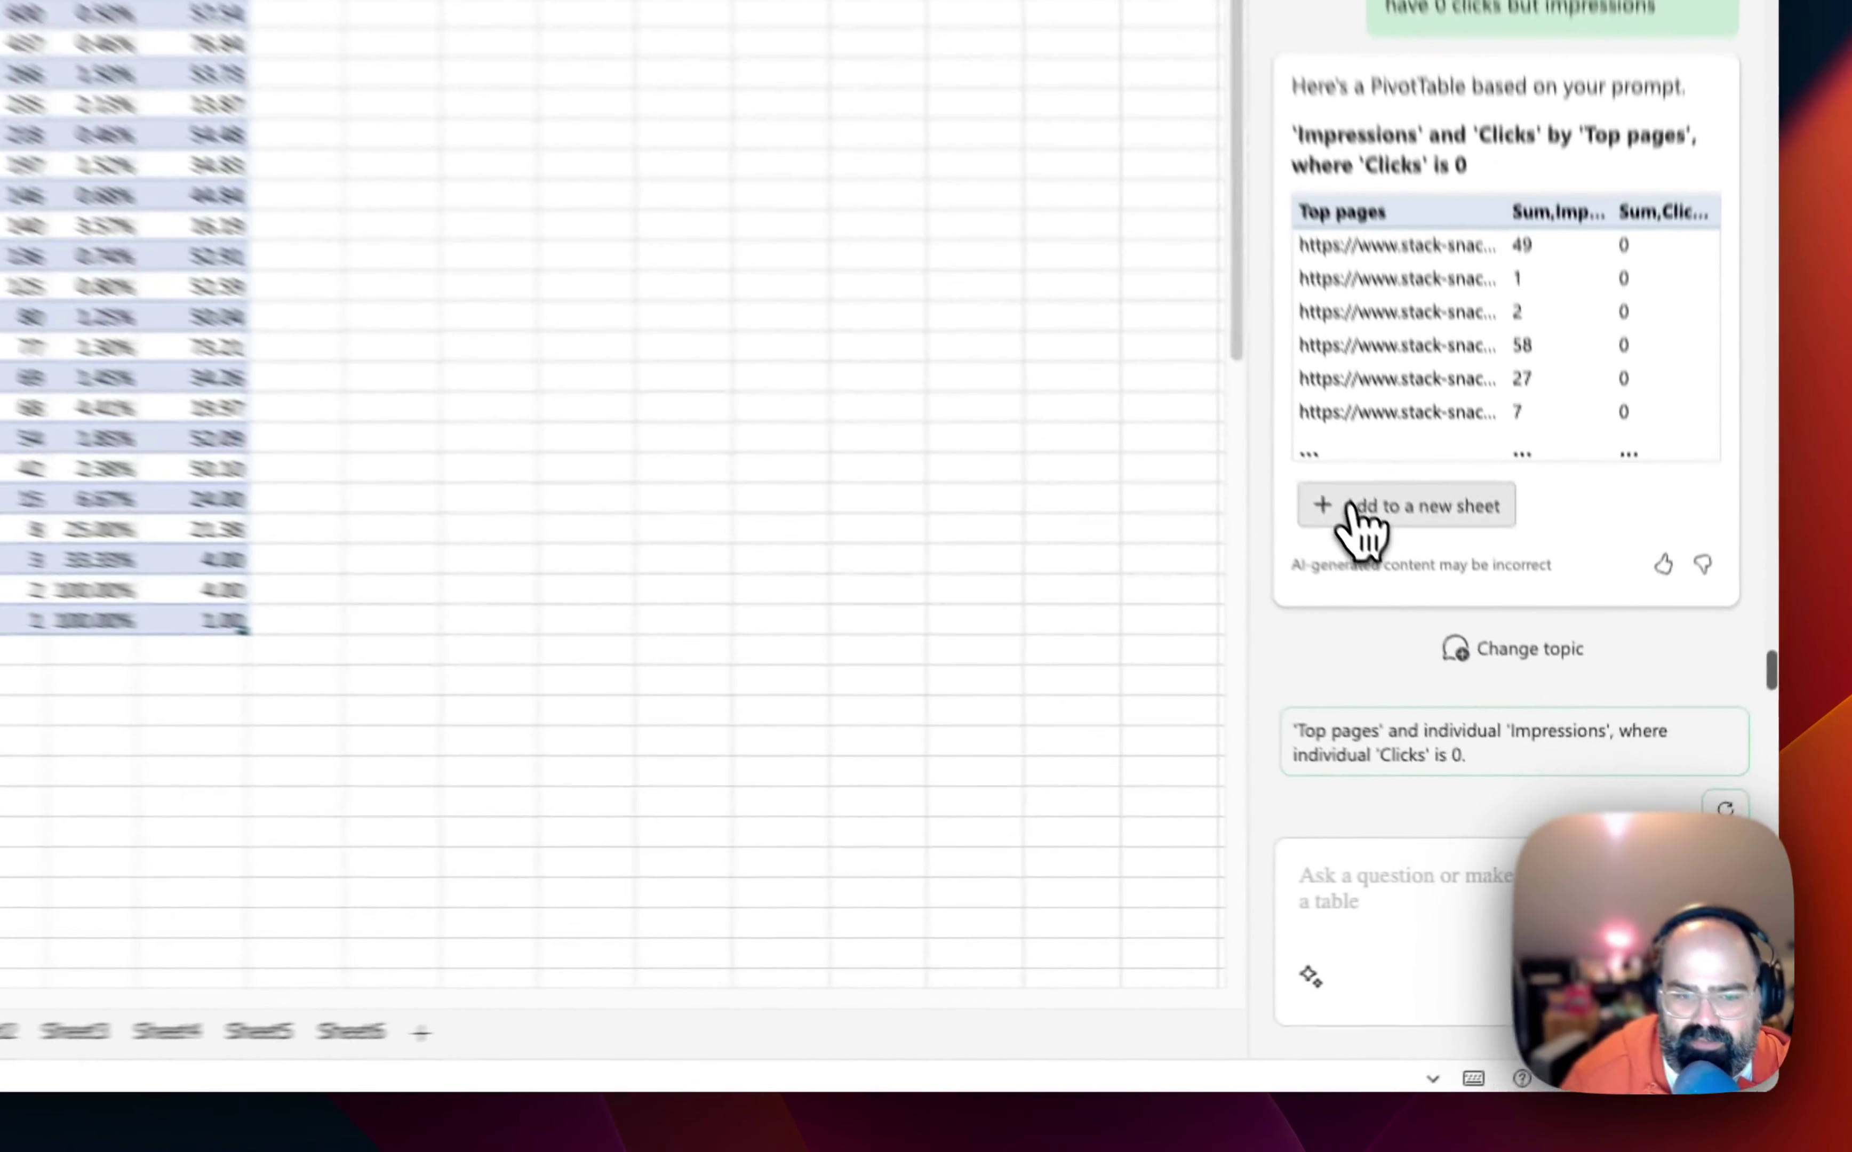
click(1474, 695)
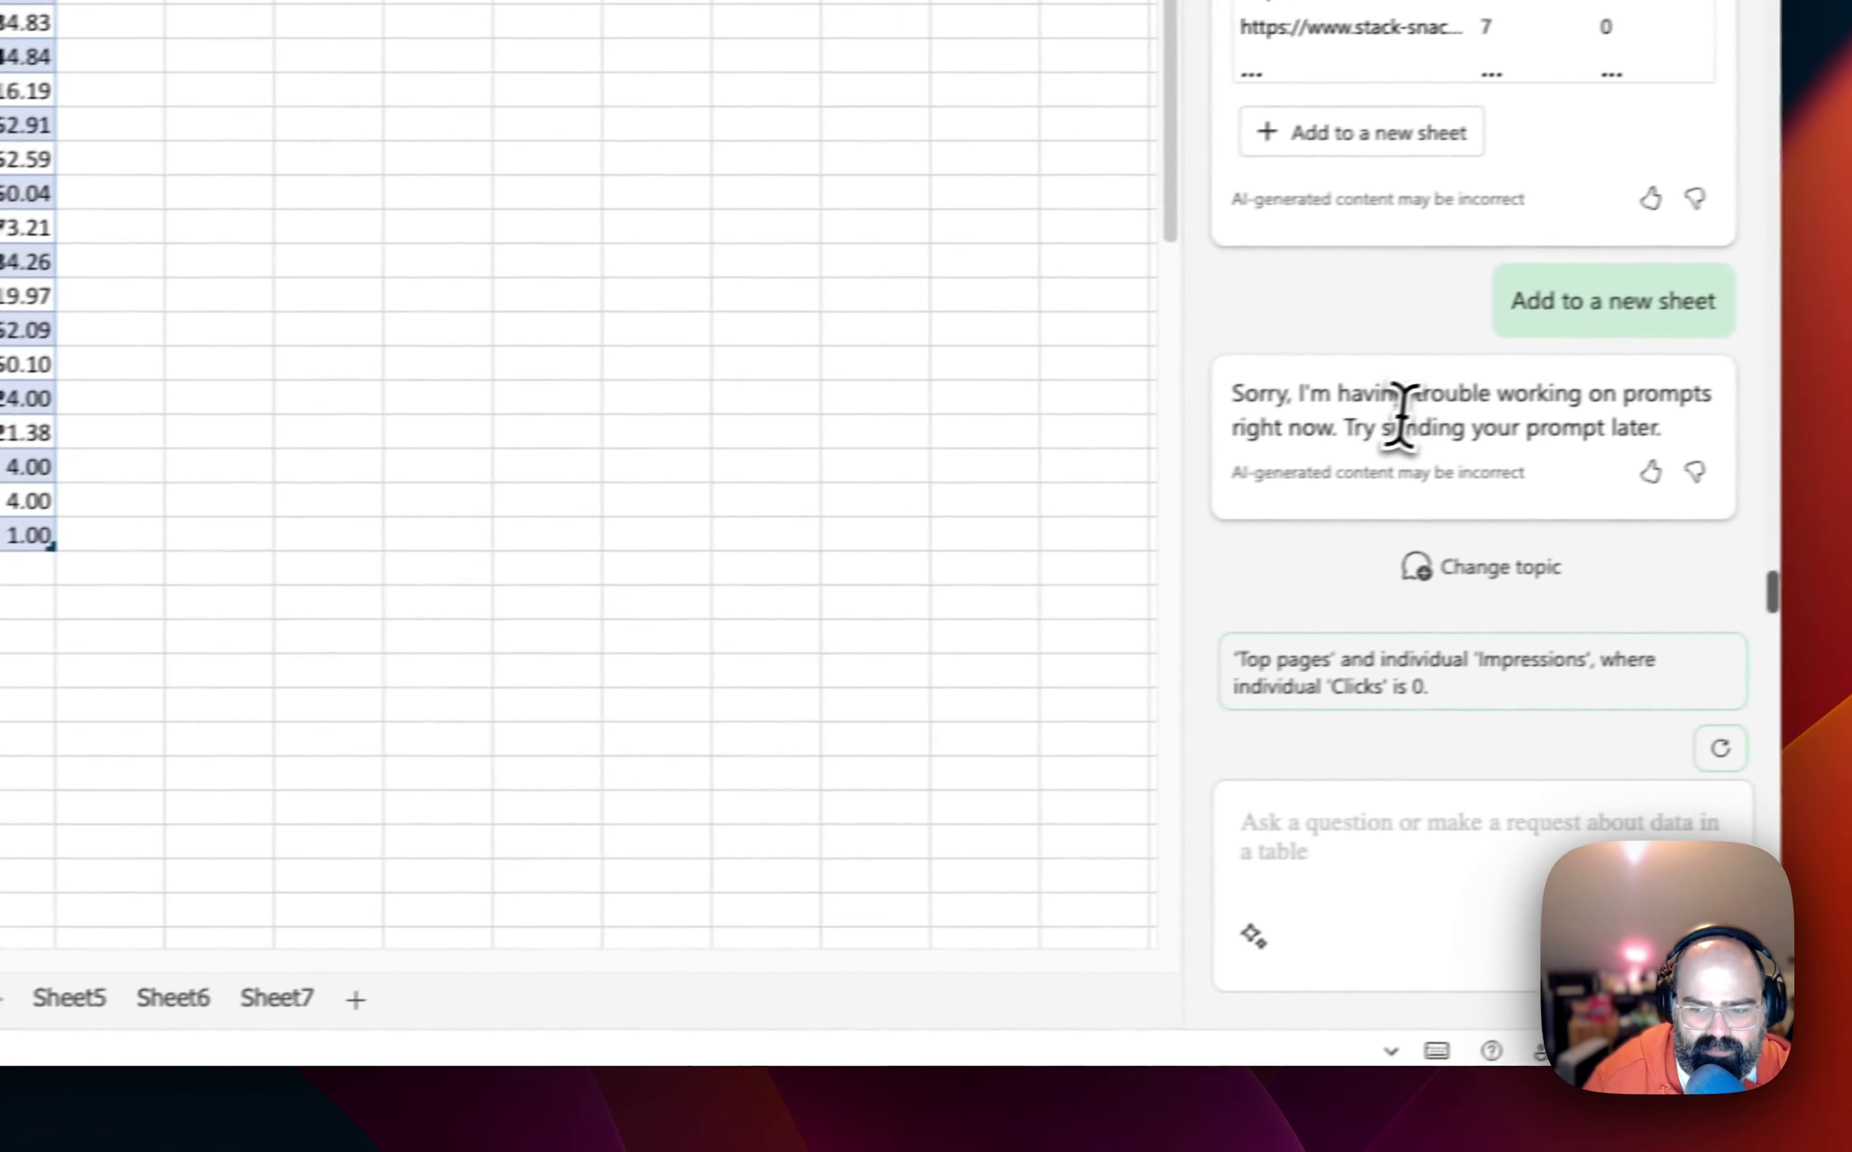
triple_click(1694, 366)
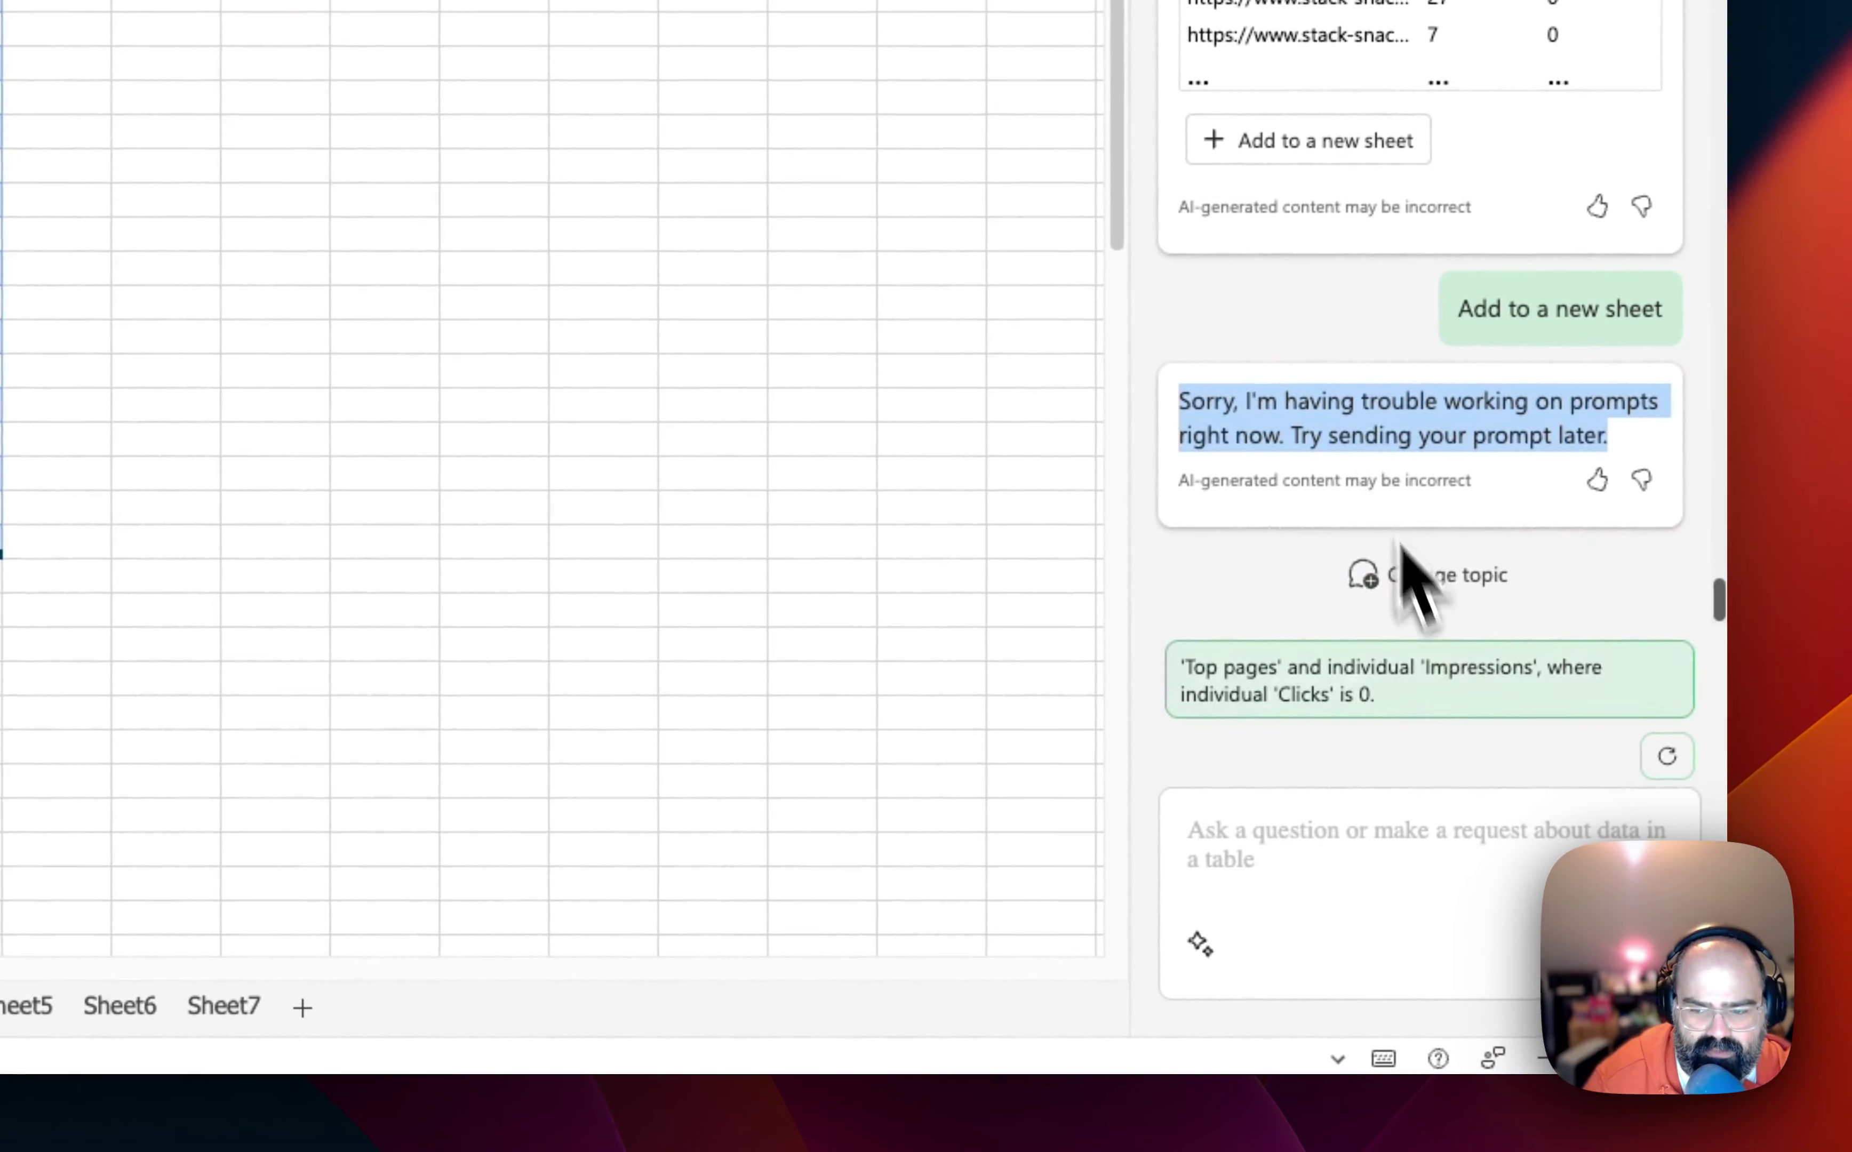
Run the suggested prompt for top pages and individual impressions where individual clicks is 0, add its result to a new sheet, and review the list.
click(1255, 700)
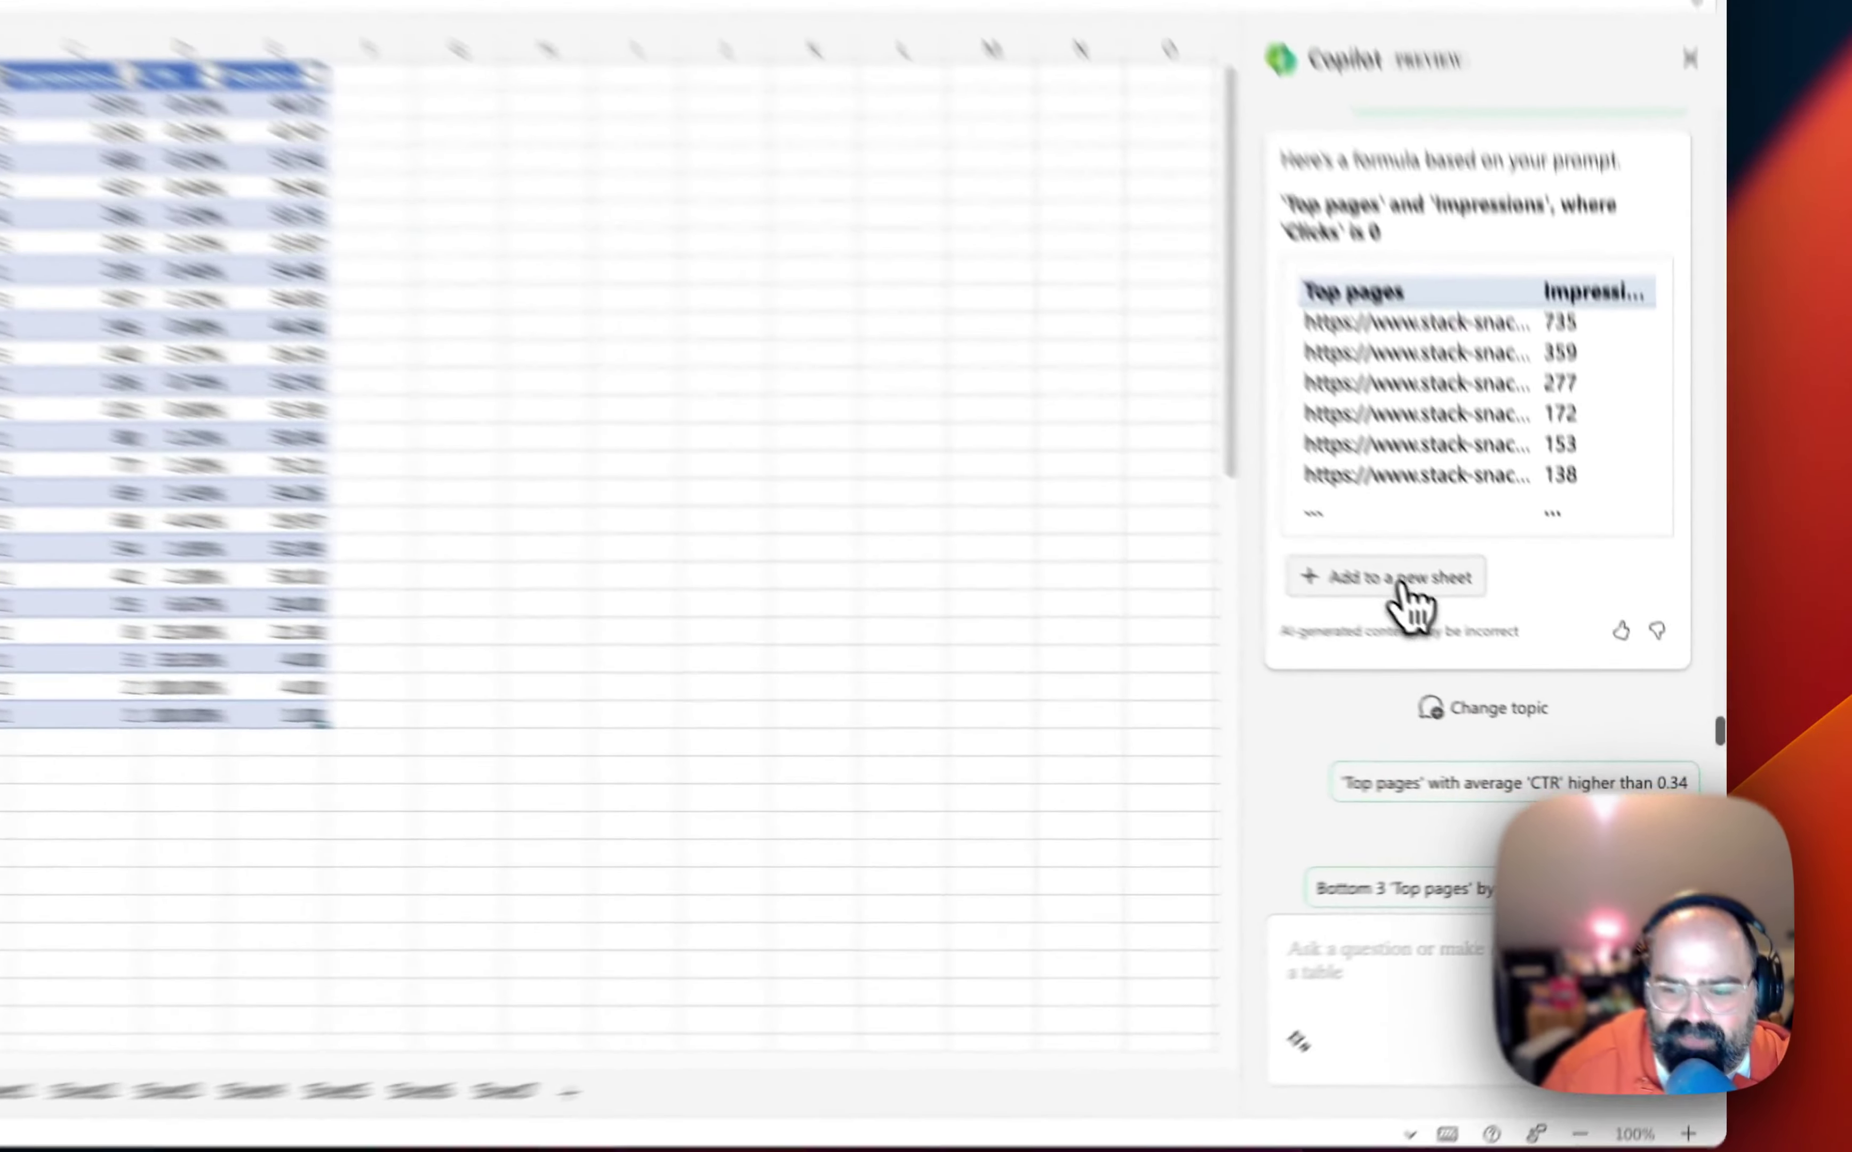
click(1518, 676)
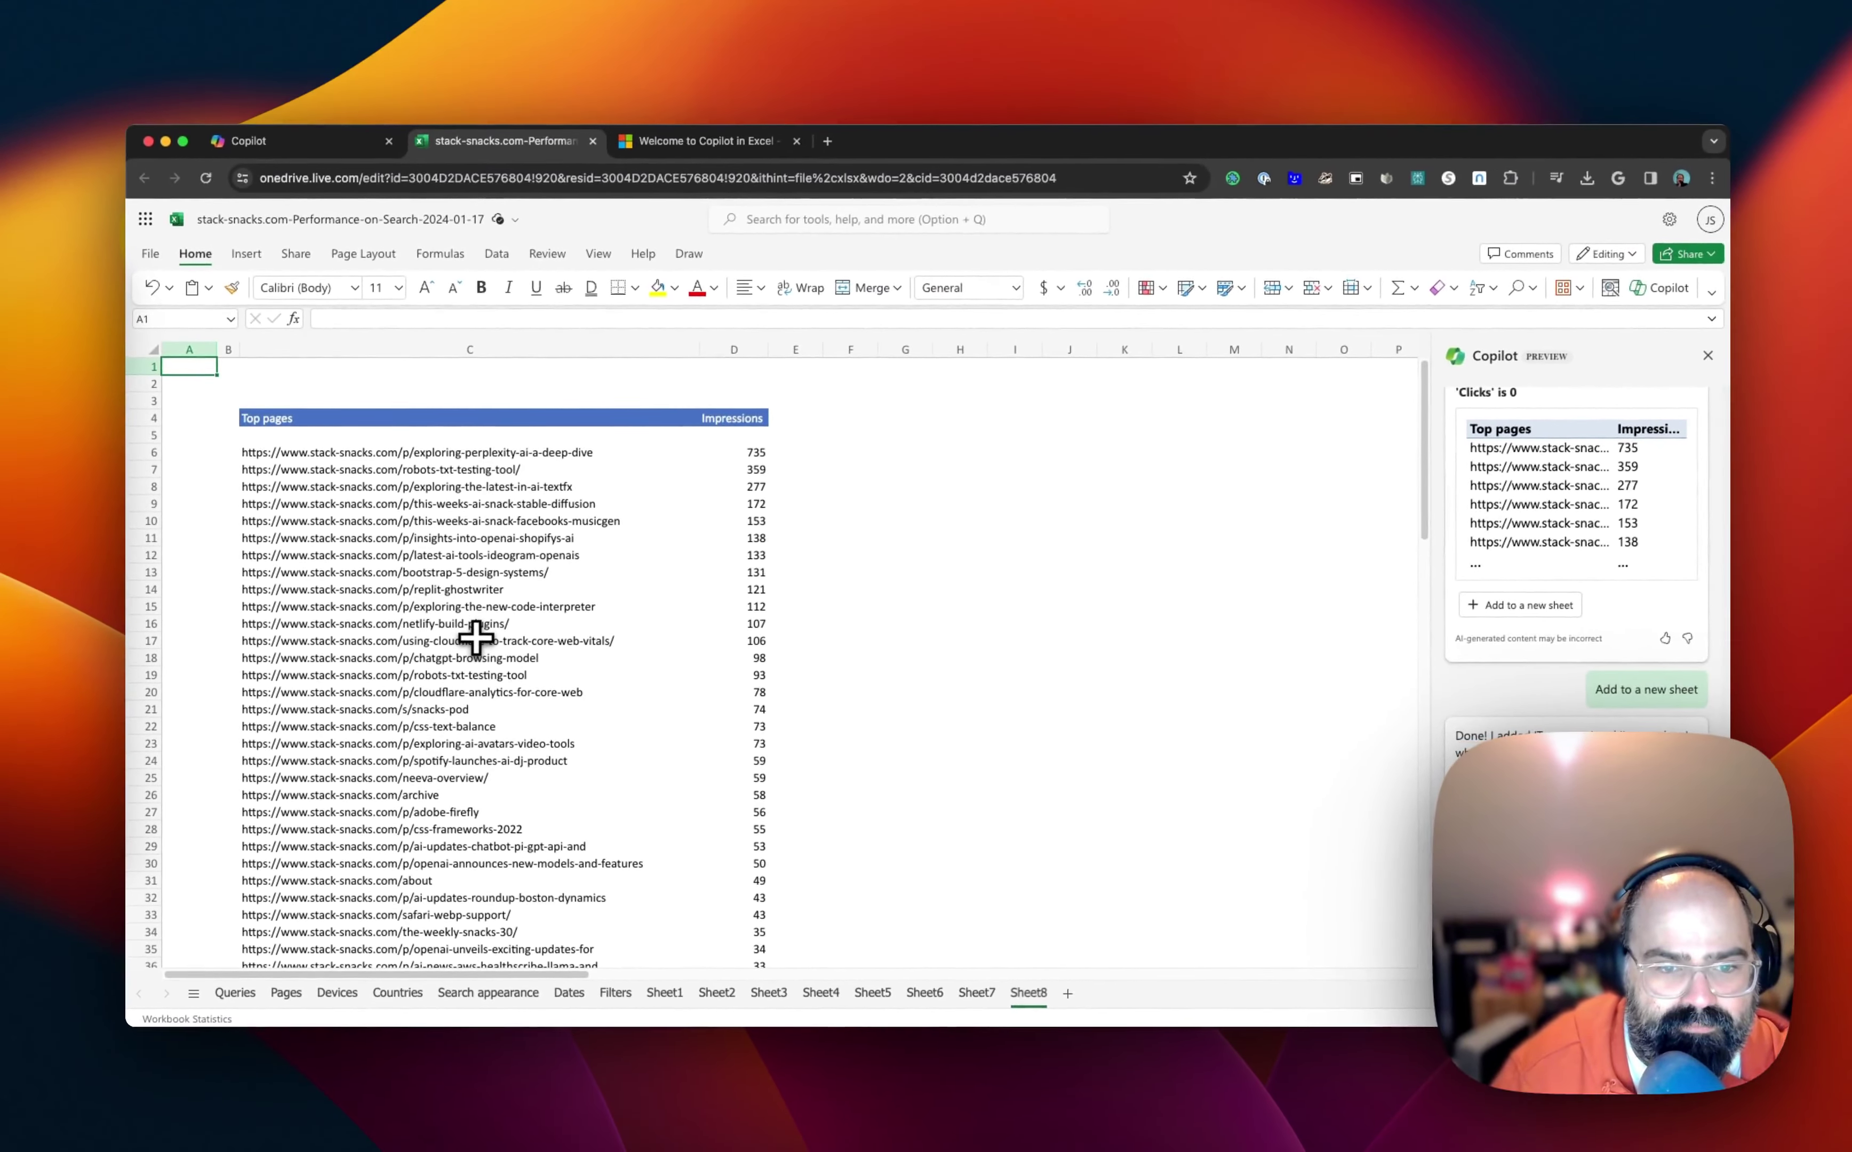
scroll(502, 546, down, 10)
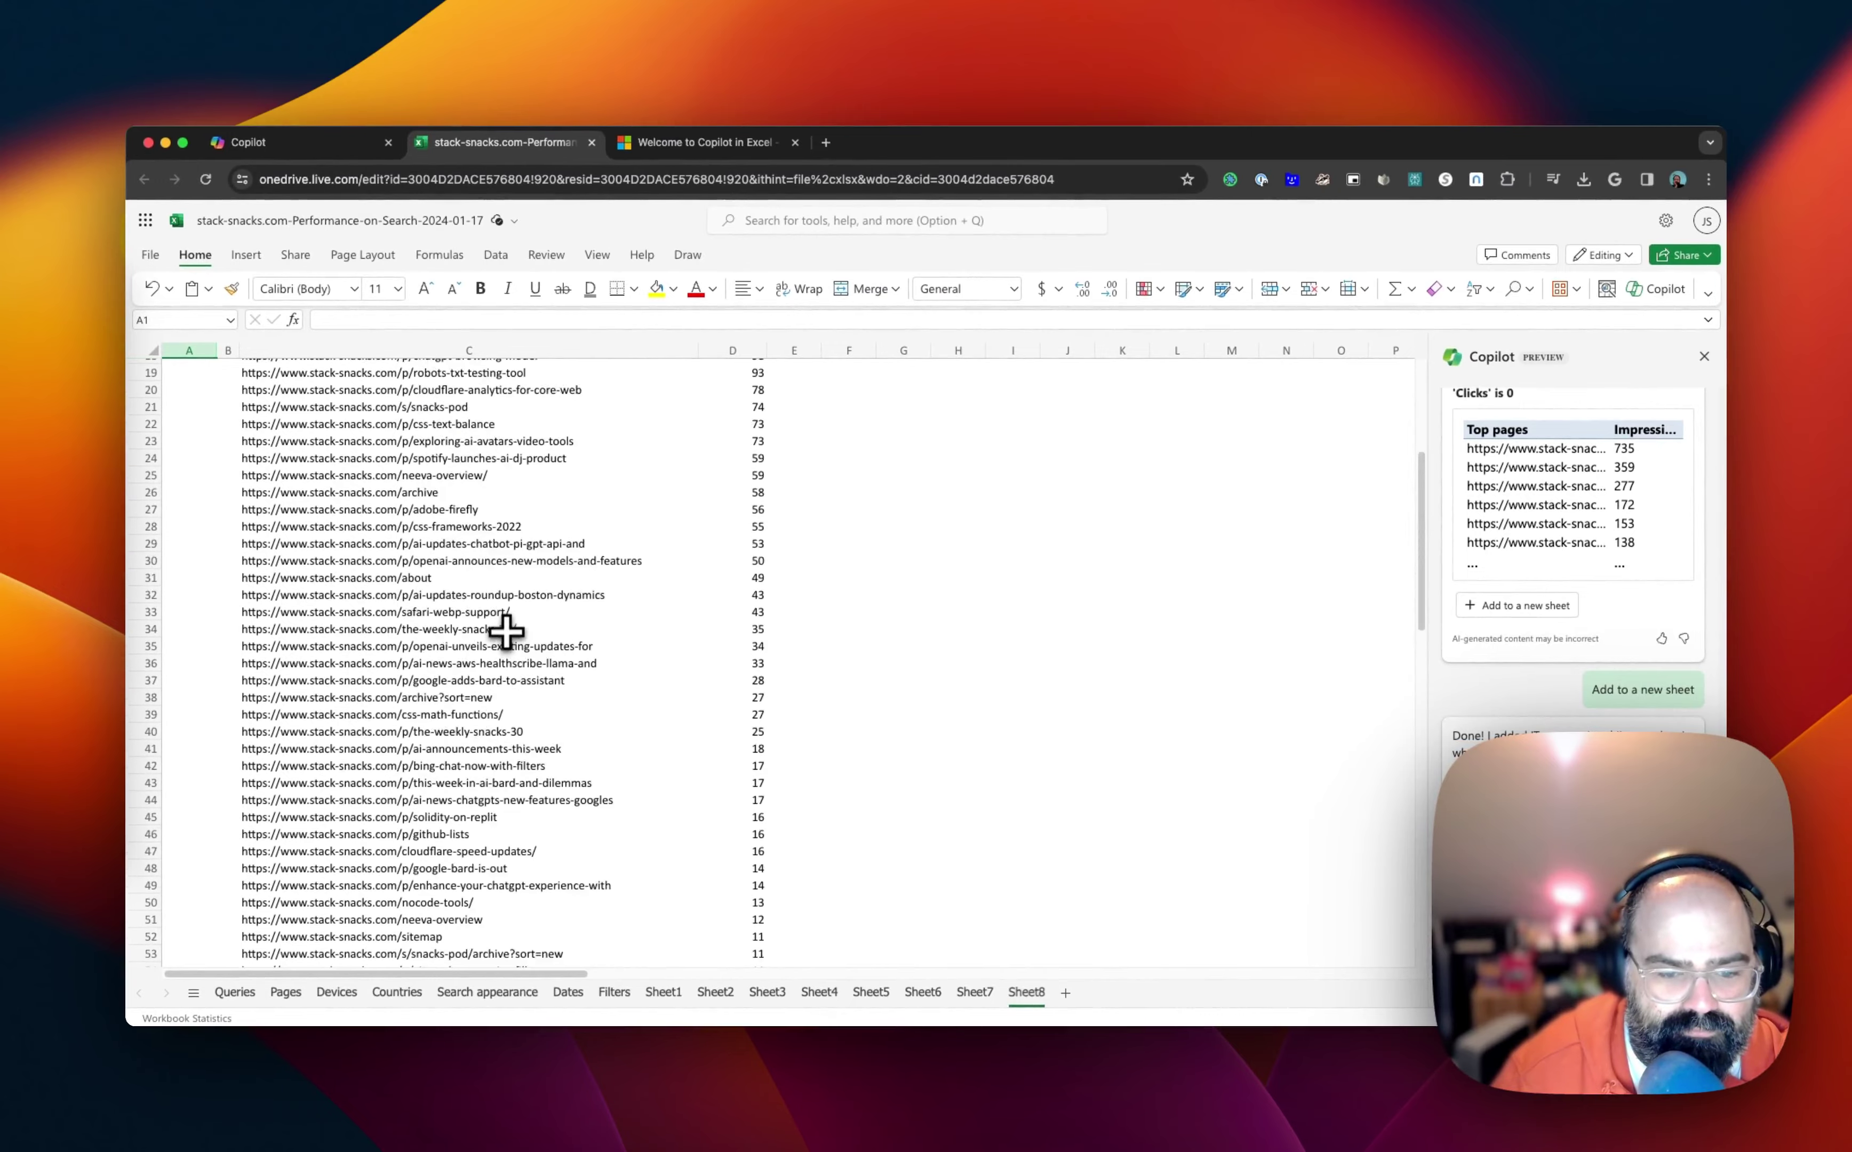
scroll(565, 743, up, 10)
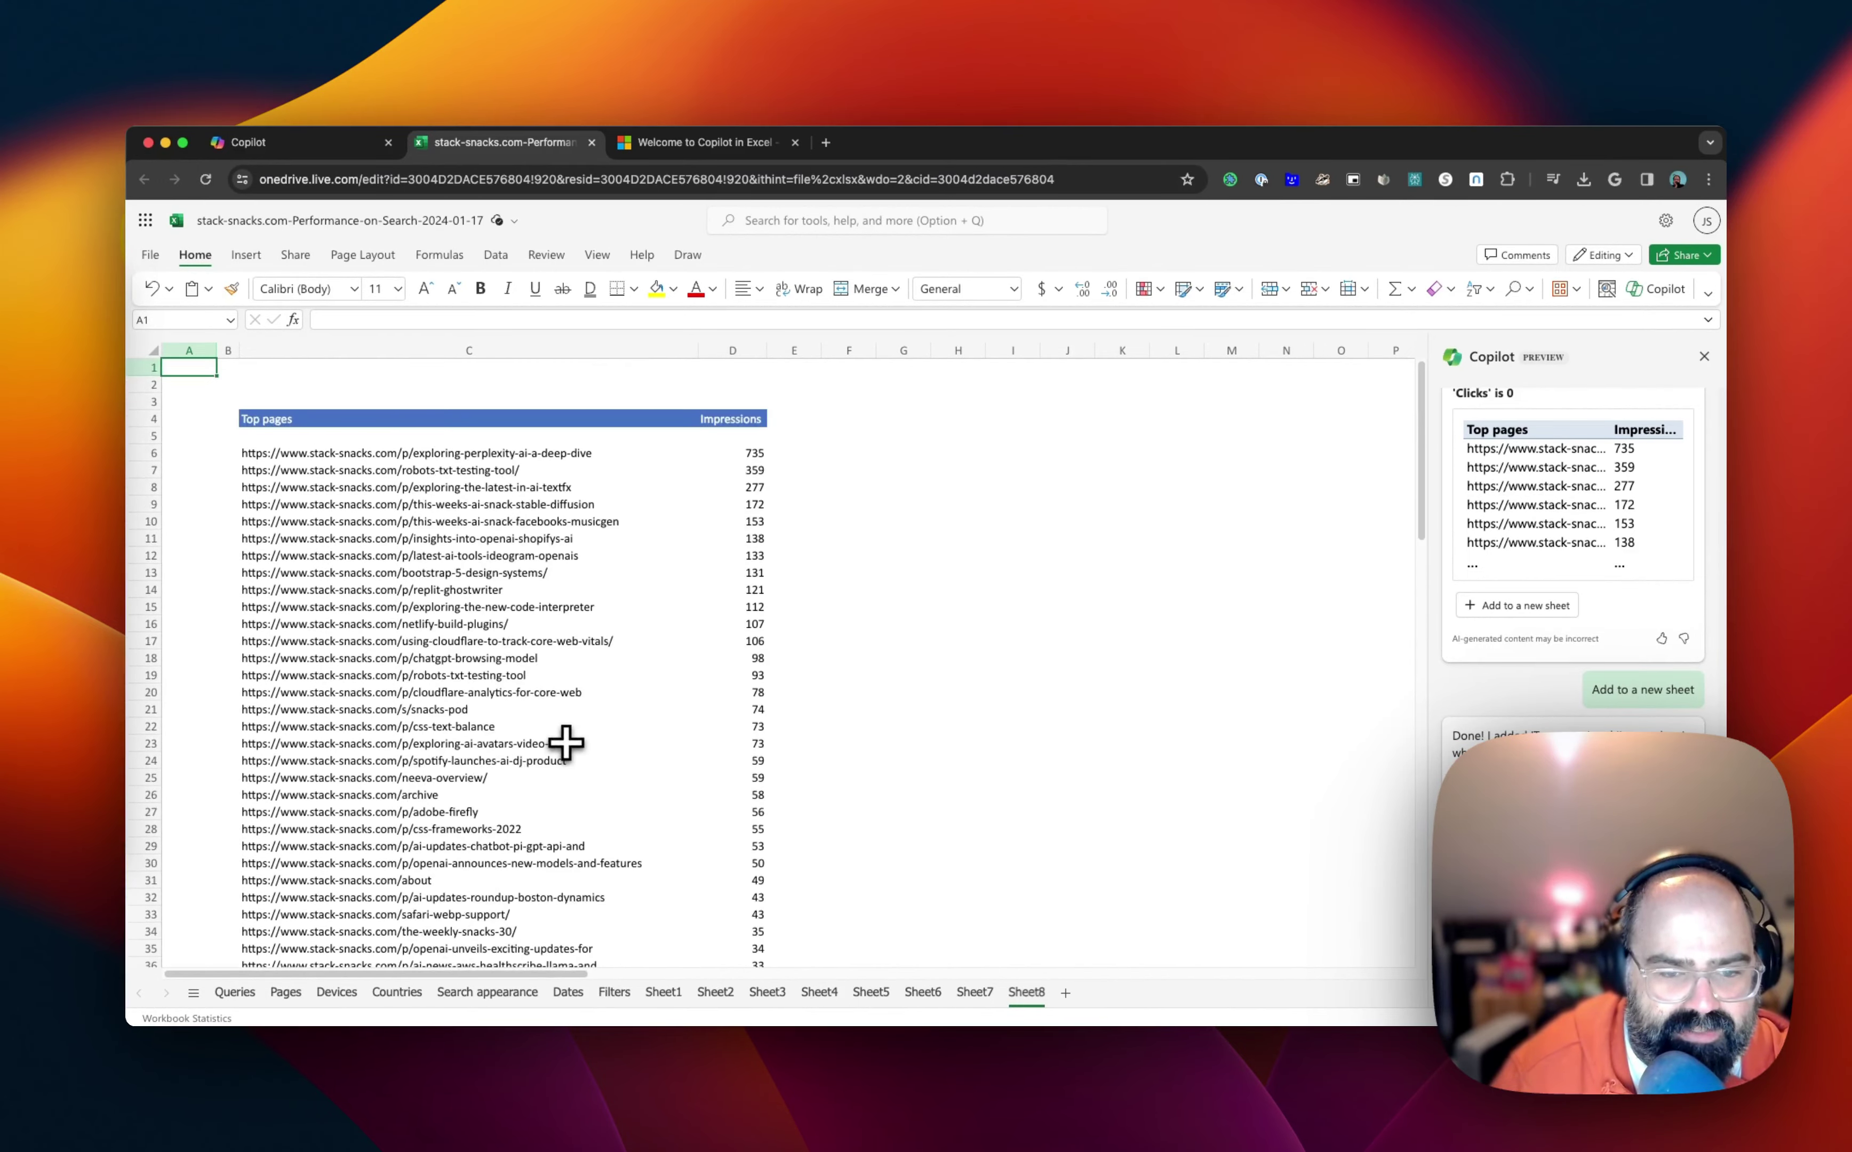
drag(506, 453, 542, 627)
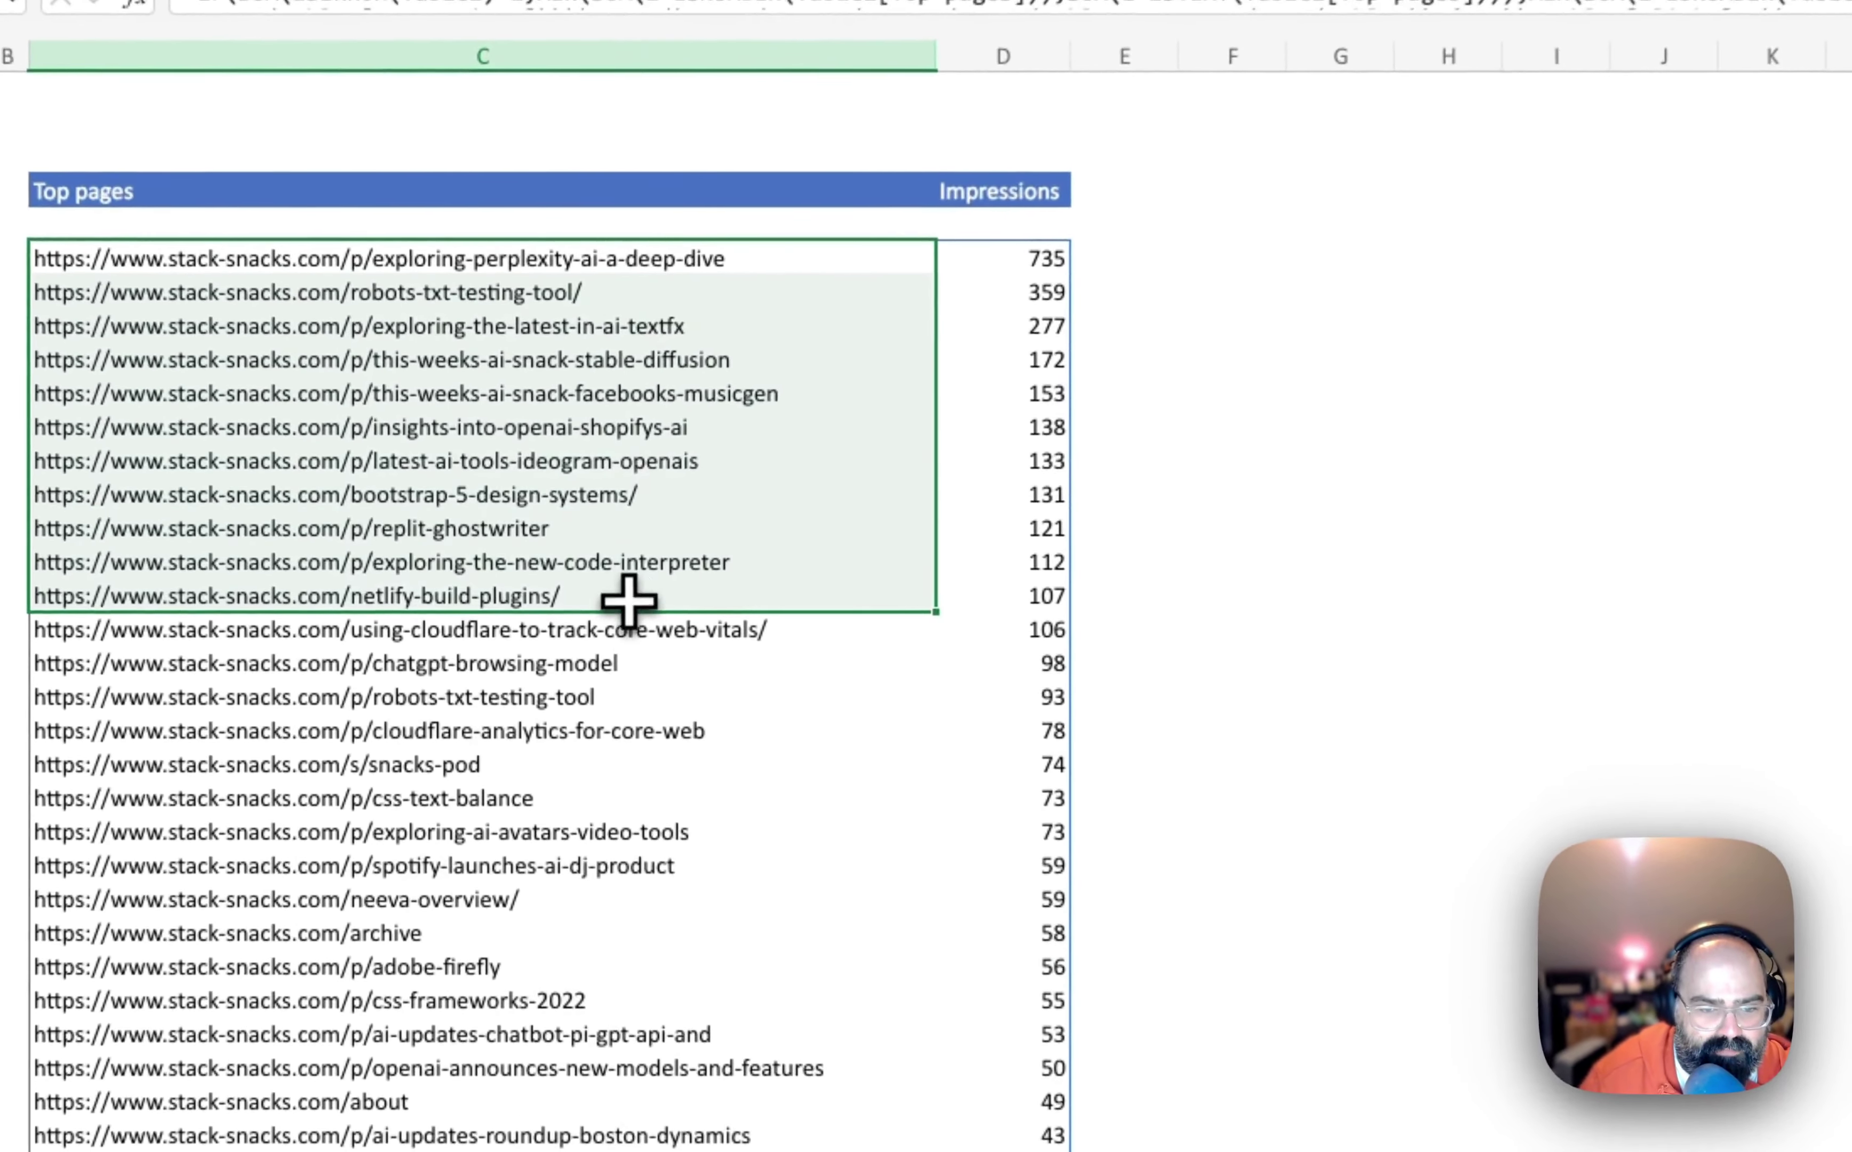
click(868, 677)
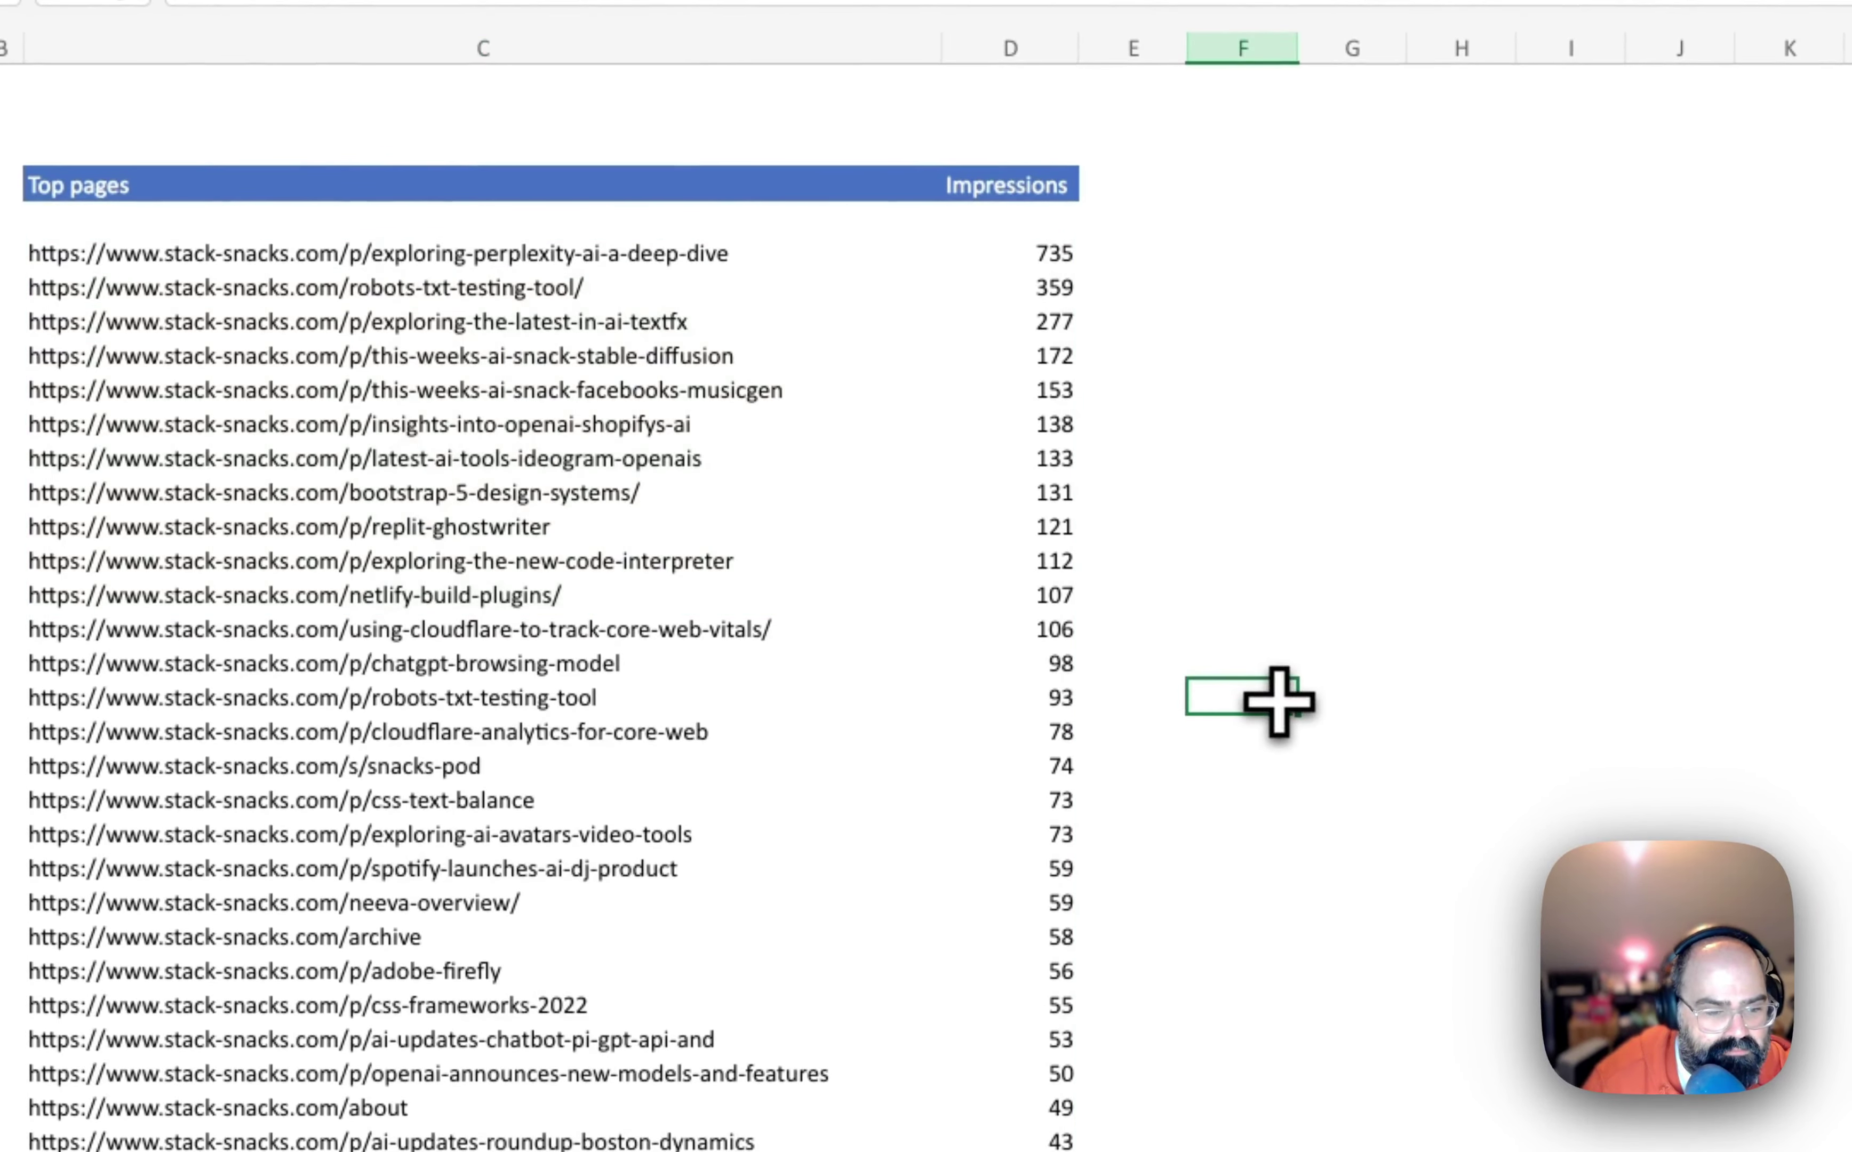
drag(578, 290, 604, 690)
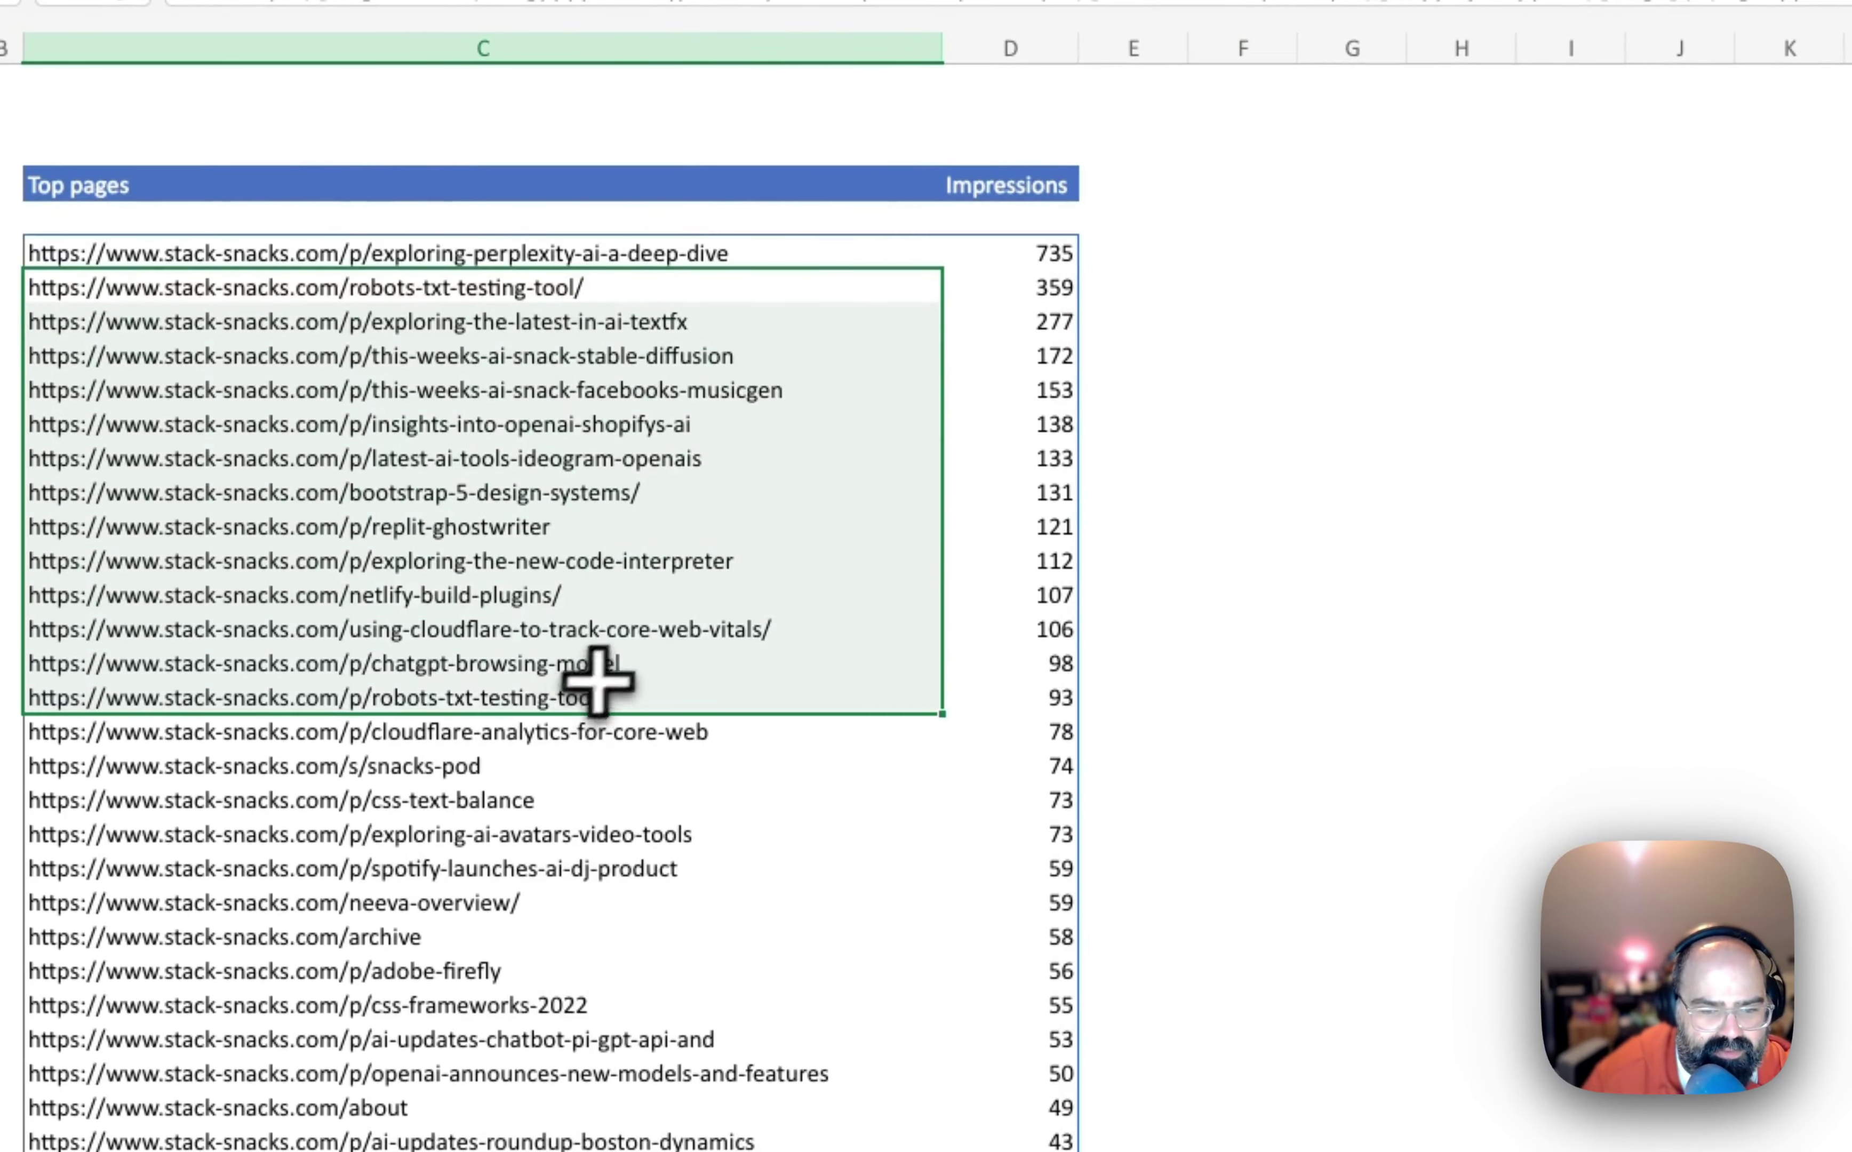
click(1241, 585)
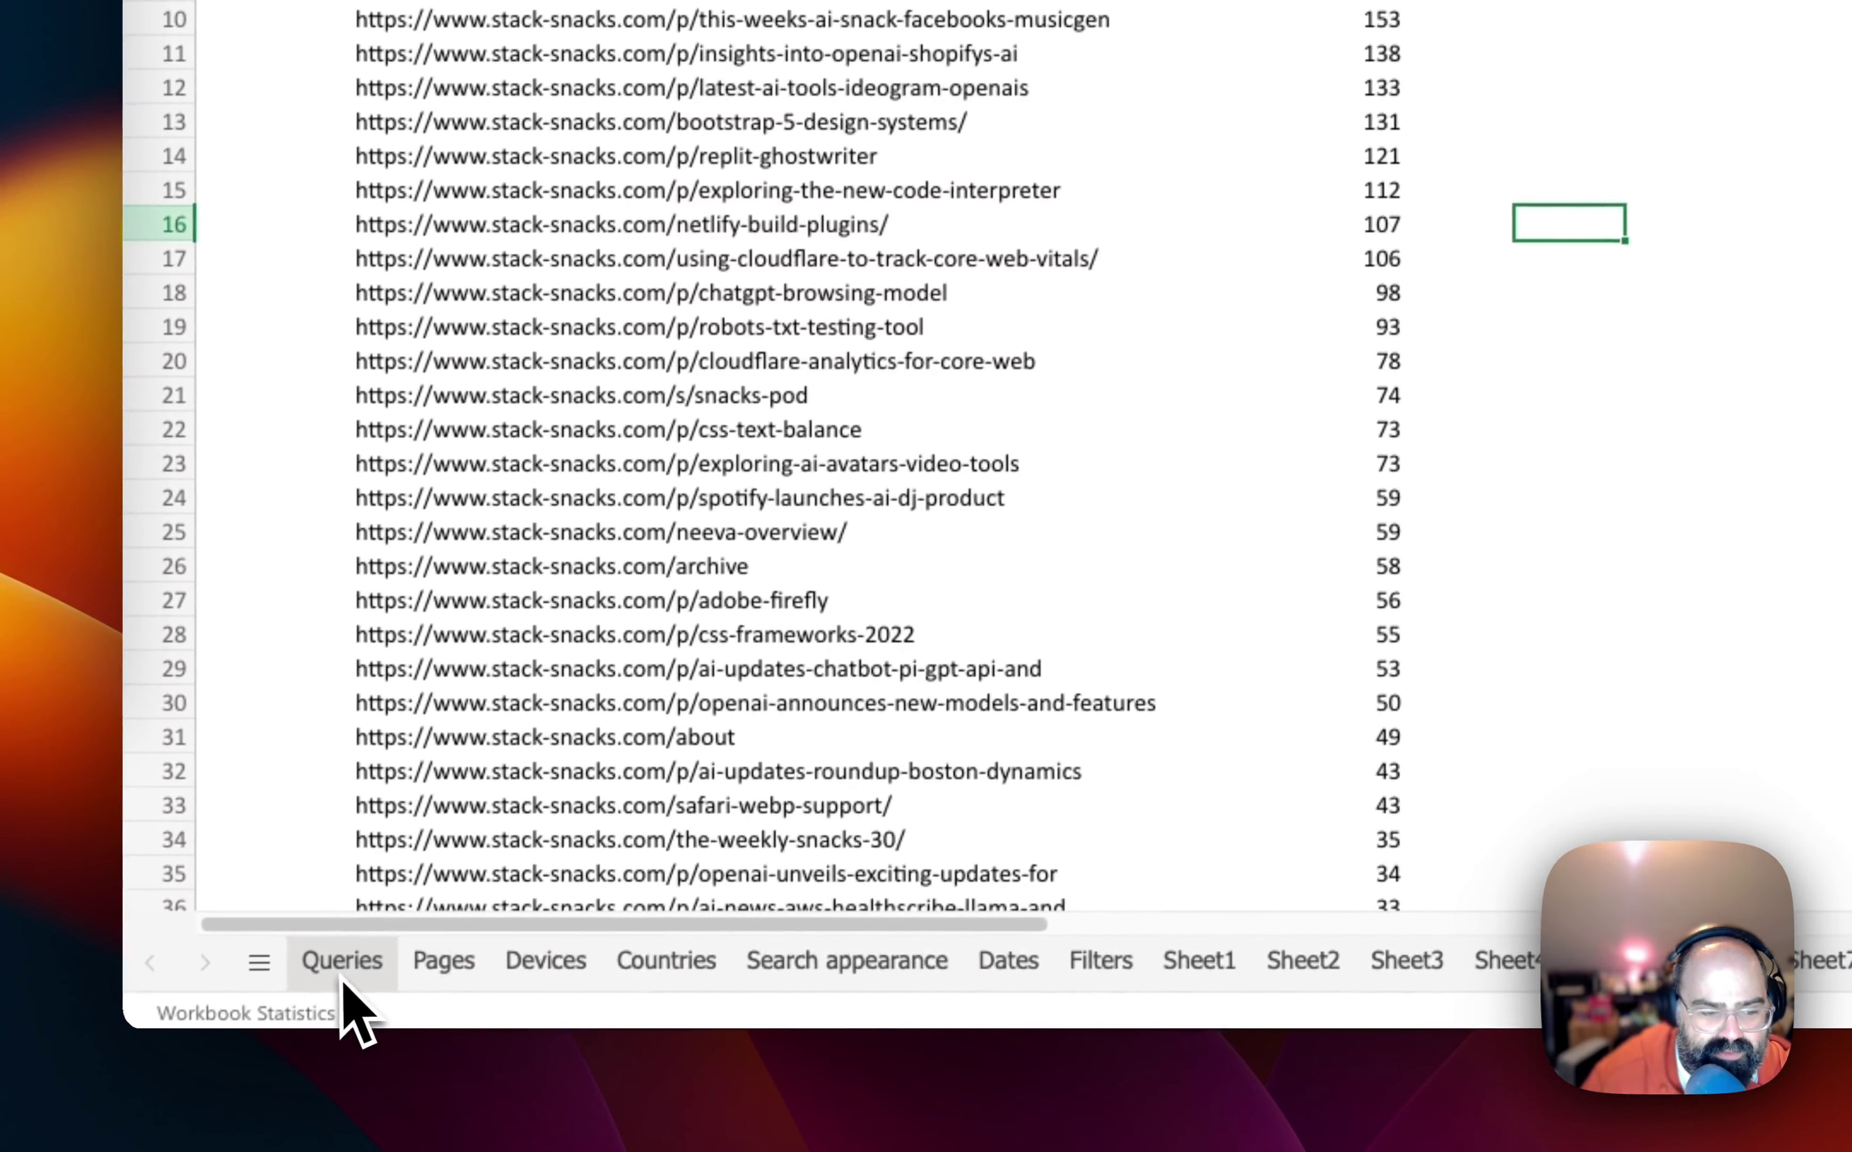
Go back to the Pages sheet and ask Copilot "Can you remove all the filters on this table".
click(342, 962)
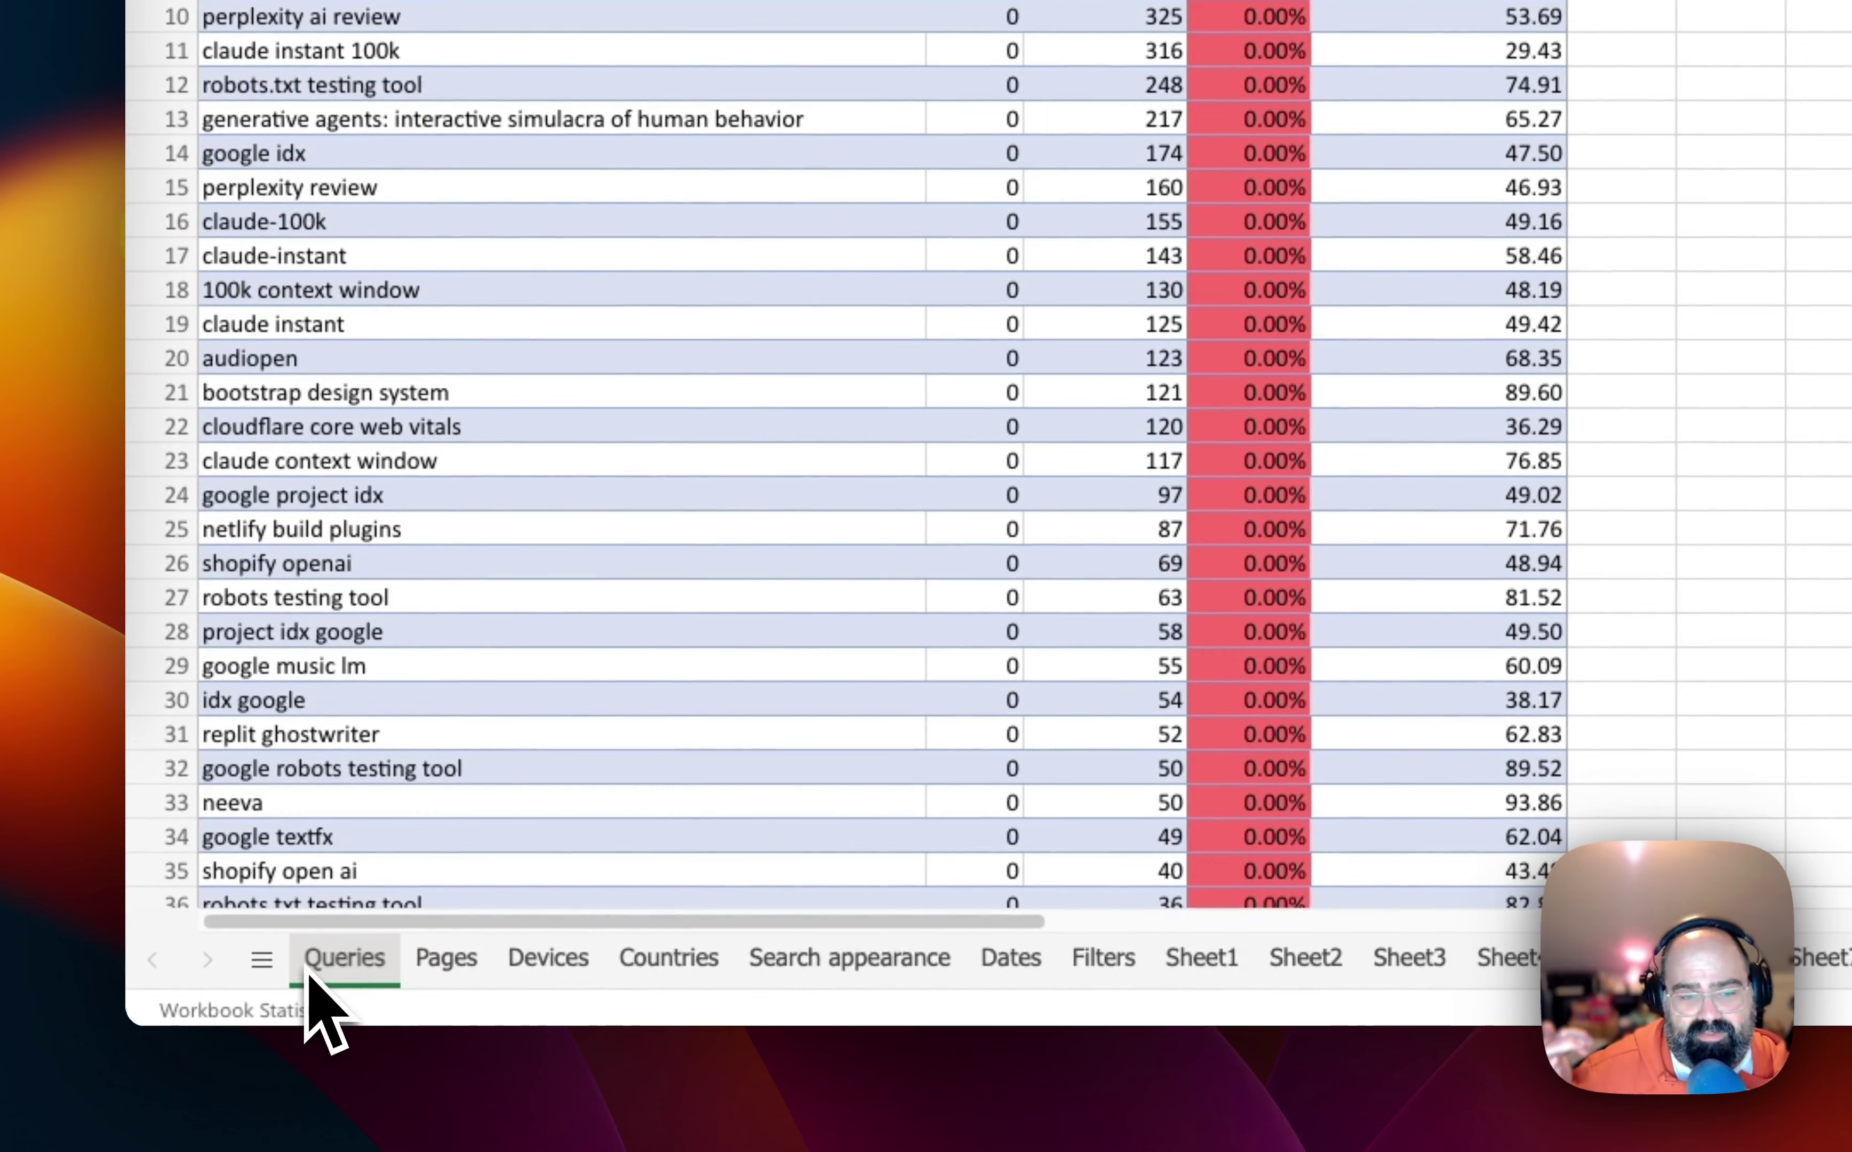
click(427, 962)
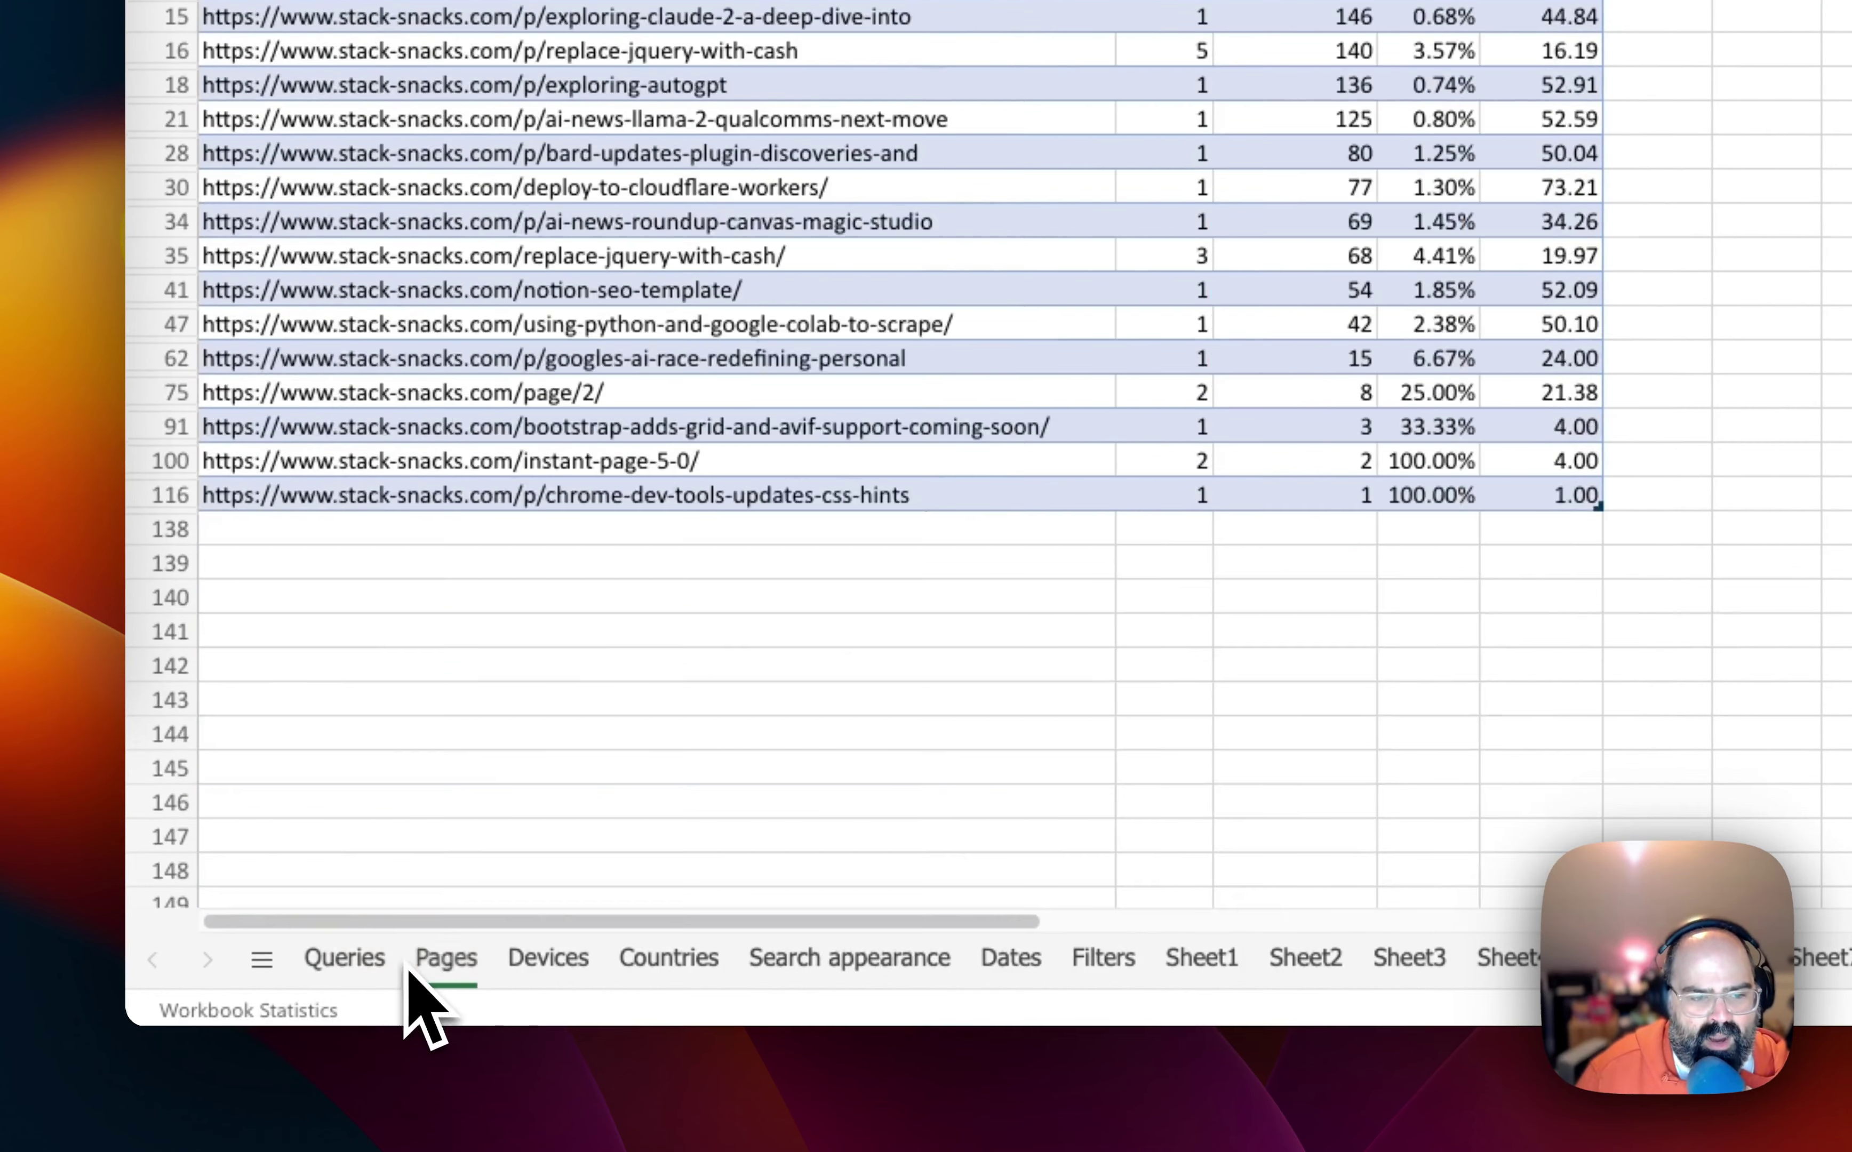
click(1432, 903)
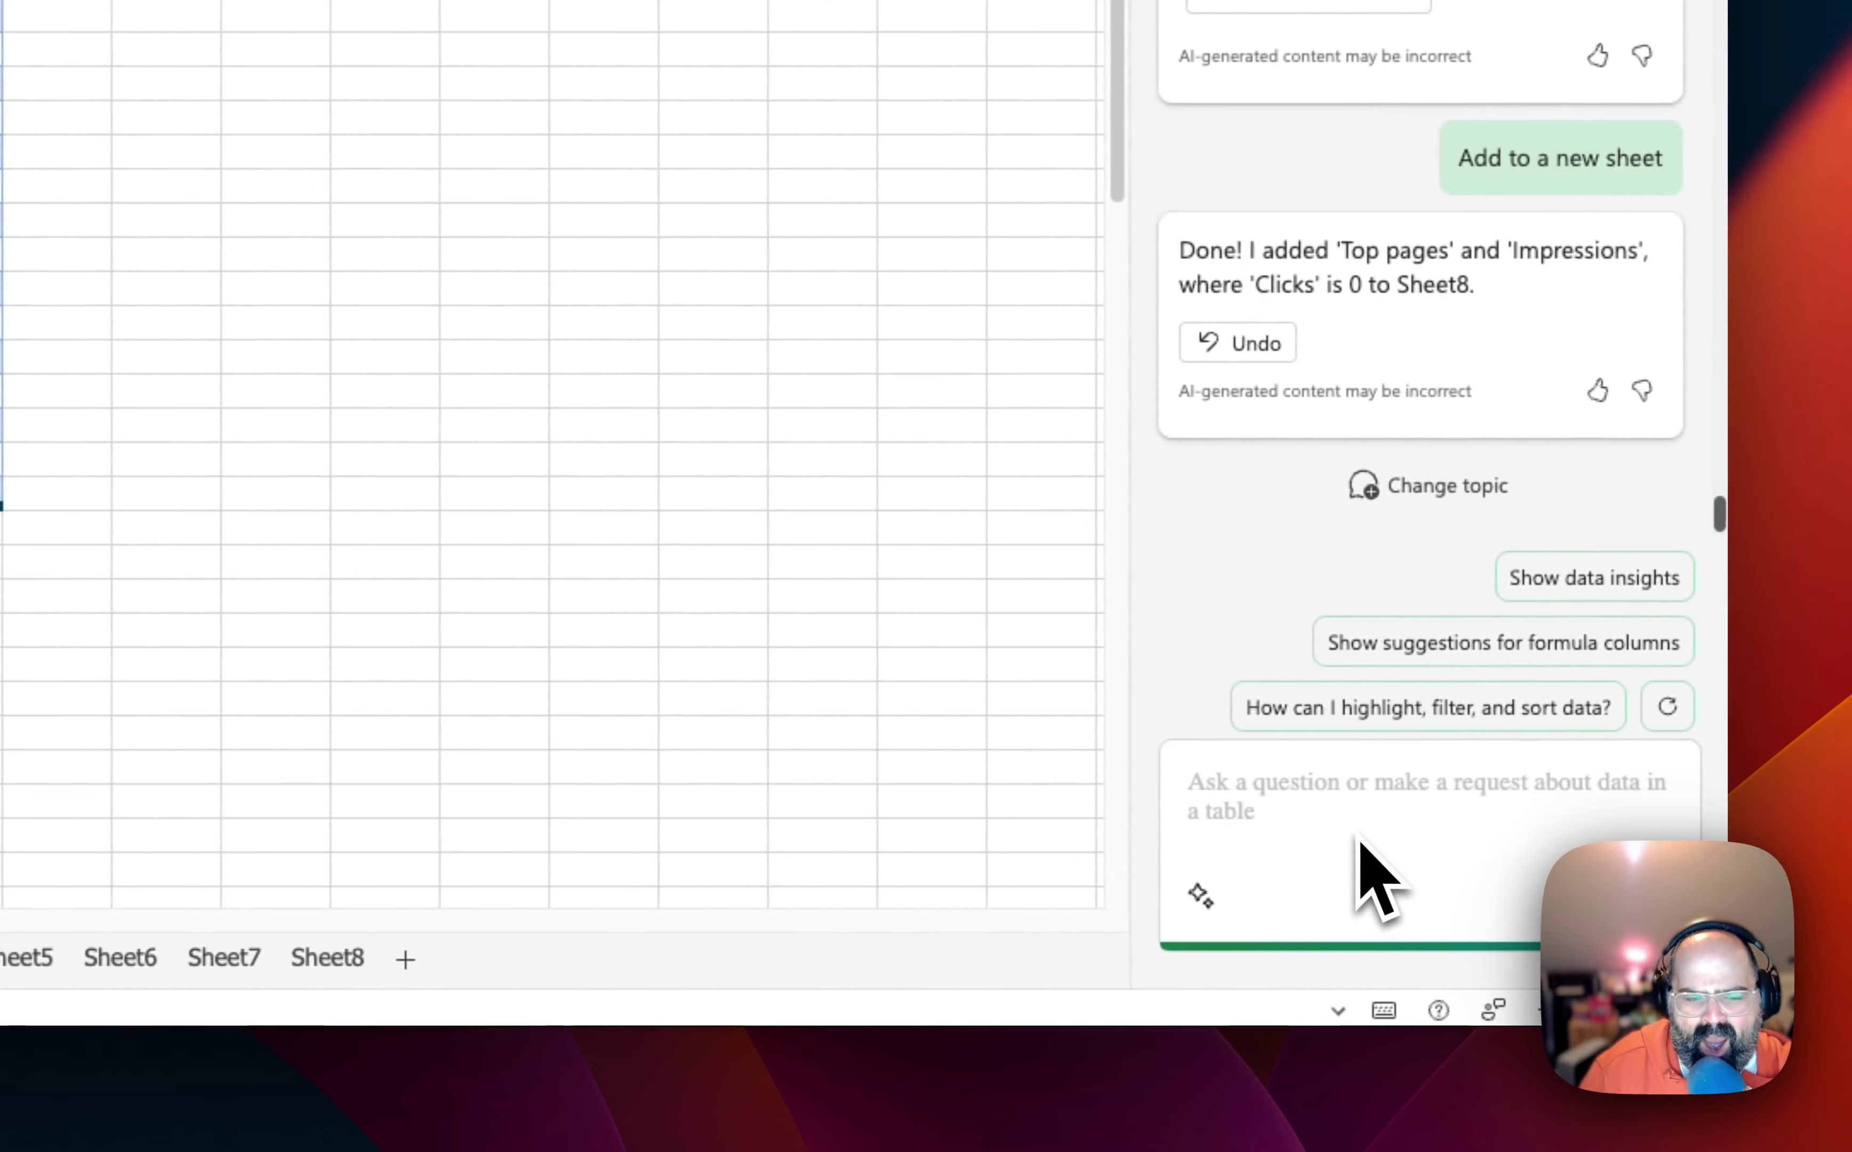
text(Can you)
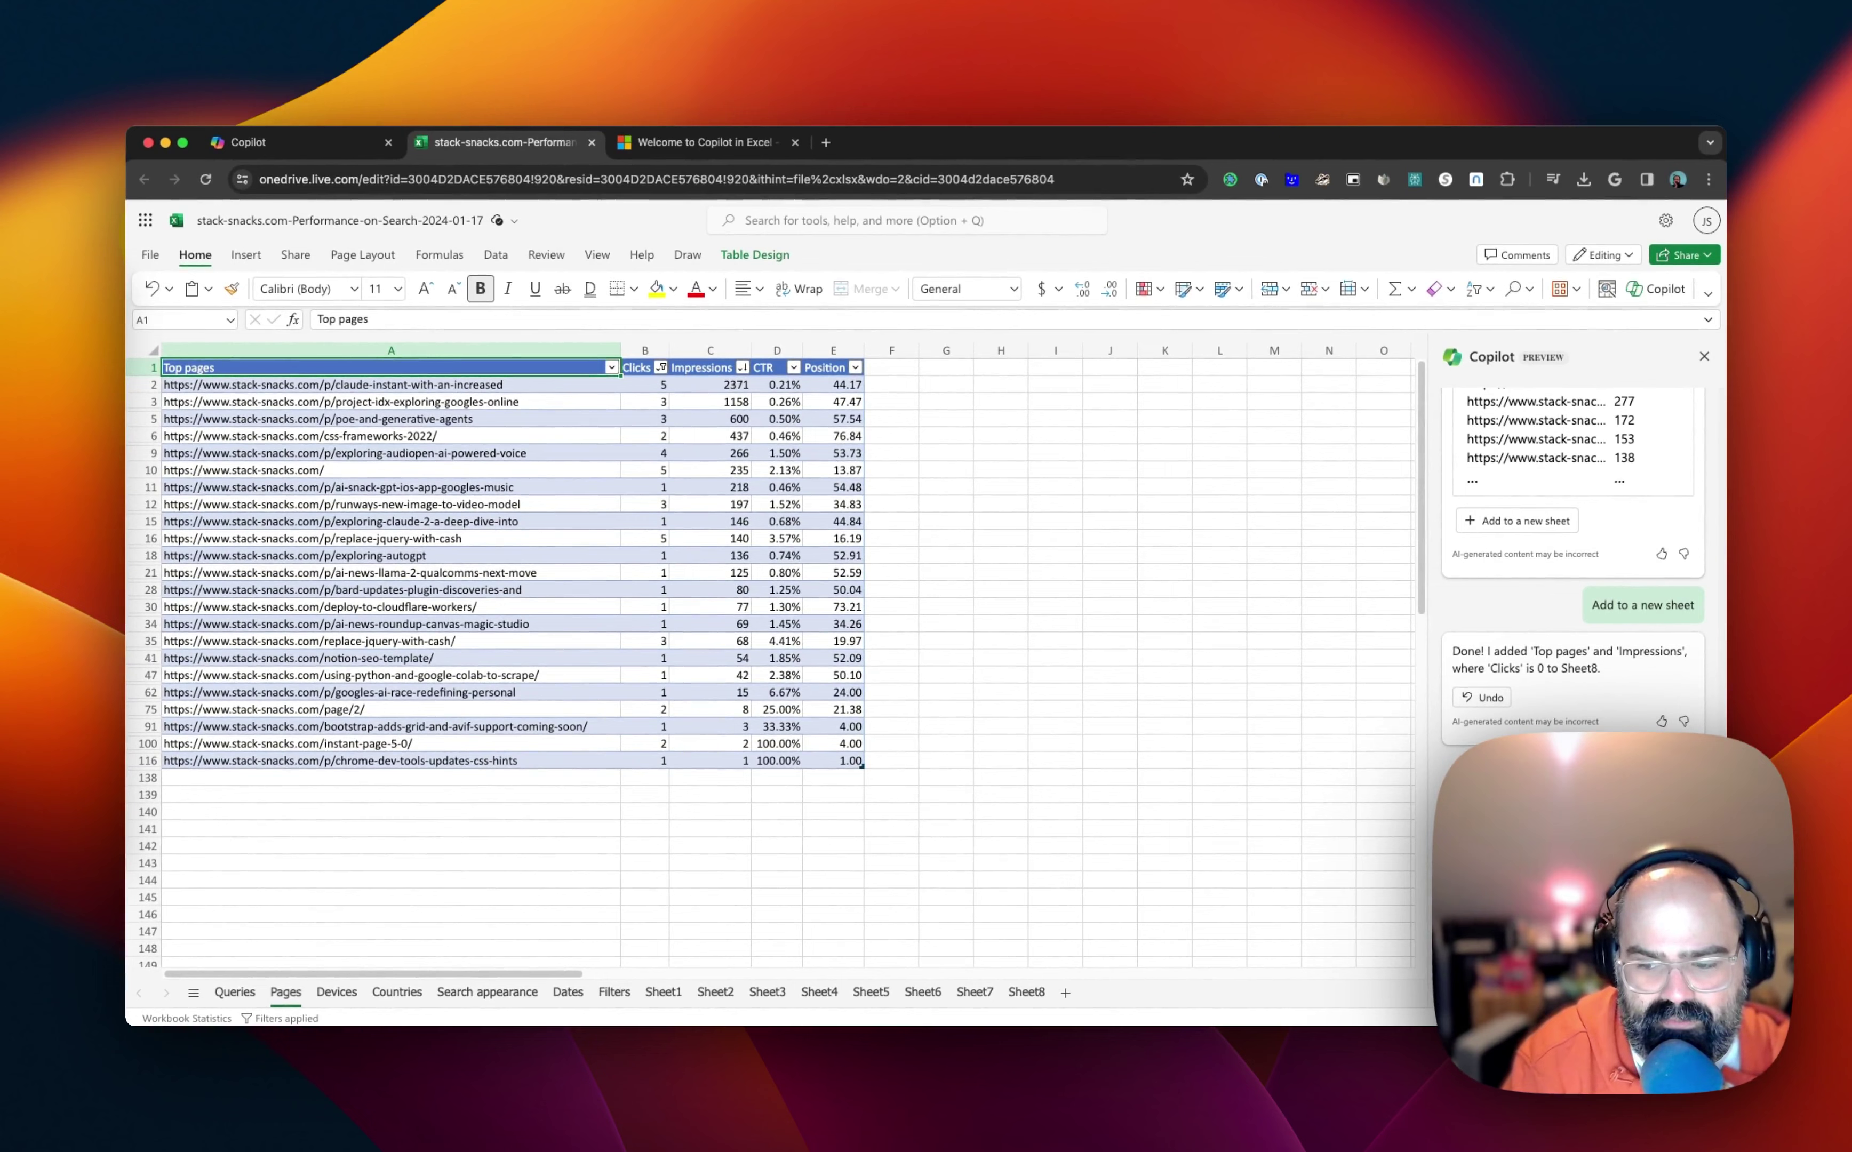
key(Return)
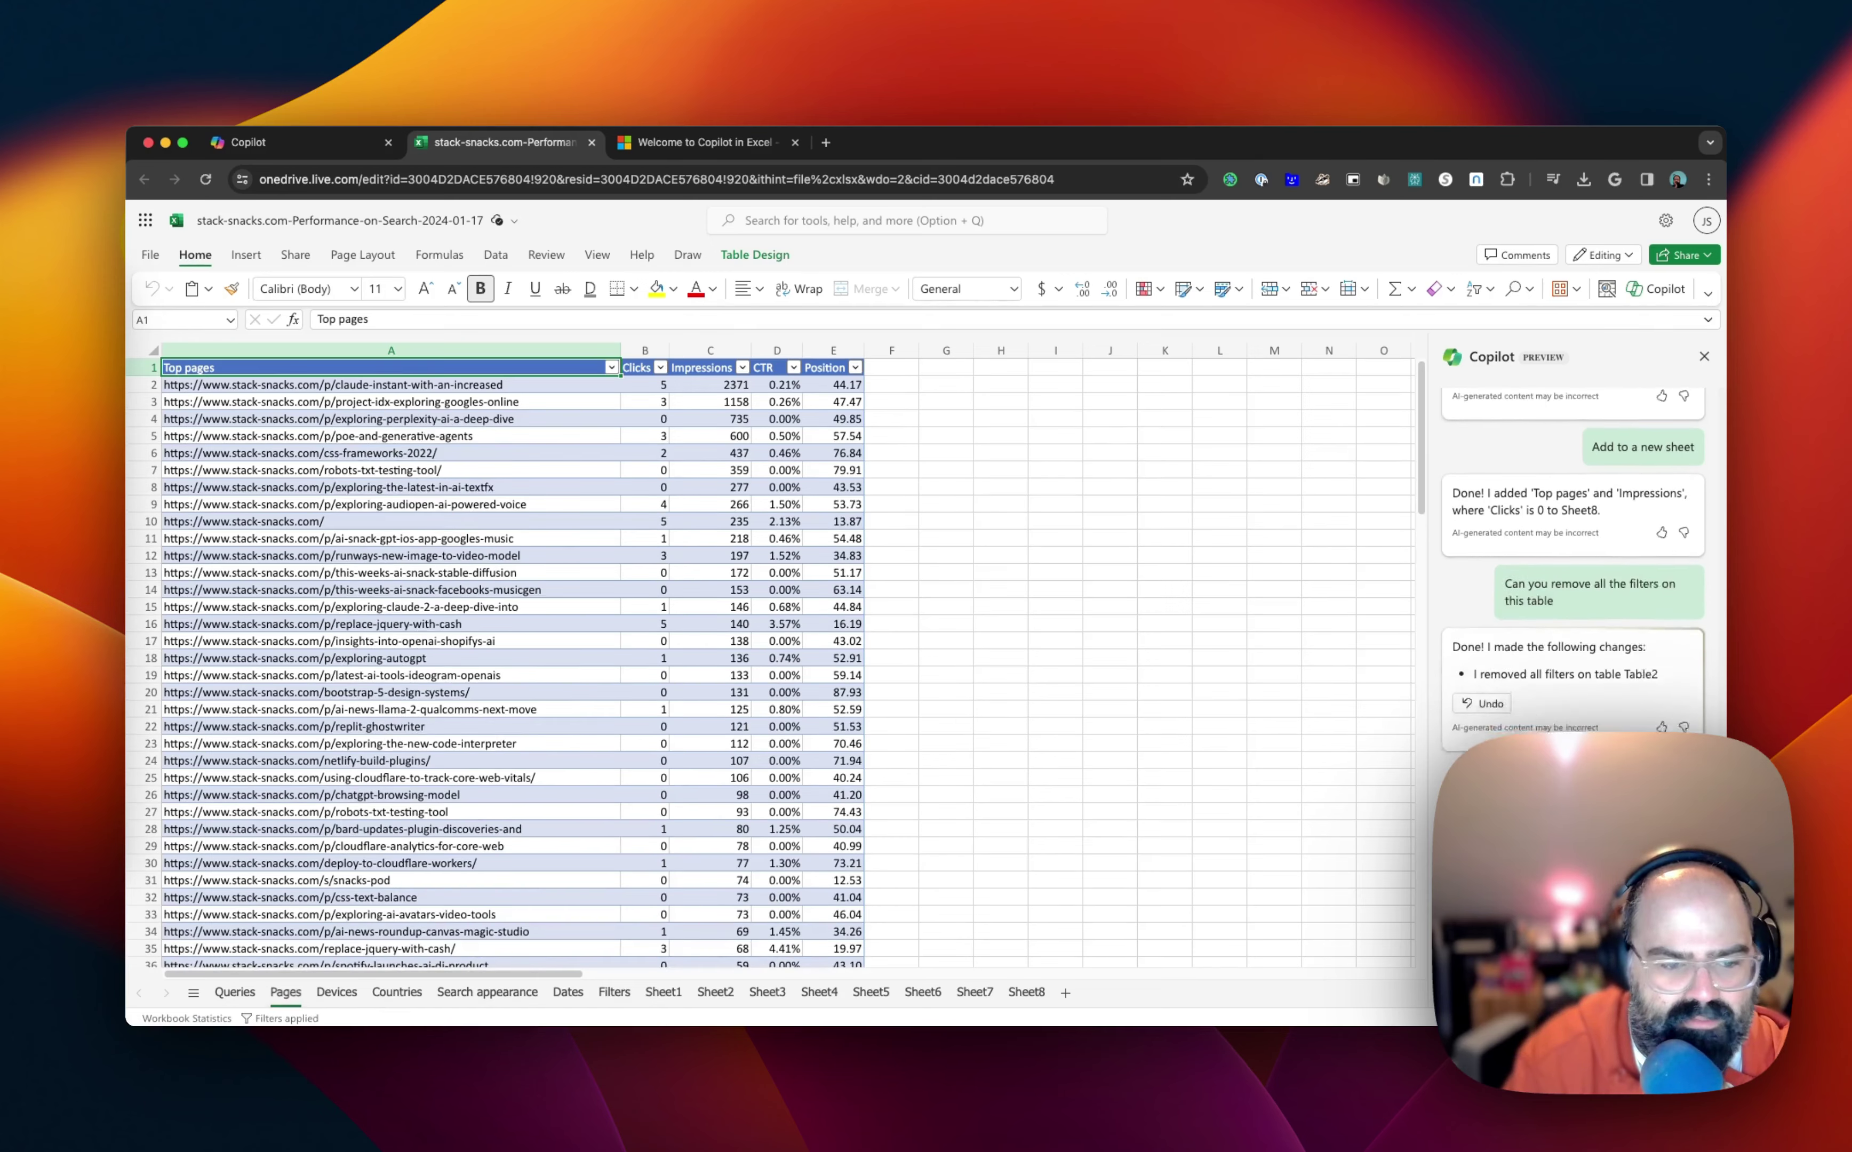
Check the full Pages table, and have Copilot sort Clicks from smallest to largest using its suggested prompt.
scroll(385, 735, down, 15)
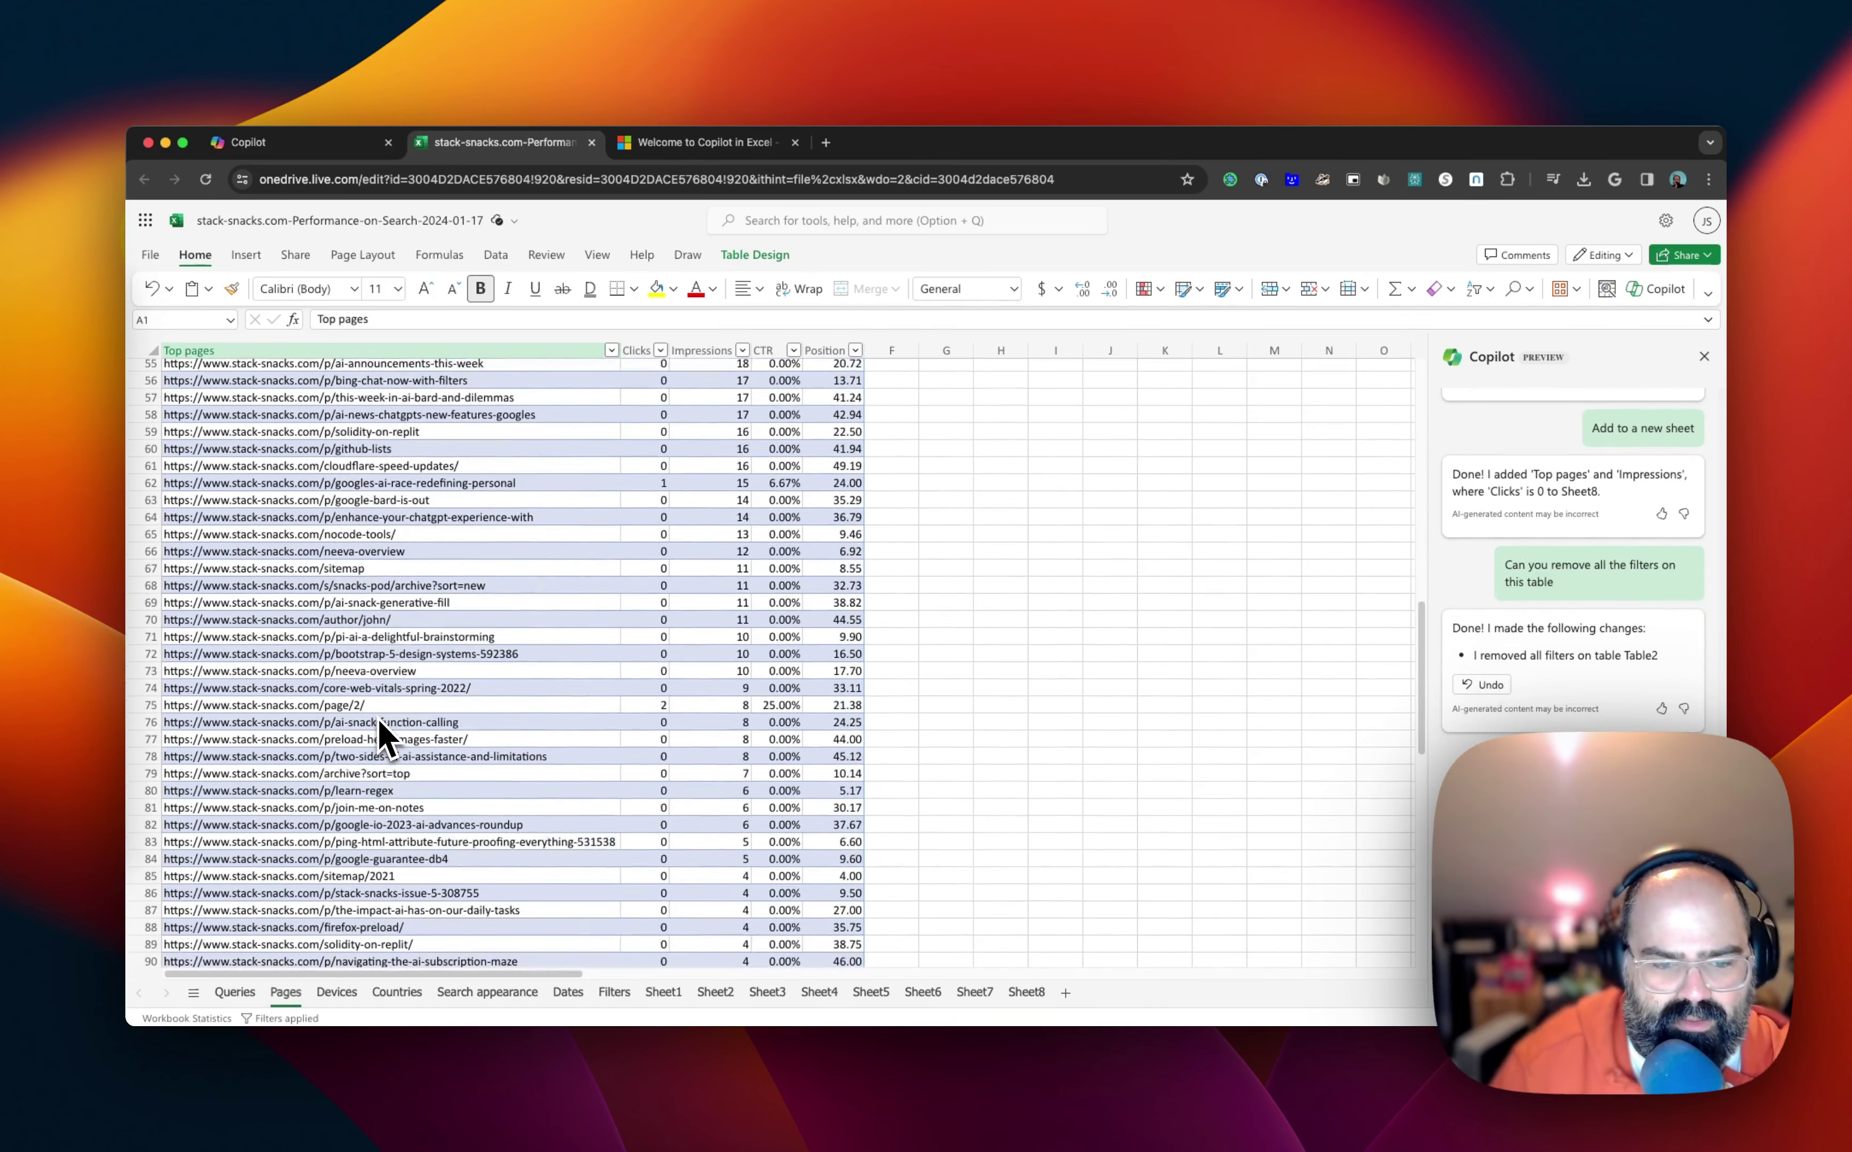
scroll(384, 736, down, 10)
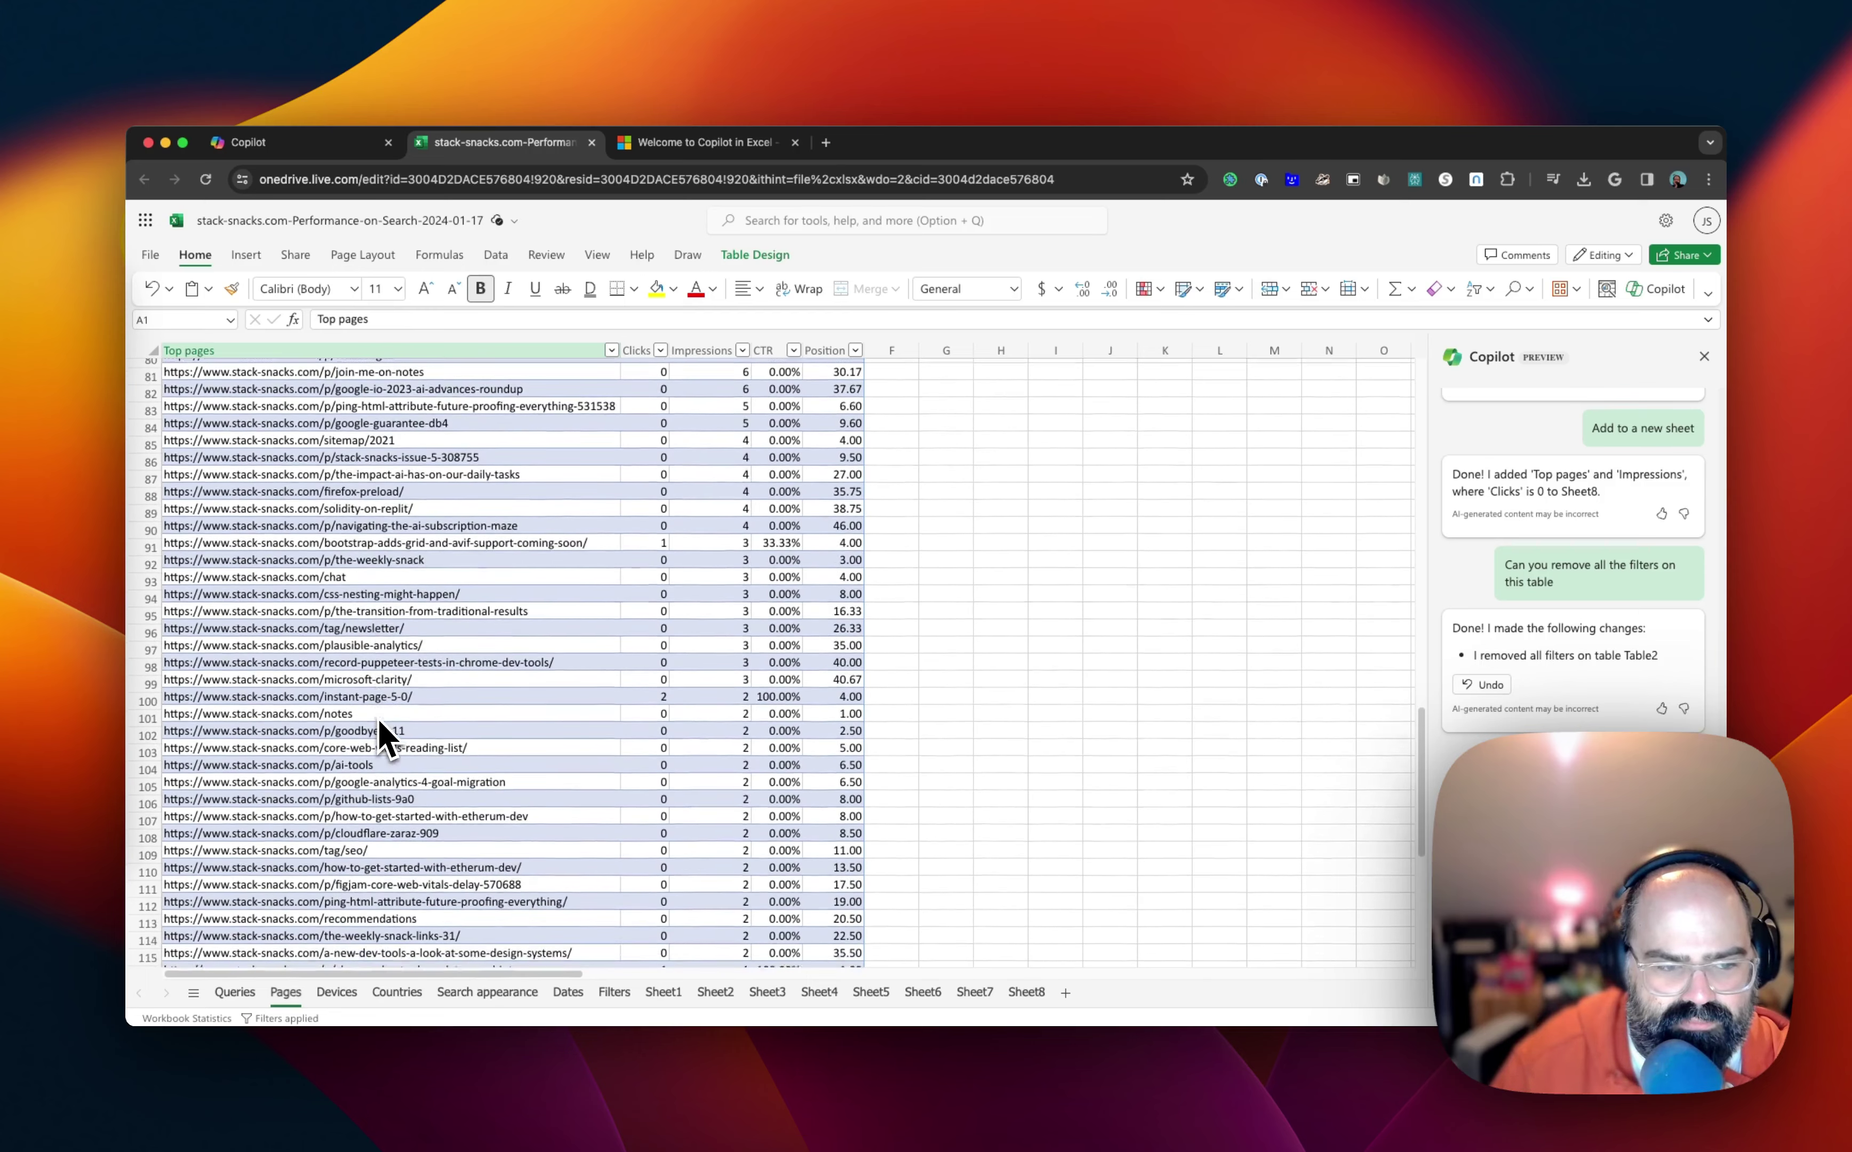
scroll(385, 735, down, 6)
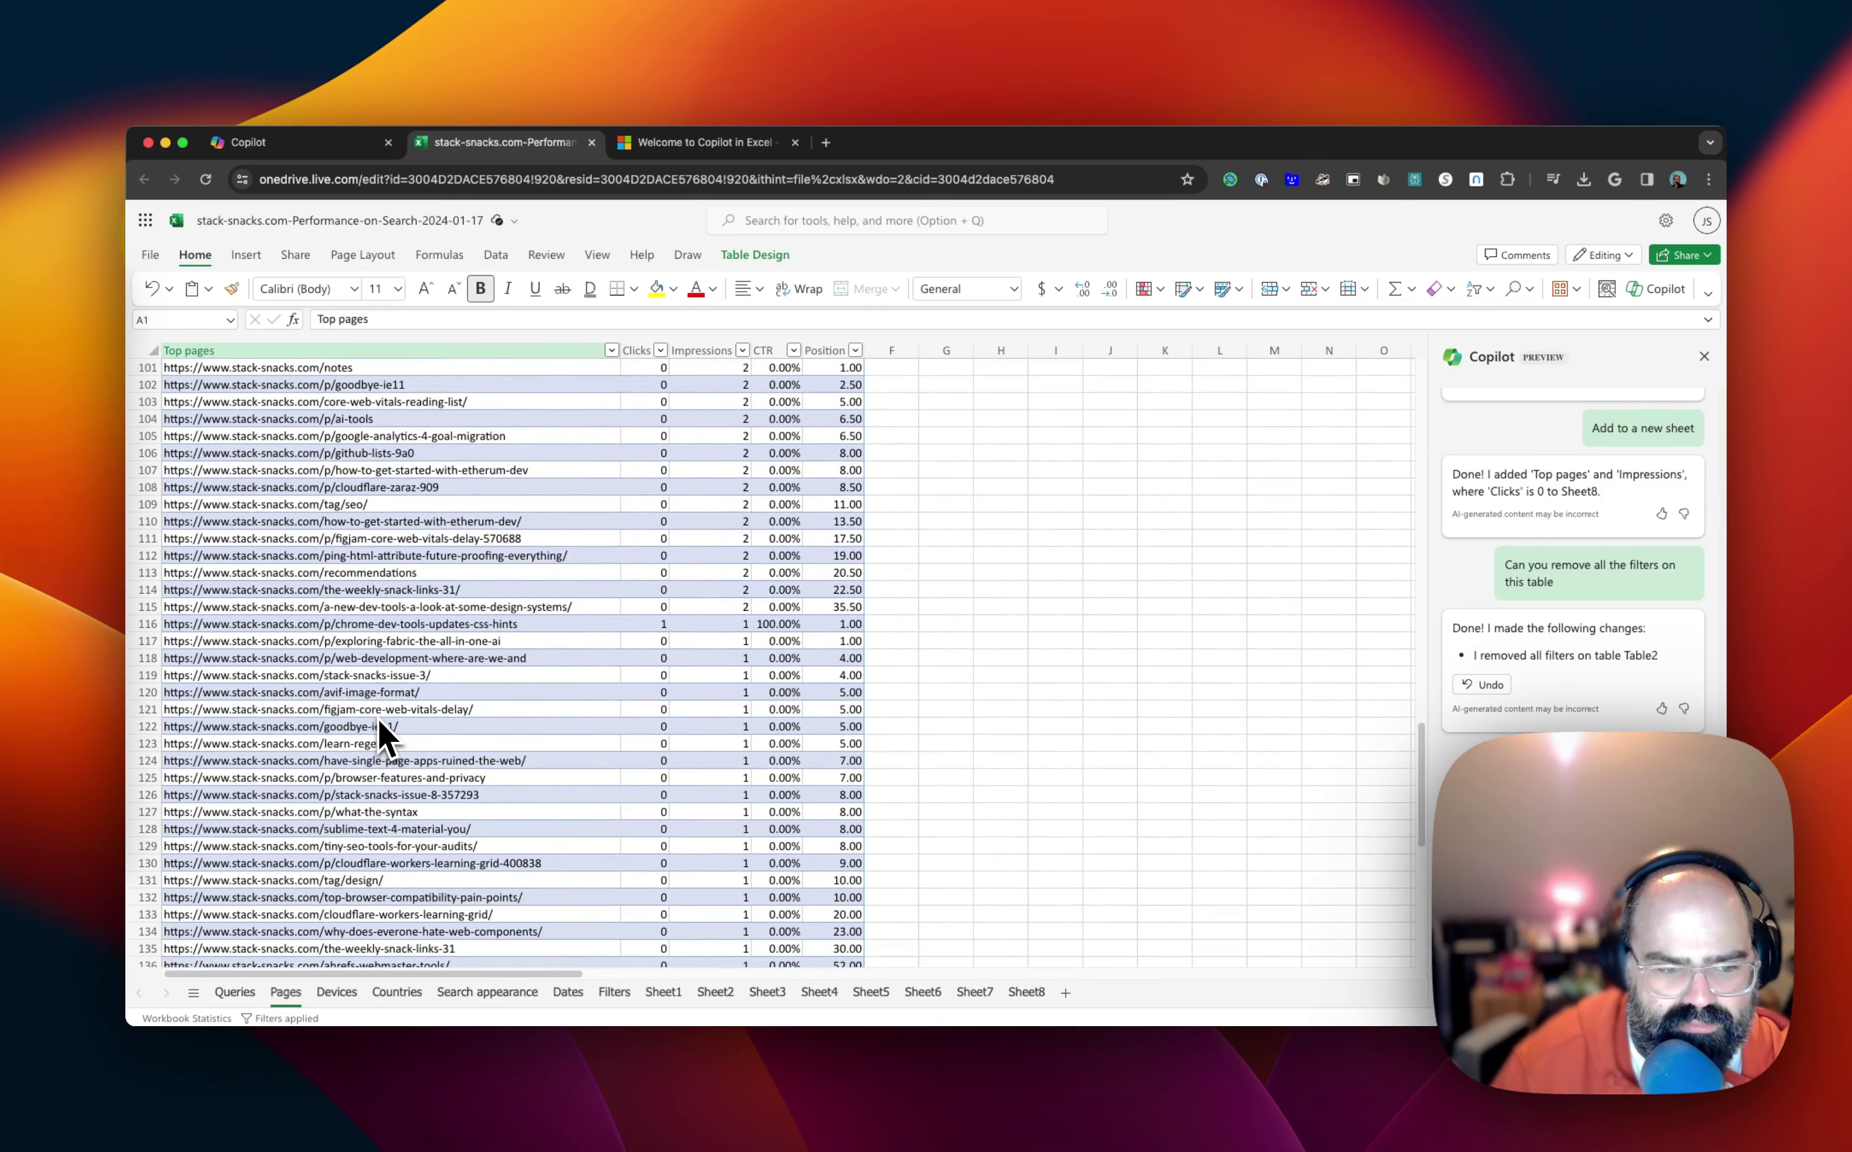
scroll(379, 723, down, 12)
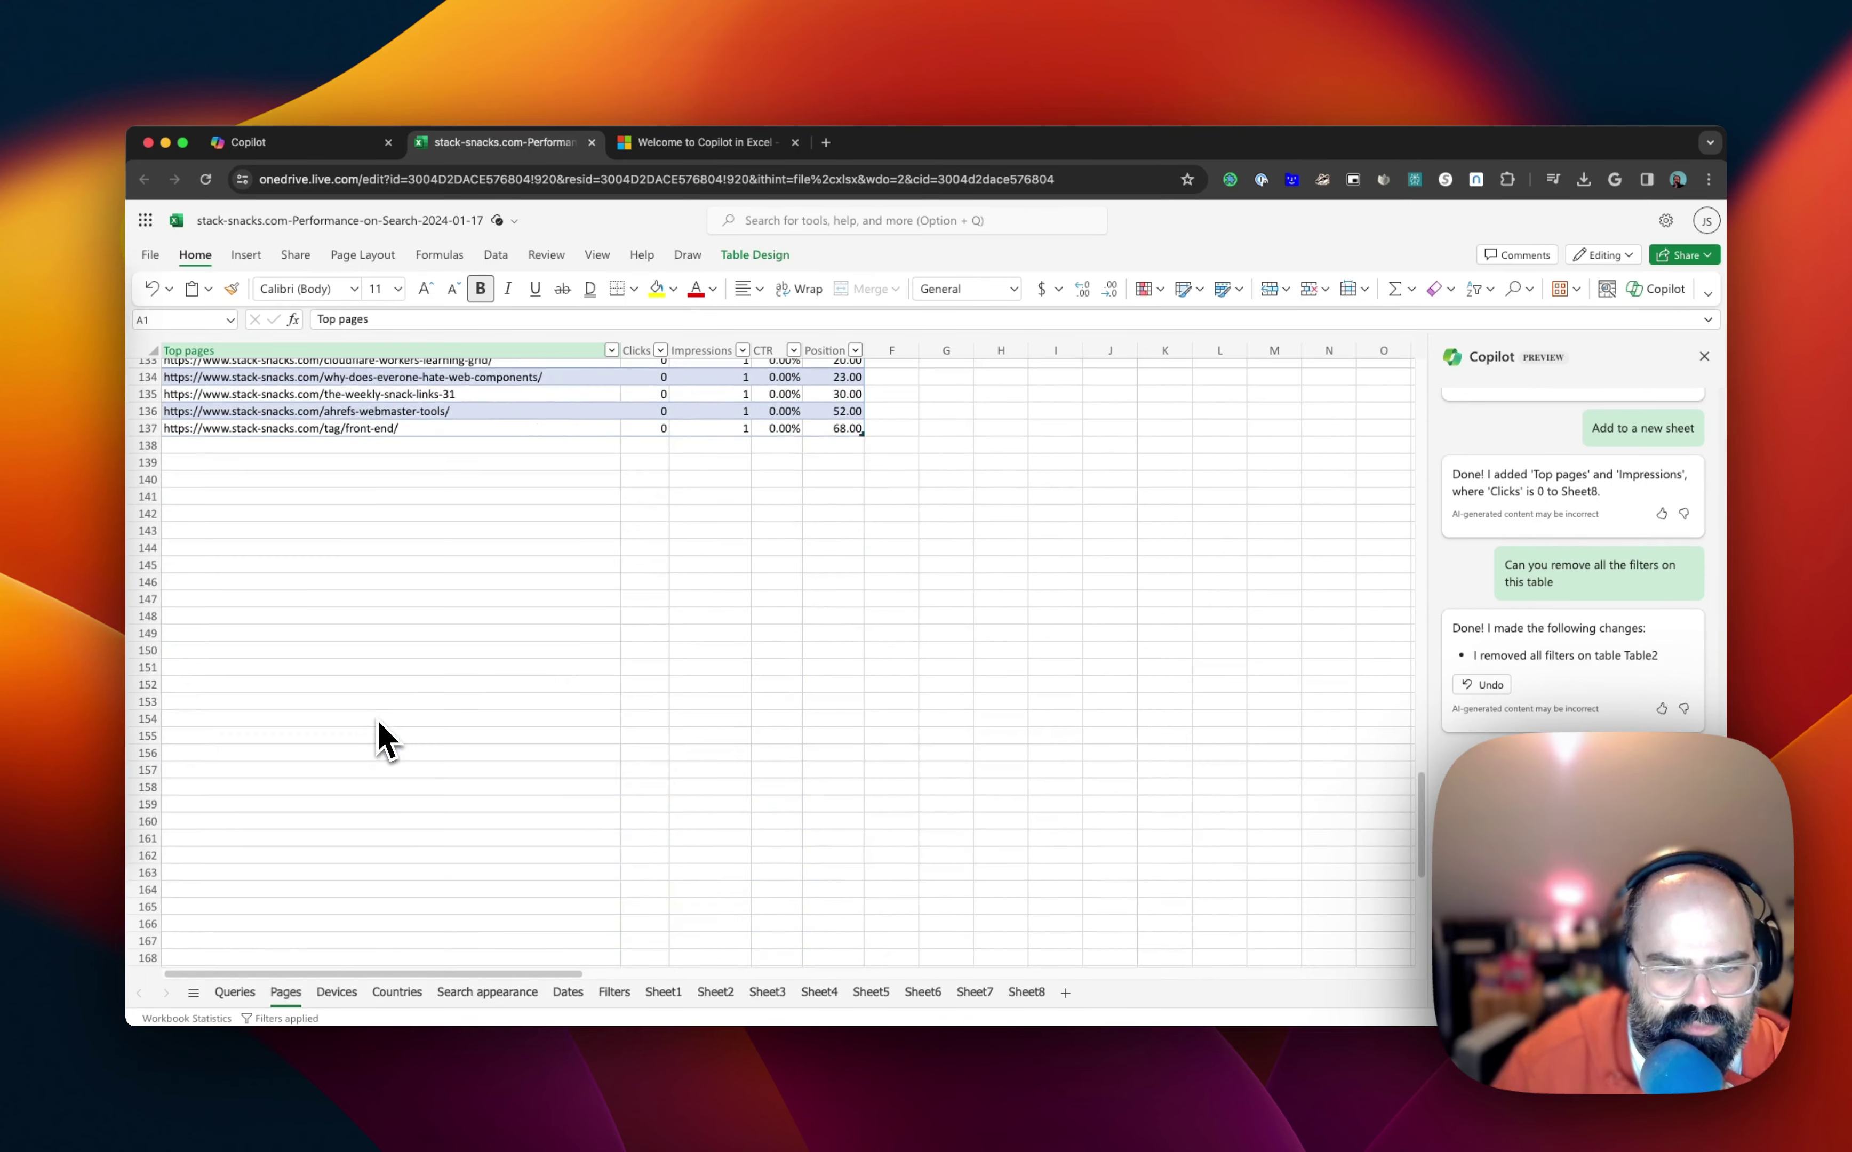
scroll(384, 738, up, 20)
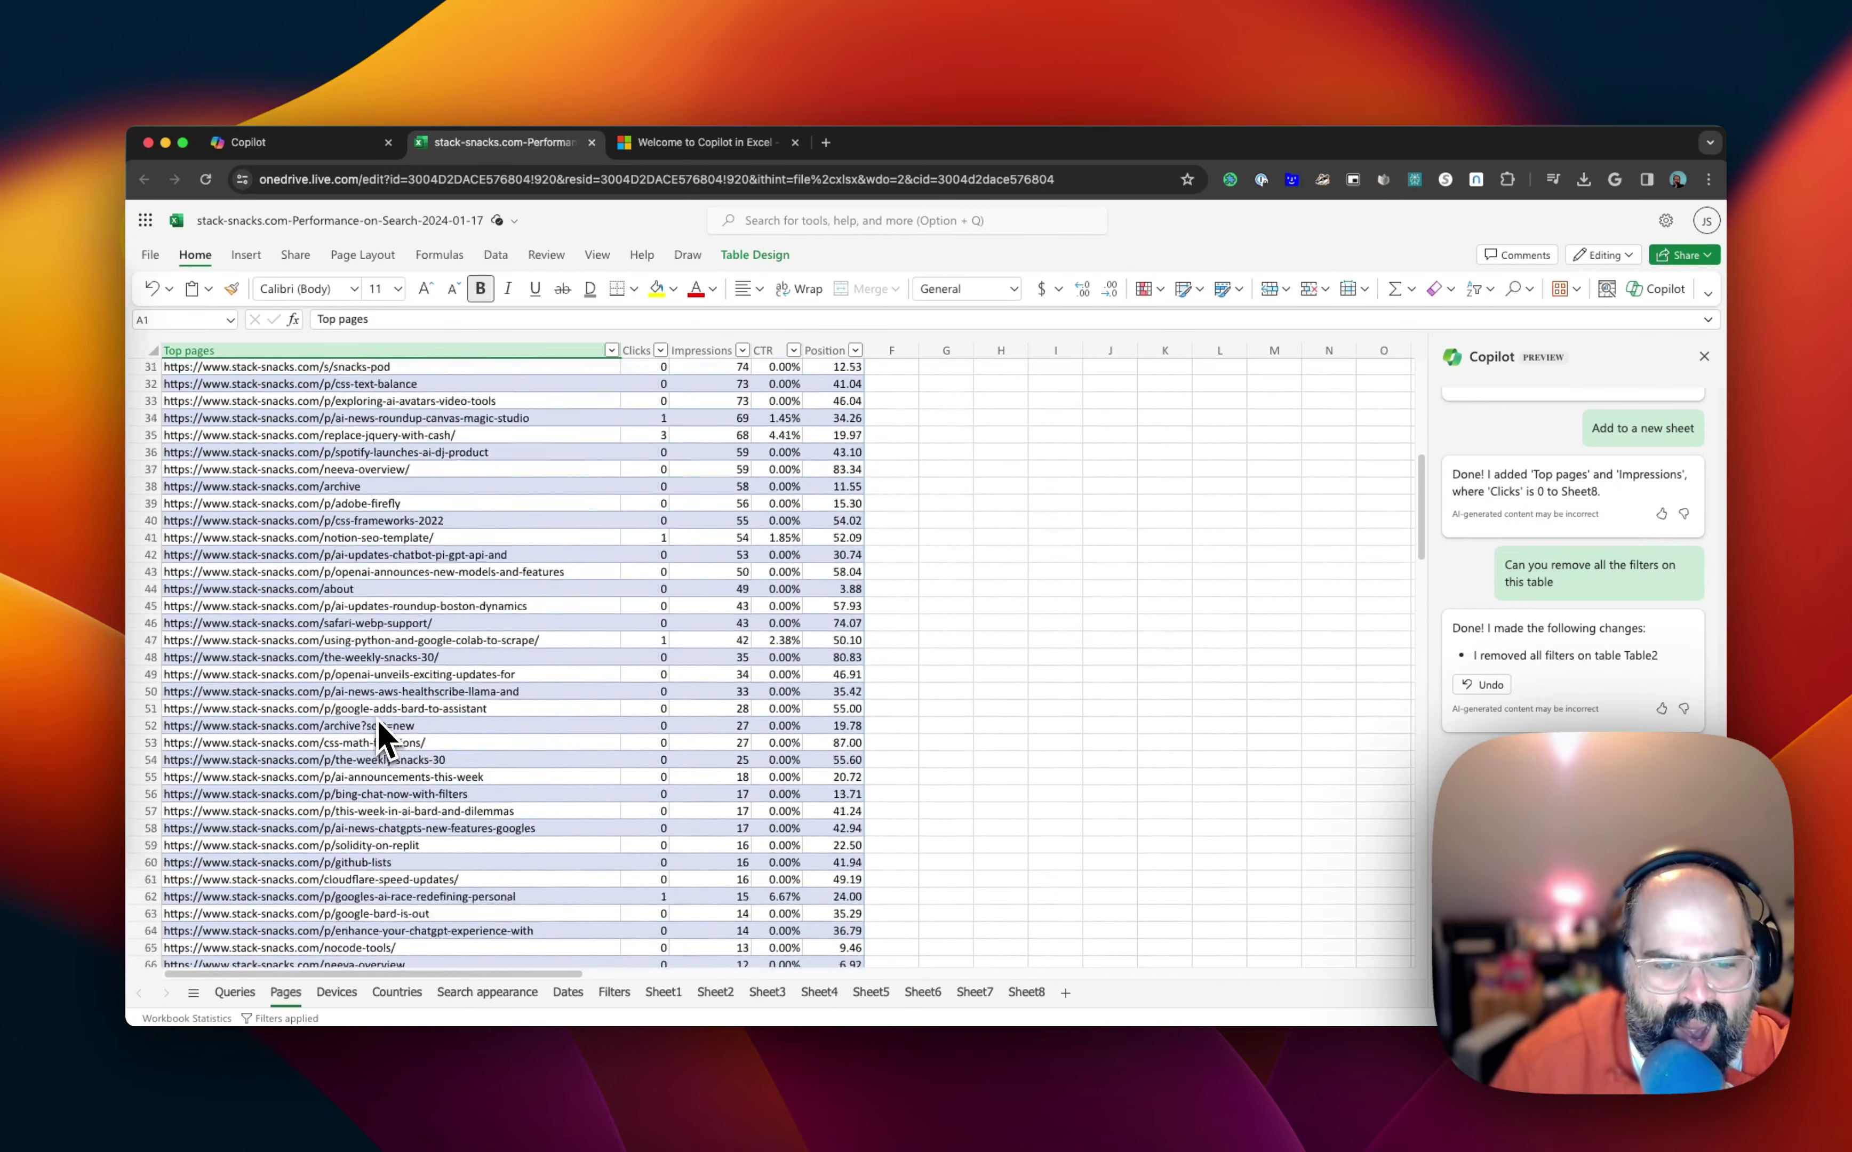
scroll(385, 738, up, 5)
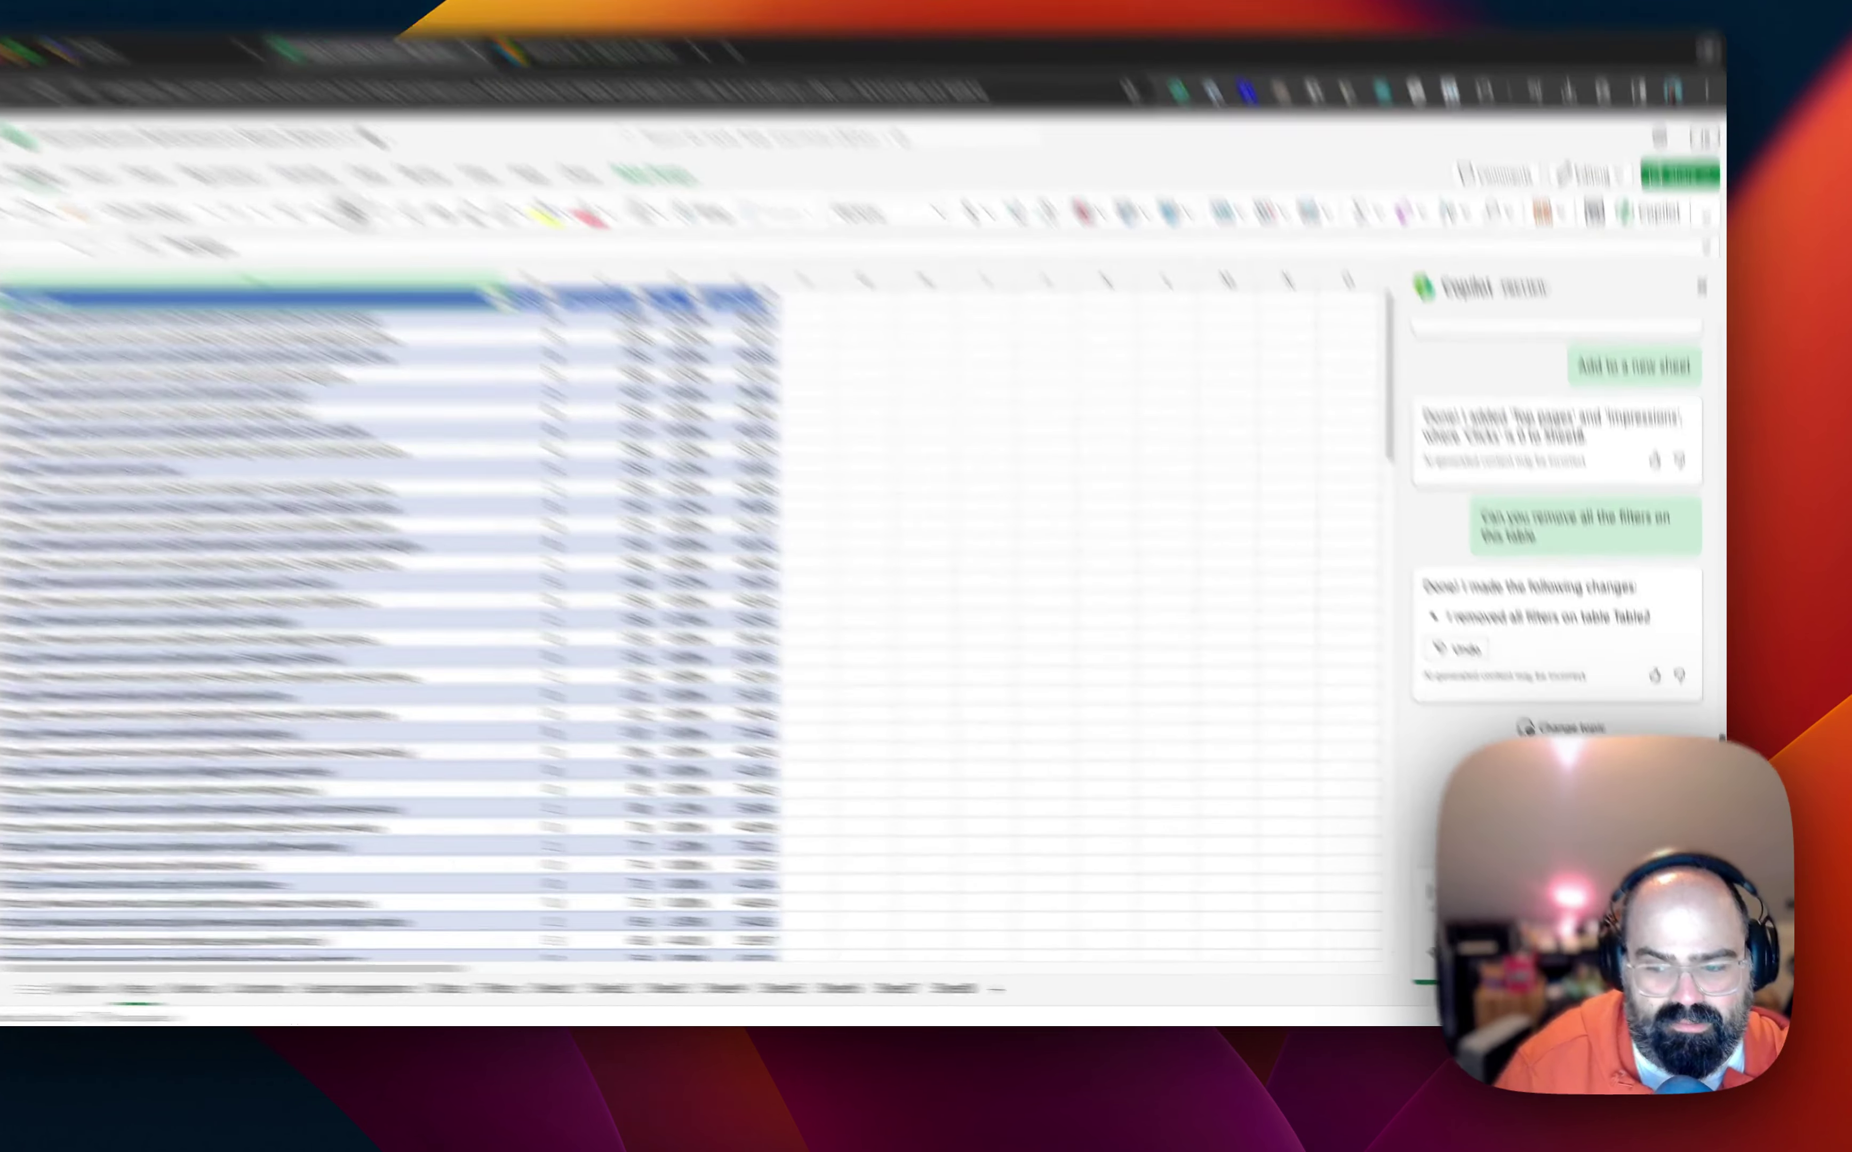
click(1542, 838)
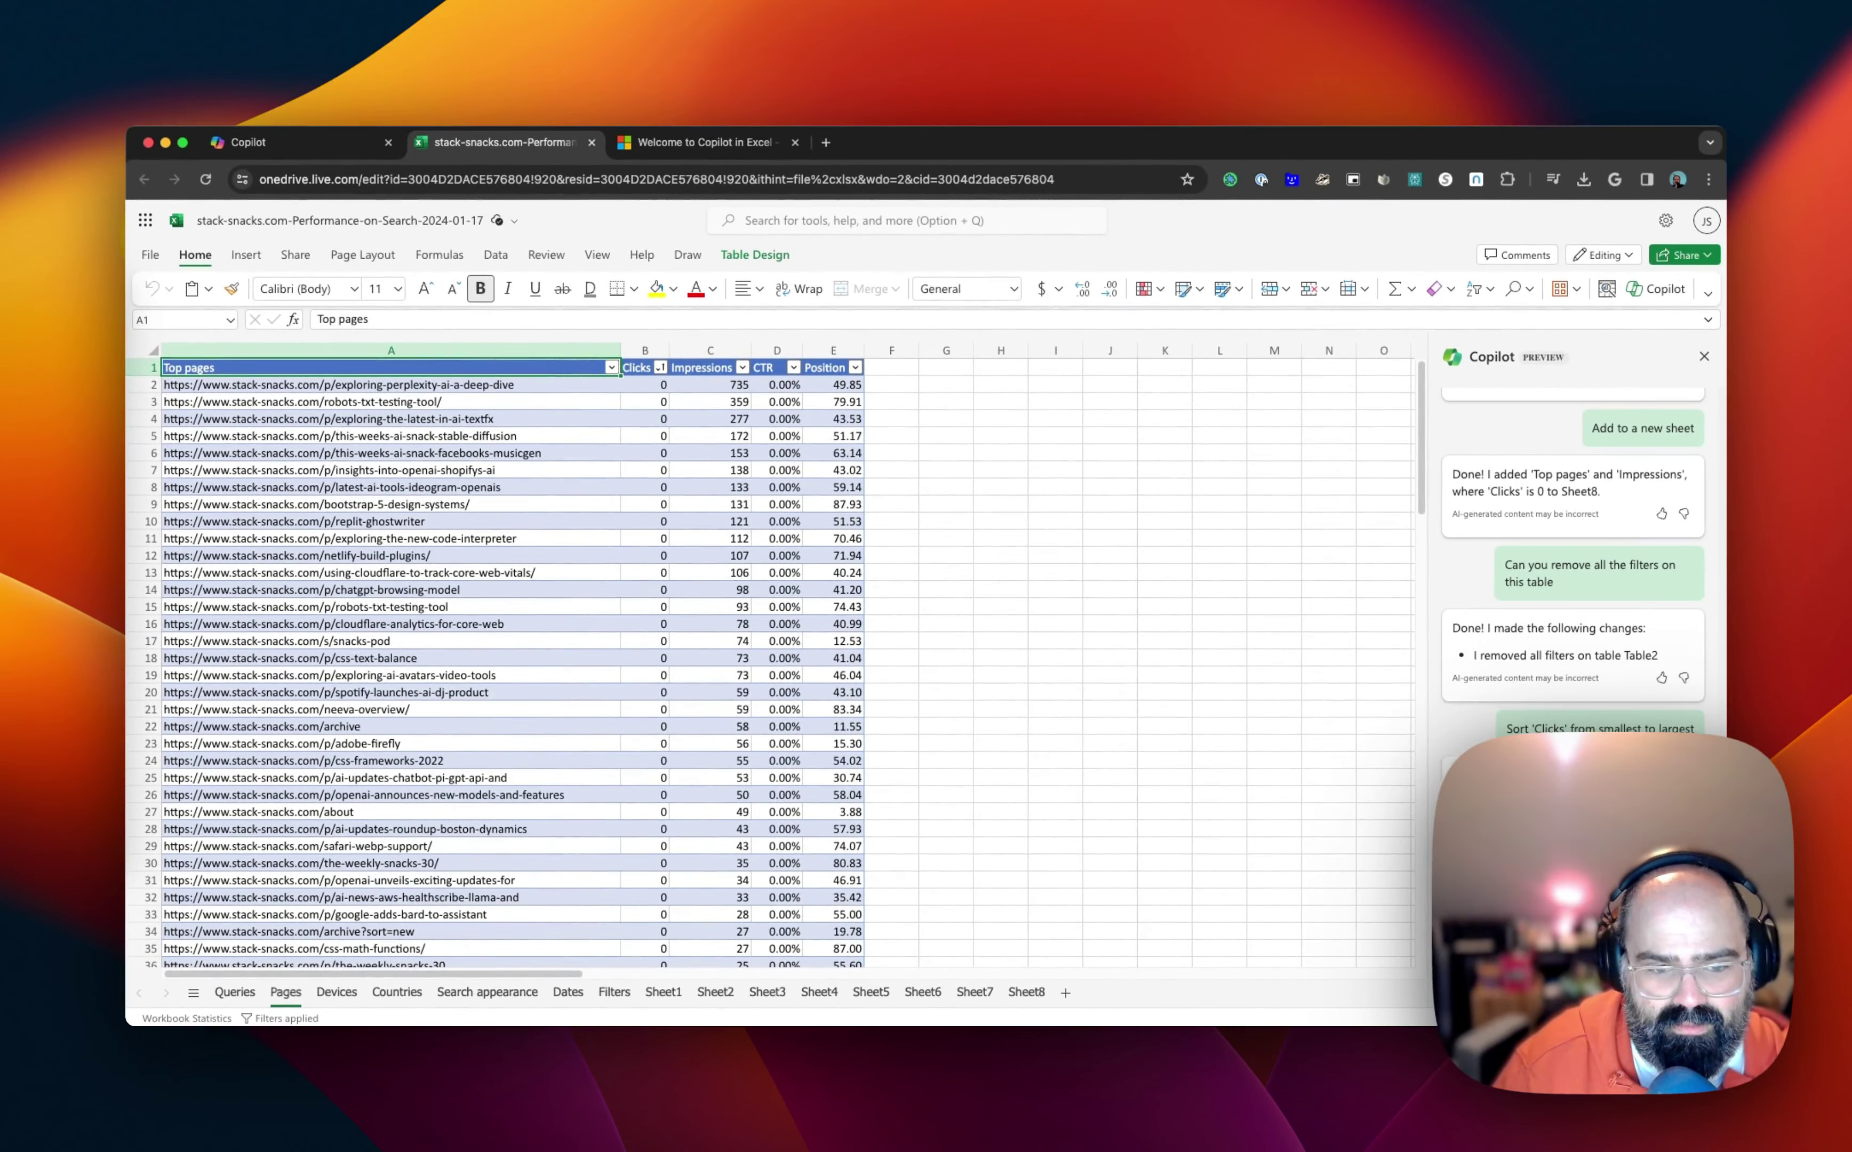
scroll(609, 813, down, 20)
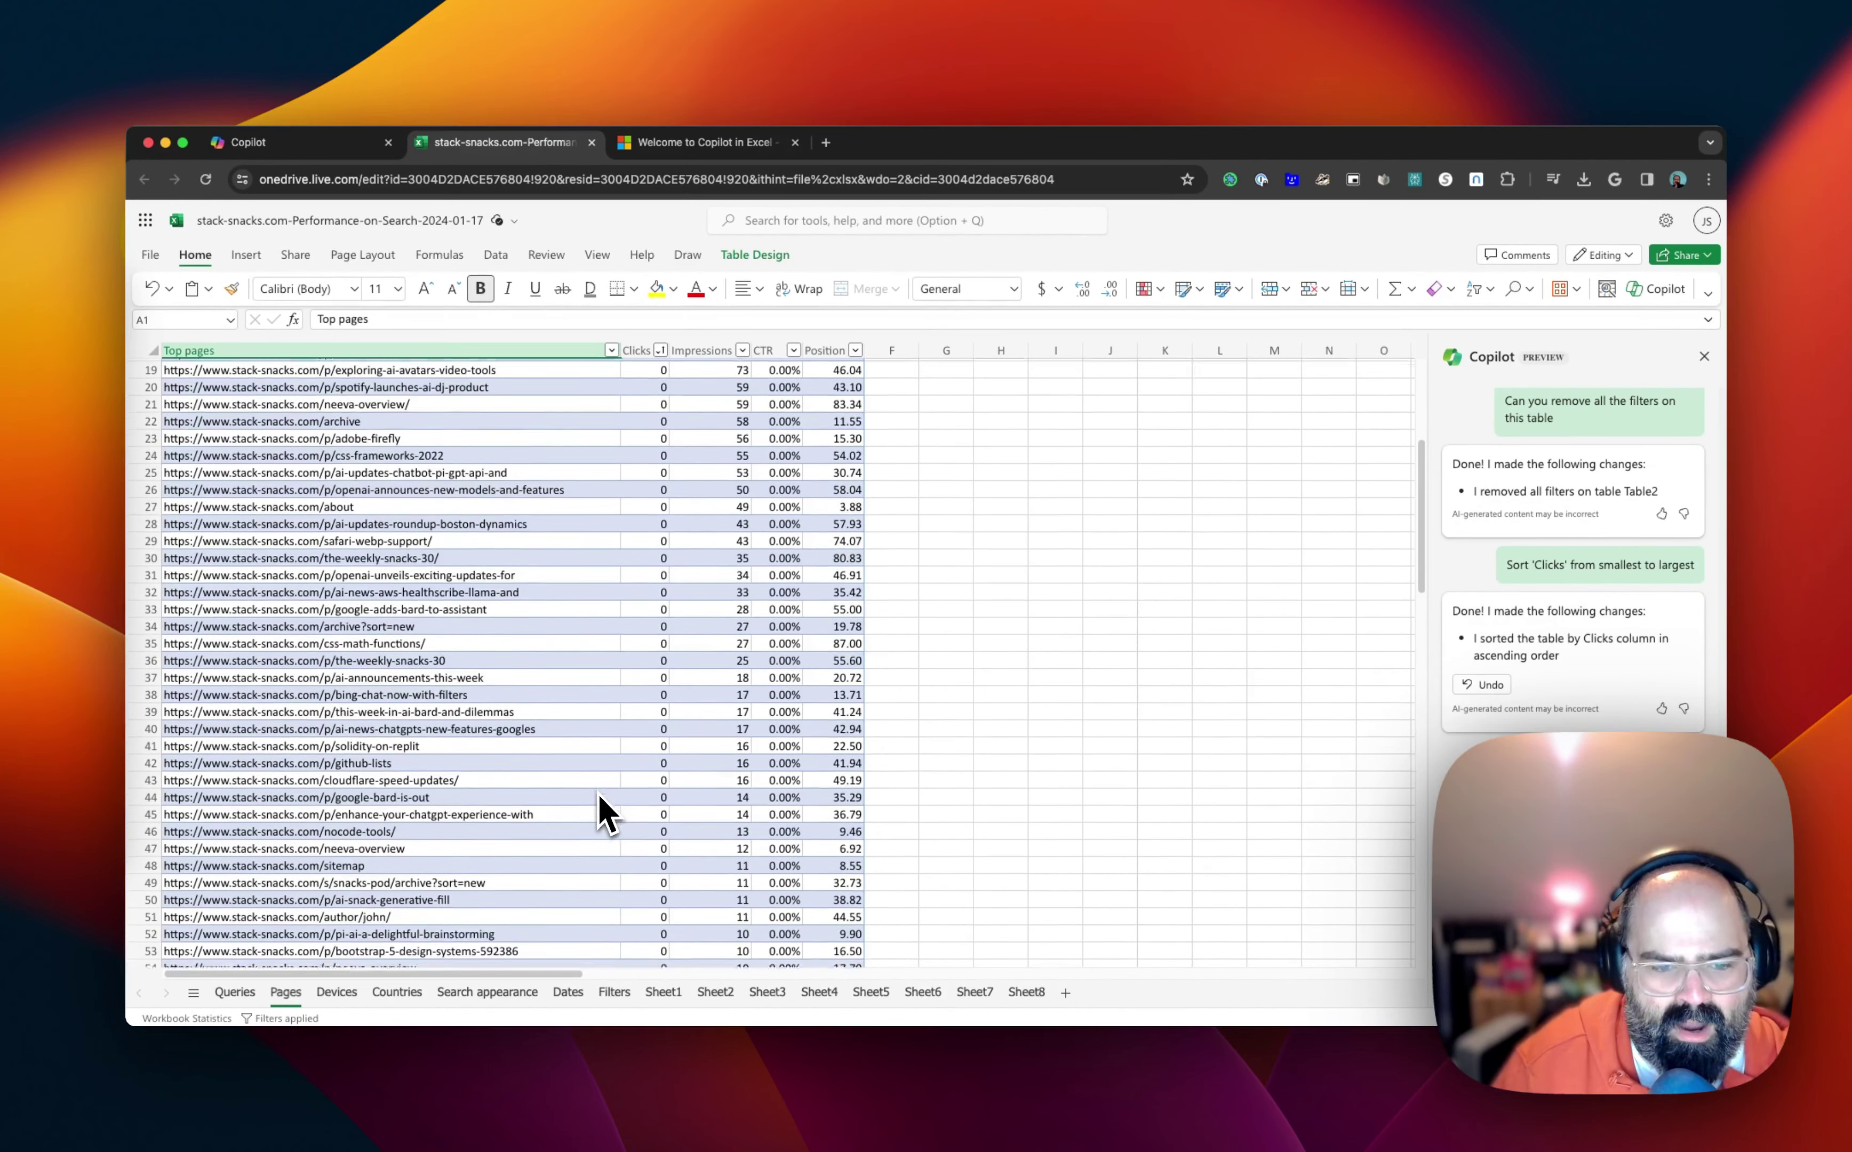
Have Copilot build a 'Top pages' PivotTable from the Pages table, add it to a new sheet, and return to the Pages sheet.
scroll(600, 796, up, 20)
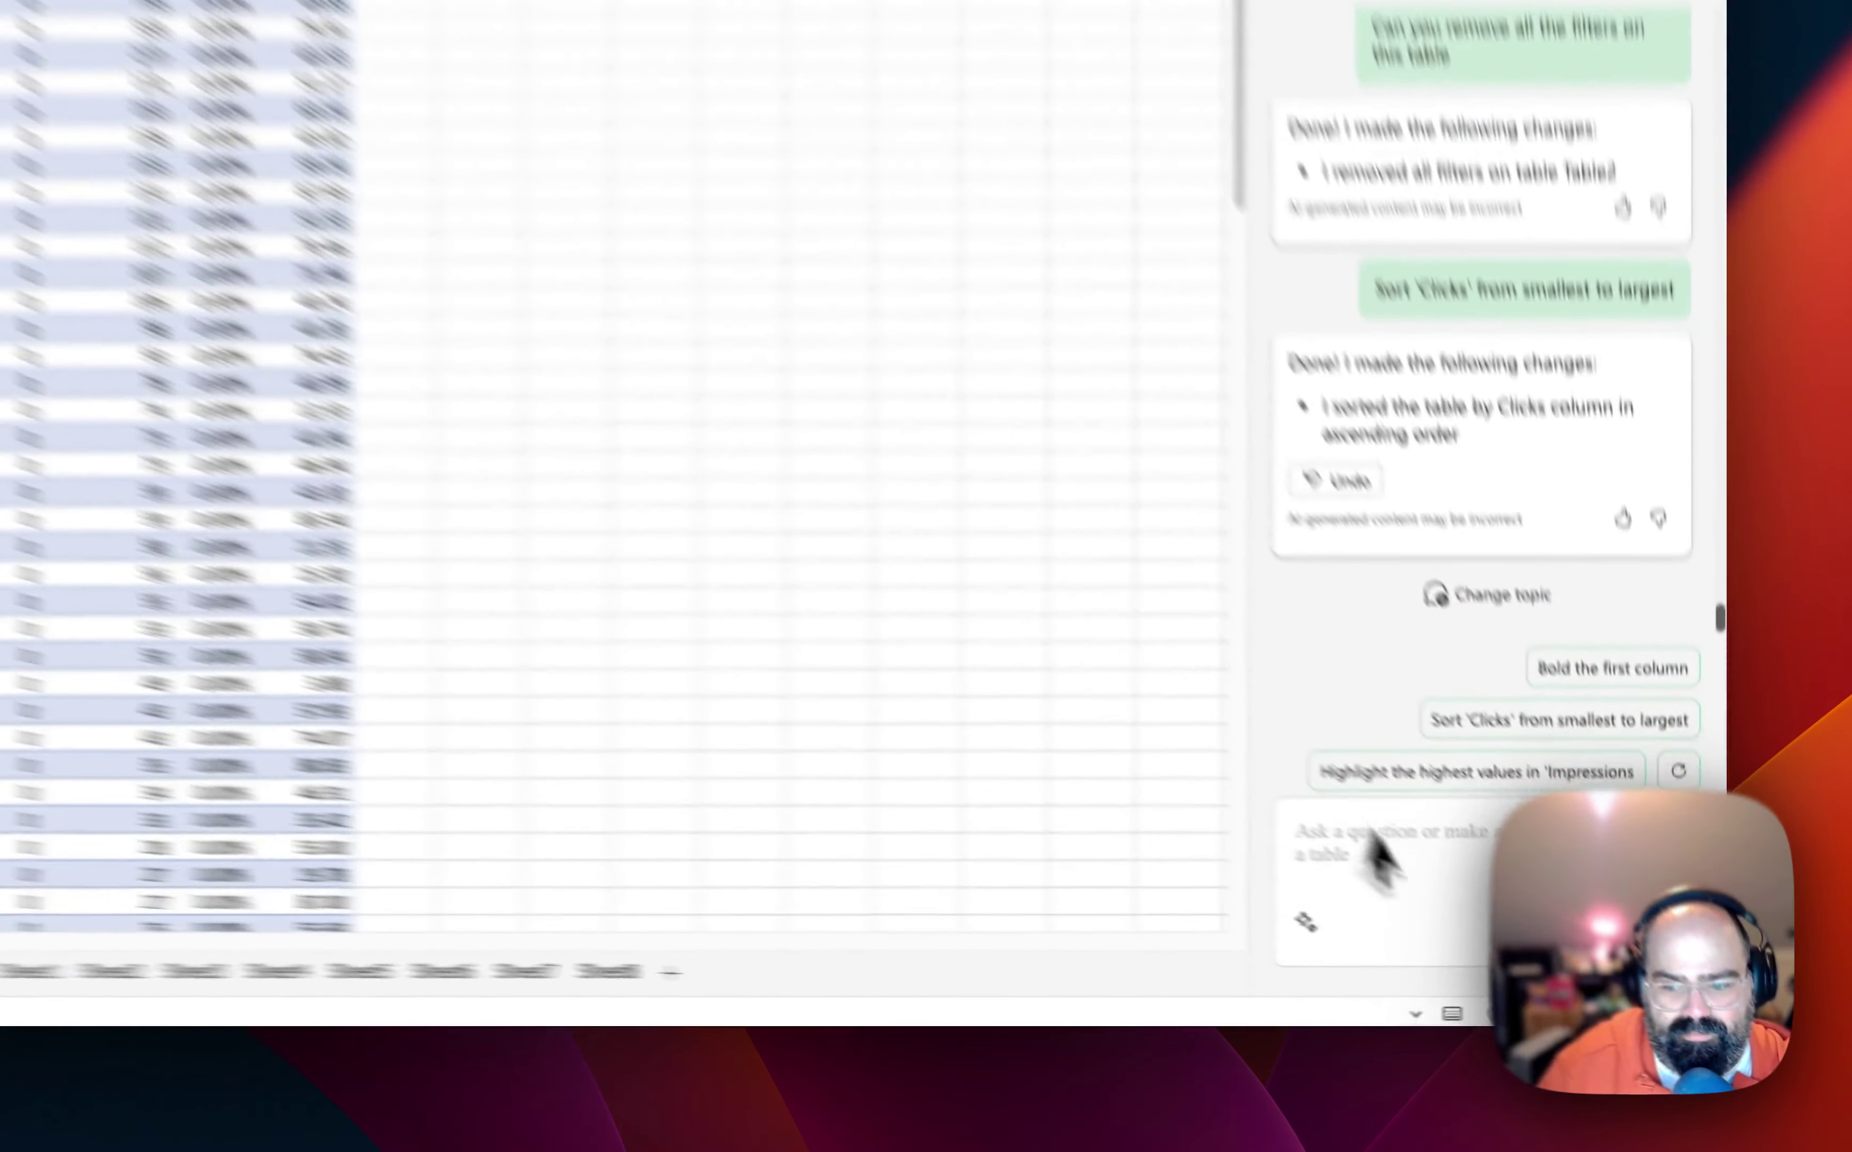
click(1553, 945)
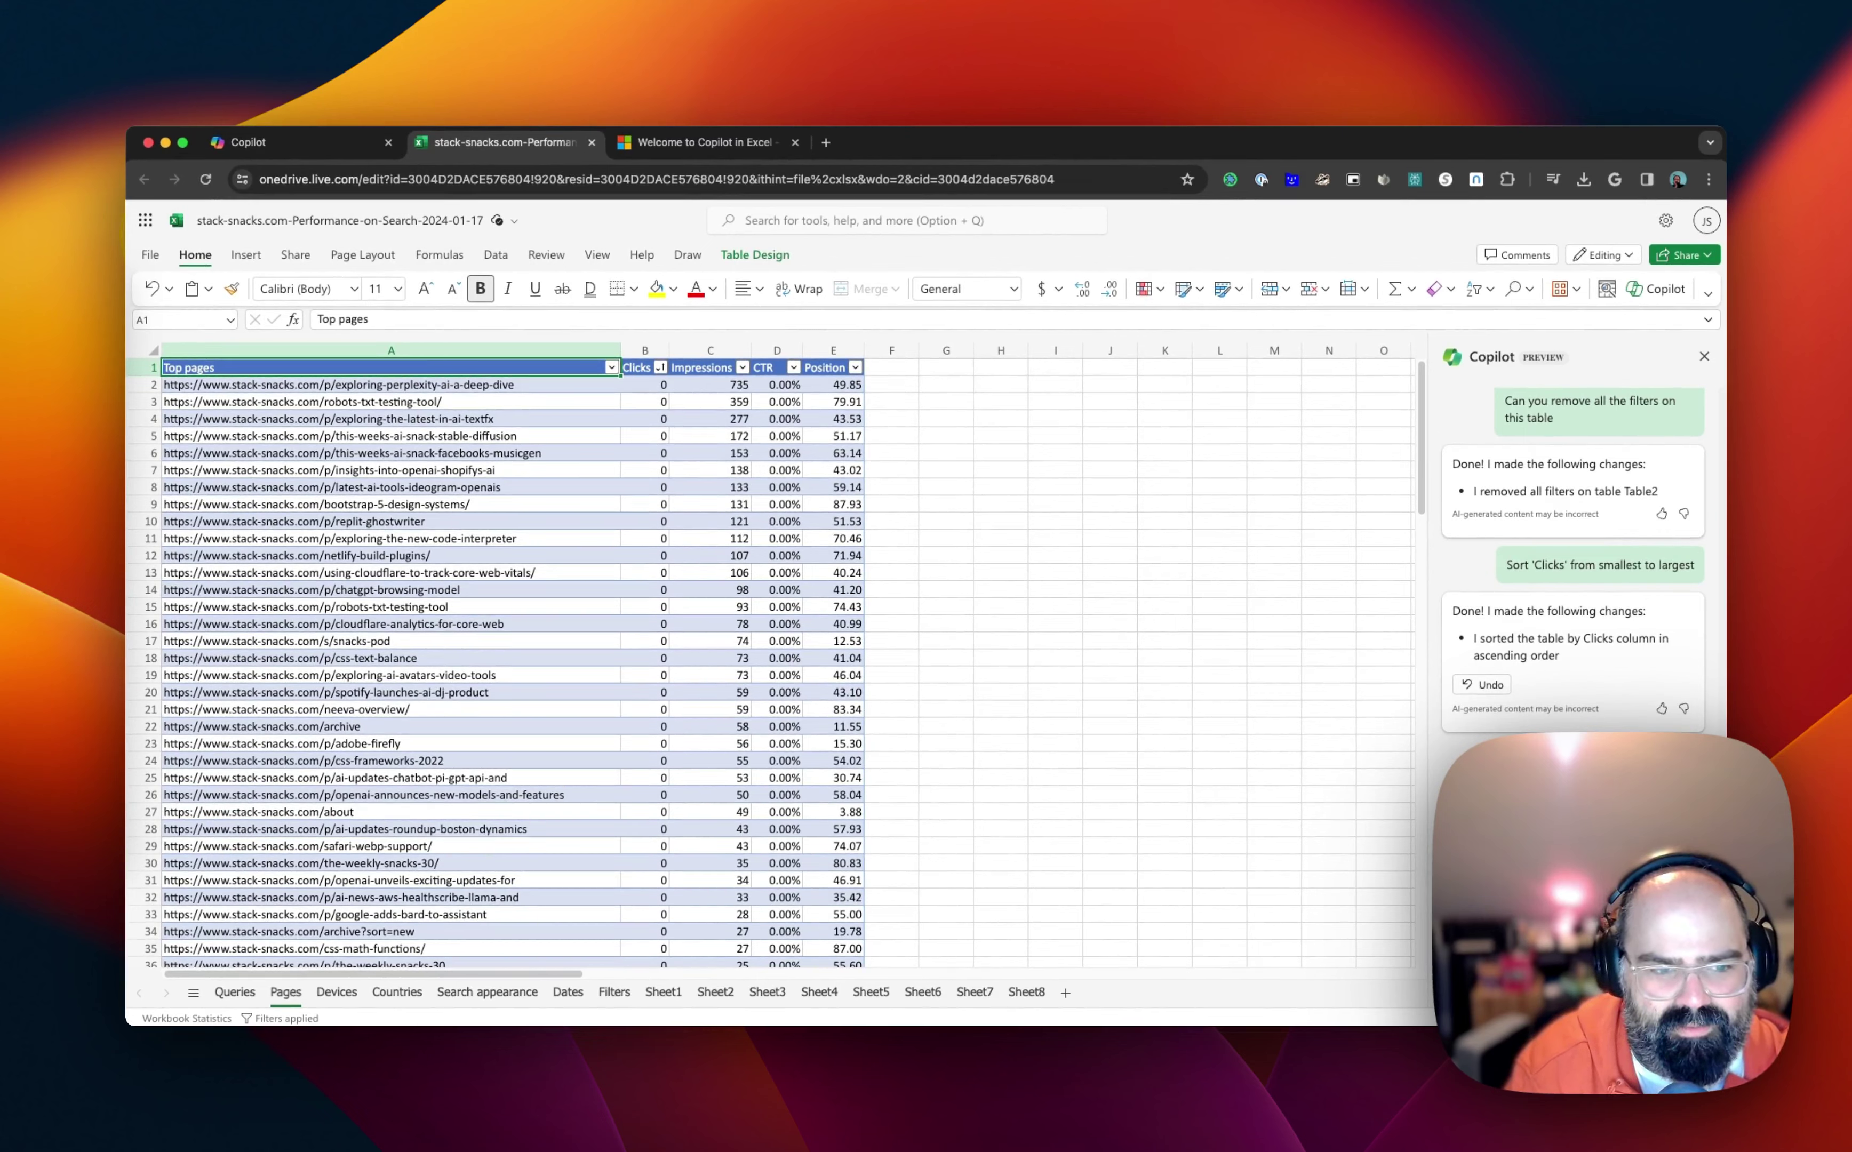
scroll(1573, 534, up, 1)
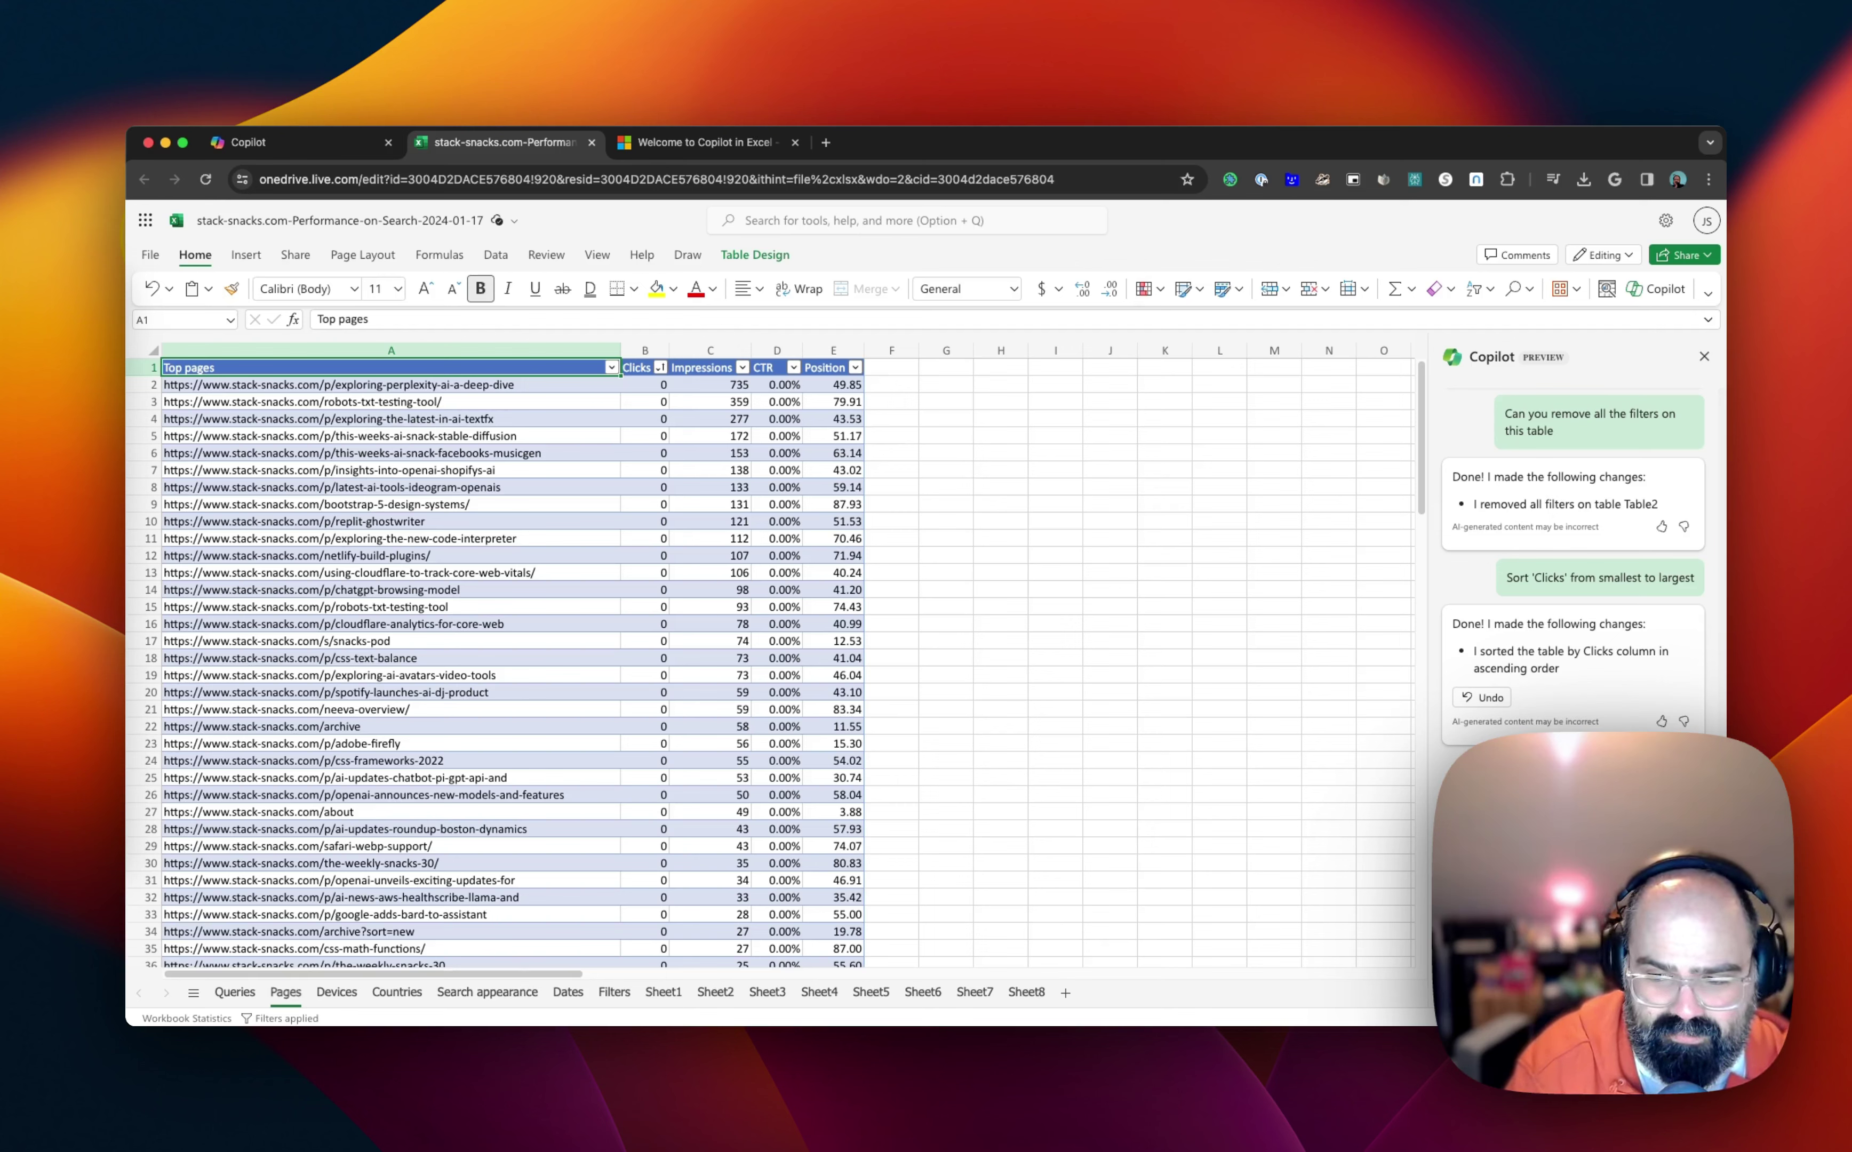
key(Return)
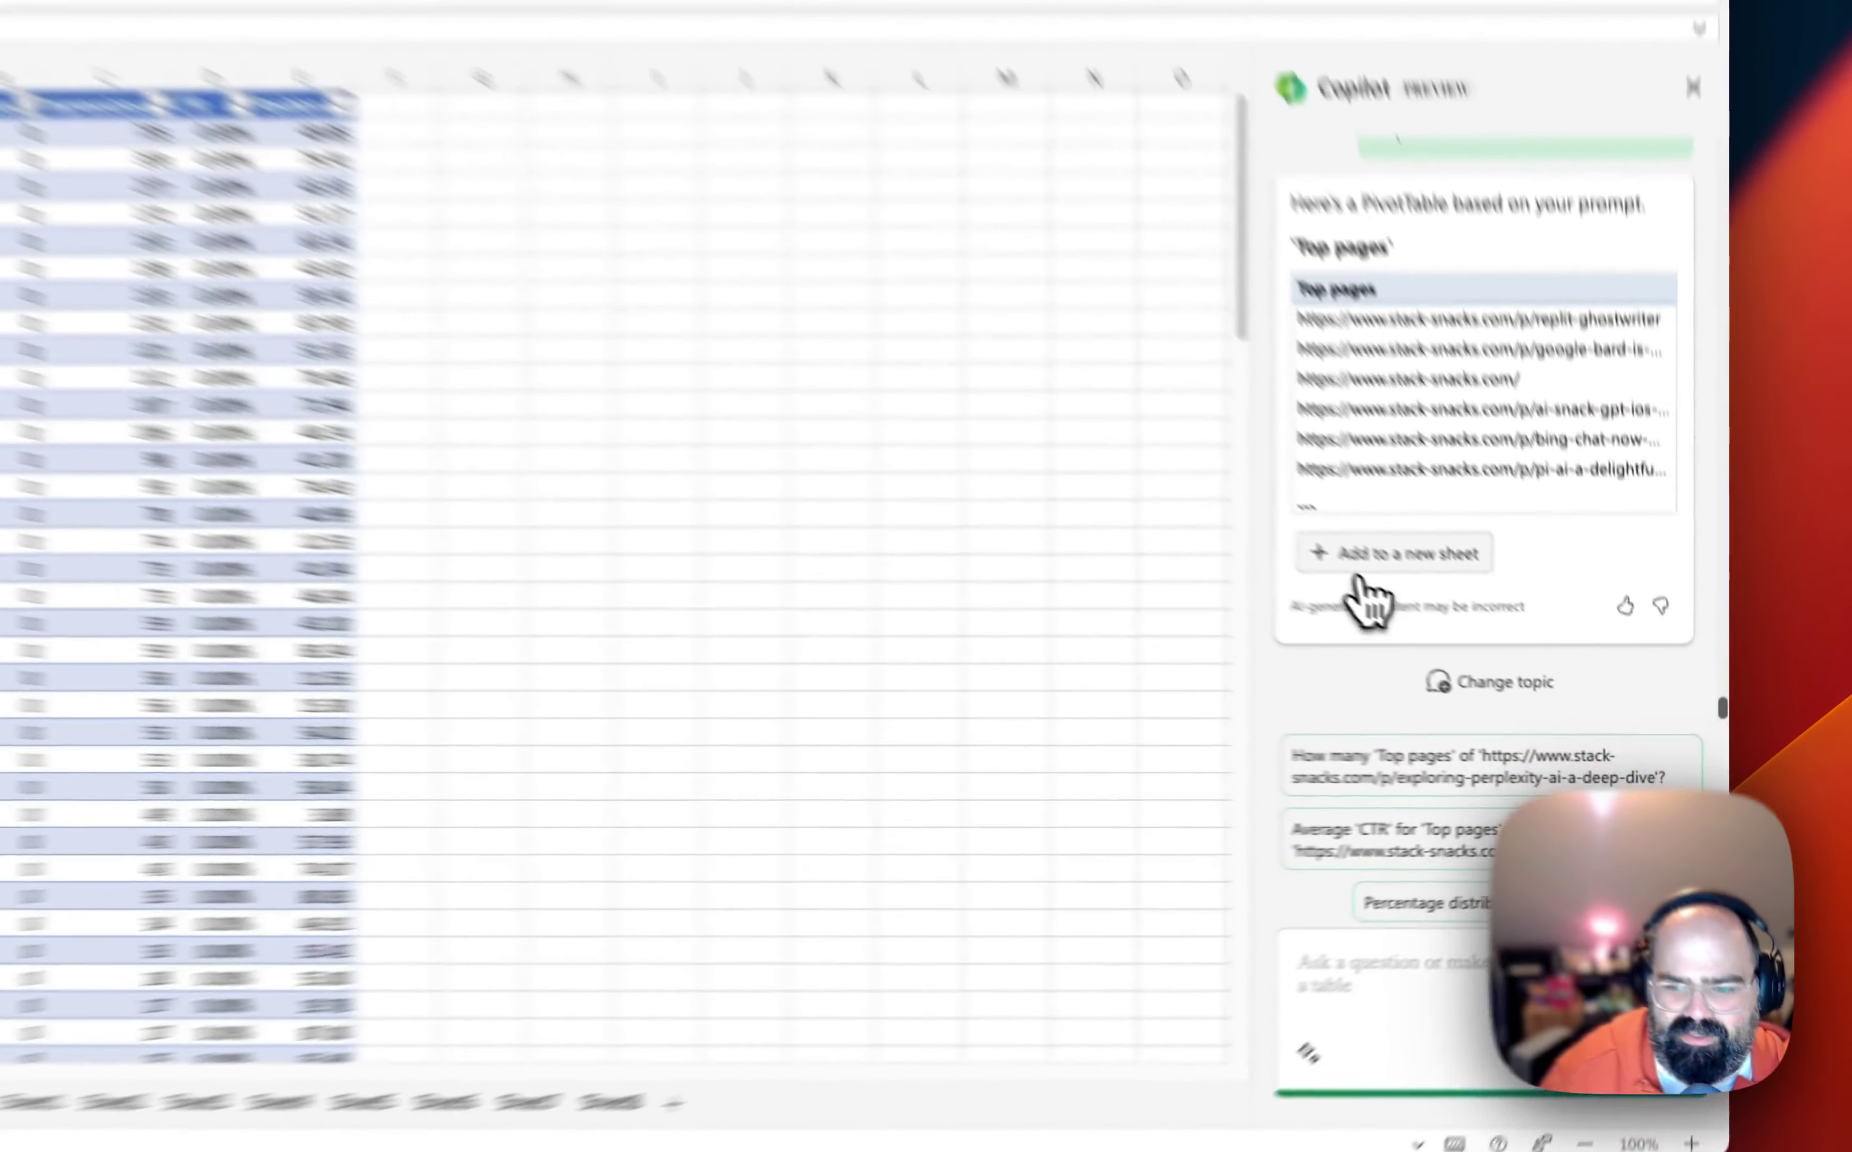
click(1494, 652)
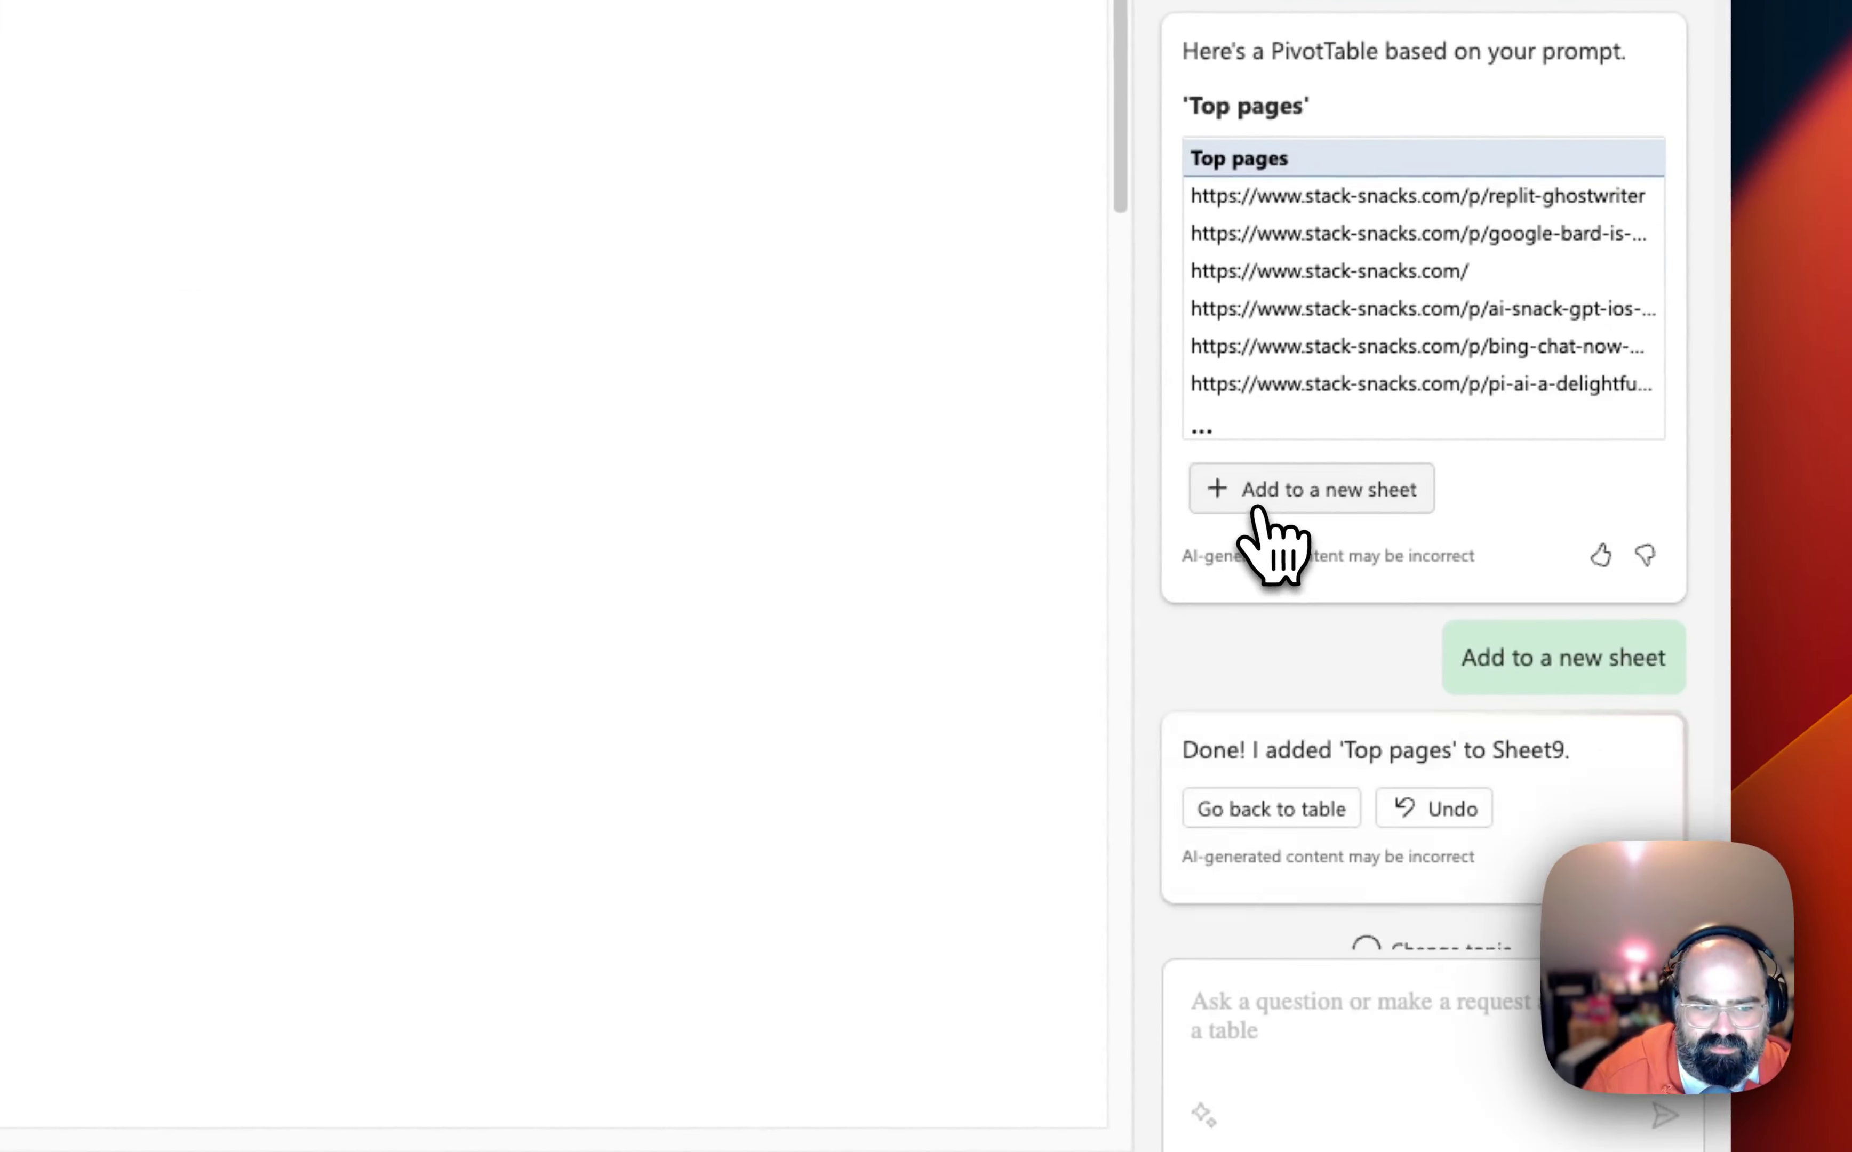
scroll(762, 736, down, 10)
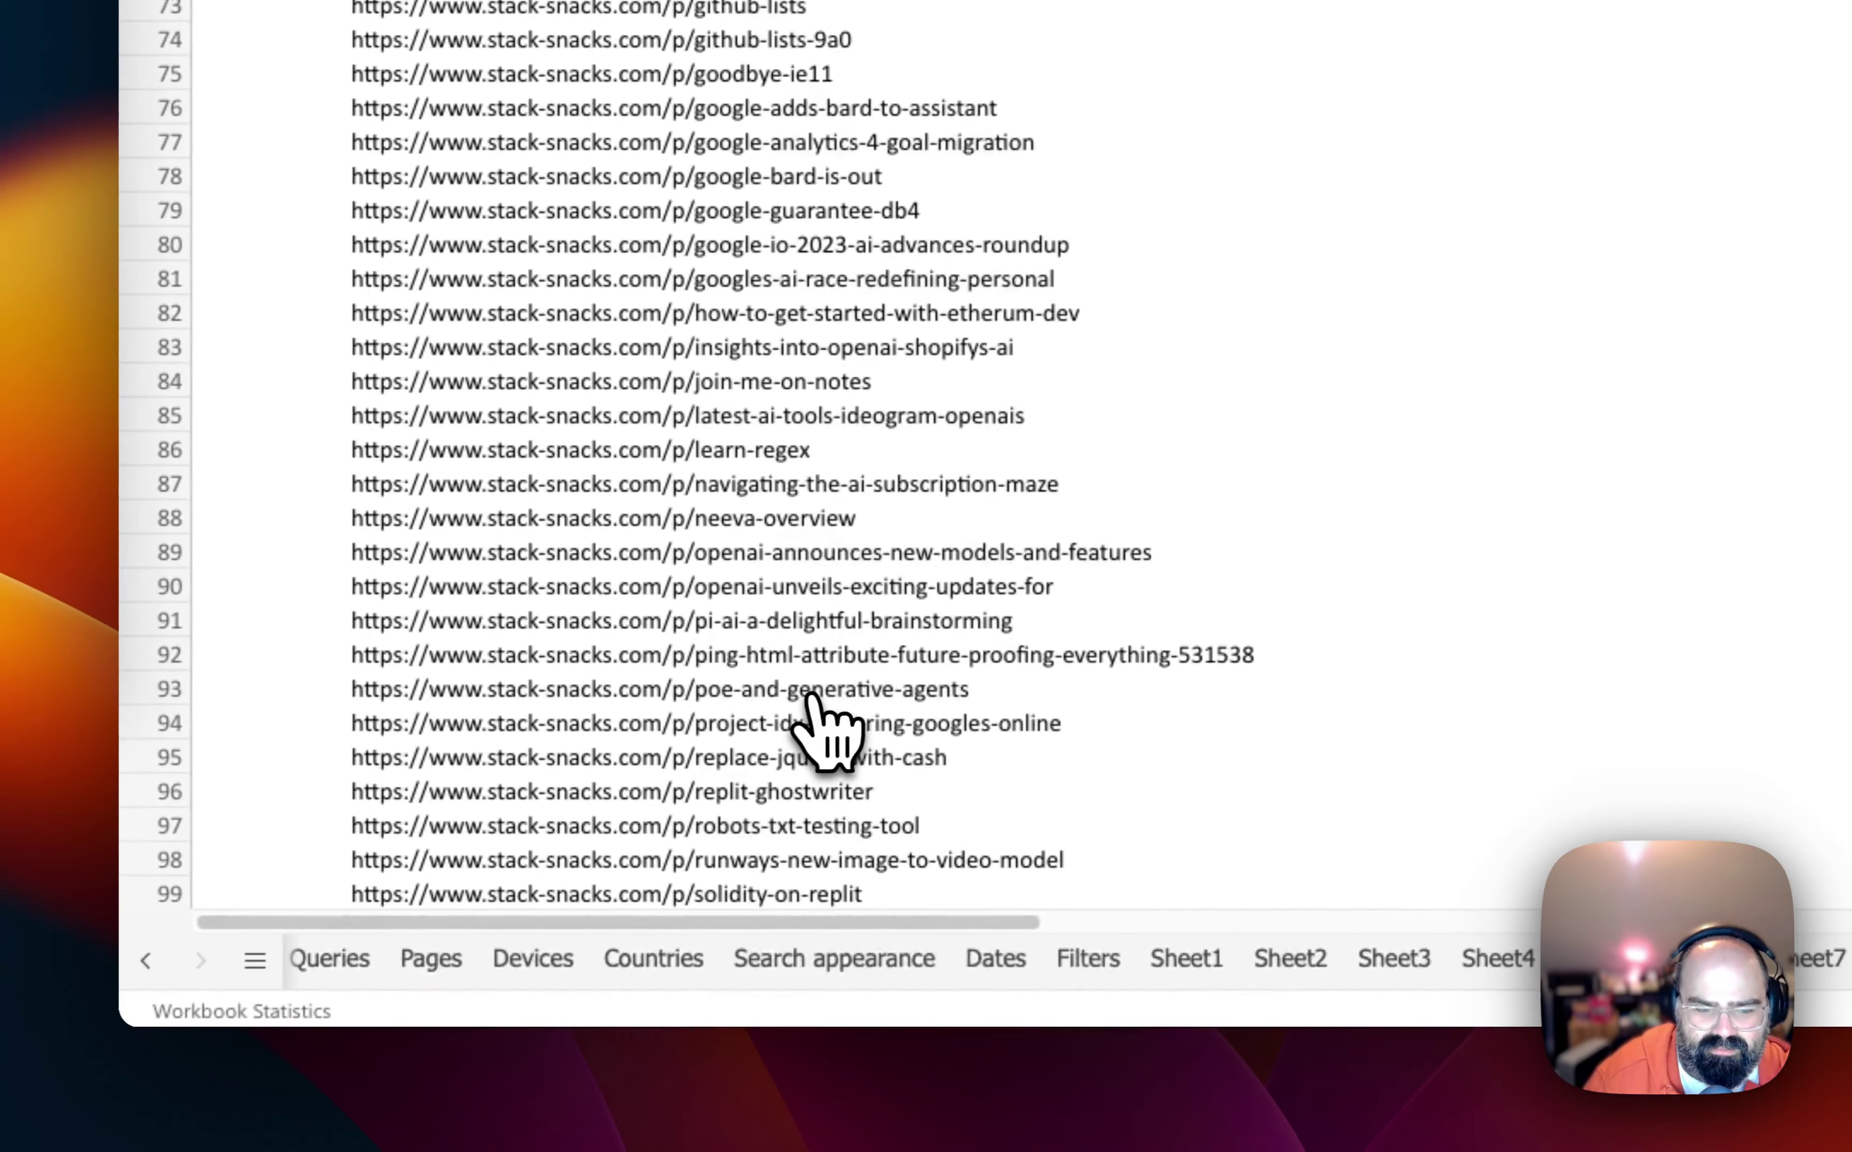
click(381, 968)
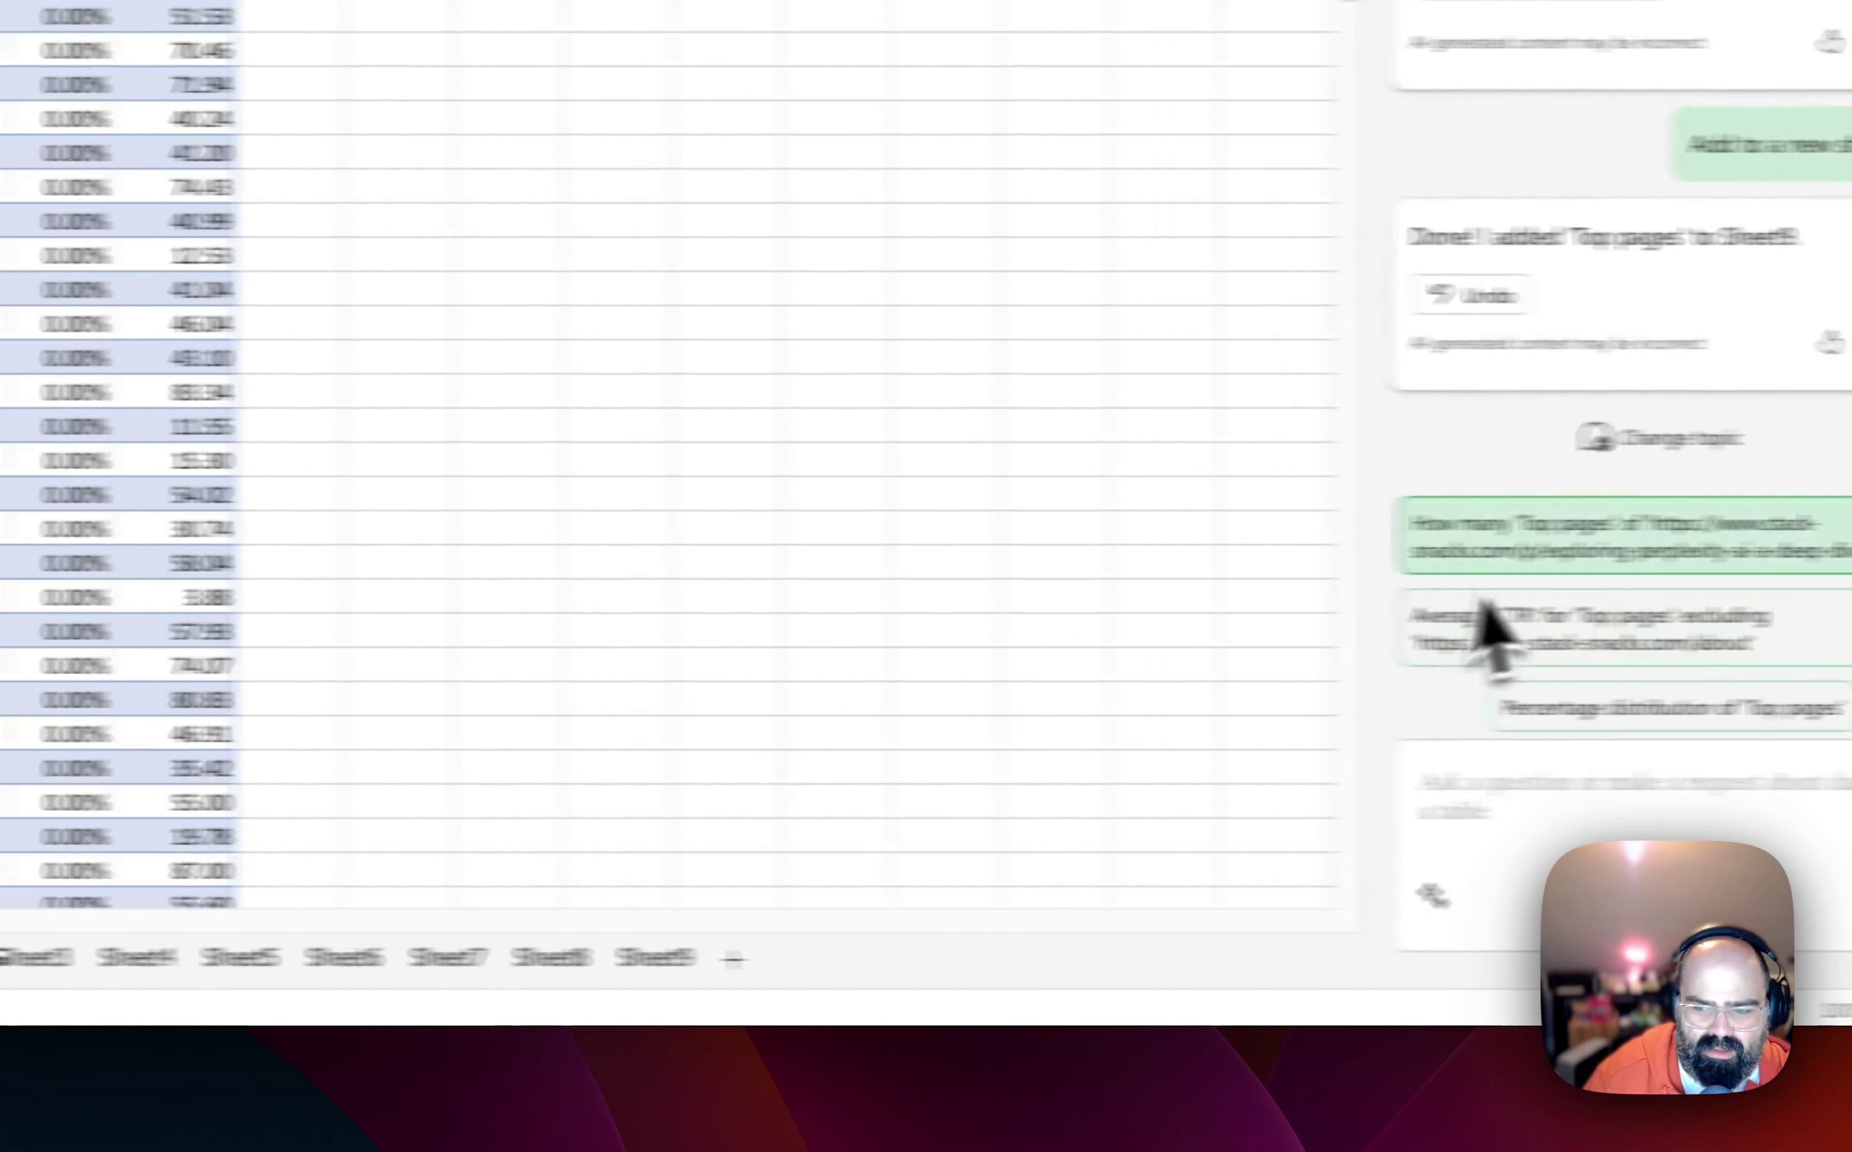
click(1363, 877)
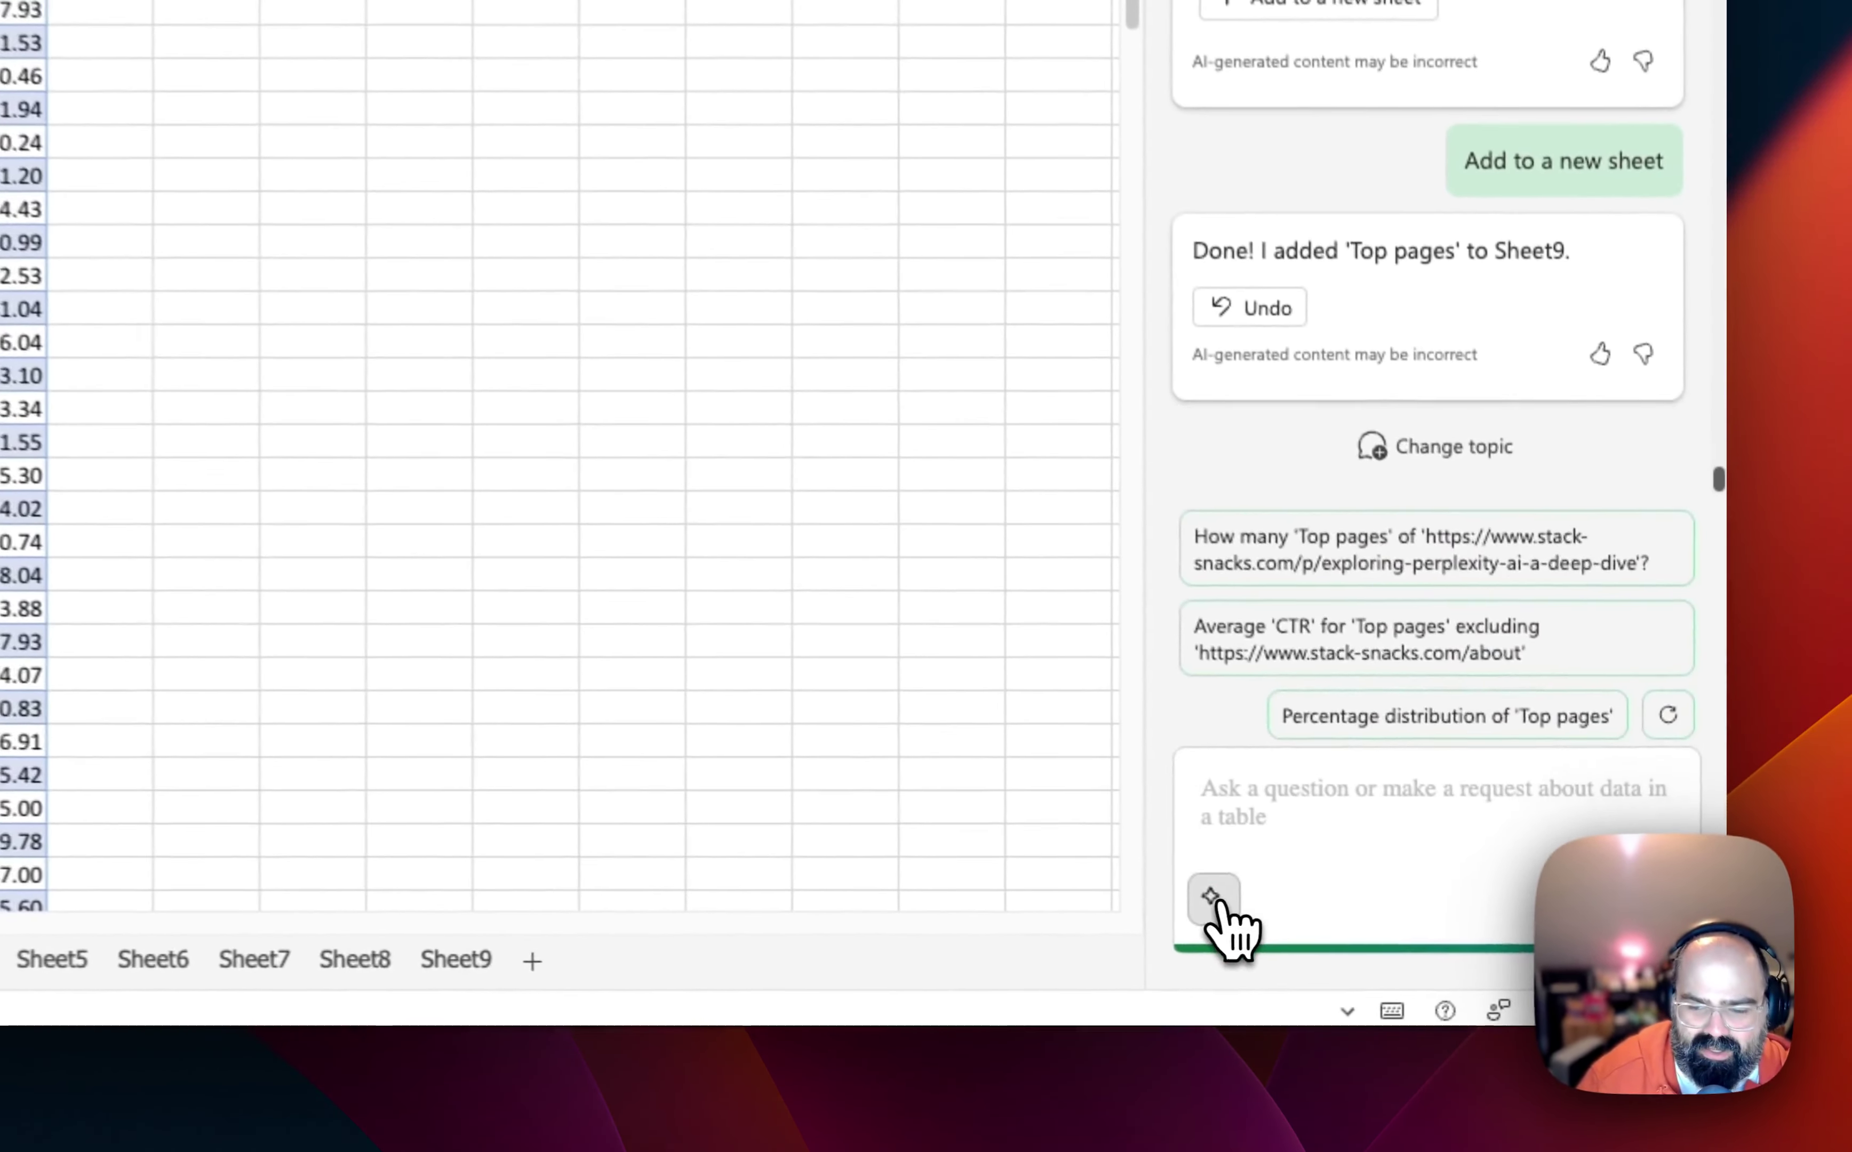
click(1463, 960)
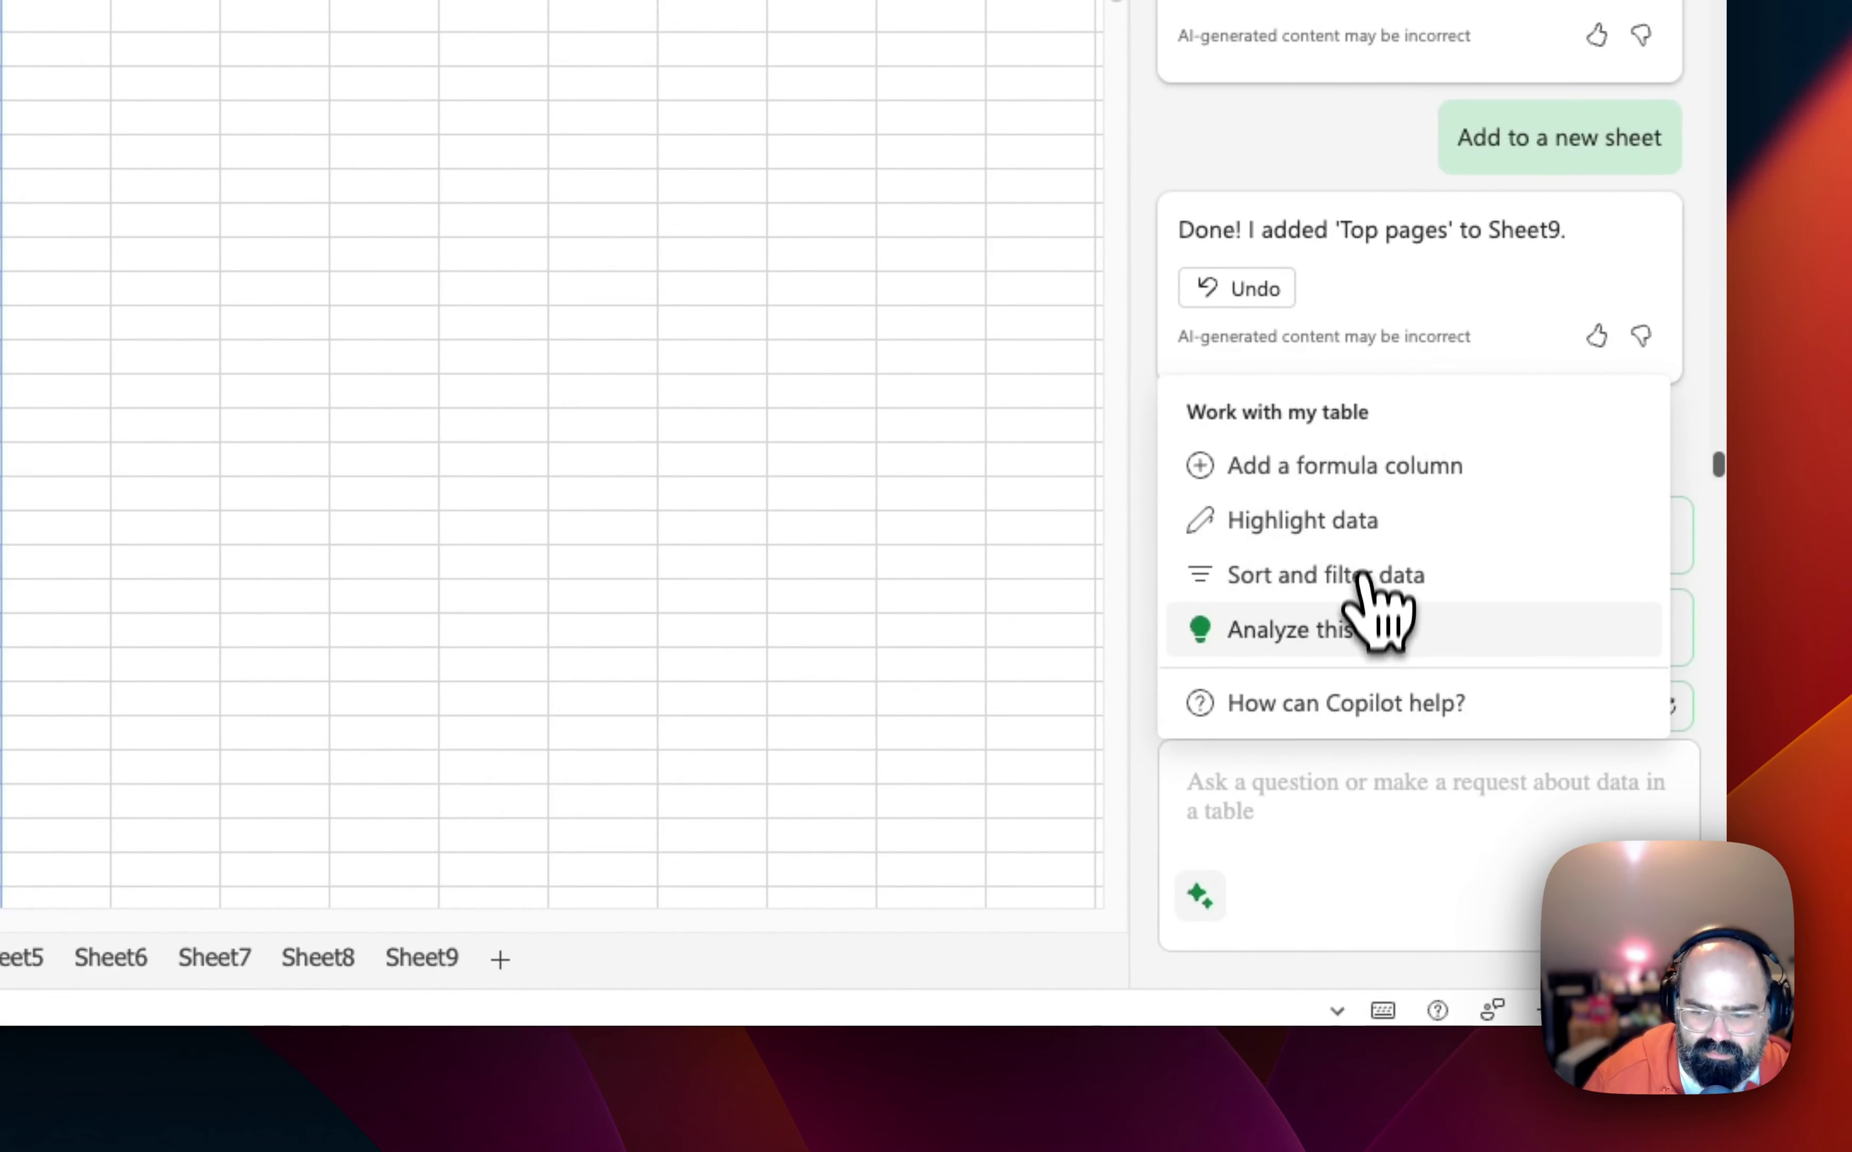
click(1355, 637)
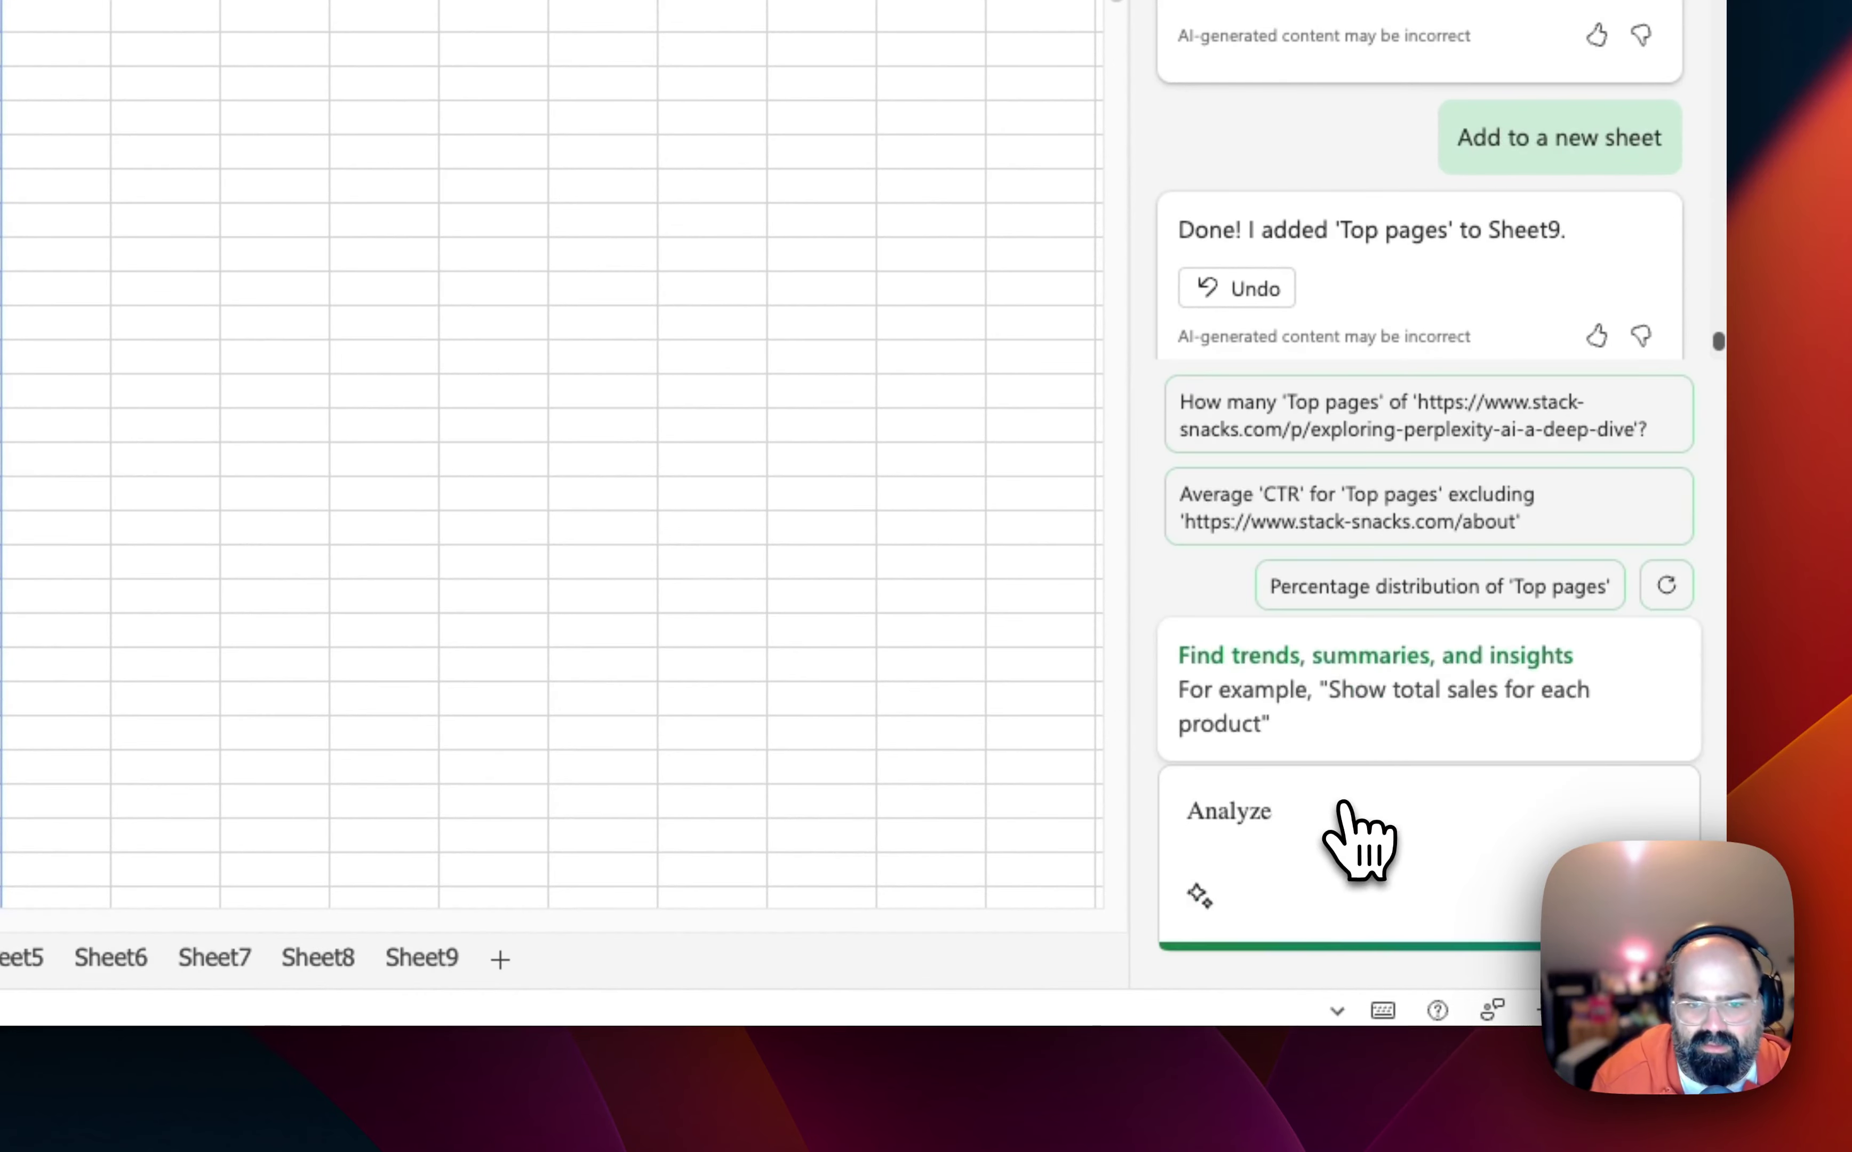
key(BackSpace)
key(BackSpace)
key(BackSpace)
key(BackSpace)
key(BackSpace)
key(BackSpace)
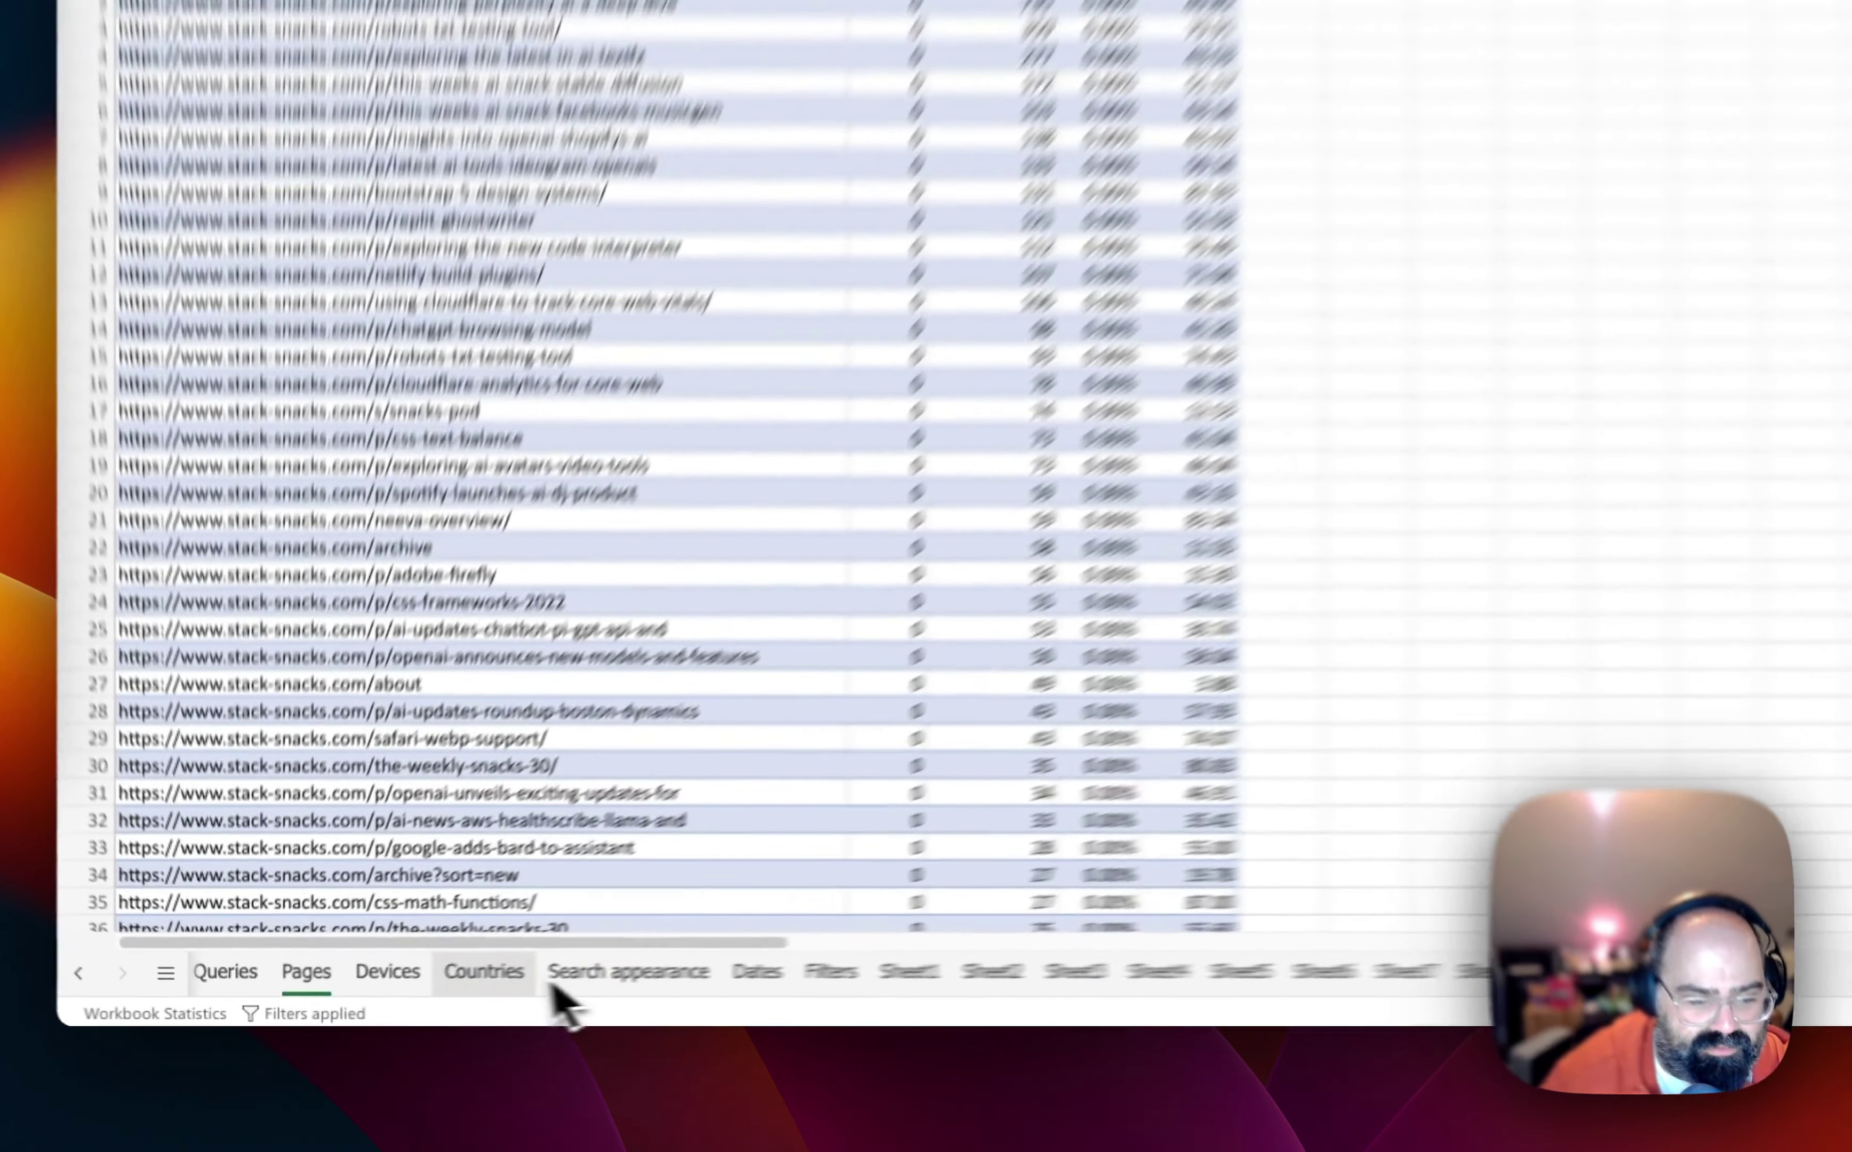
Convert the Countries sheet data A1:E162 to a table and ask Copilot "what countries have the most impressions but no clicks and can you visualize that for us".
click(392, 992)
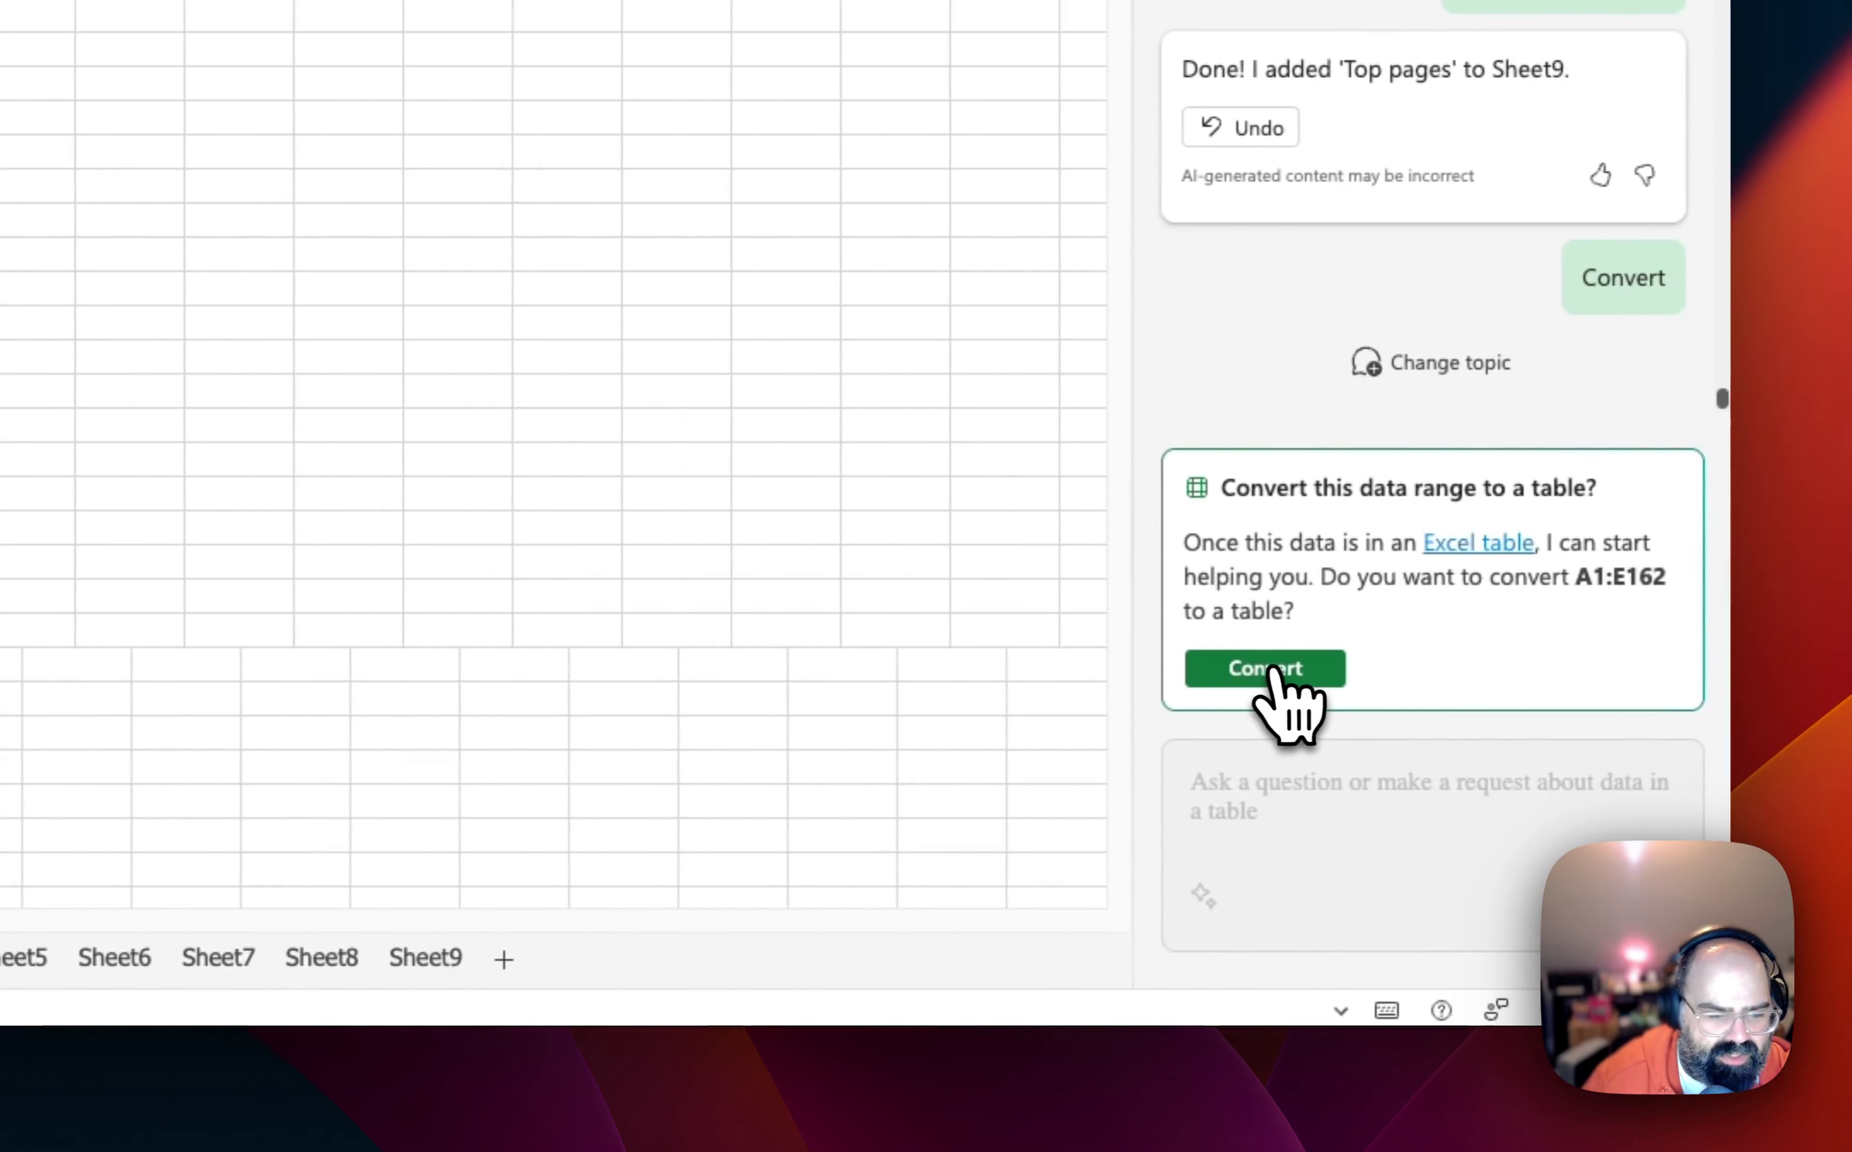
click(1268, 669)
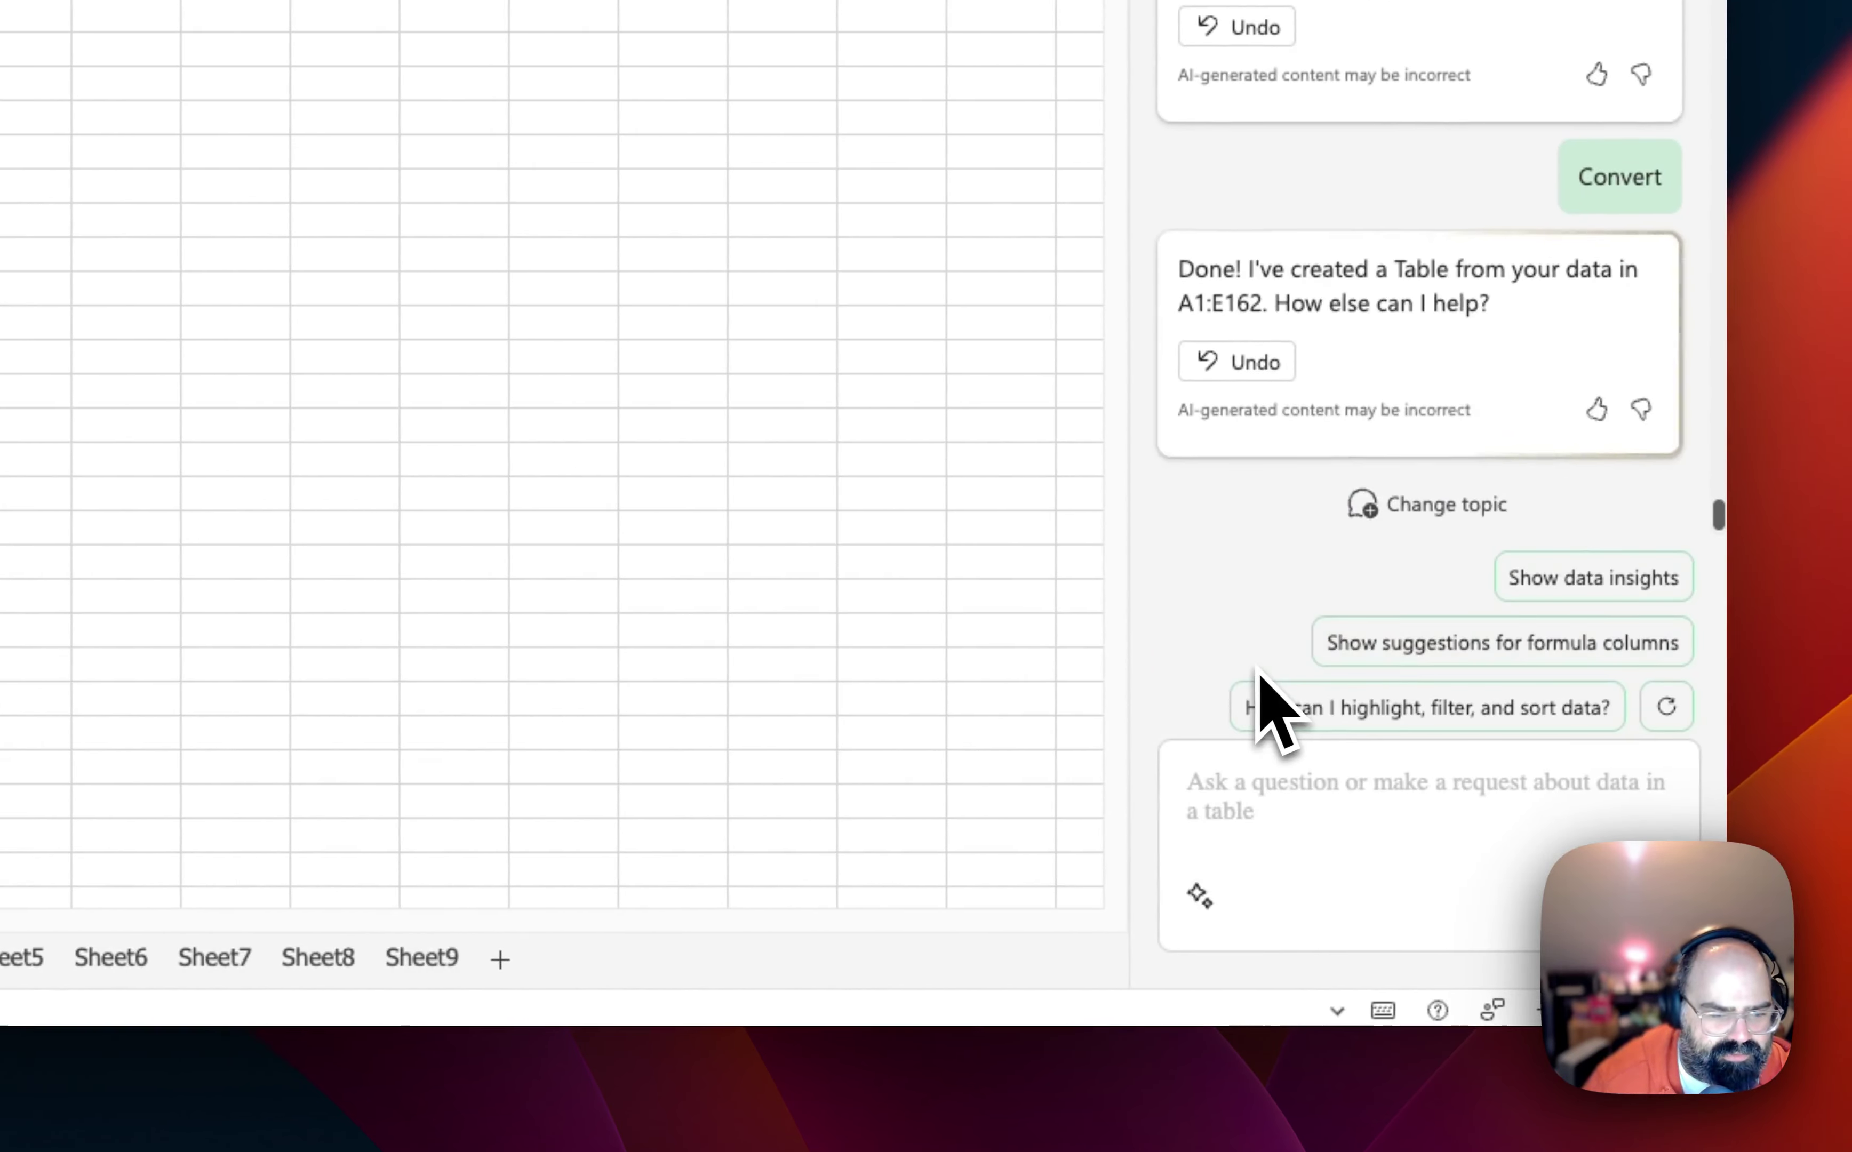
click(1336, 829)
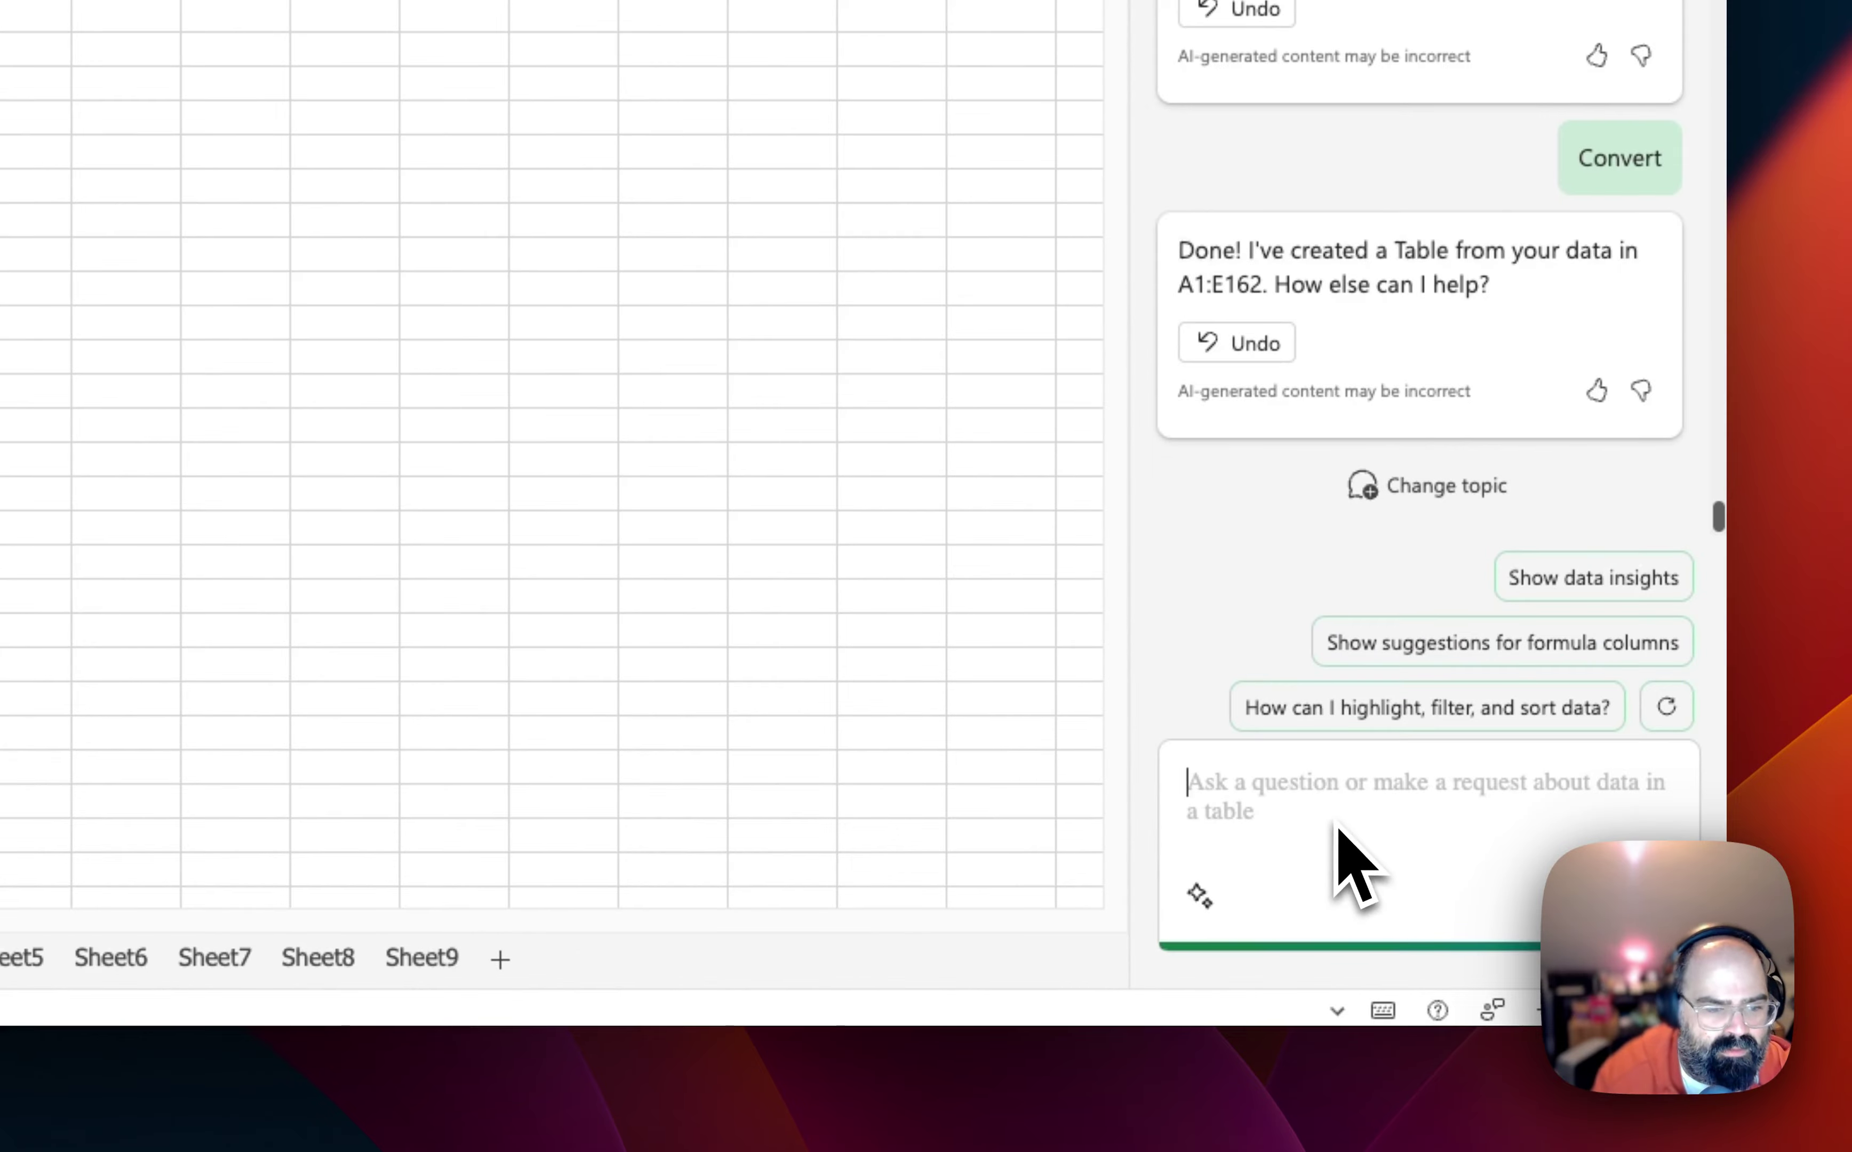
text(what co)
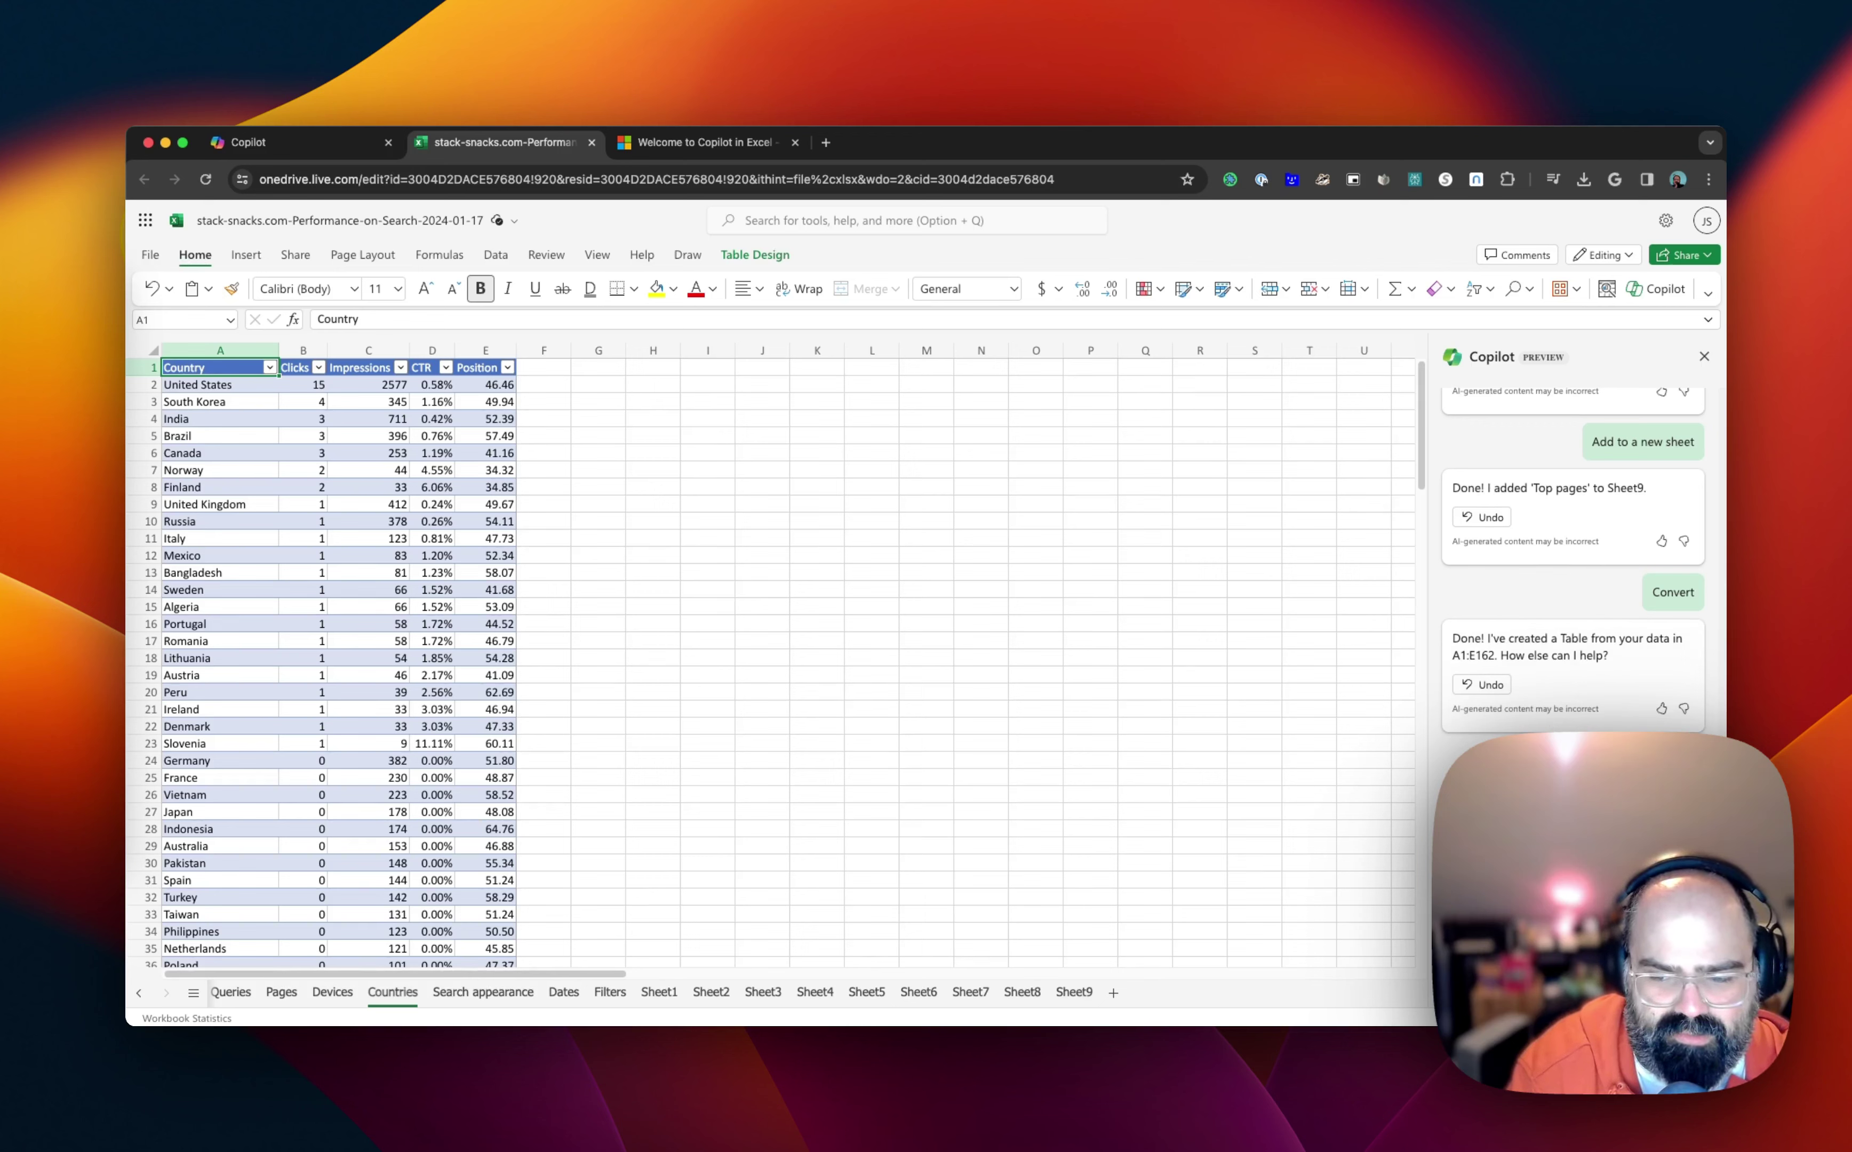
key(Return)
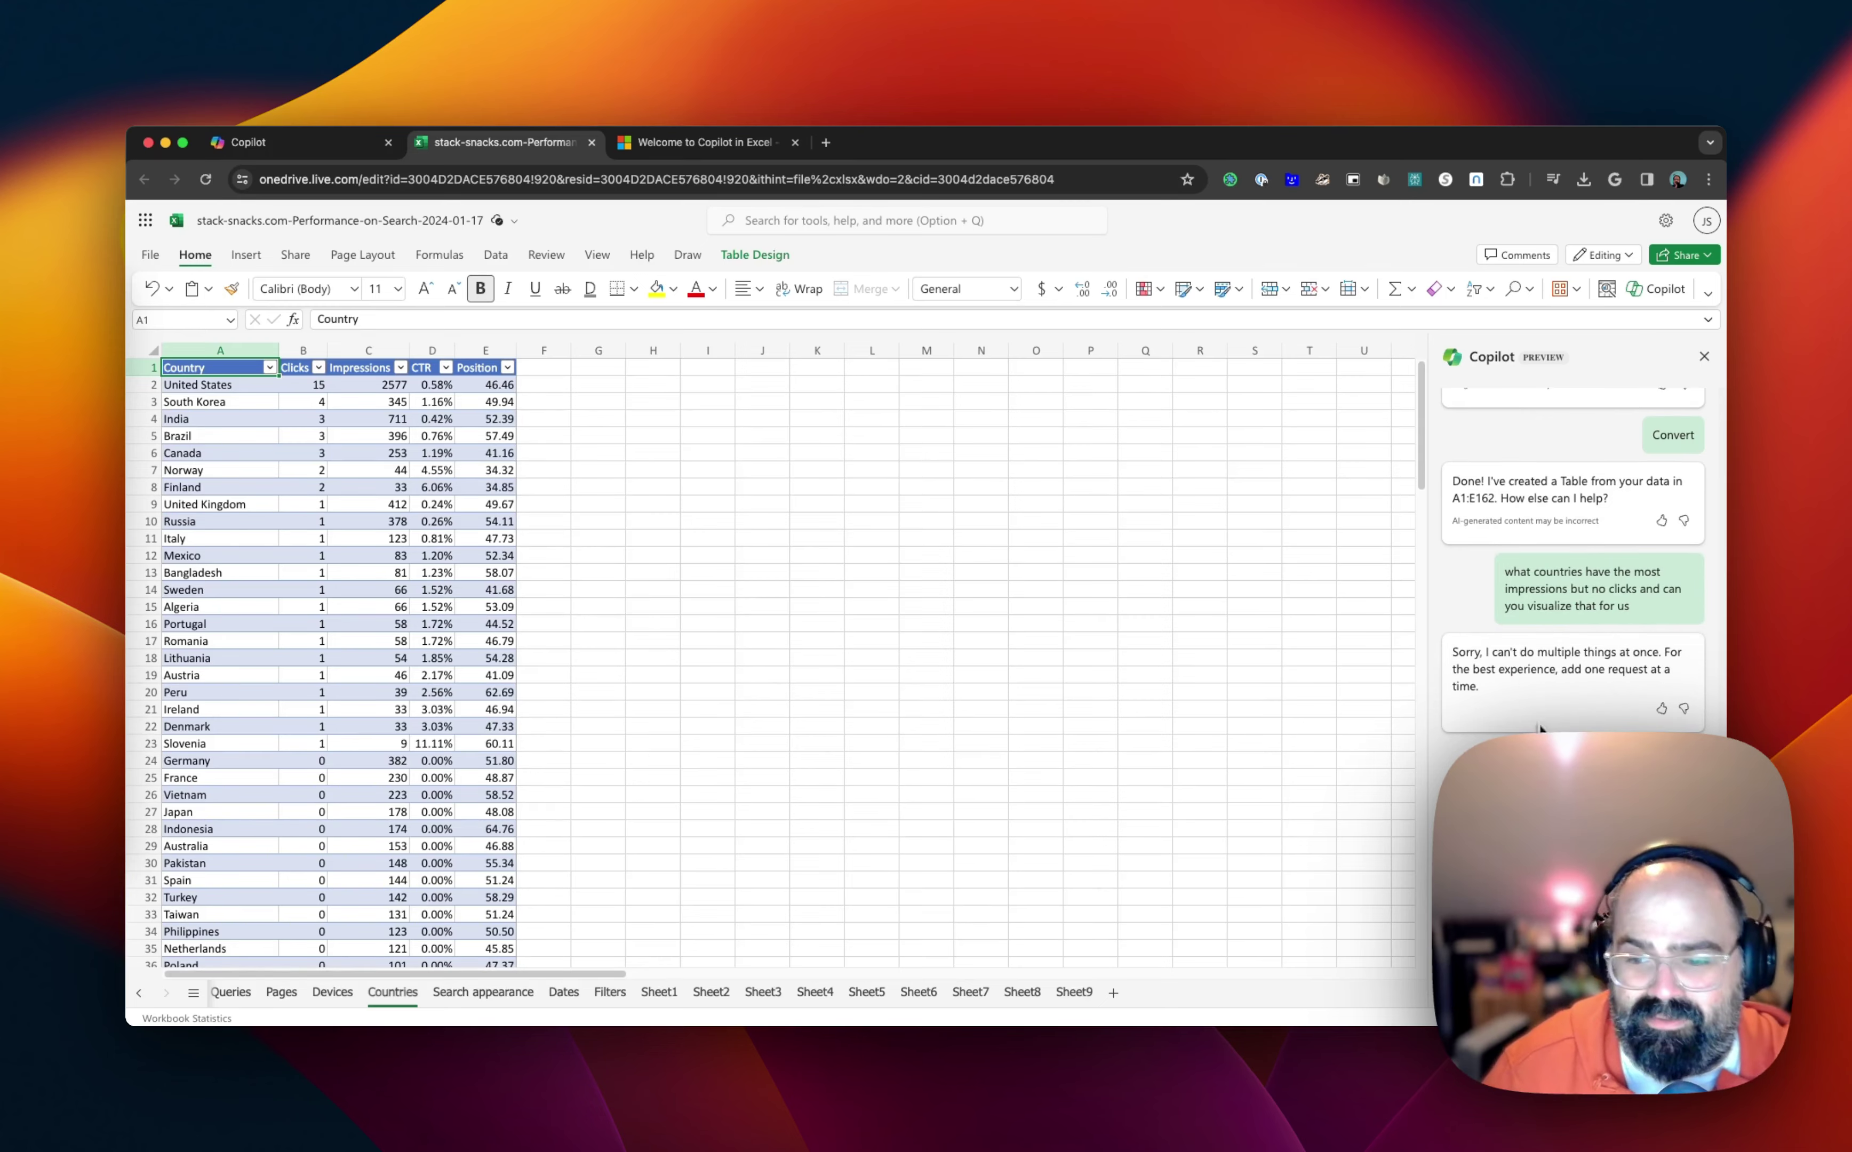
Reuse only the first part of the previous prompt and ask Copilot "what countries have the most impressions but no clicks".
drag(1506, 572, 1620, 590)
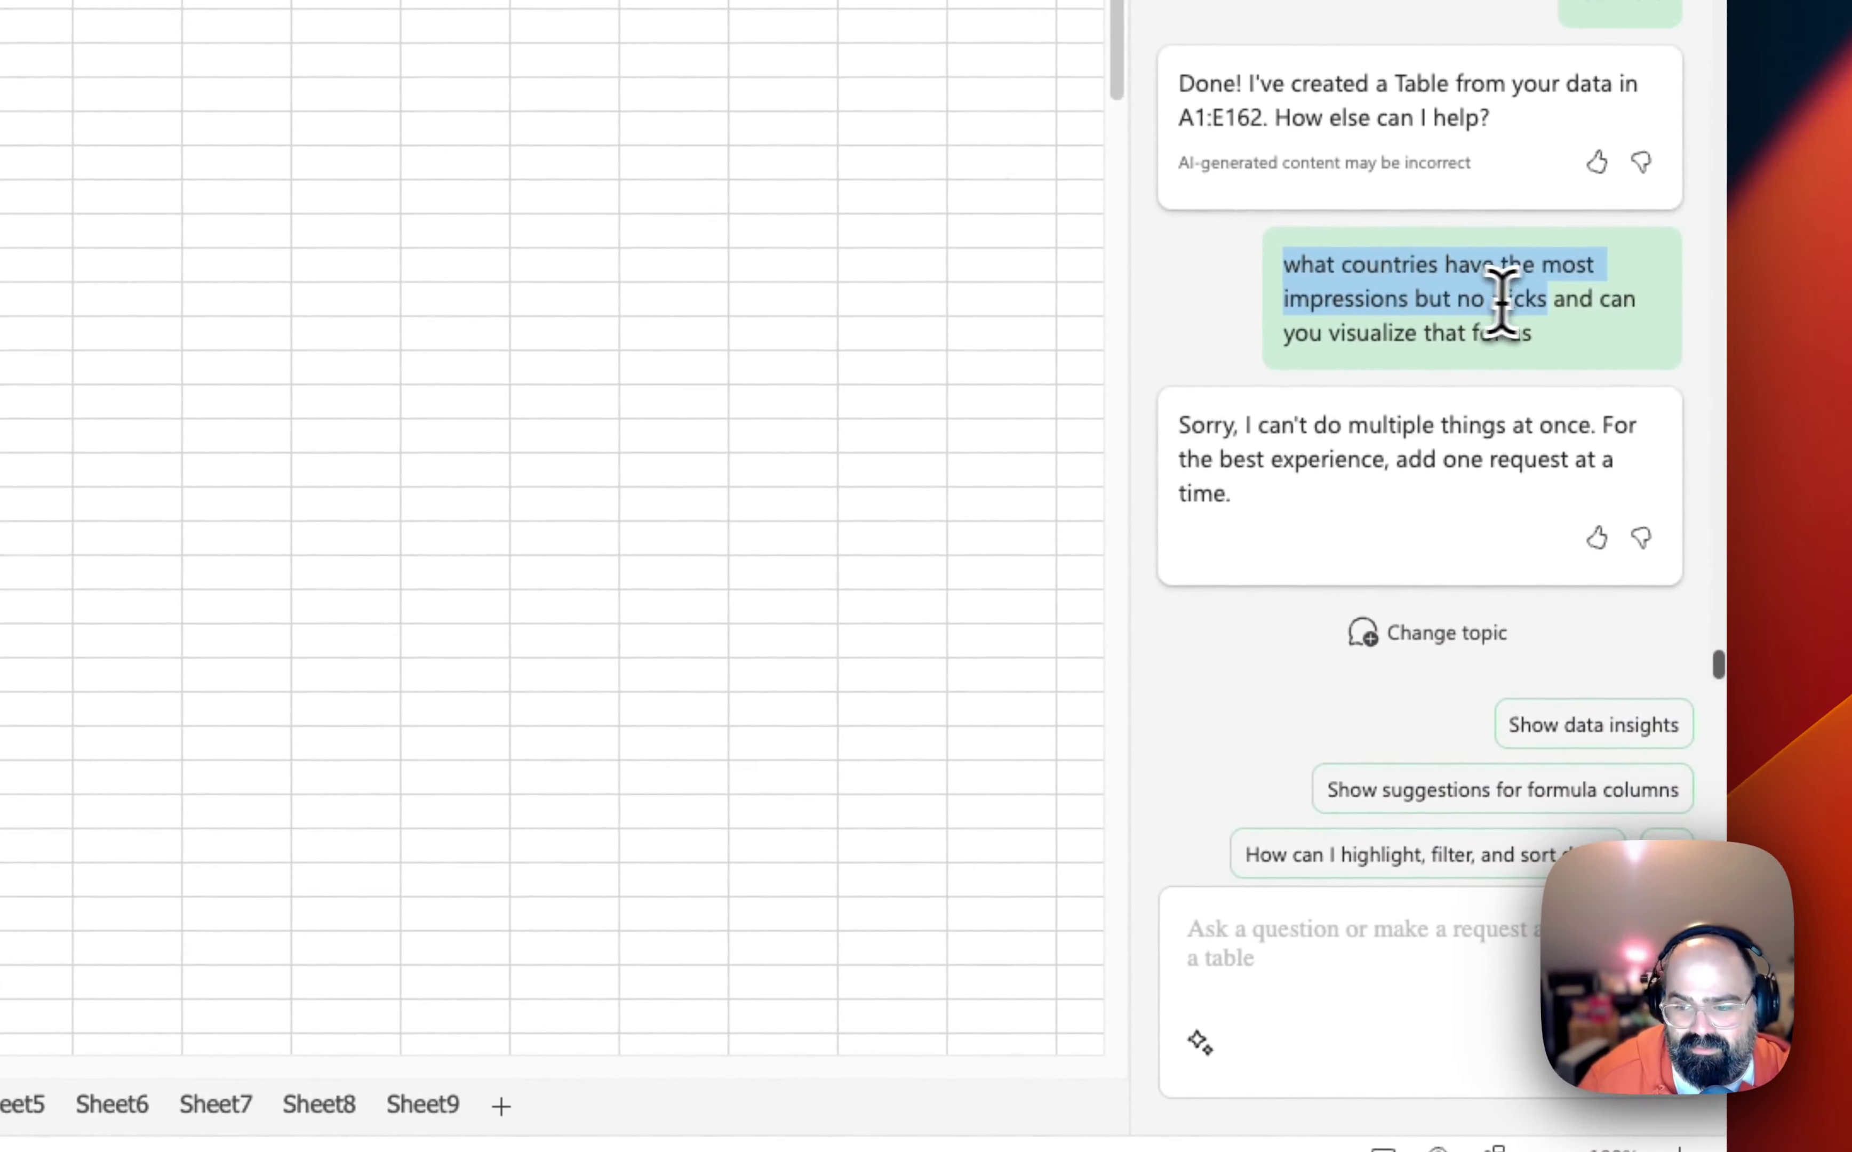
key(super+c)
right_click(1333, 854)
click(1313, 855)
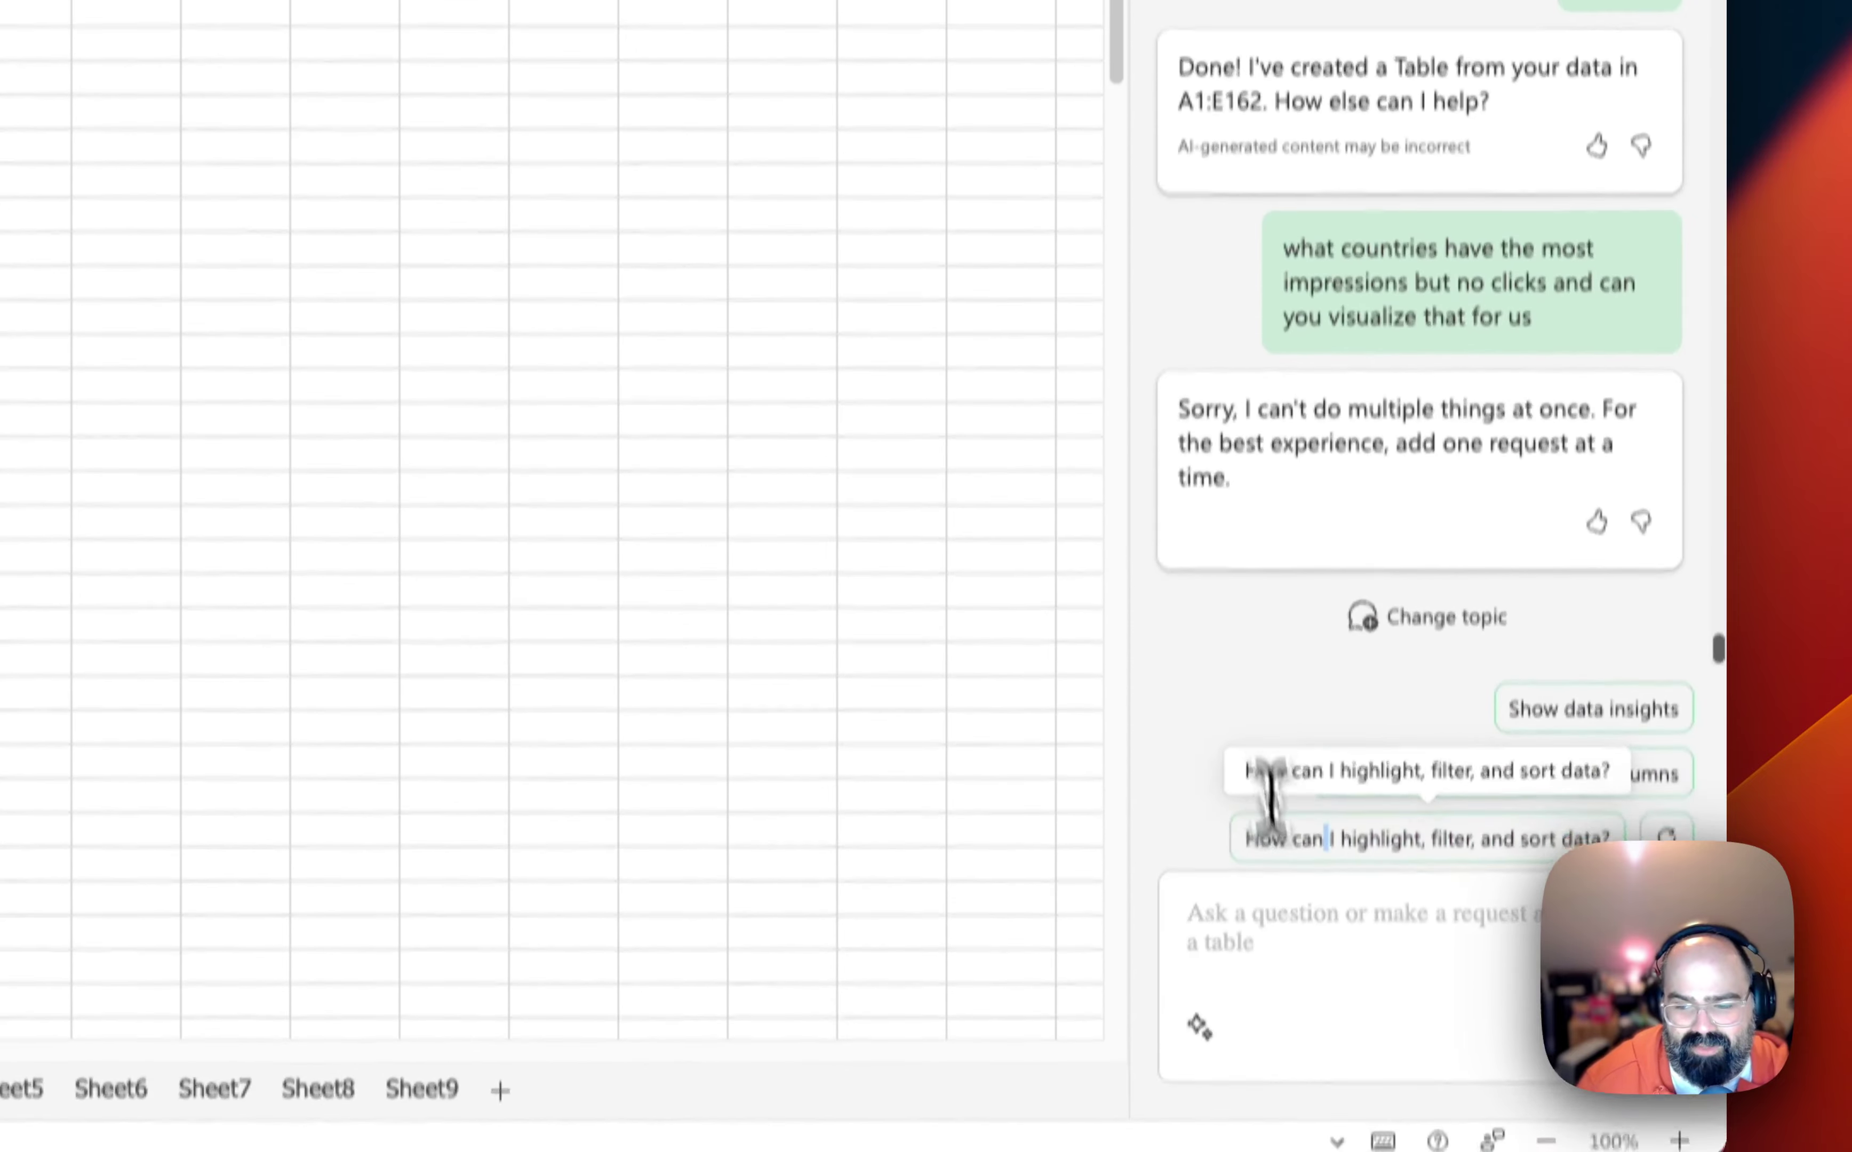
click(1301, 965)
key(super+v)
key(Return)
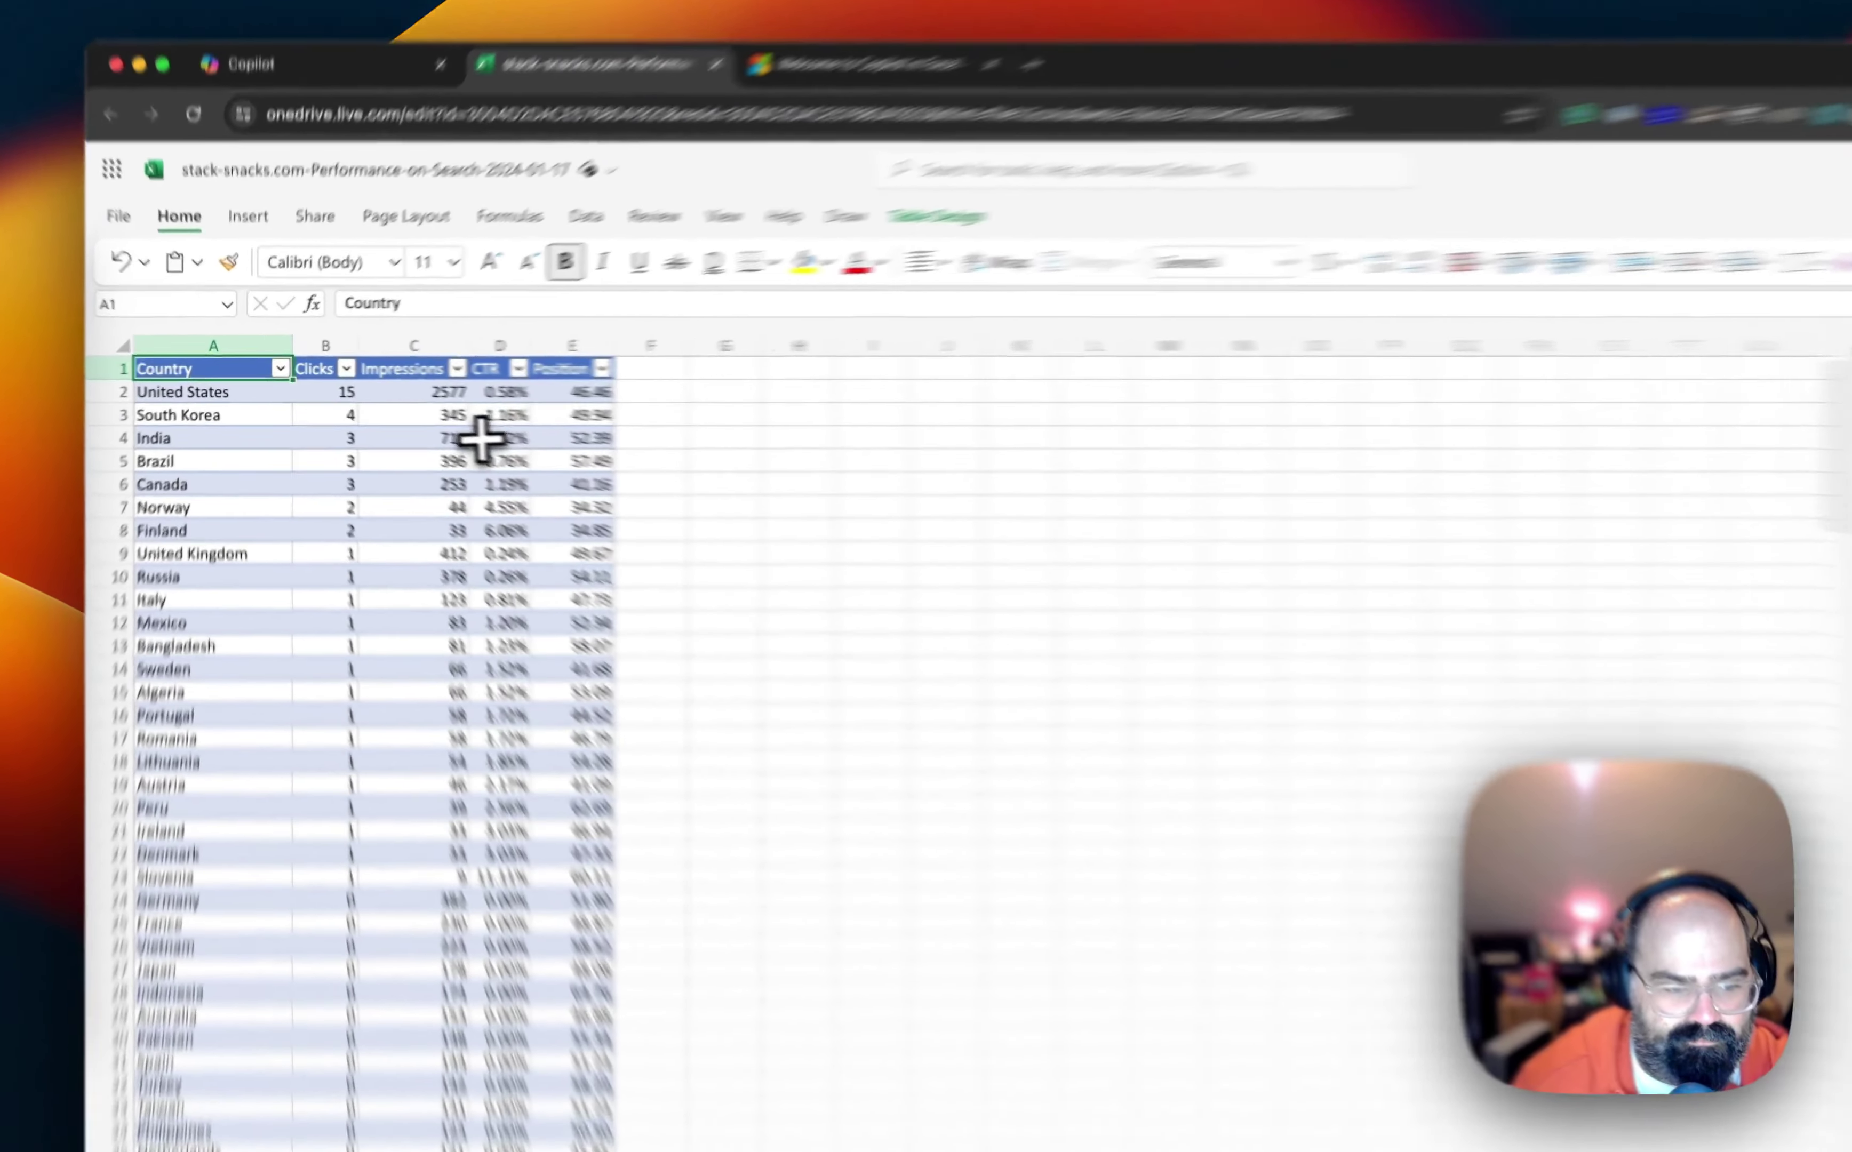
Examine the Countries table for countries with zero clicks, and select the impressions from Germany down to Pakistan to check Copilot's answer.
click(385, 453)
scroll(389, 445, down, 5)
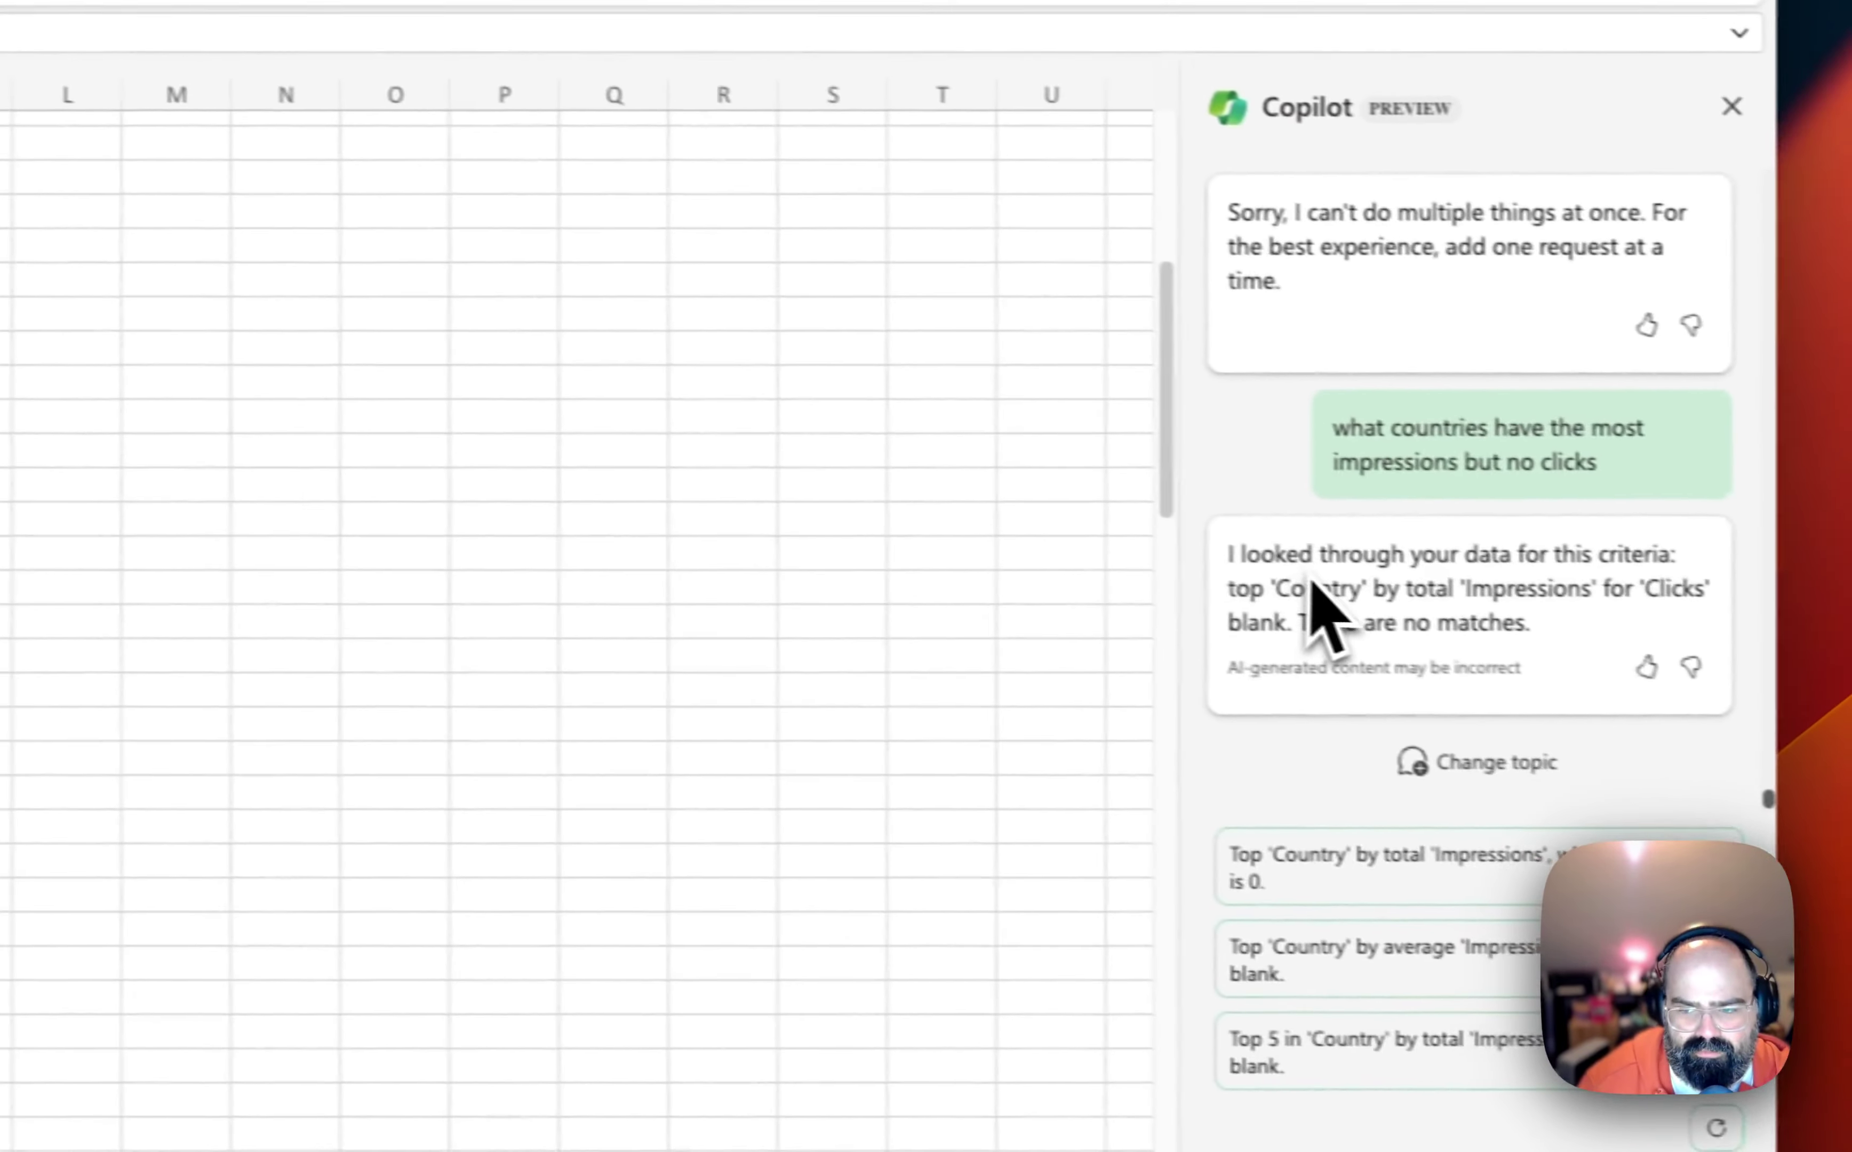
scroll(1306, 612, up, 5)
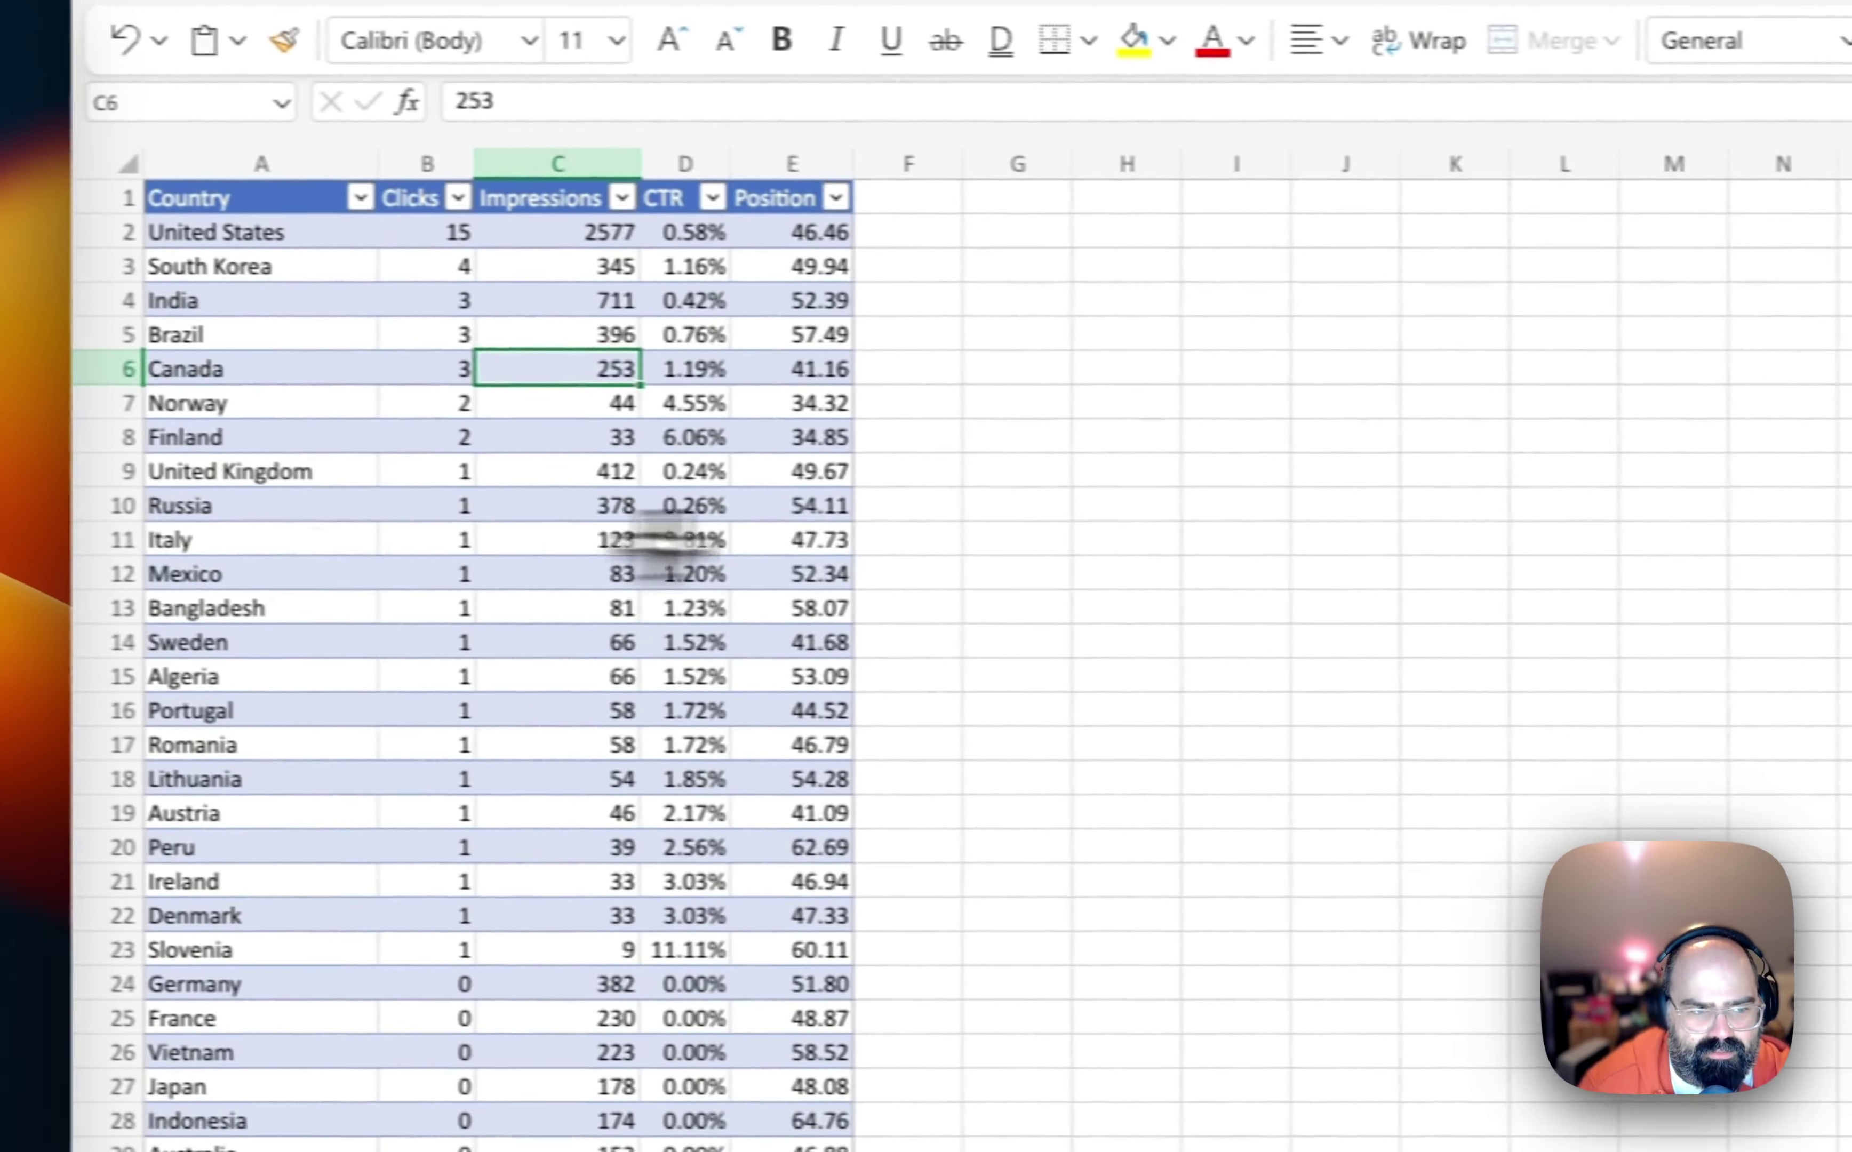
click(1108, 533)
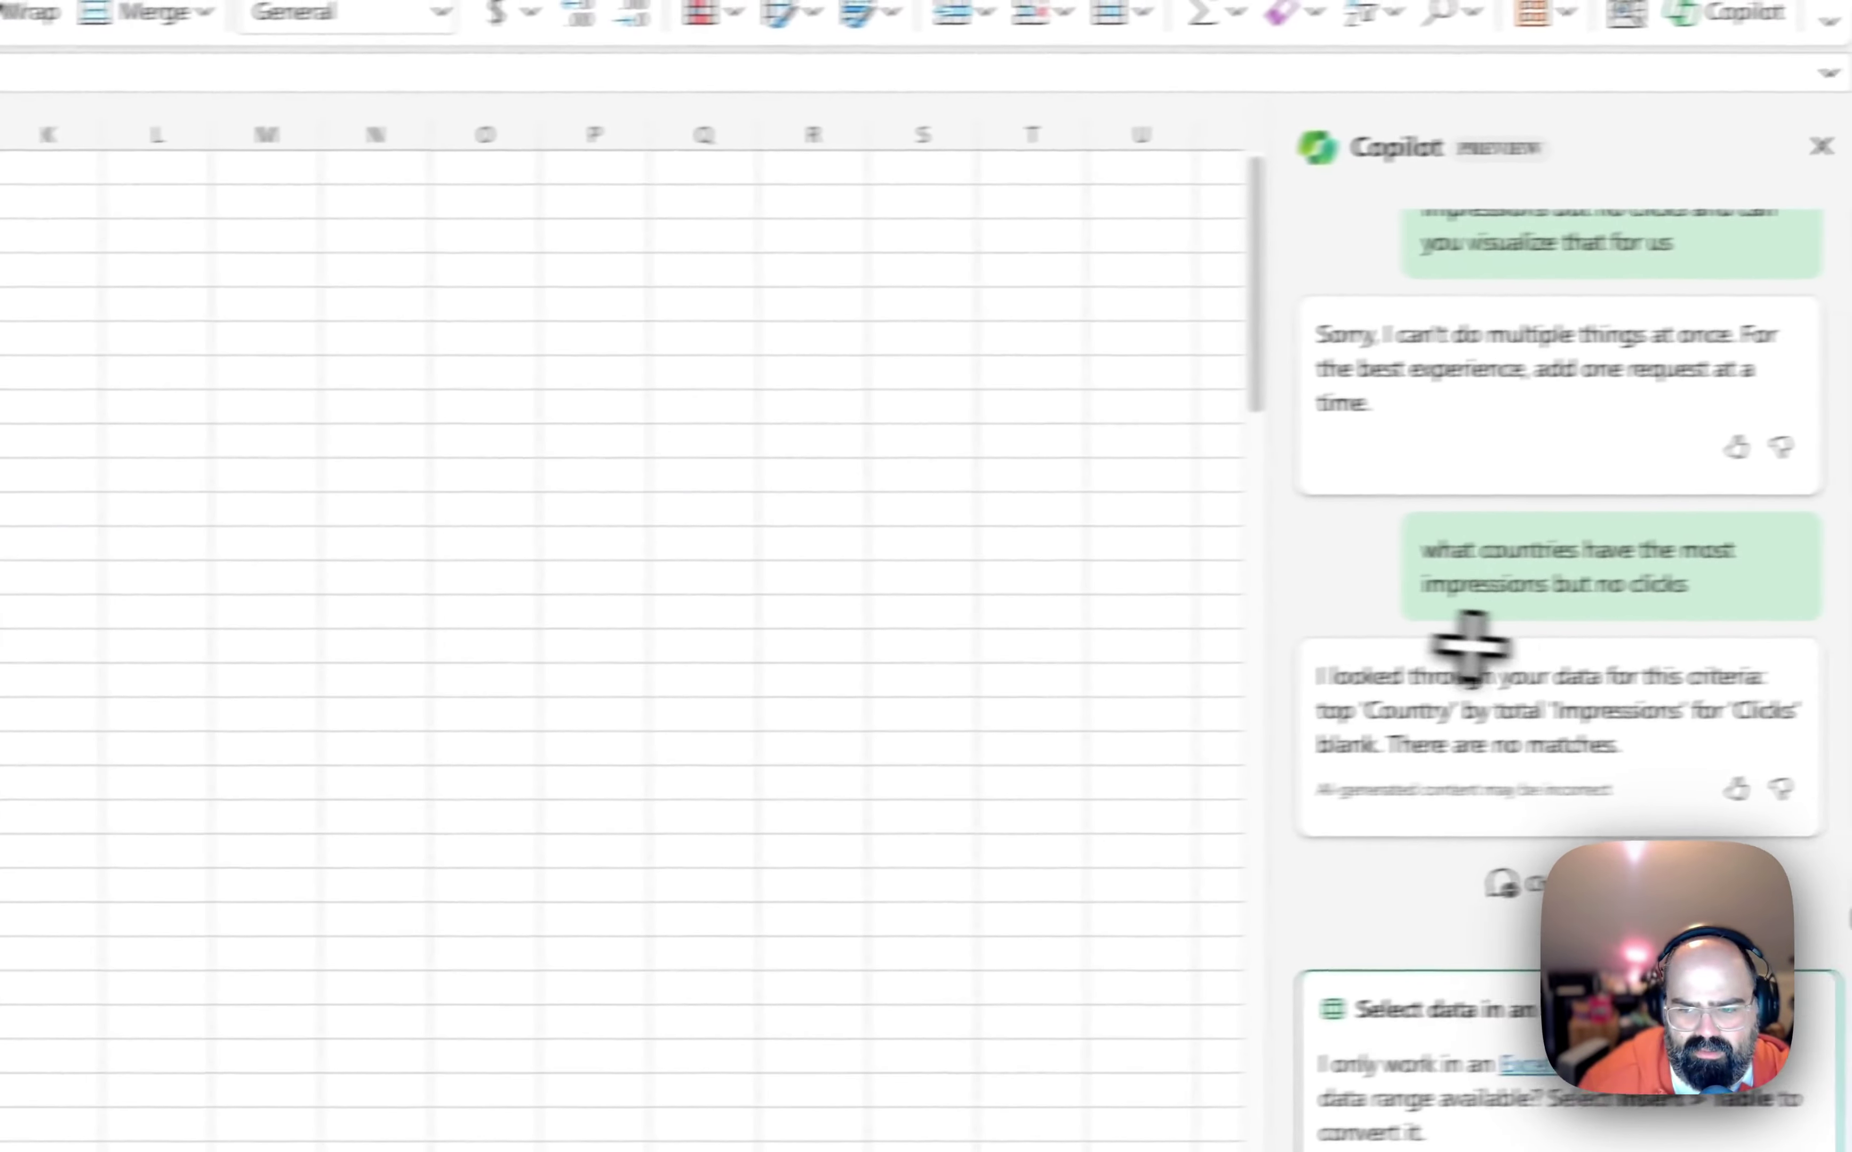
click(278, 525)
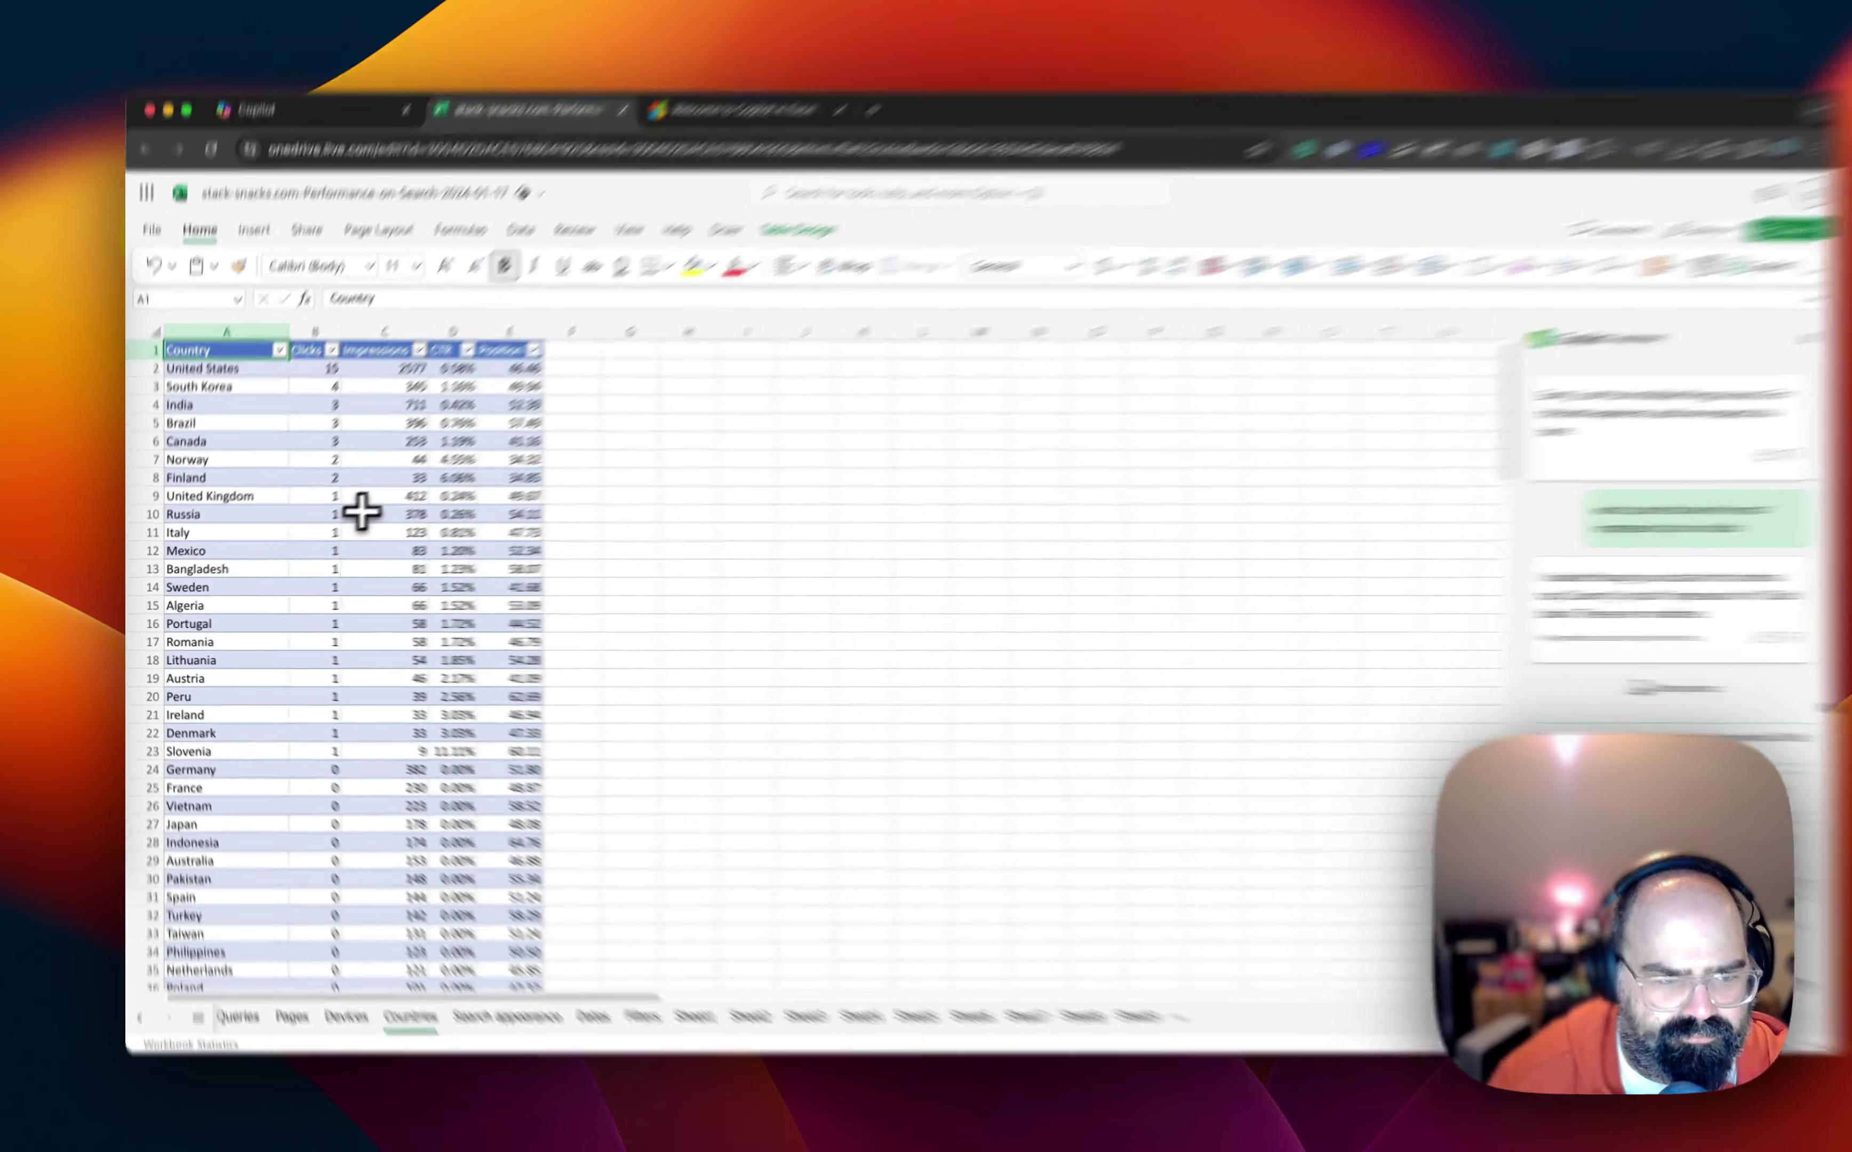
click(358, 590)
scroll(358, 590, down, 10)
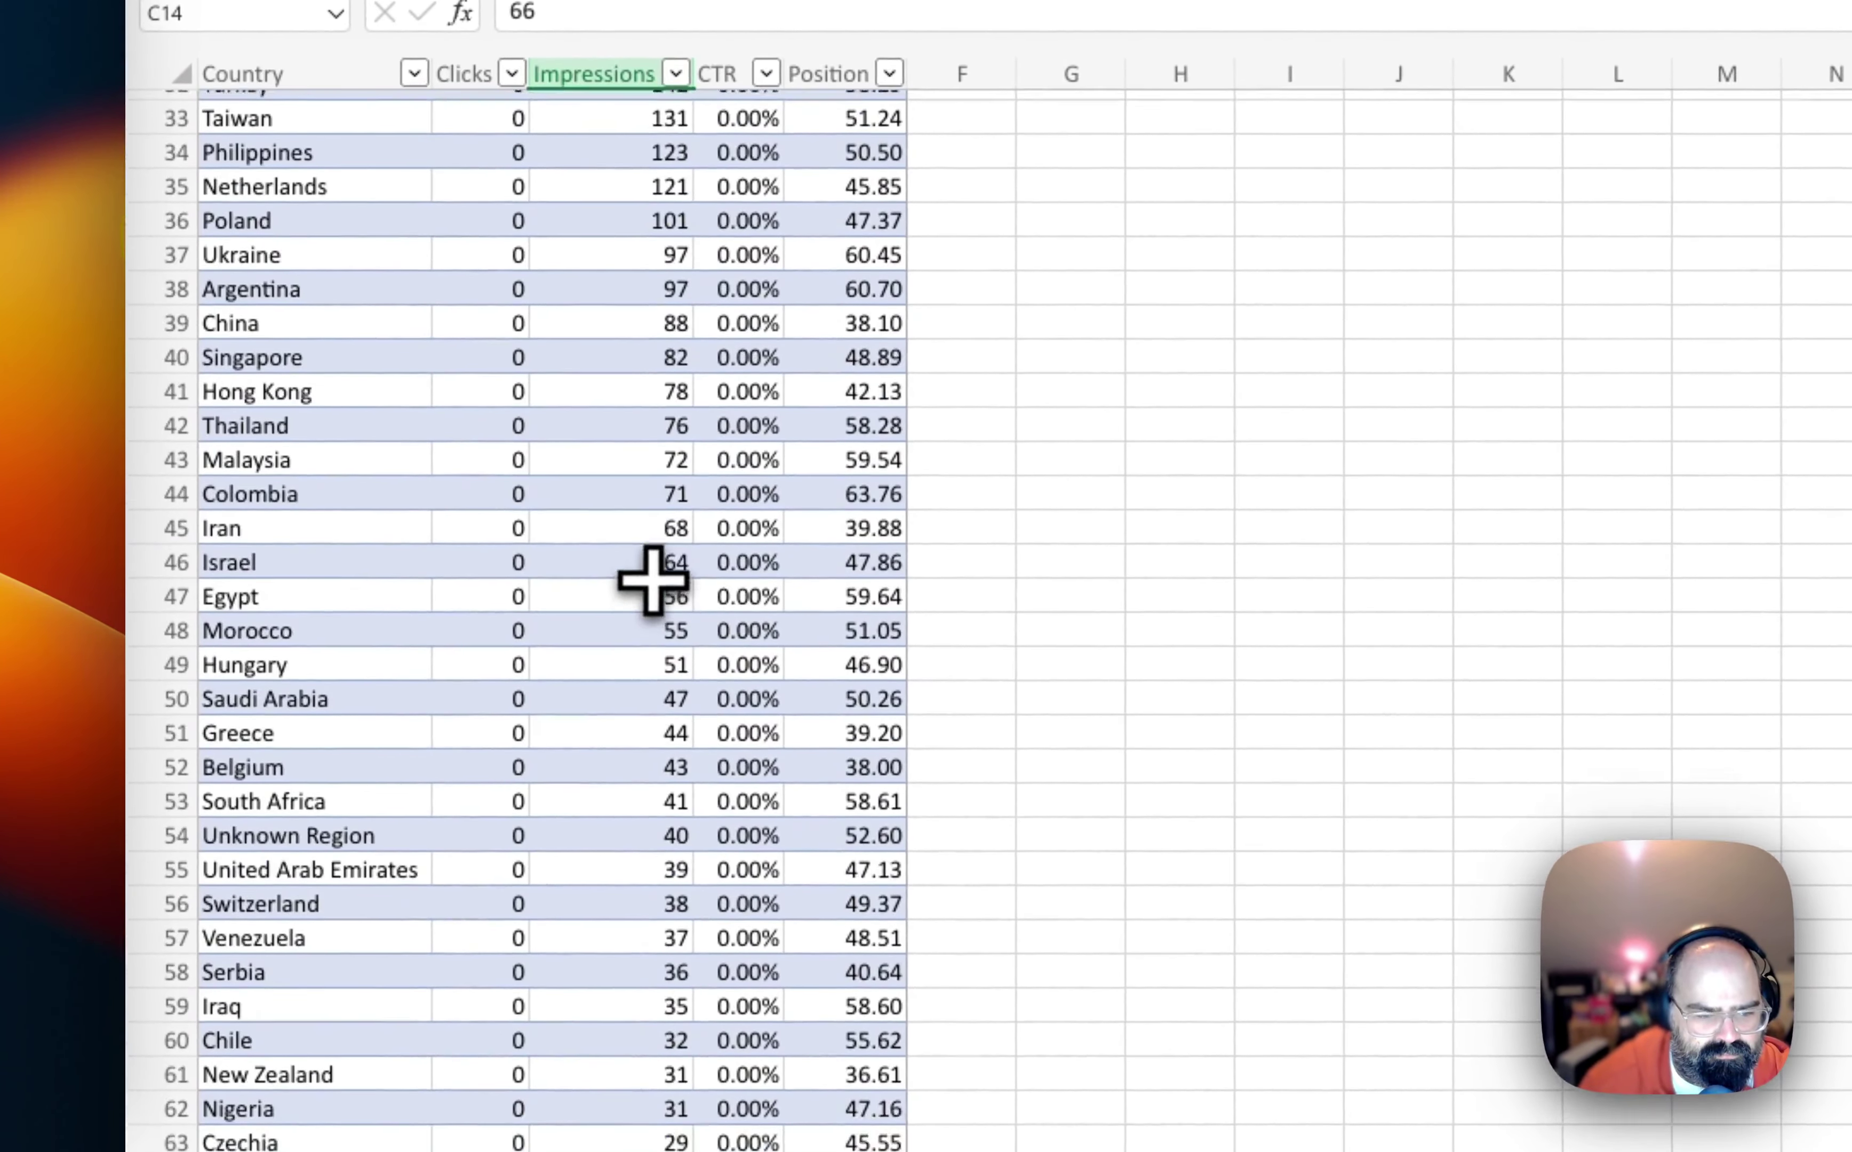
scroll(654, 581, up, 3)
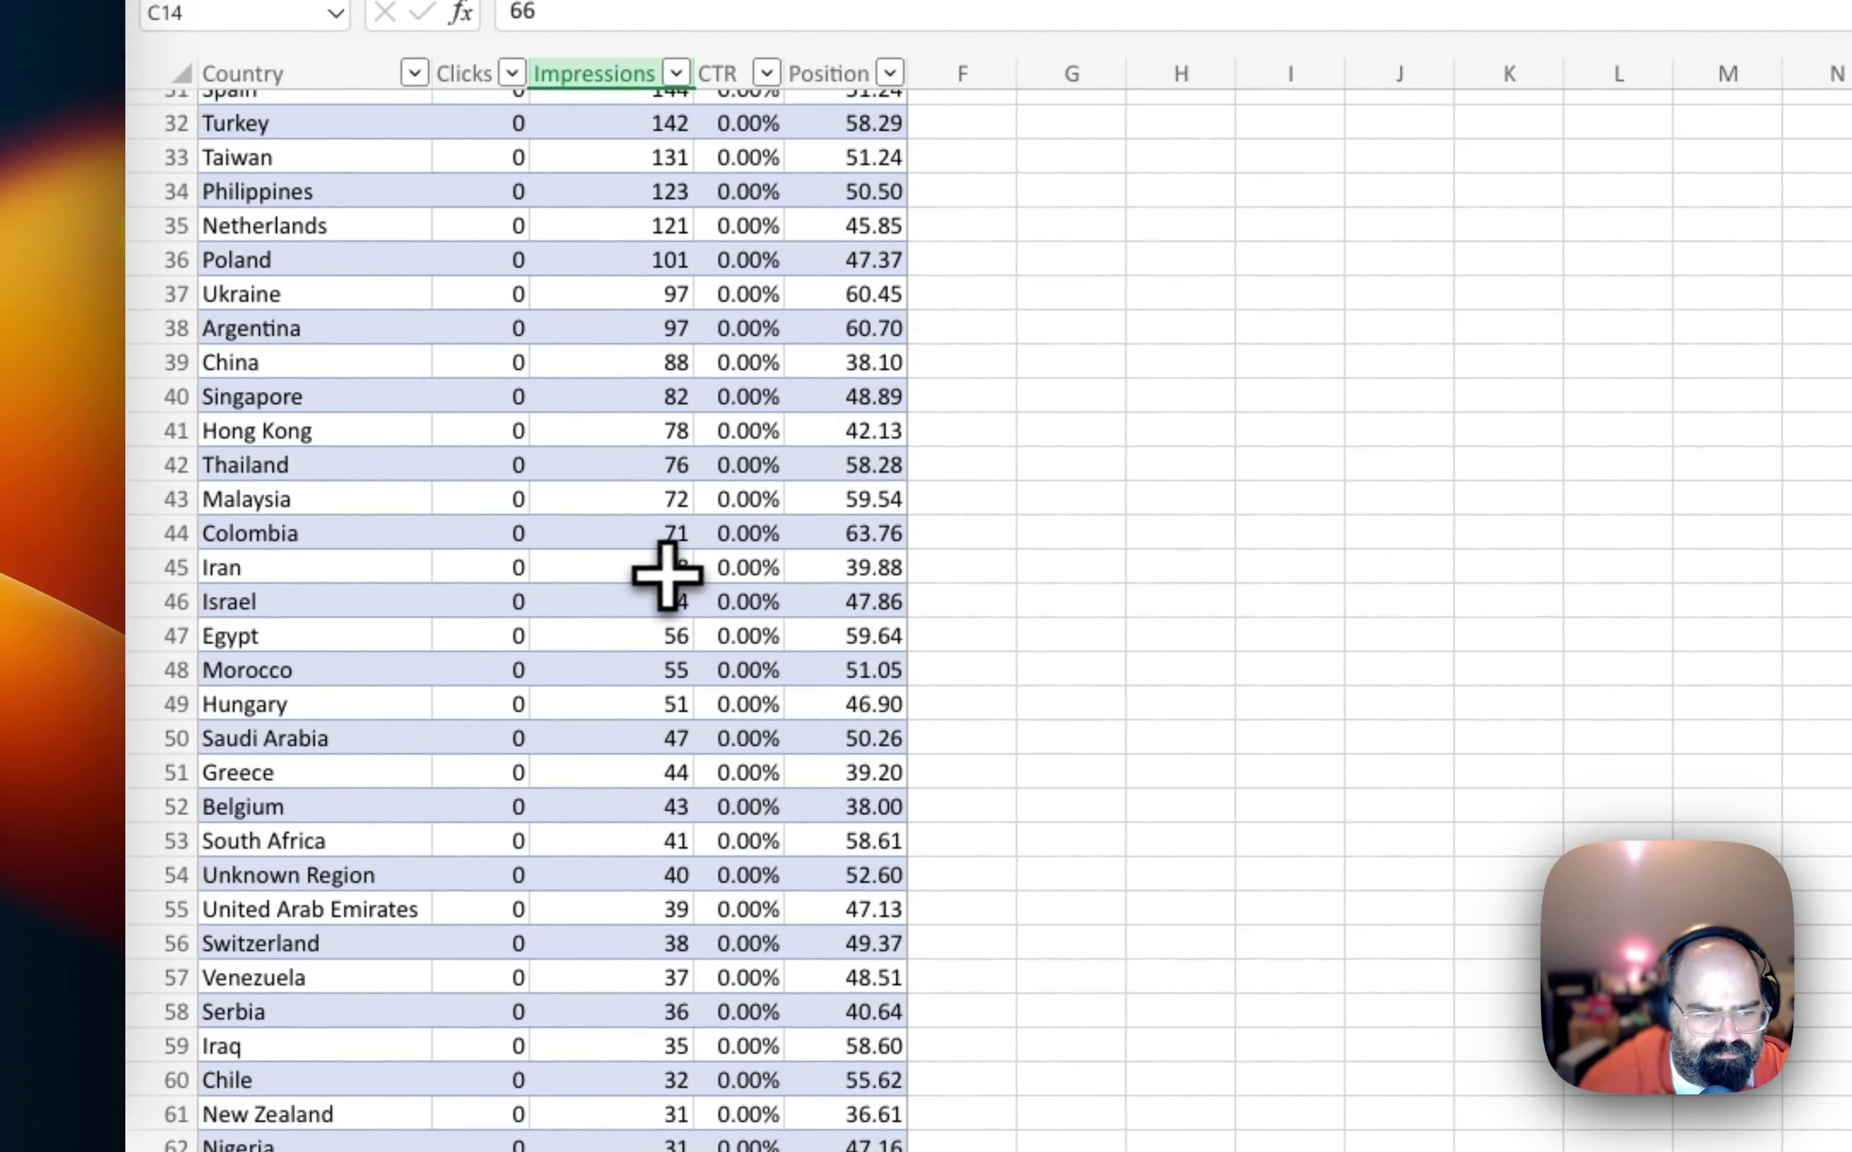
click(588, 423)
scroll(609, 455, up, 10)
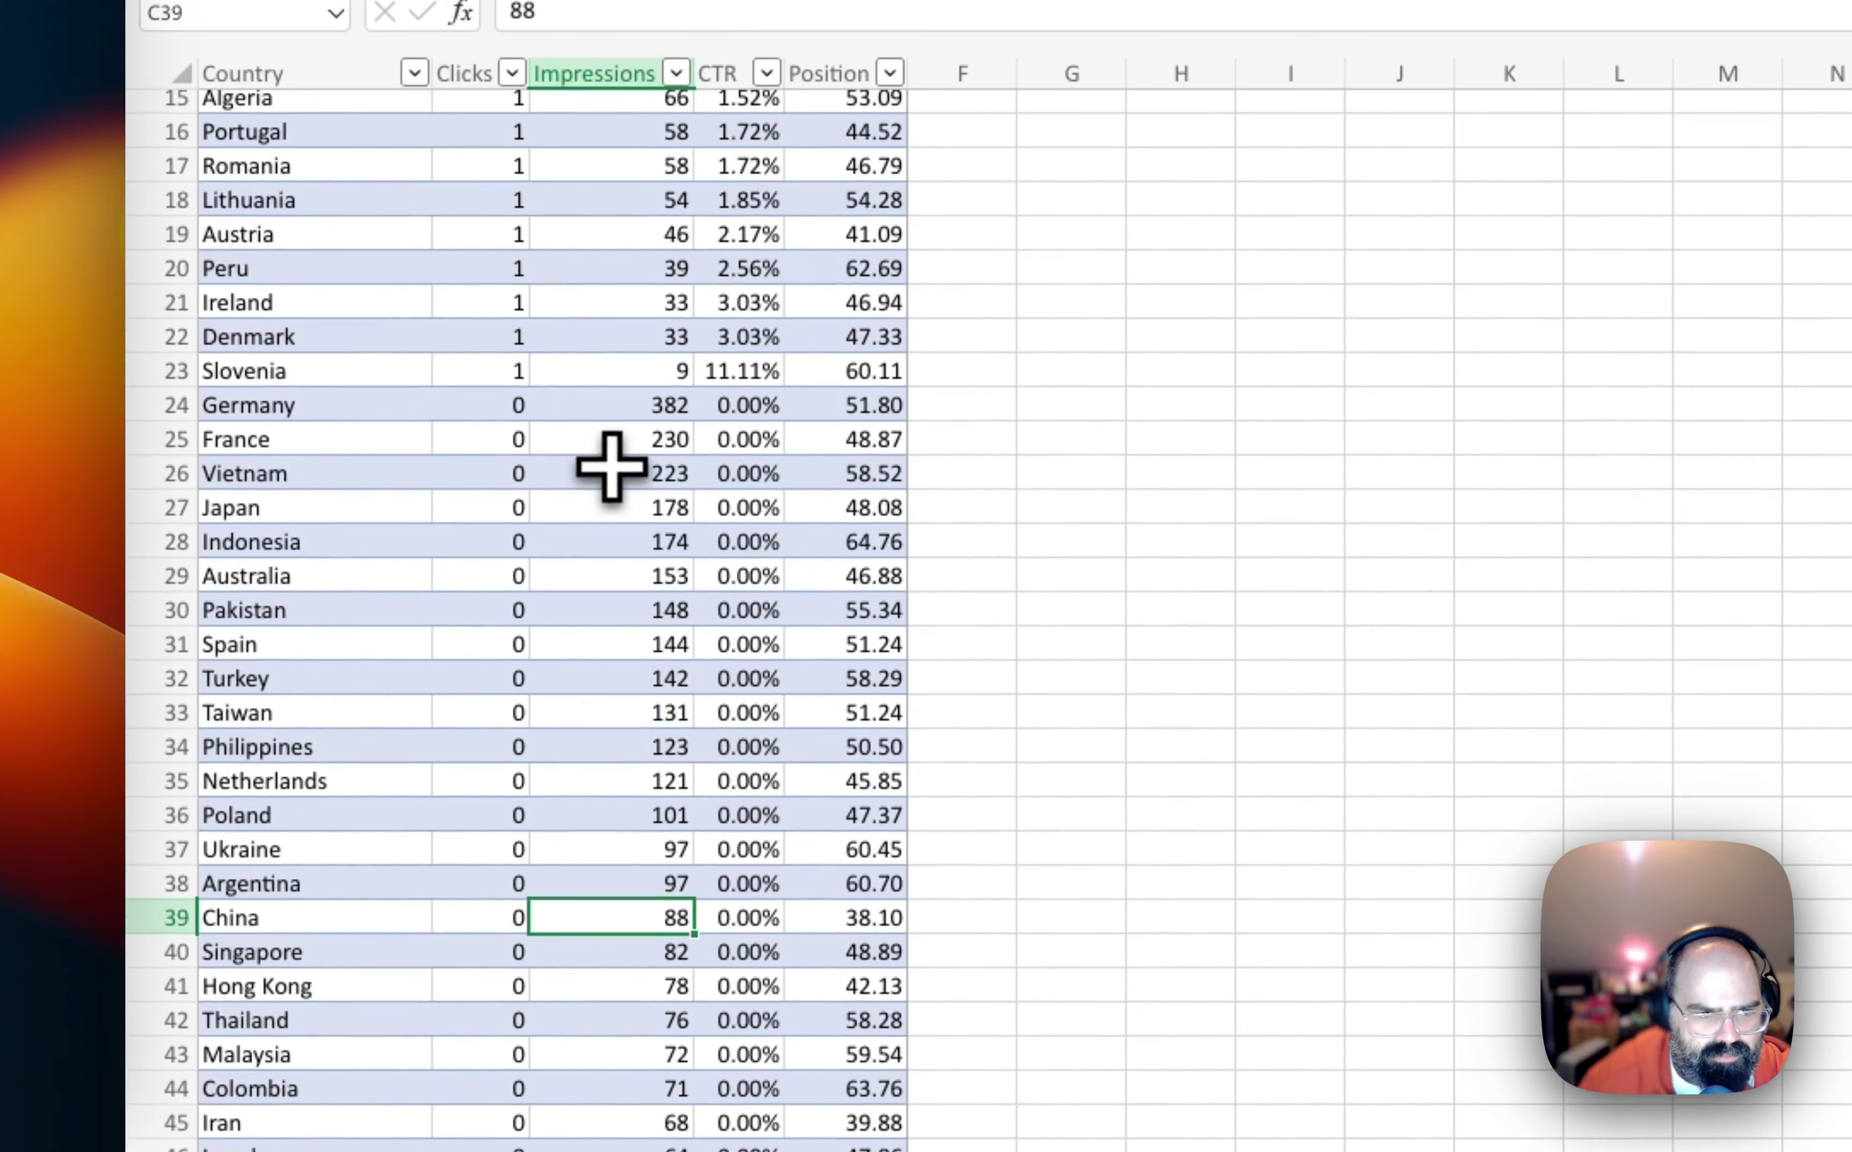
click(583, 408)
drag(582, 423, 648, 610)
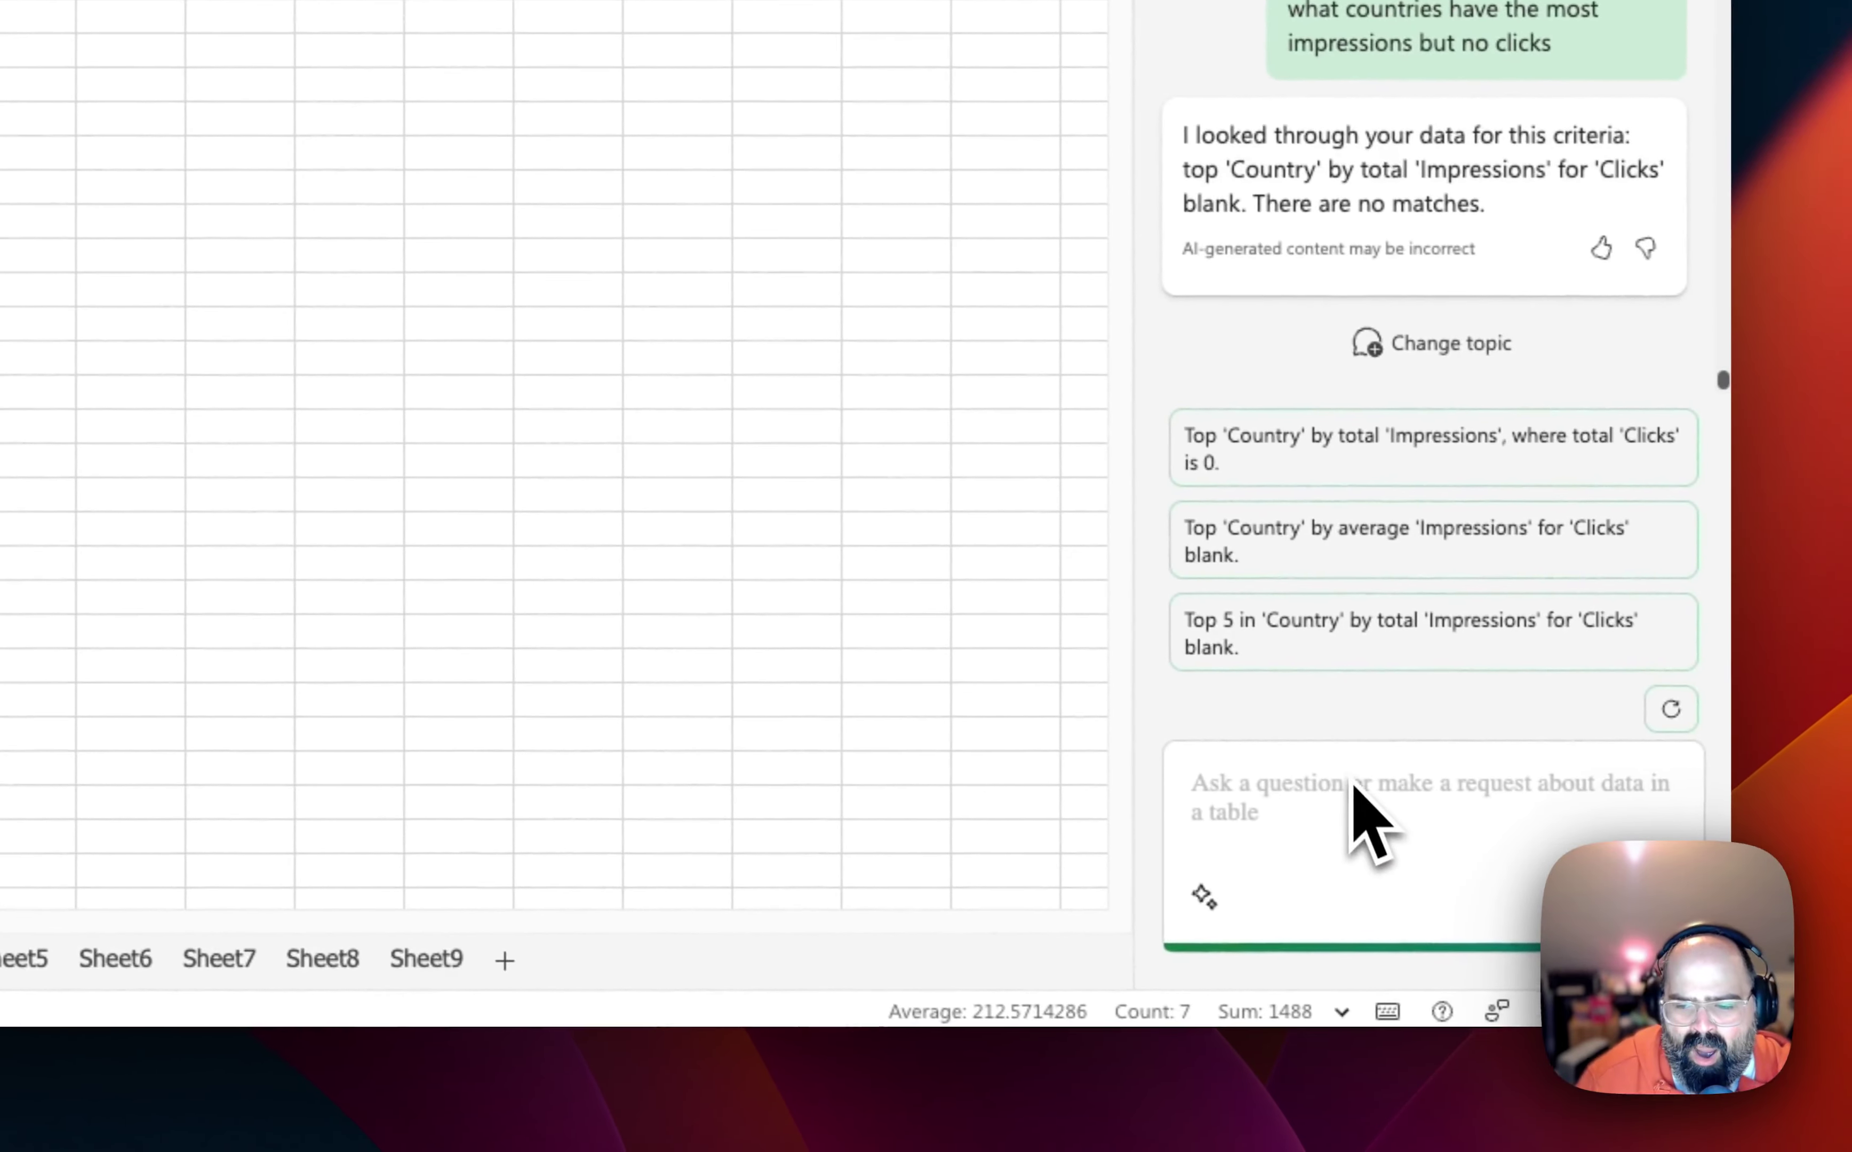
Run Copilot's suggested prompt for the top 5 in Country by total Impressions for Clicks blank, and select a cell in the Clicks column.
click(1325, 621)
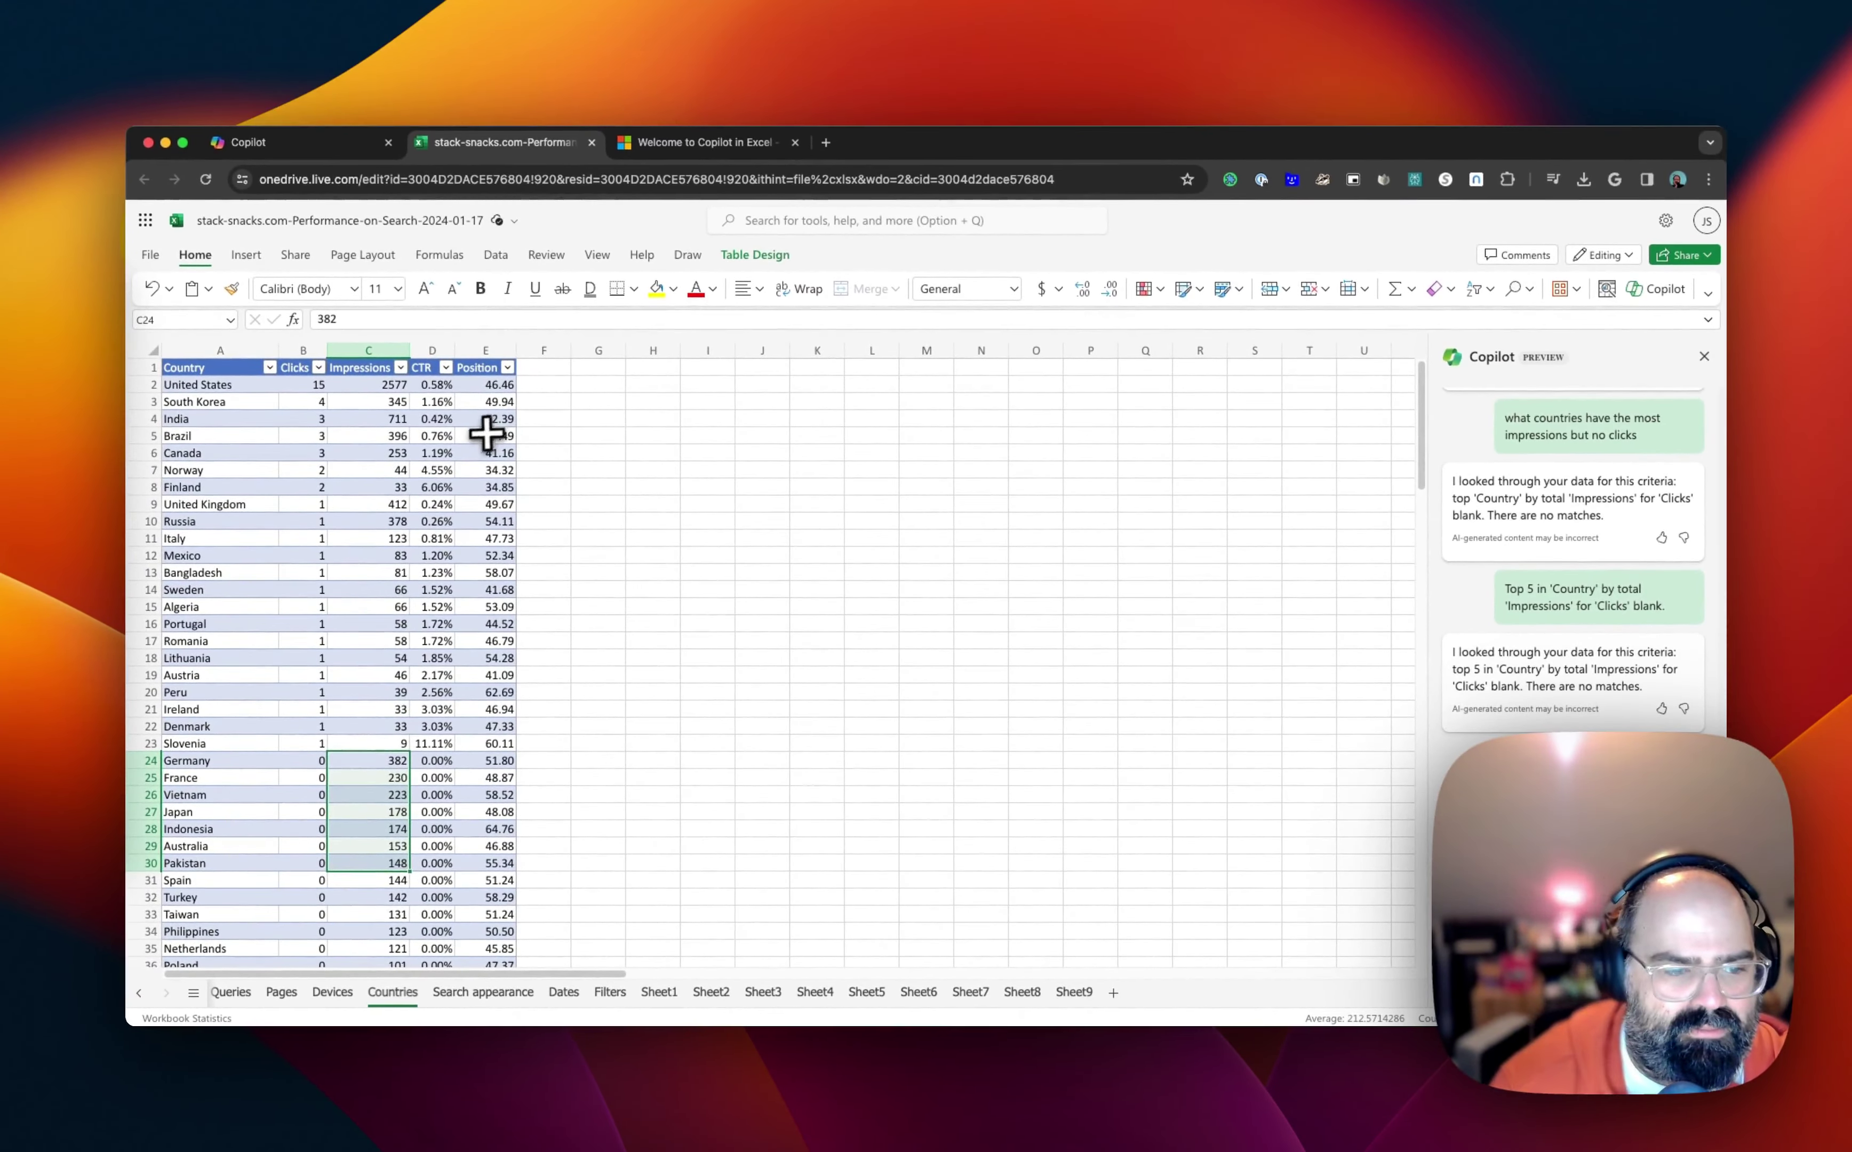
click(318, 516)
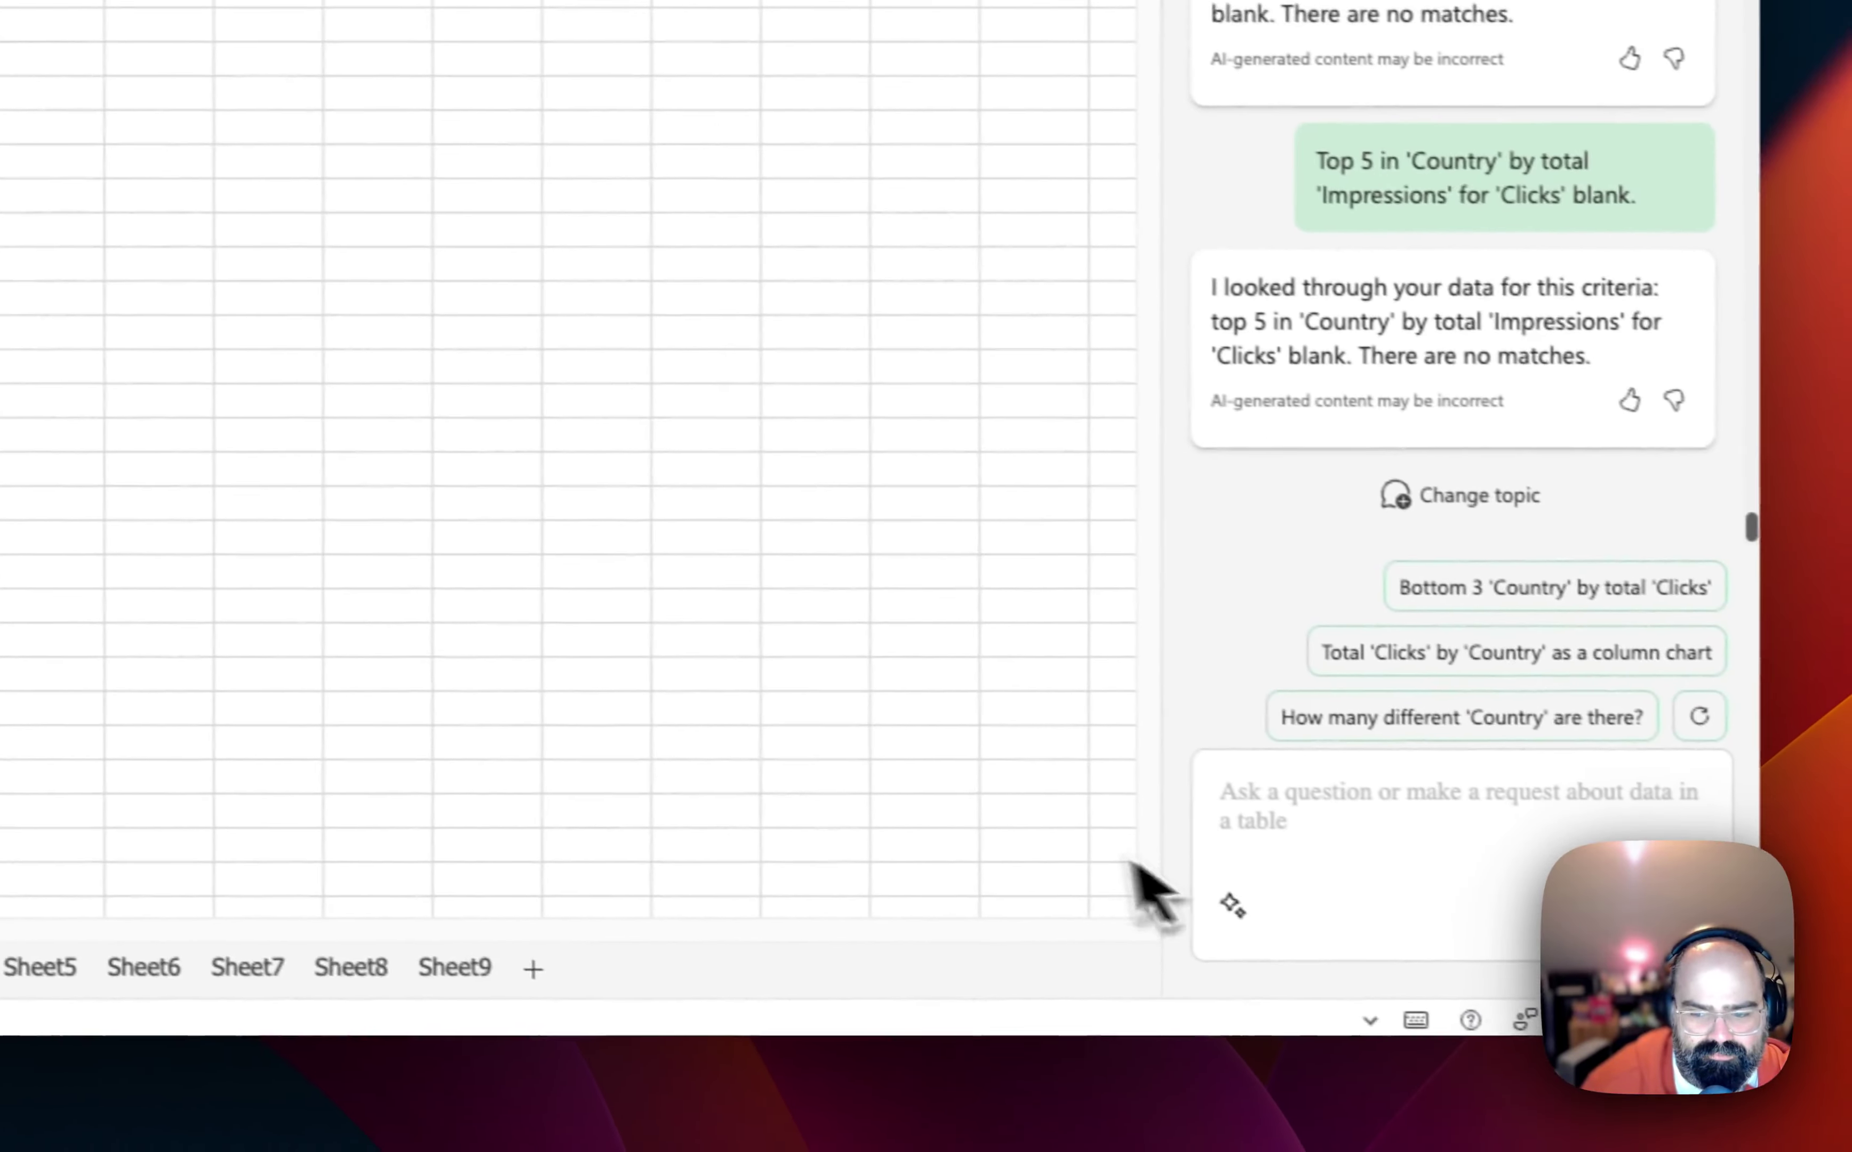
Have Copilot highlight the cells with a value of 0 in the Countries table's Clicks column, and review the highlighted rows.
click(1311, 854)
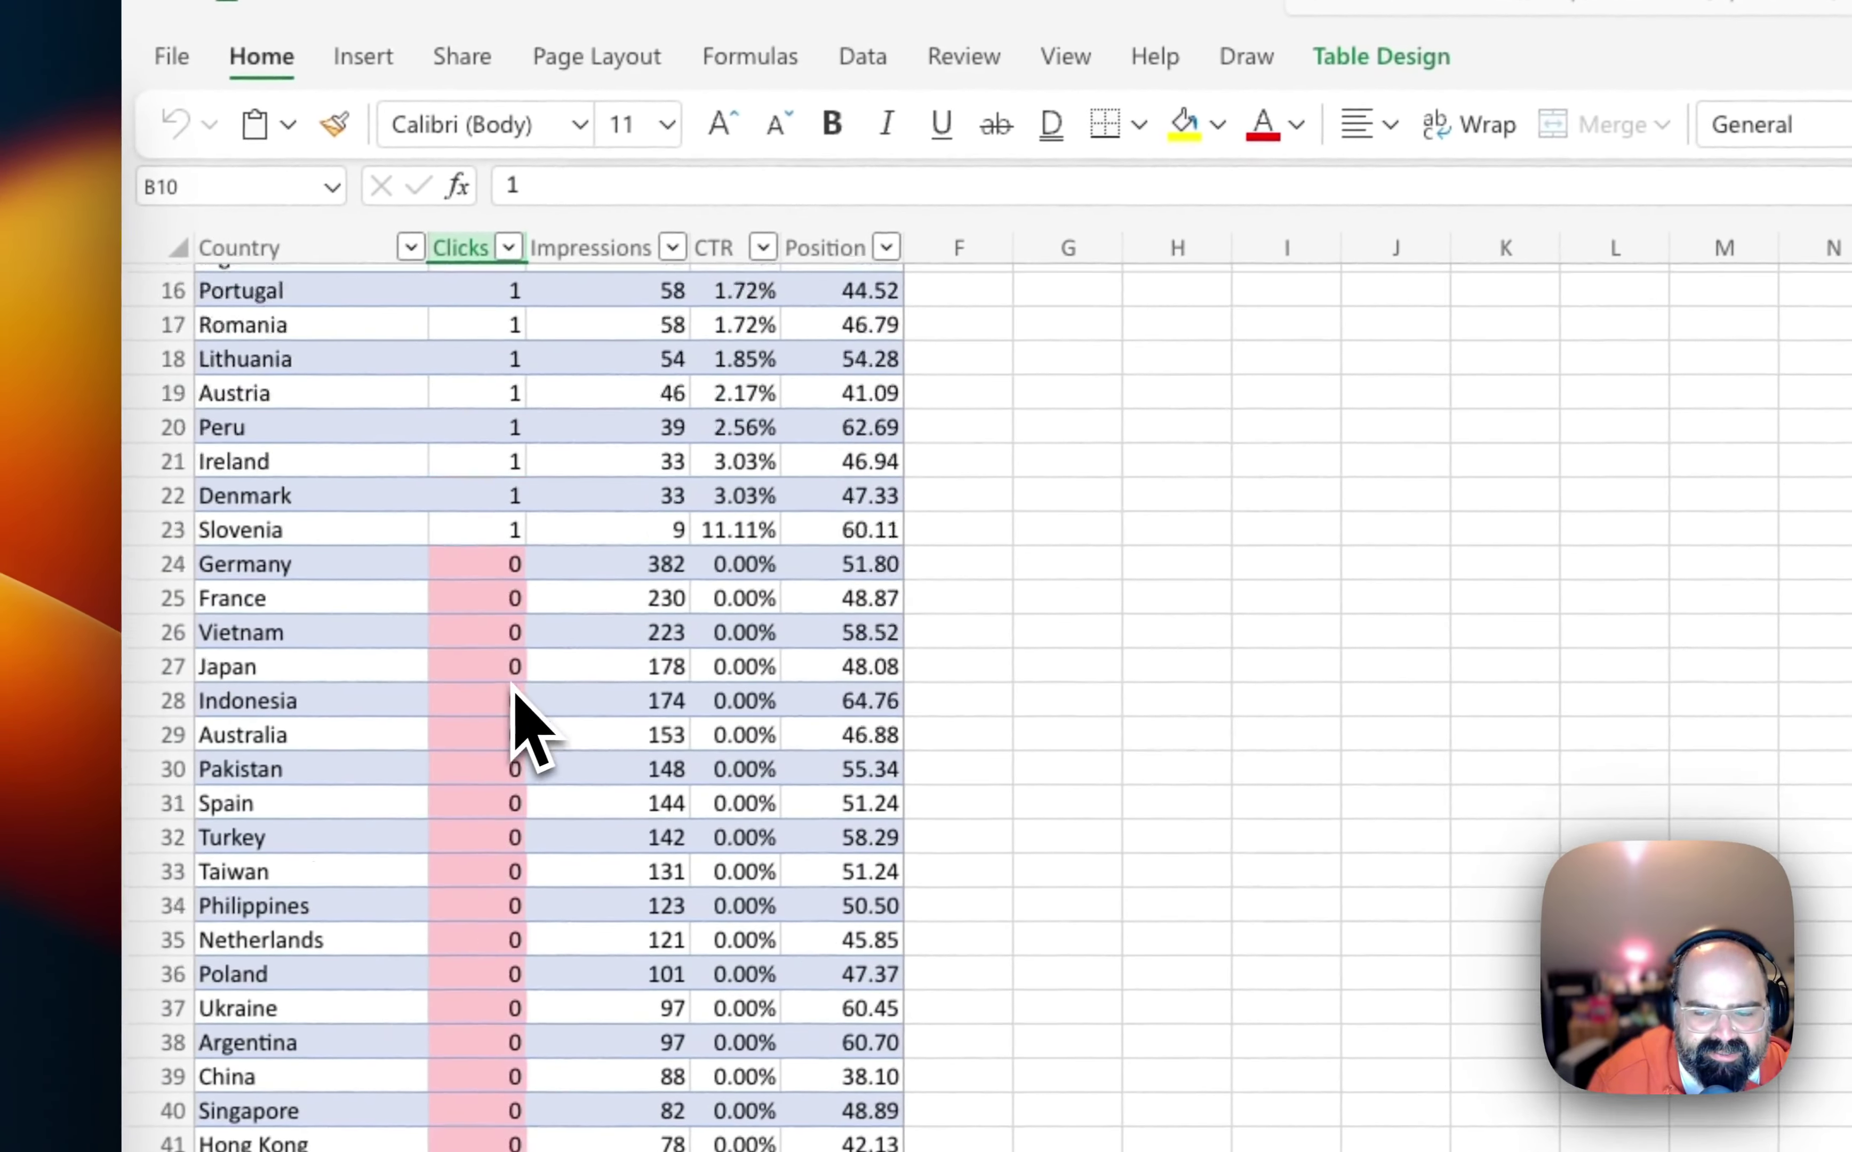
scroll(511, 690, up, 5)
scroll(511, 690, down, 20)
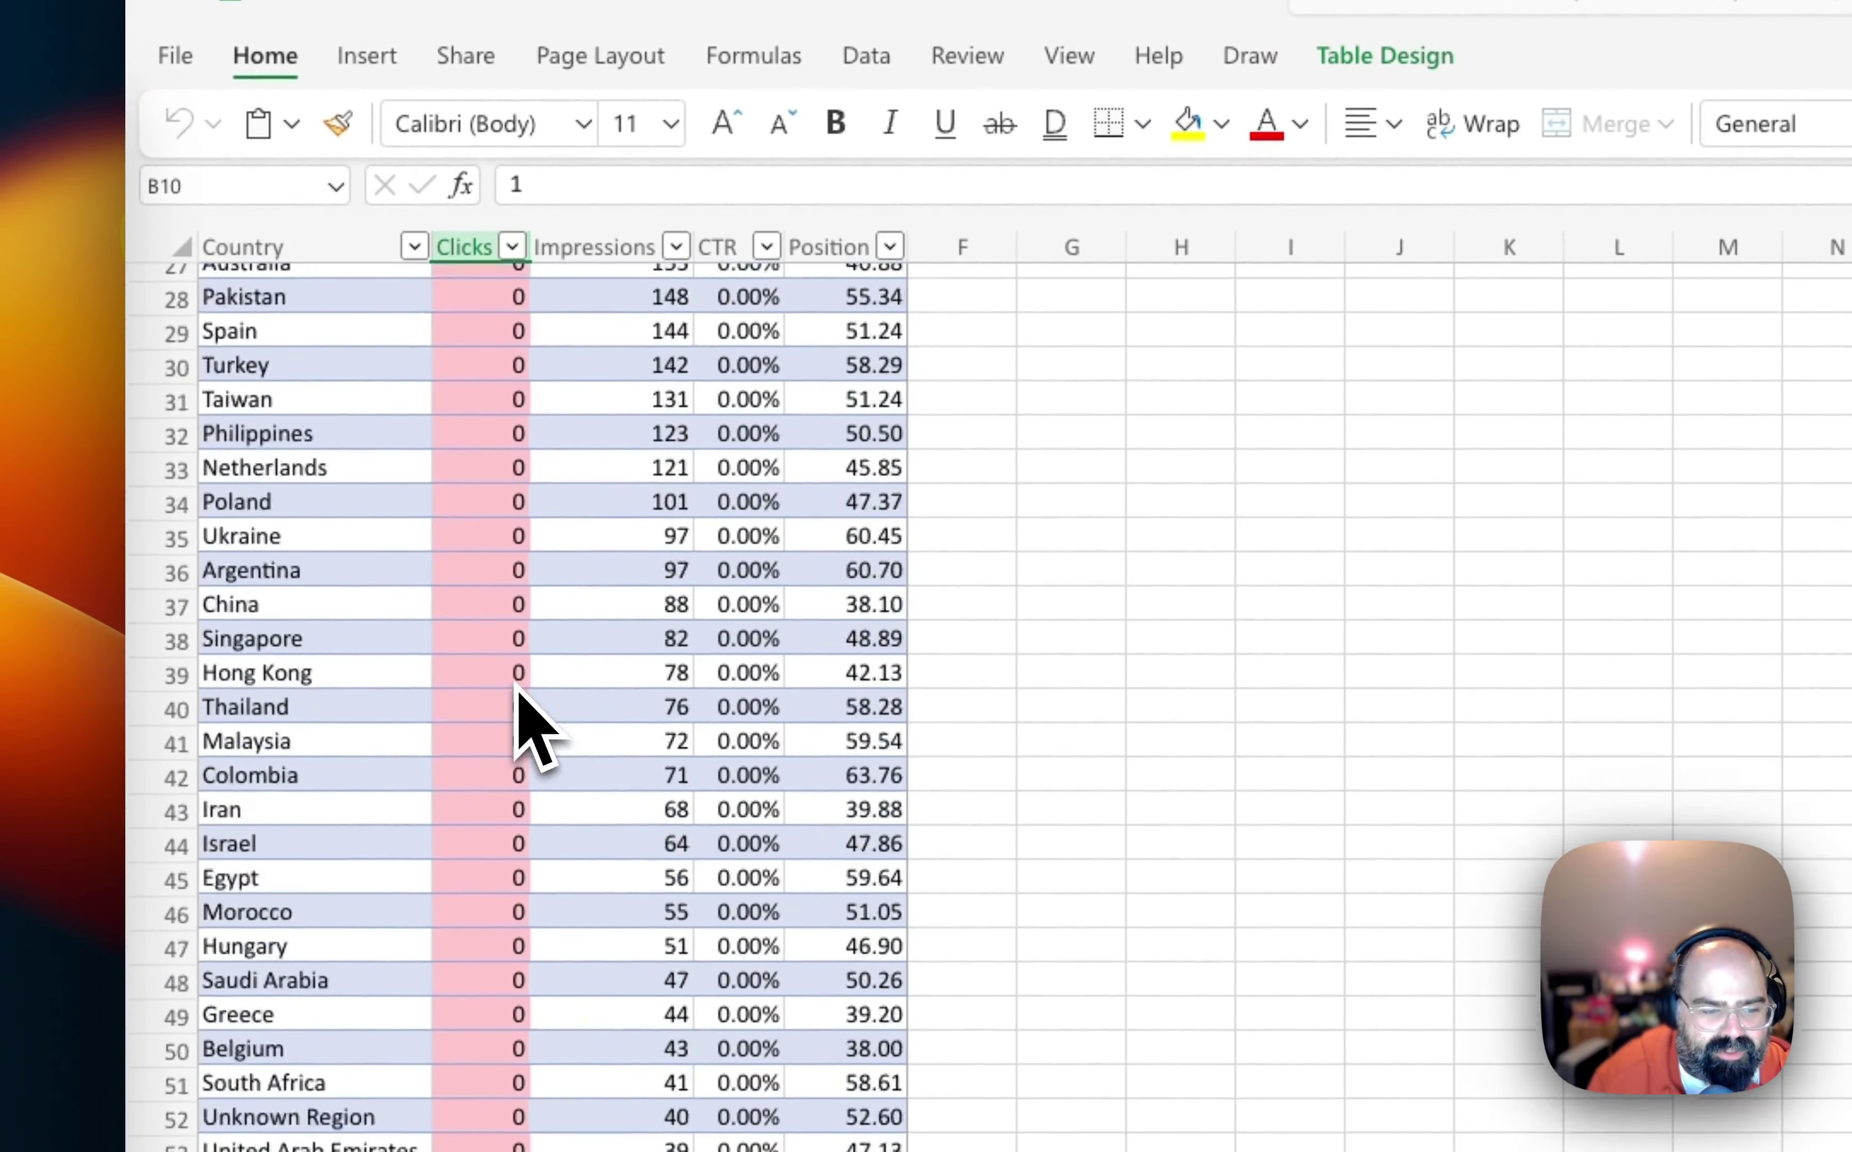